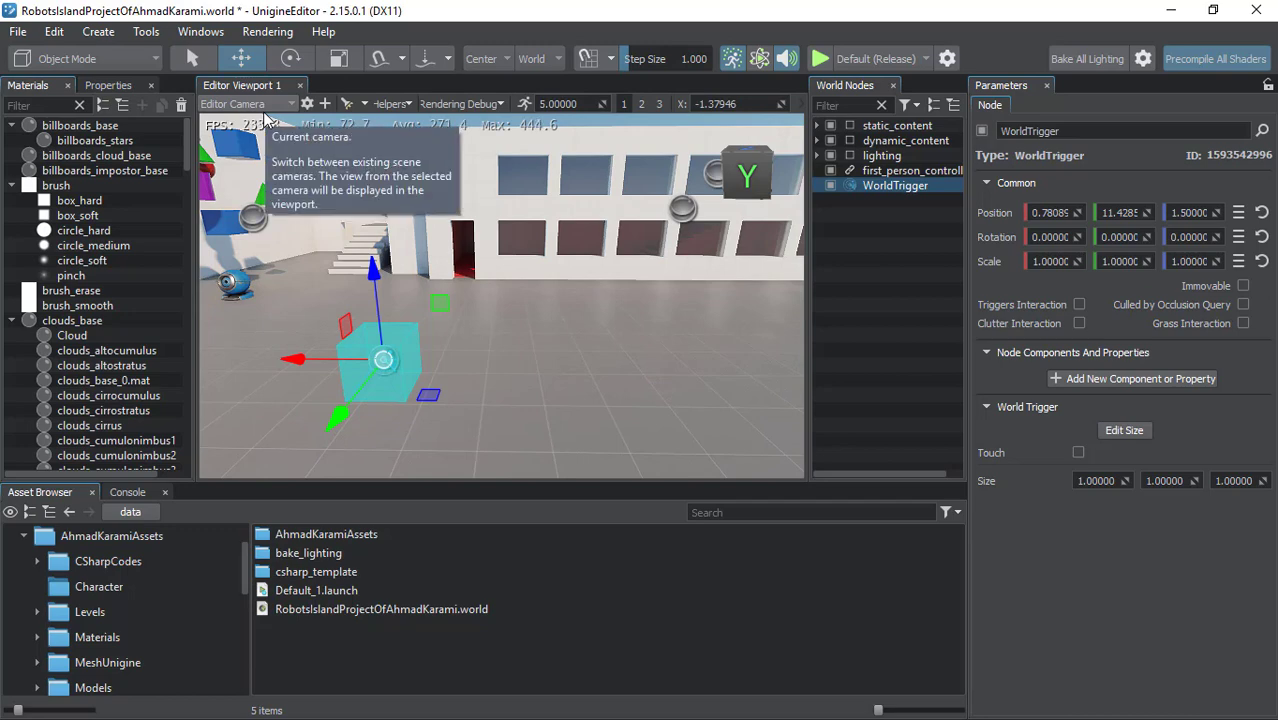
- Add the first camera, PlayerDummy, and view the scene through it
click(222, 112)
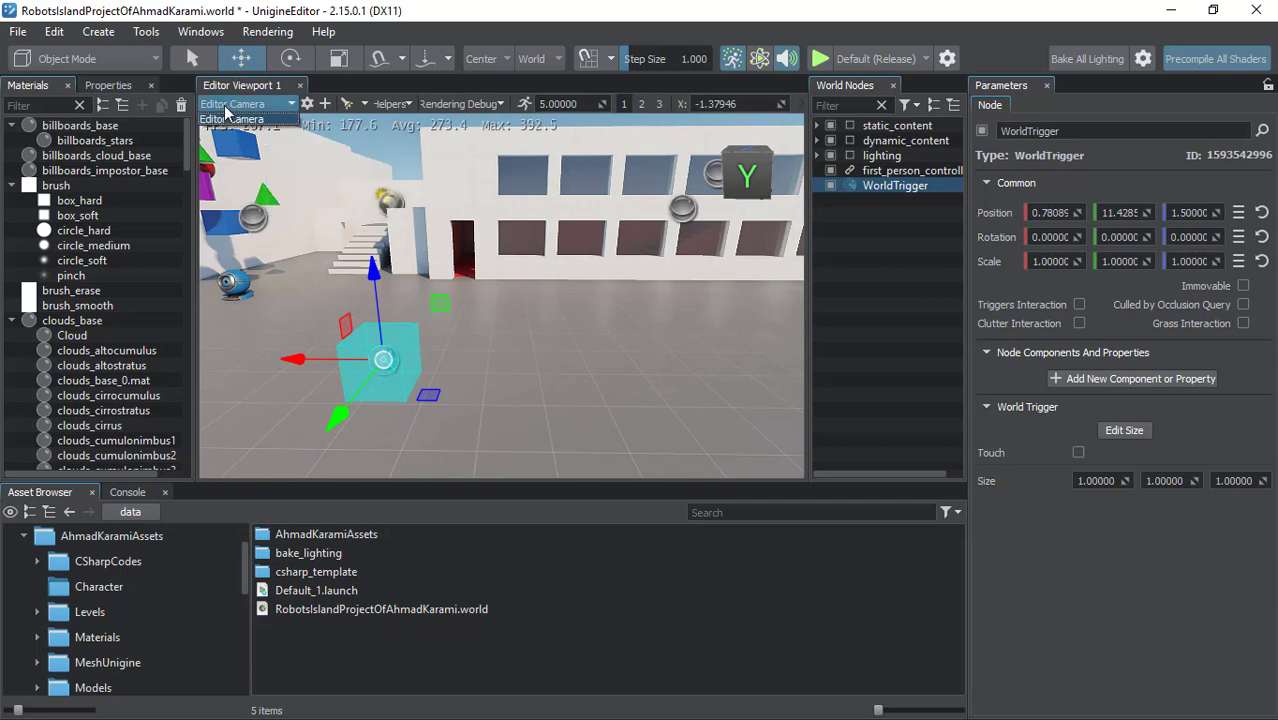
click(340, 92)
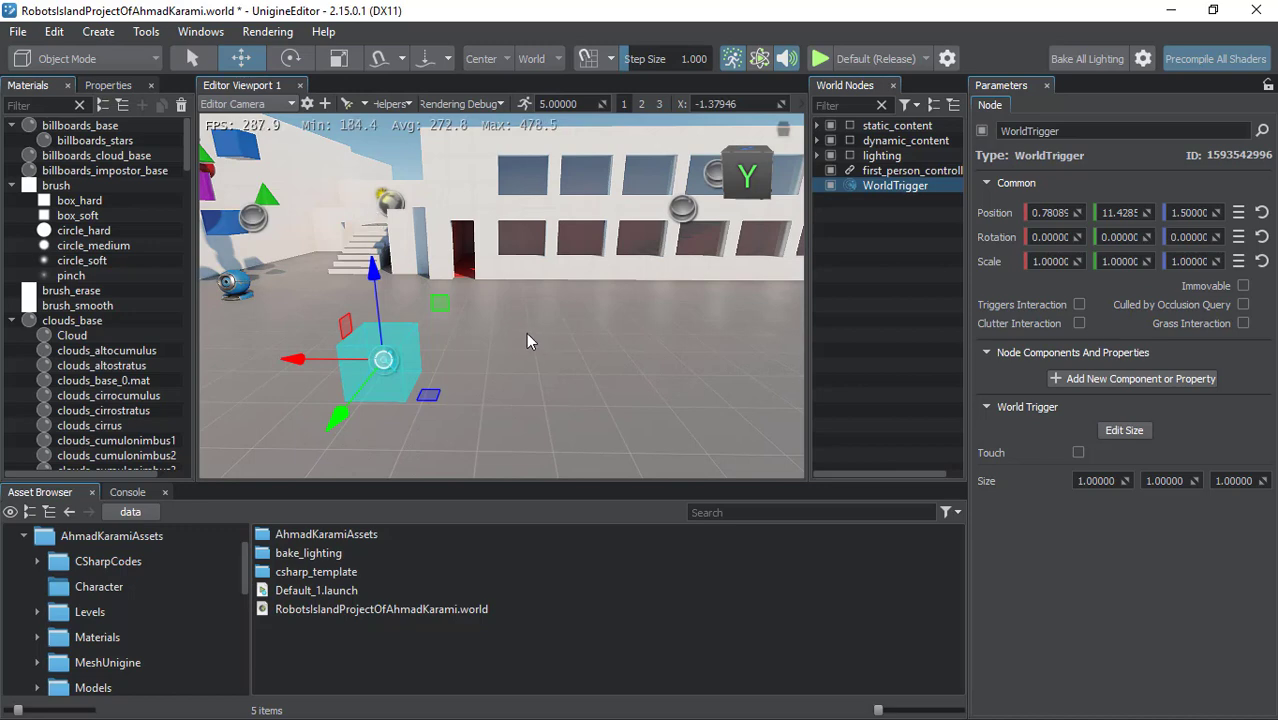
click(324, 104)
click(250, 104)
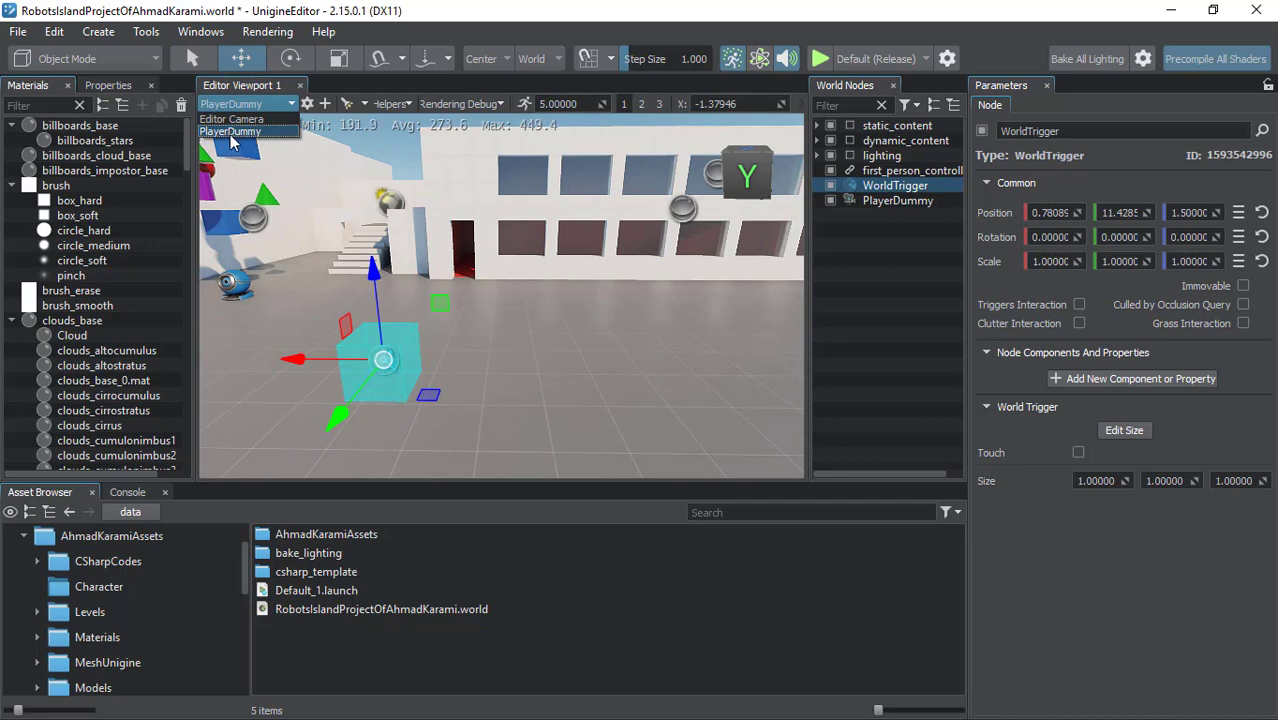
click(886, 201)
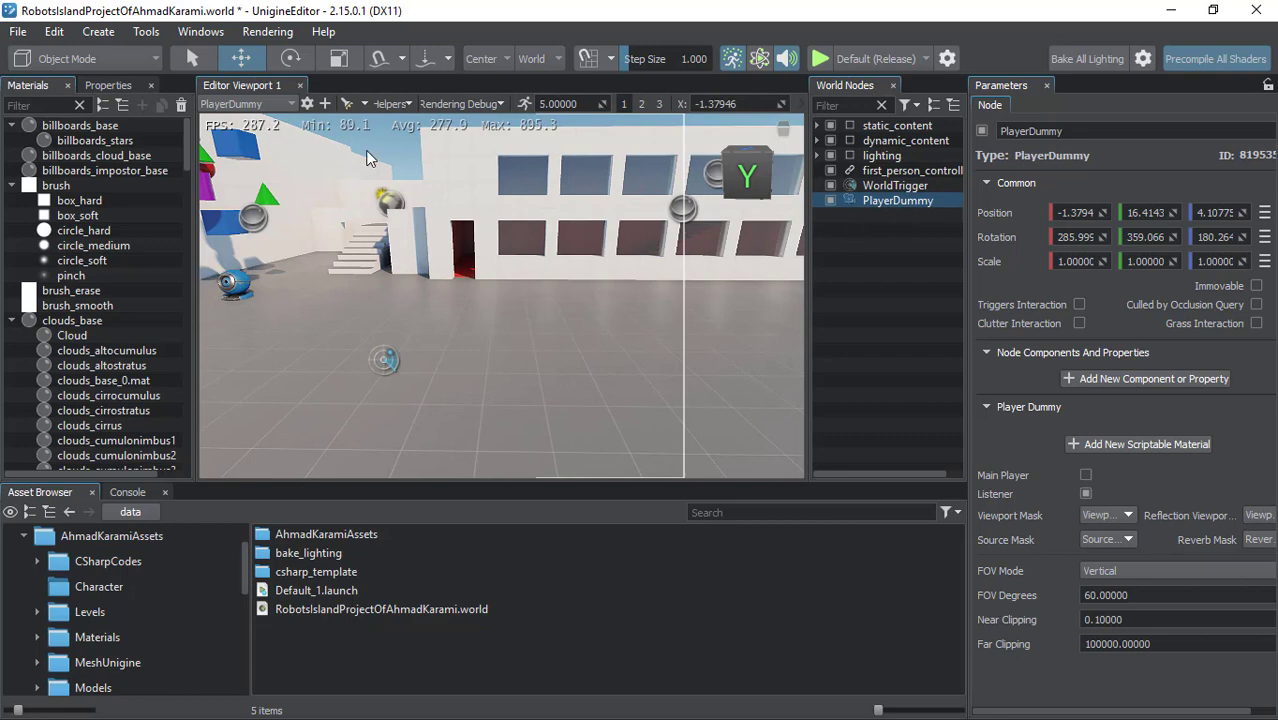
- Add PlayerDummy_1 and PlayerDummy_2, keep the view on PlayerDummy_2, and select all three camera nodes
click(326, 104)
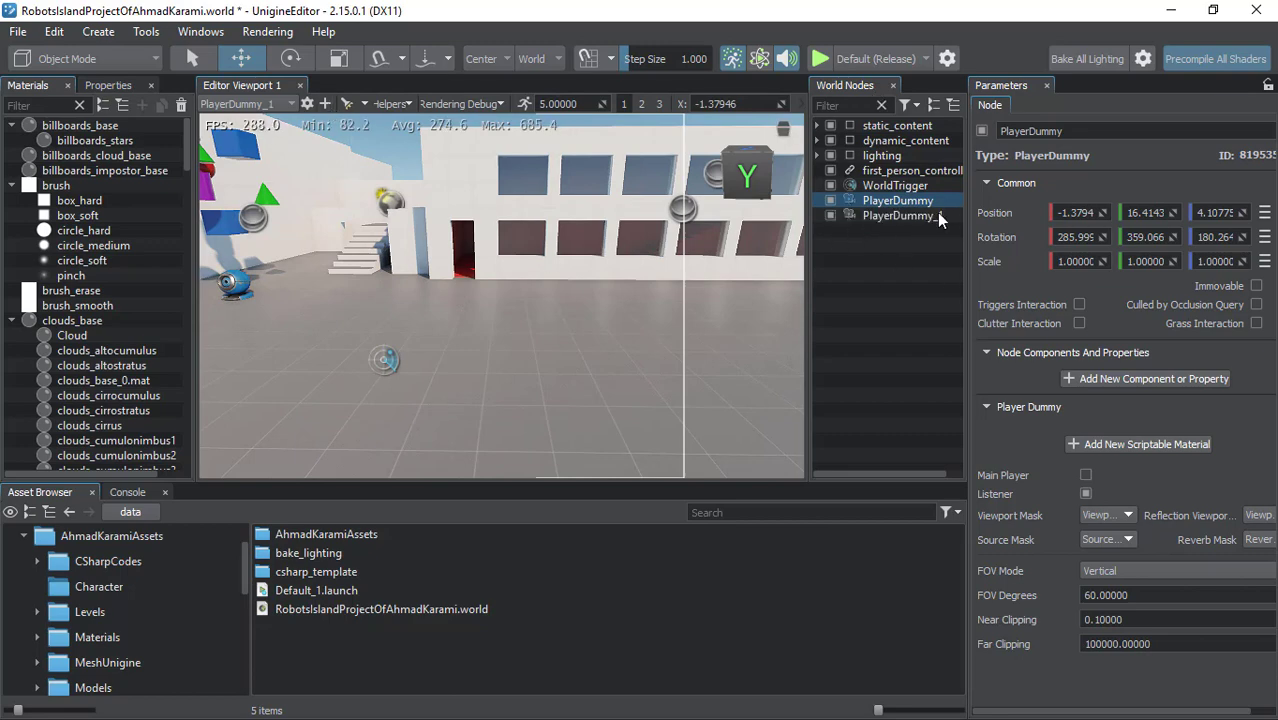
click(249, 102)
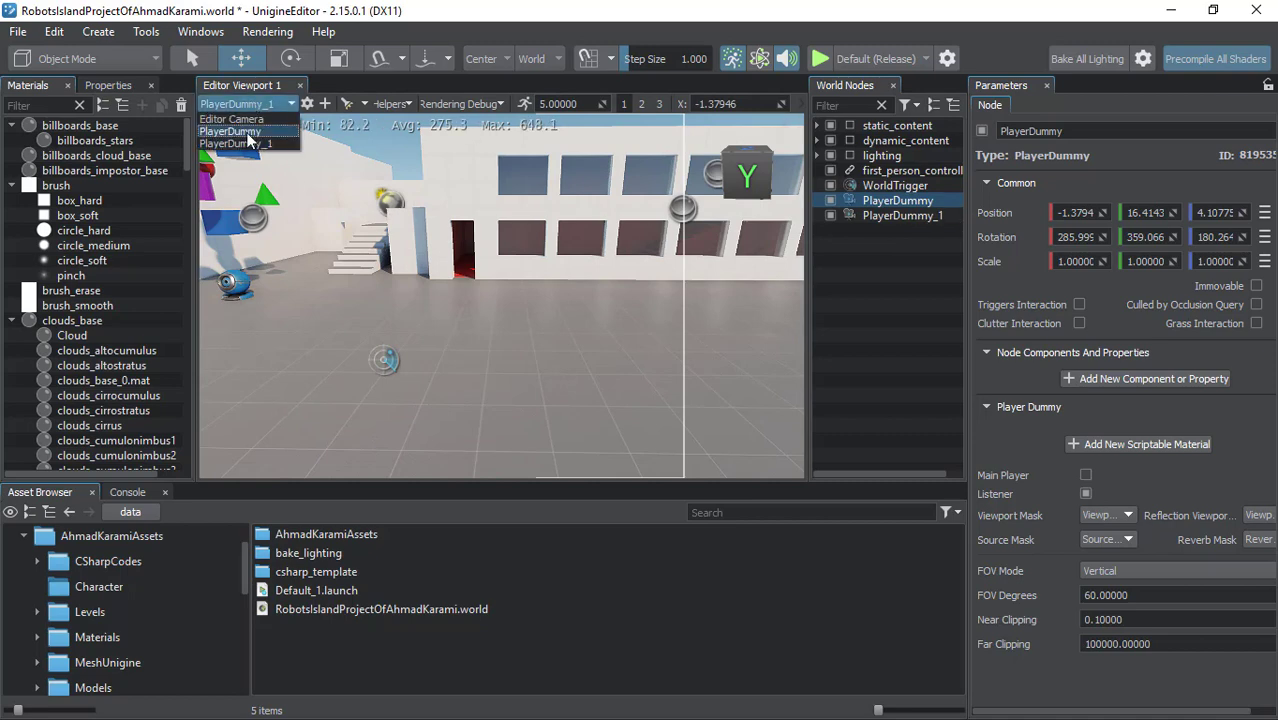
click(326, 104)
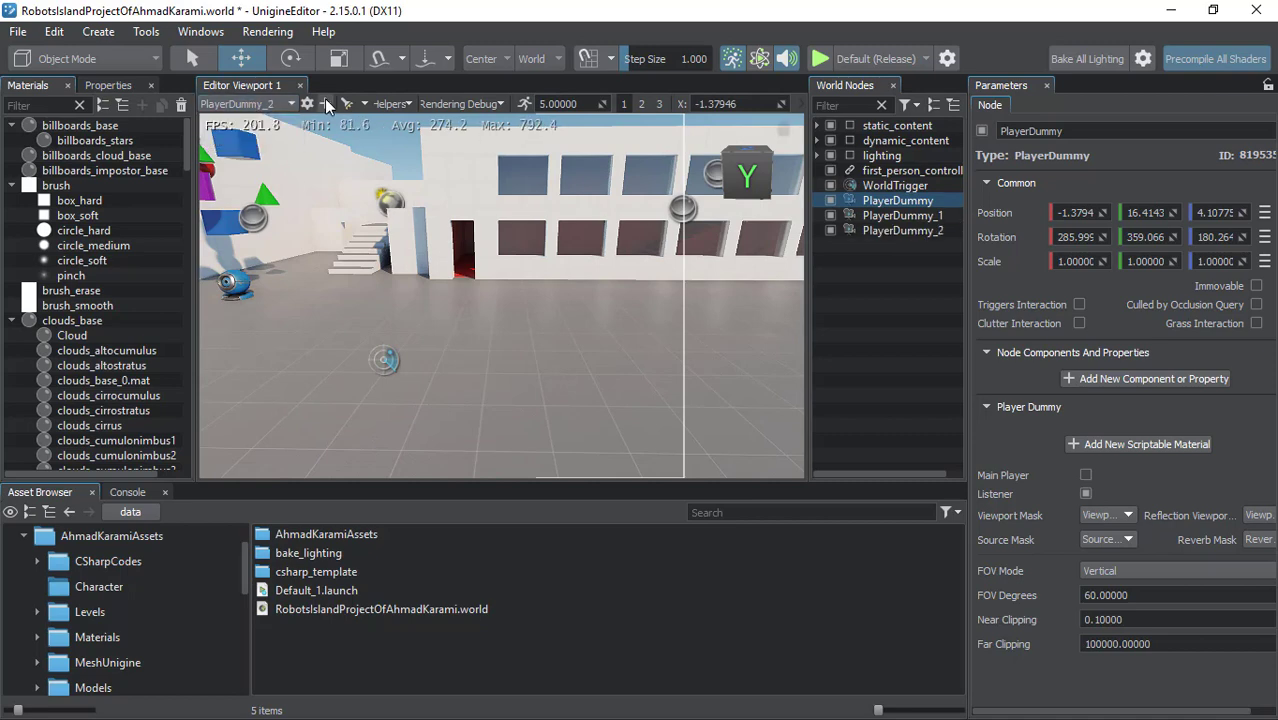
click(276, 103)
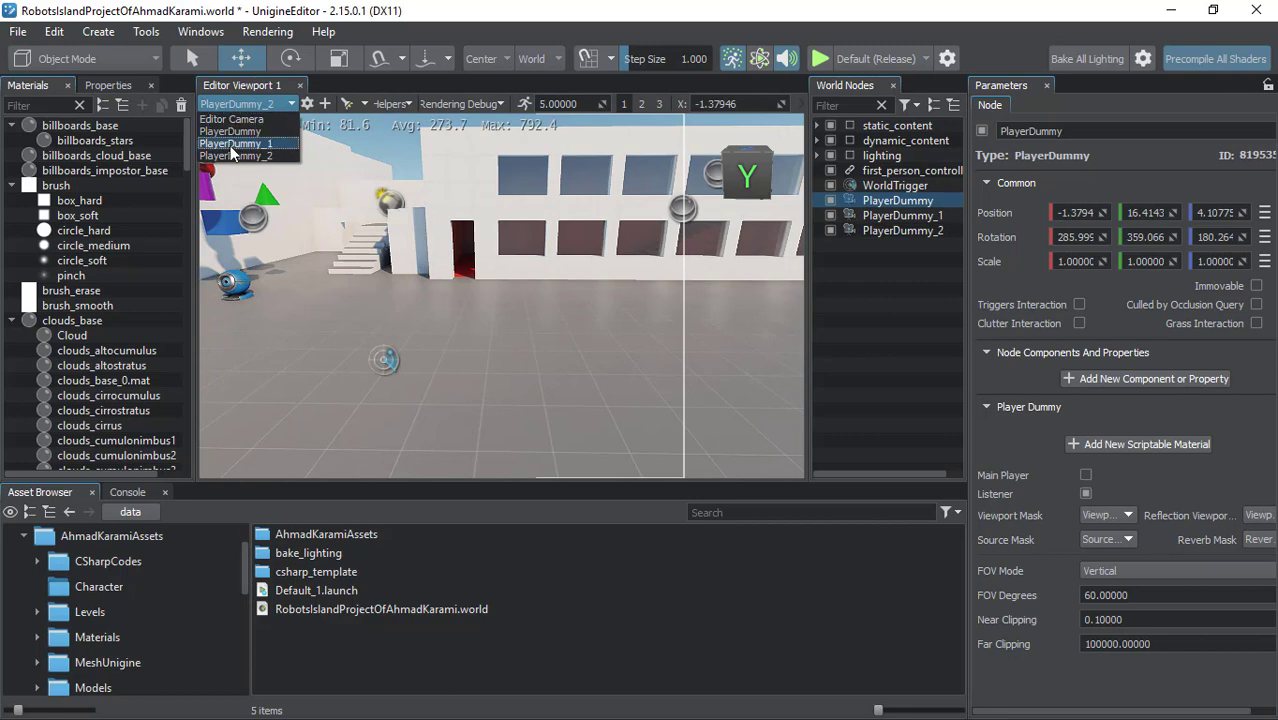
click(920, 267)
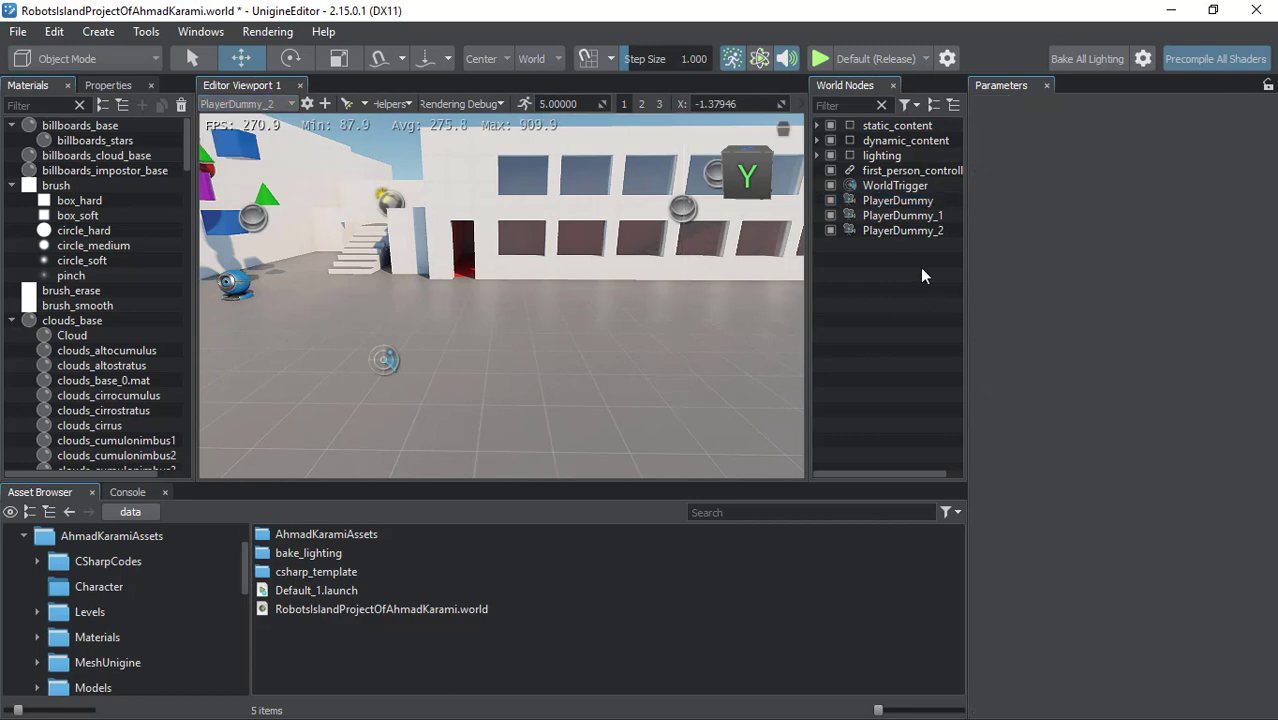
click(893, 204)
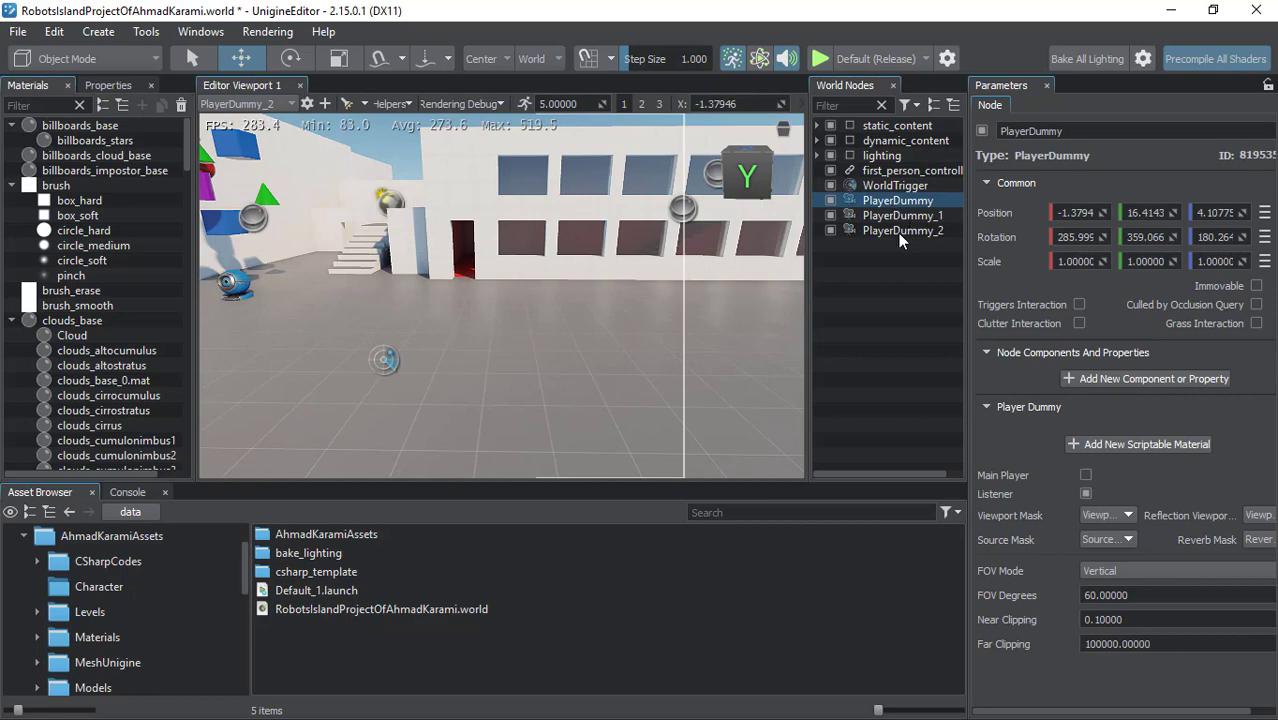
shift+click(899, 231)
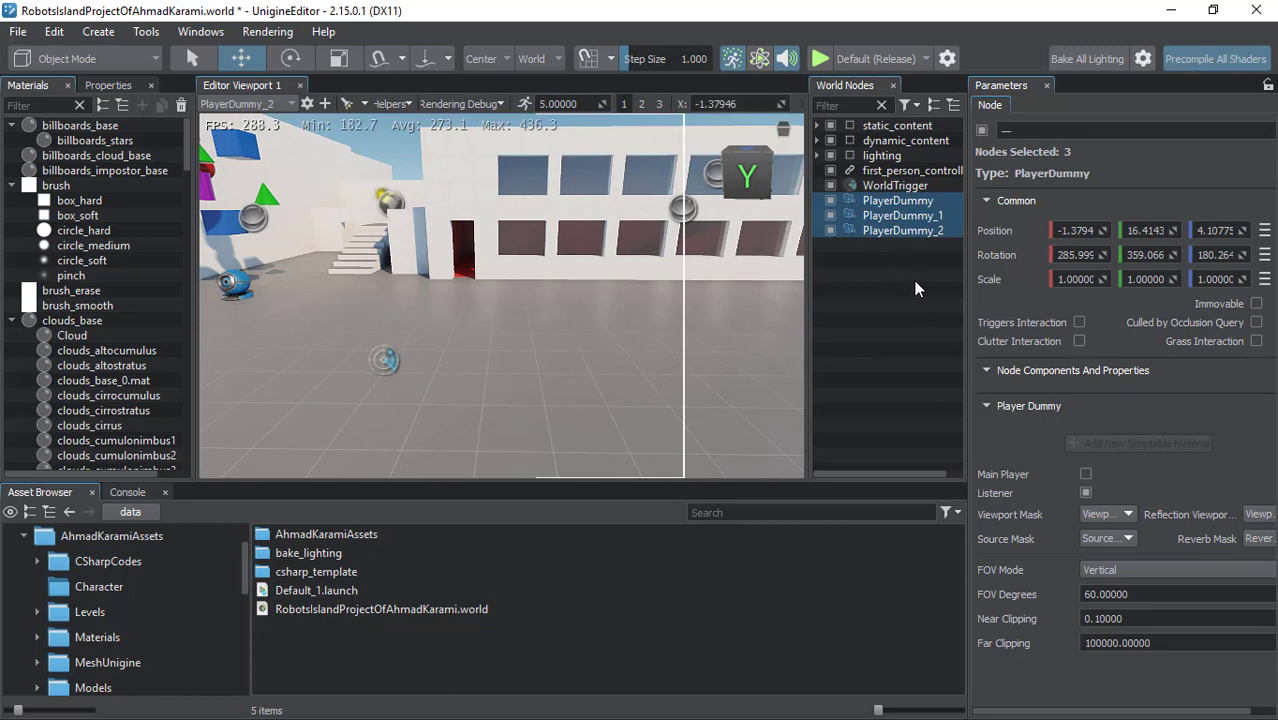
- Delete the three selected PlayerDummy nodes and keep the viewport on Editor Camera
key(Delete)
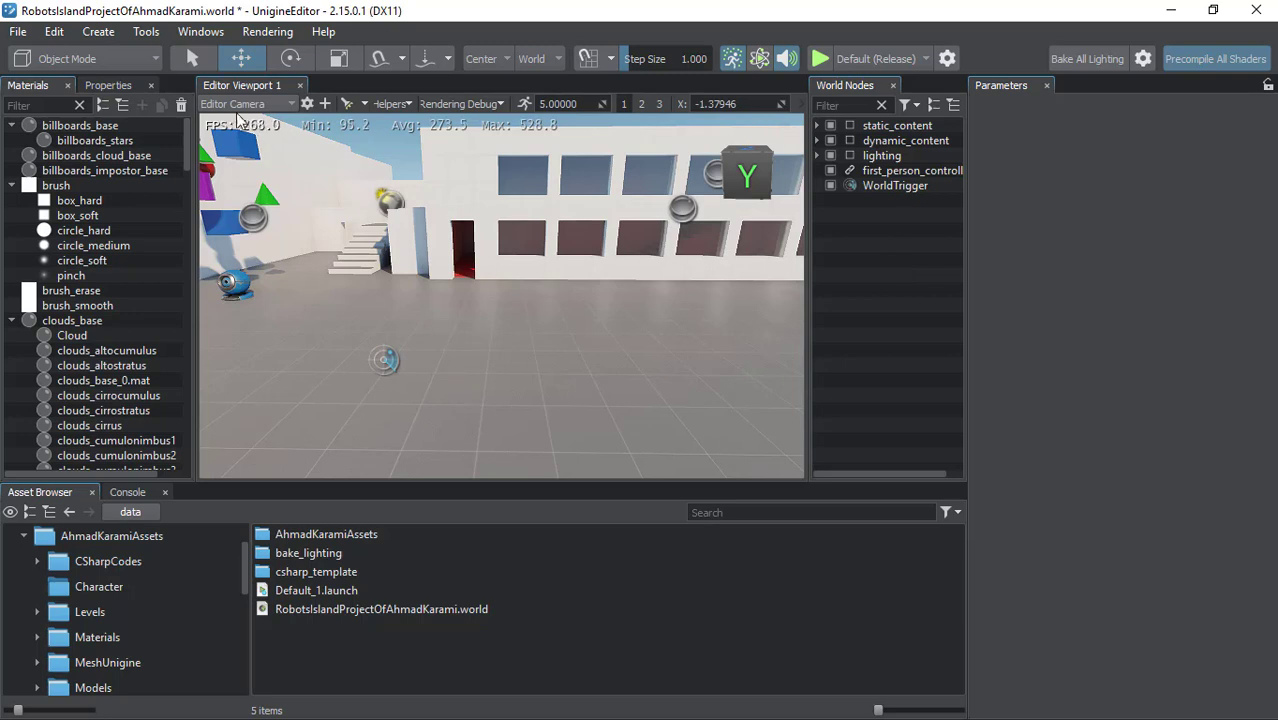
click(238, 105)
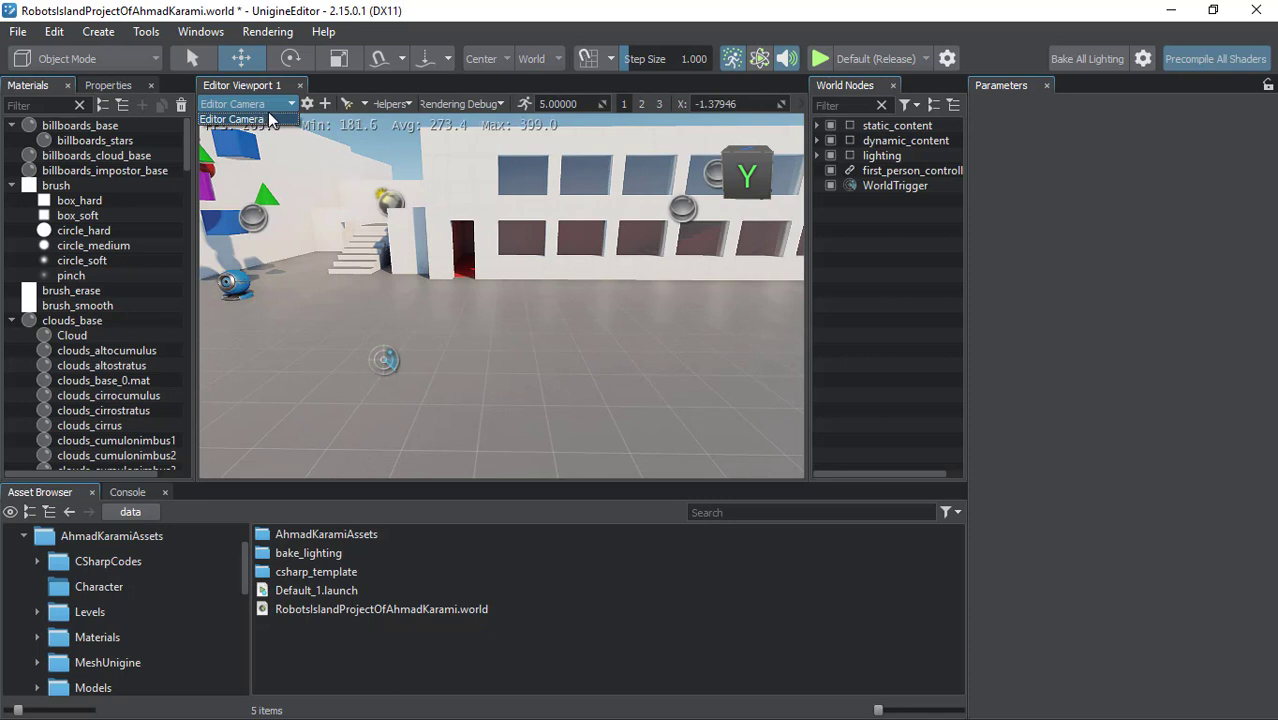
click(262, 117)
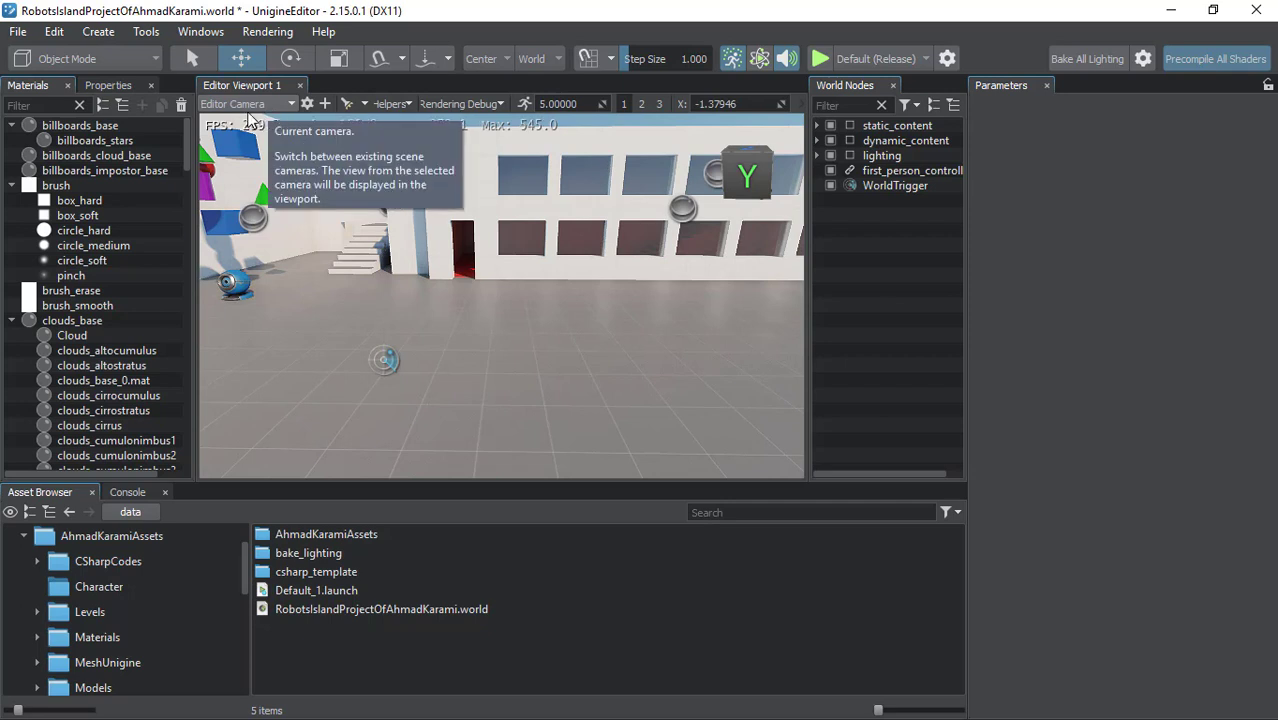
- Open the editor camera's settings and switch the field-of-view mode to Physically-Based, then back to Vertical
click(307, 104)
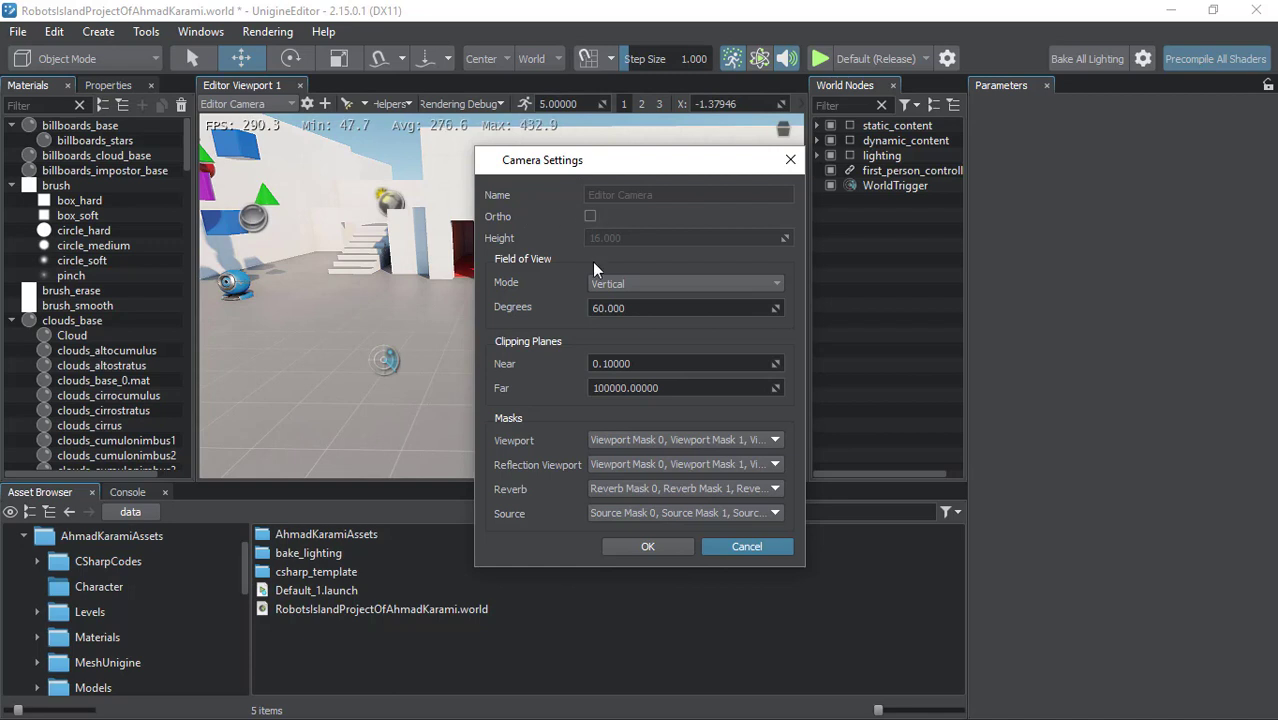
click(607, 286)
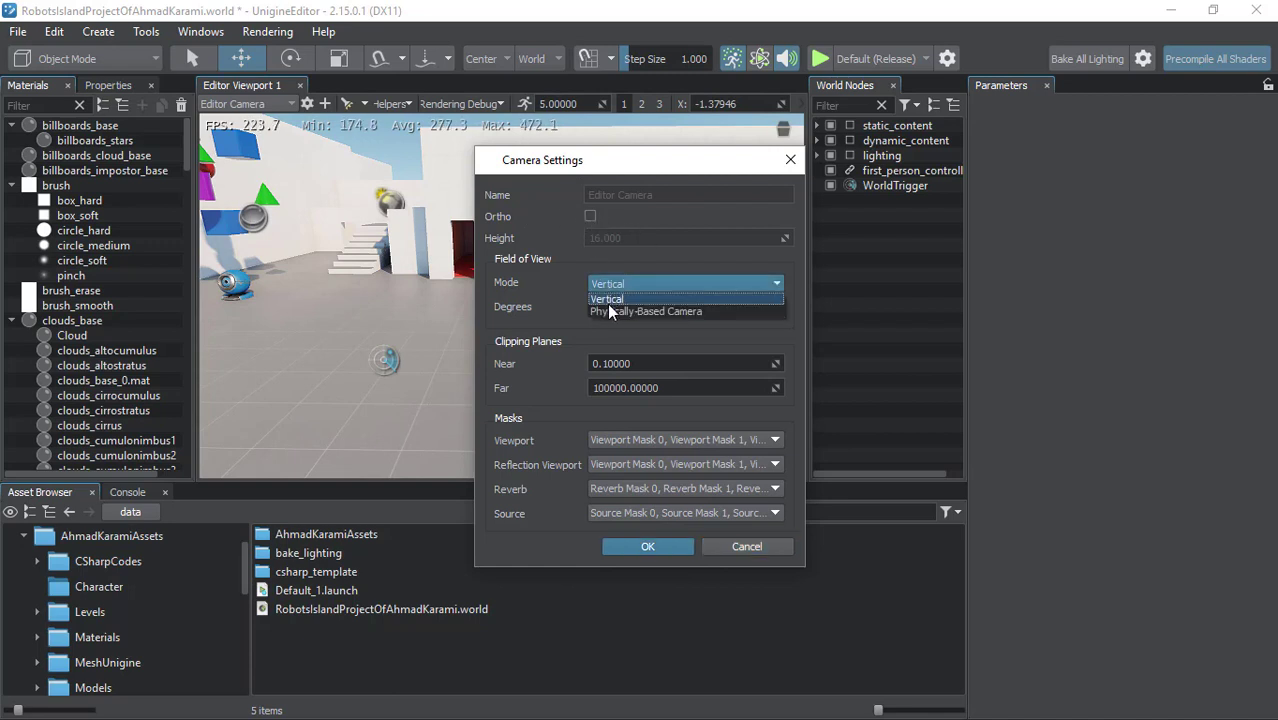
click(609, 307)
click(607, 284)
click(607, 296)
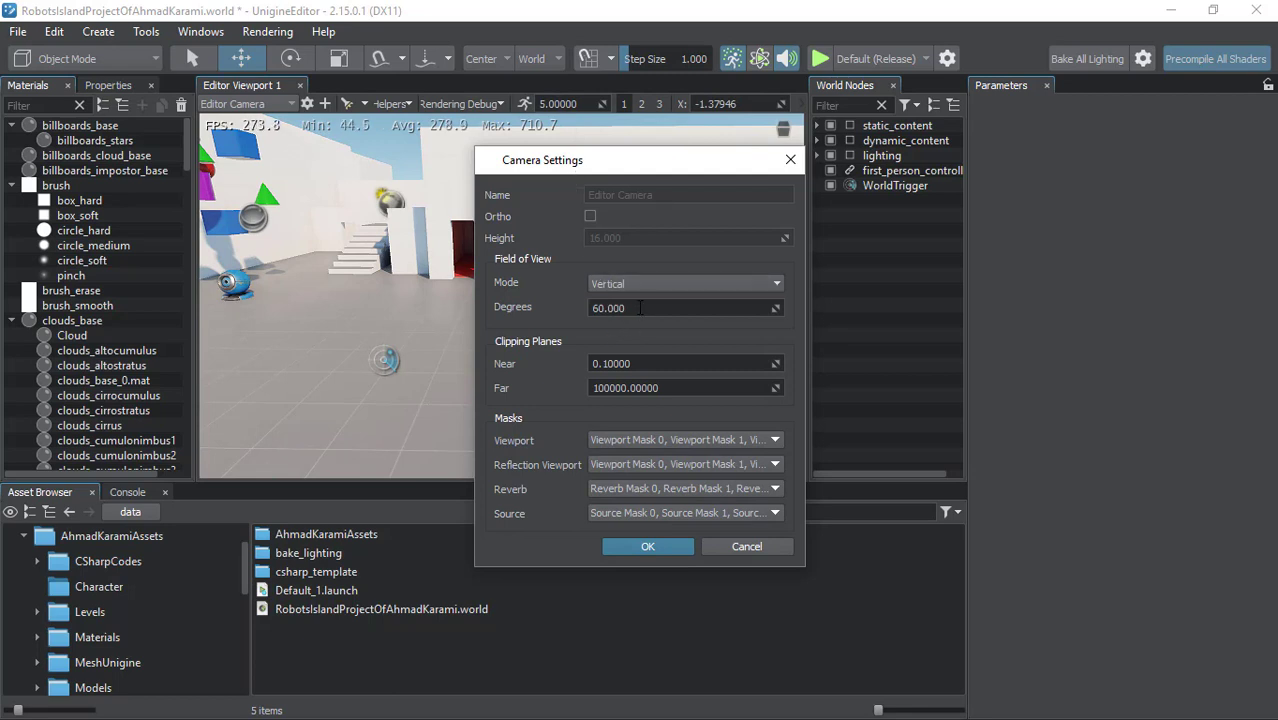
- Try field-of-view values of 90 and 120 degrees, then settle on 60
click(640, 308)
text(50.000)
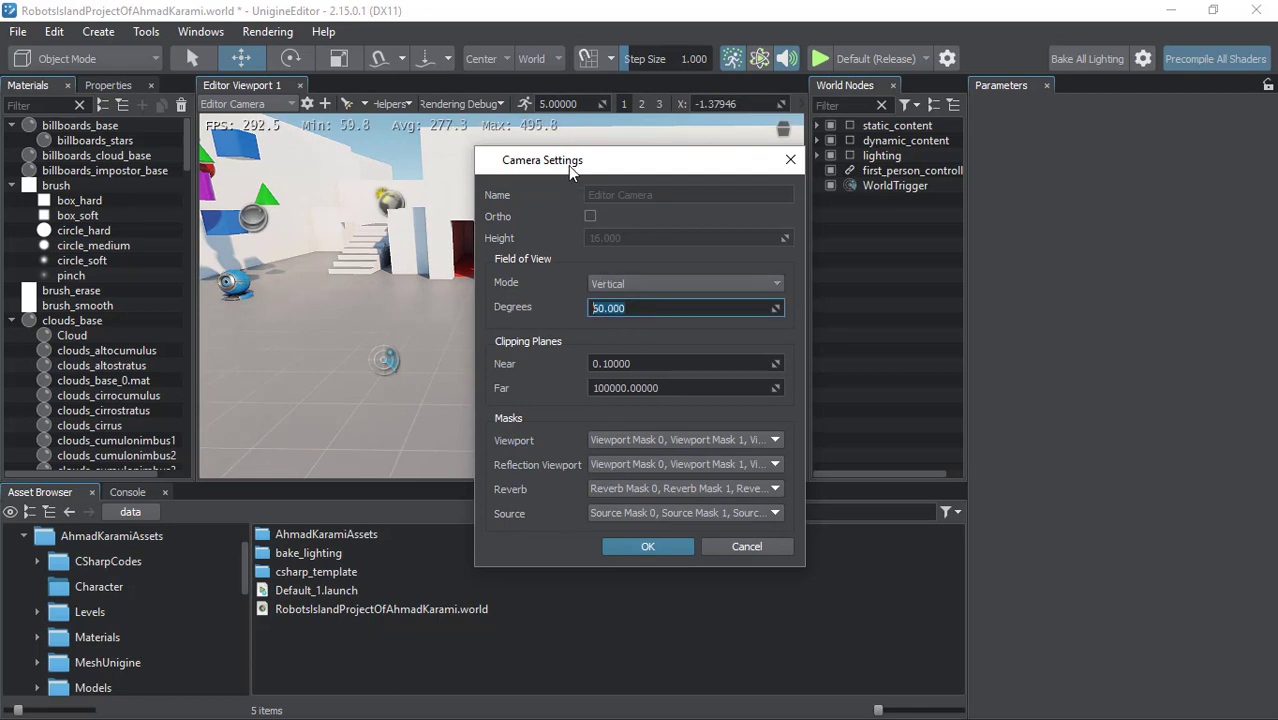
drag(568, 165, 746, 148)
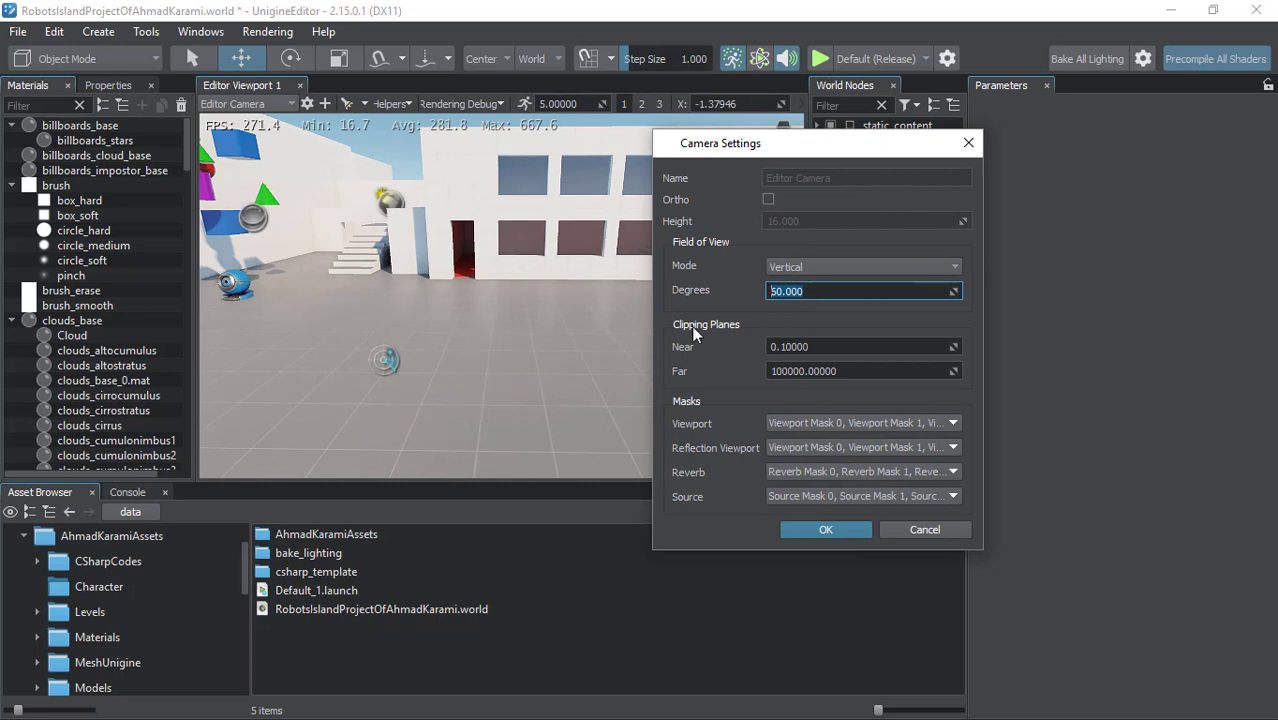
key(Down)
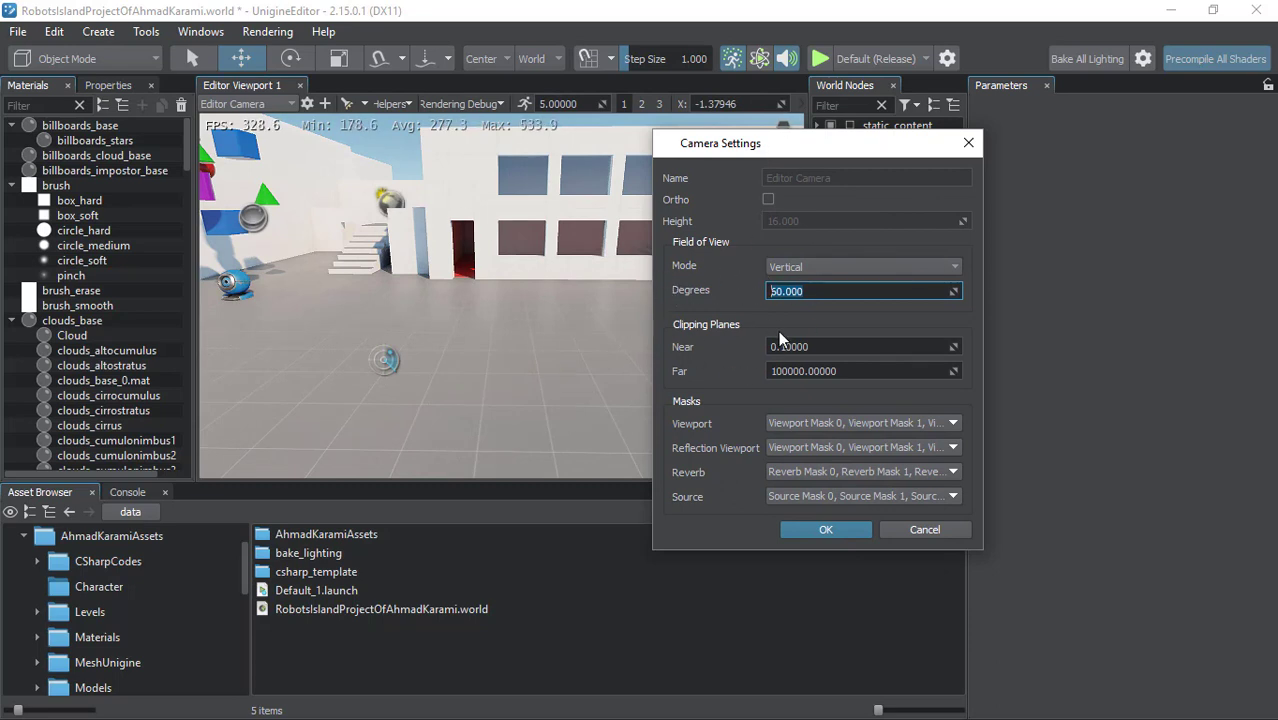
text(90)
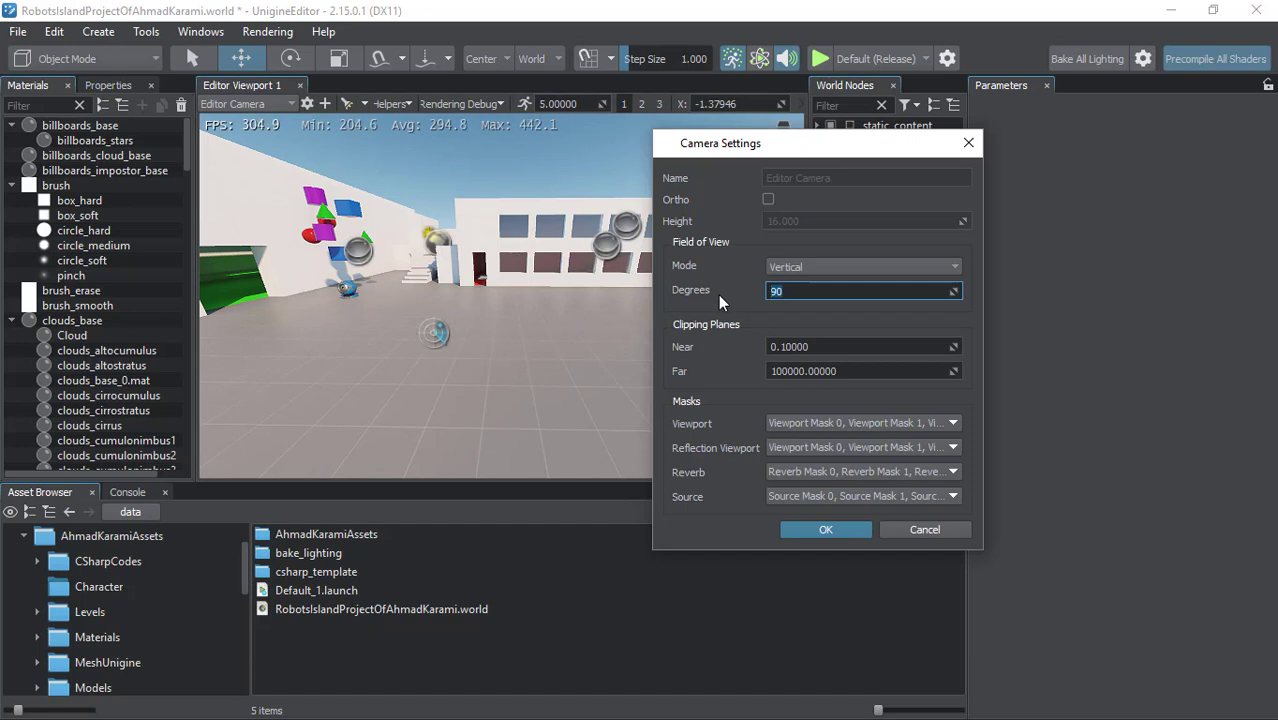
text(120)
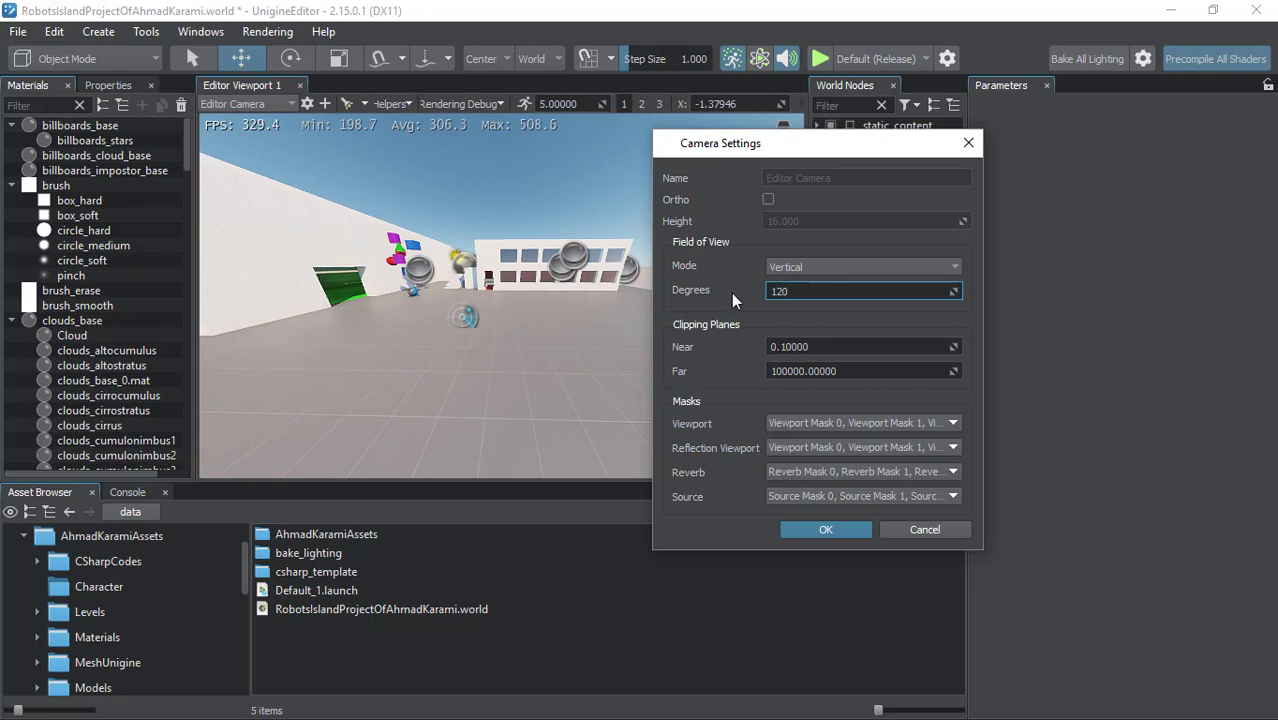
key(Return)
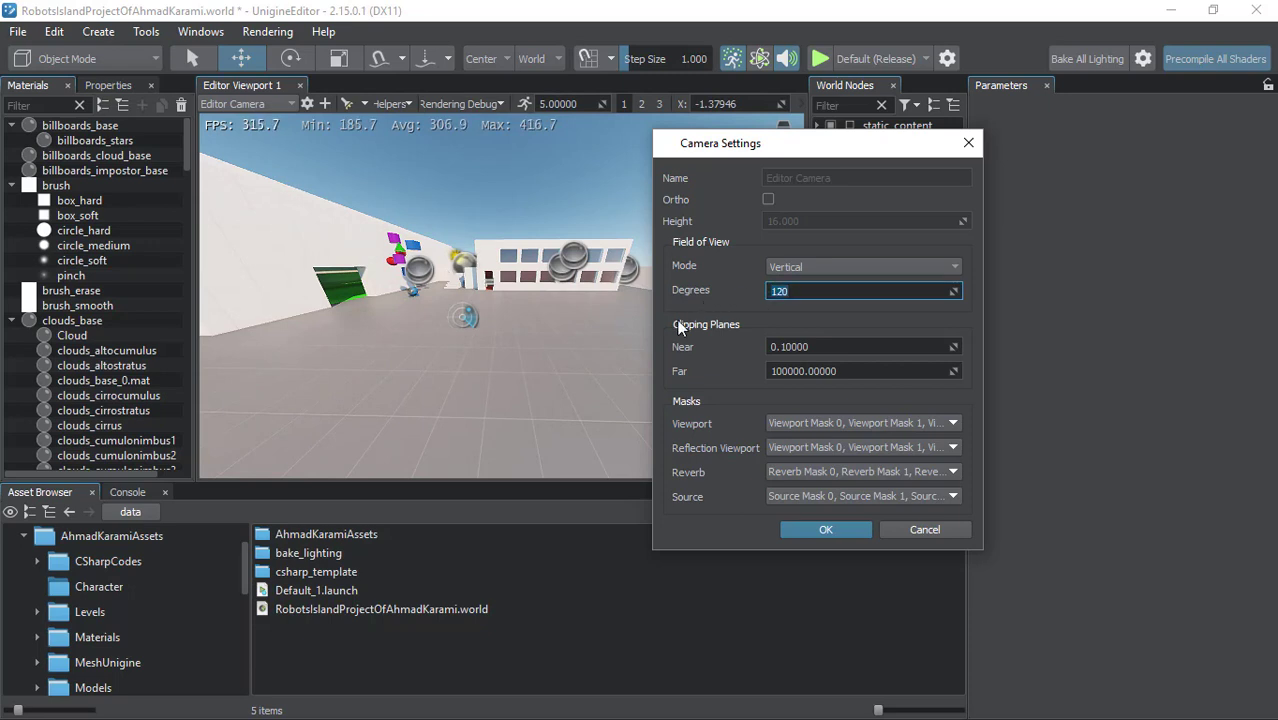
text(60)
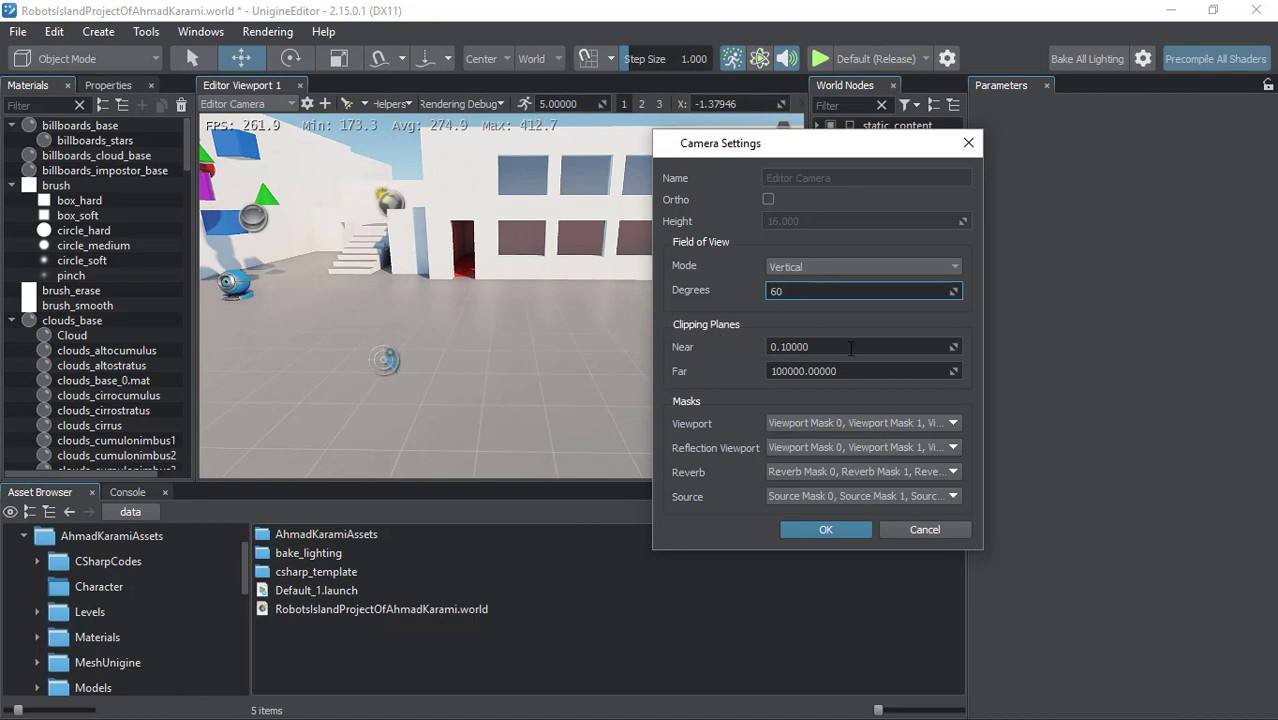
key(Tab)
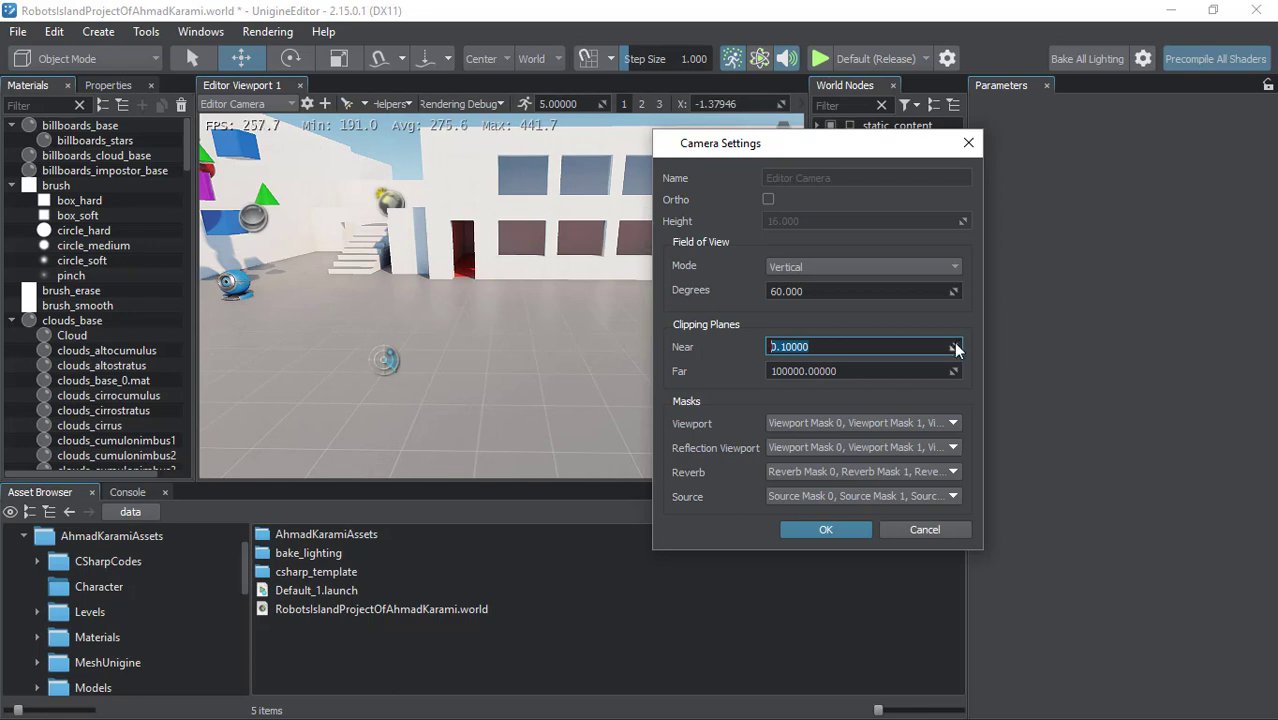
drag(955, 346, 1007, 297)
mouse_move(1159, 180)
mouse_down()
mouse_move(1232, 203)
mouse_move(567, 448)
mouse_move(319, 372)
mouse_move(364, 294)
mouse_up()
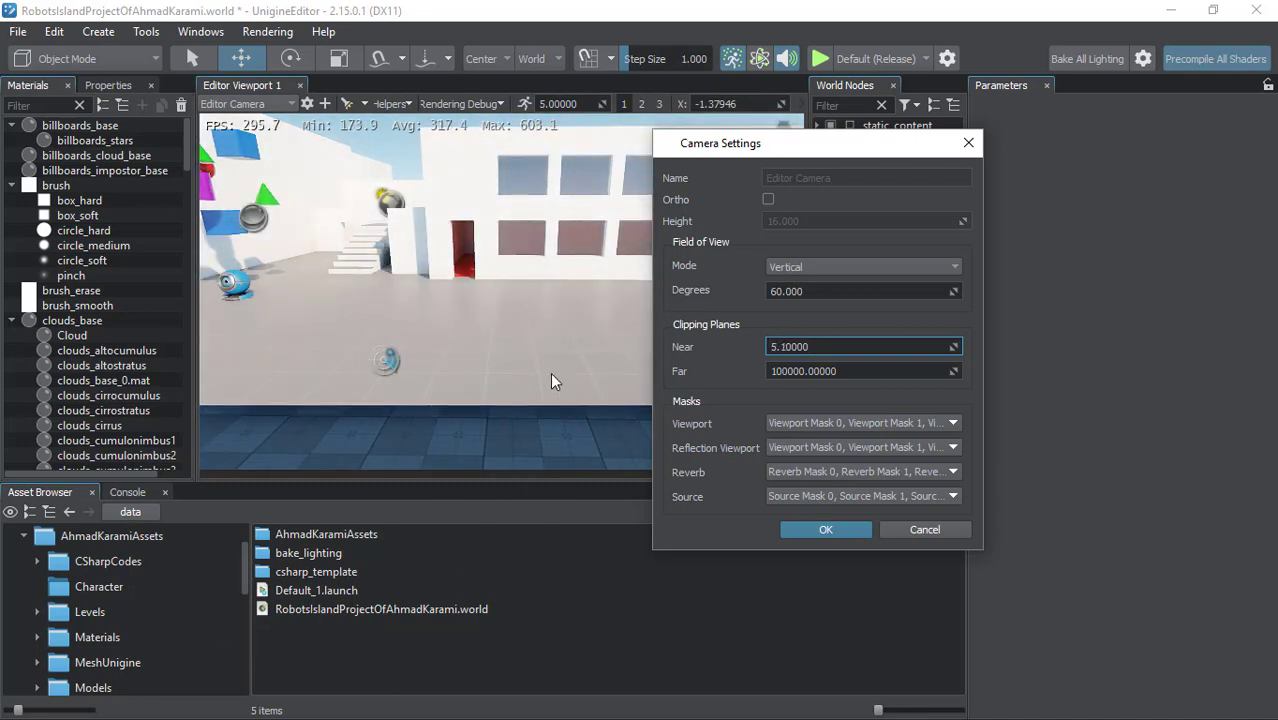
text(0)
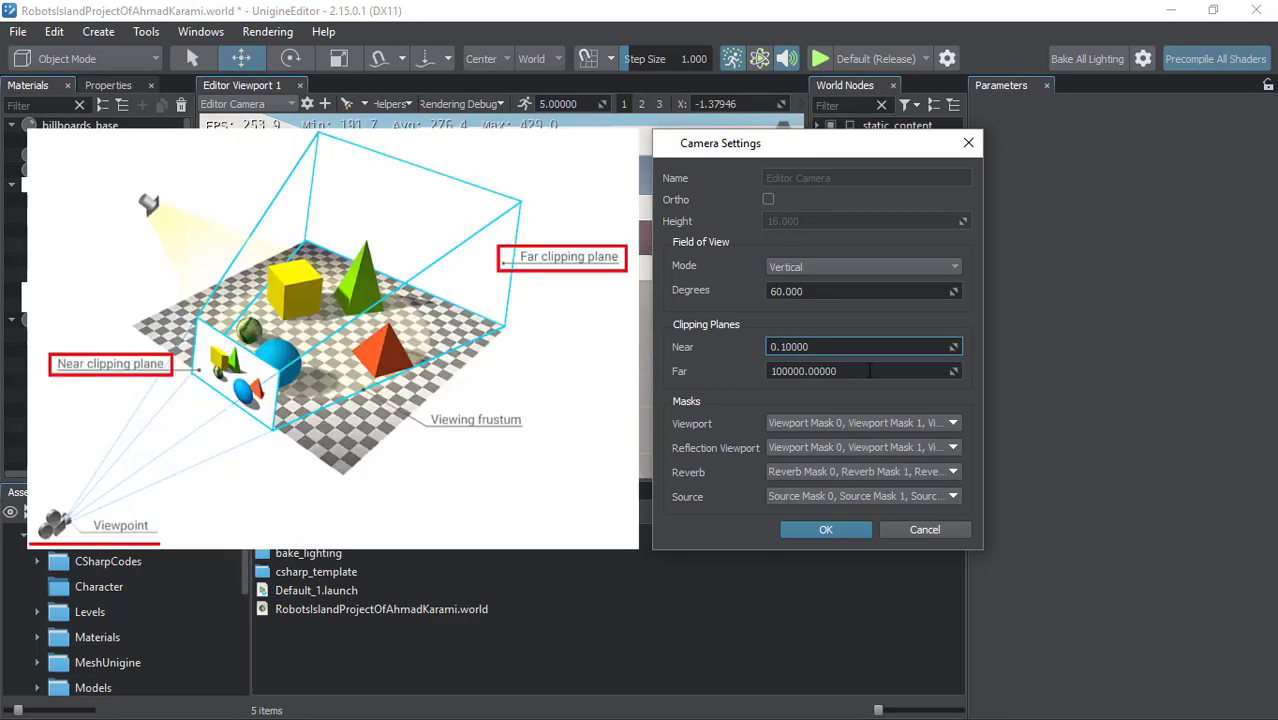
mouse_move(869, 371)
drag(869, 371, 739, 367)
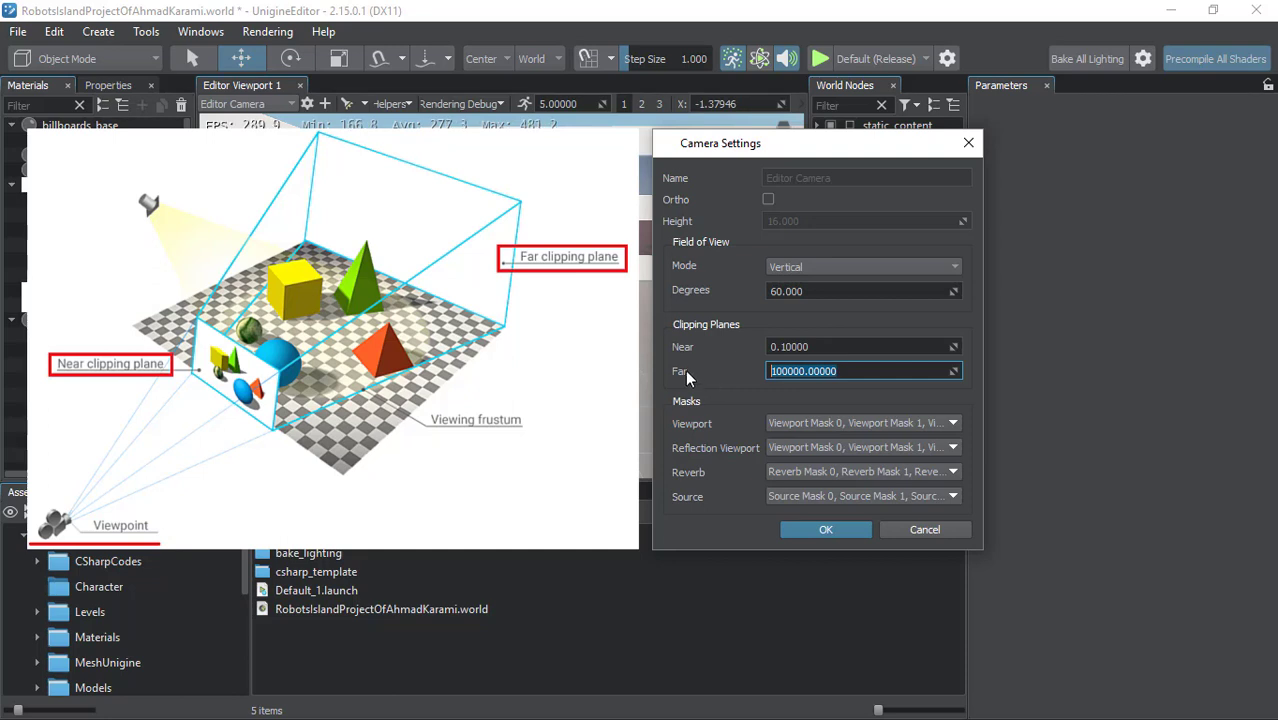
- Preview short far clipping distances such as 1, 10, 100, 12 and 15
click(785, 370)
drag(849, 371, 775, 372)
key(BackSpace)
text(1)
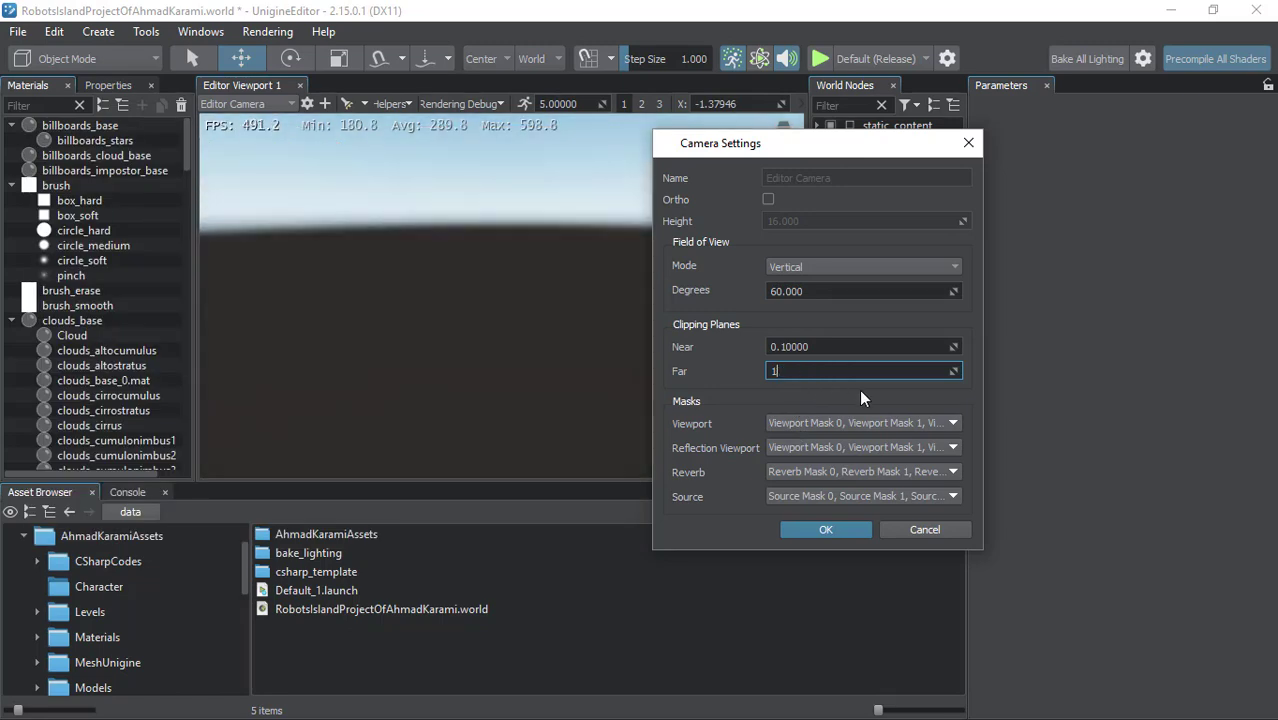
text(0)
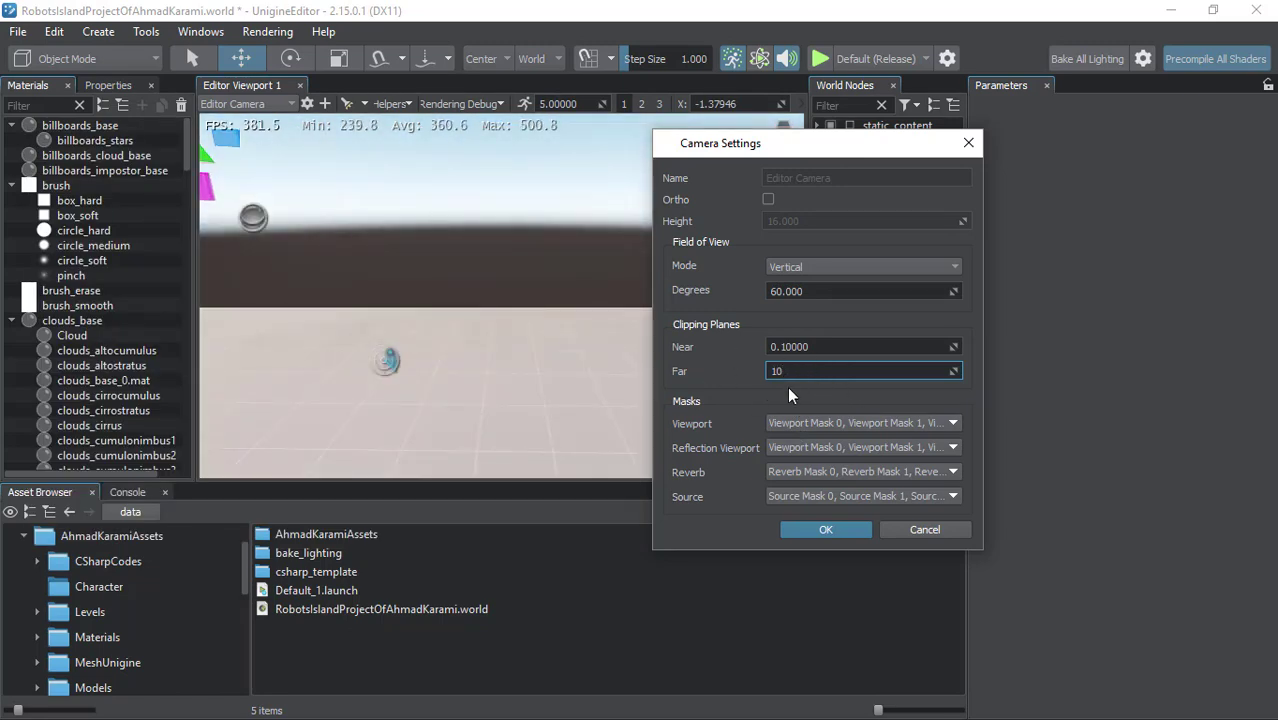
text(0)
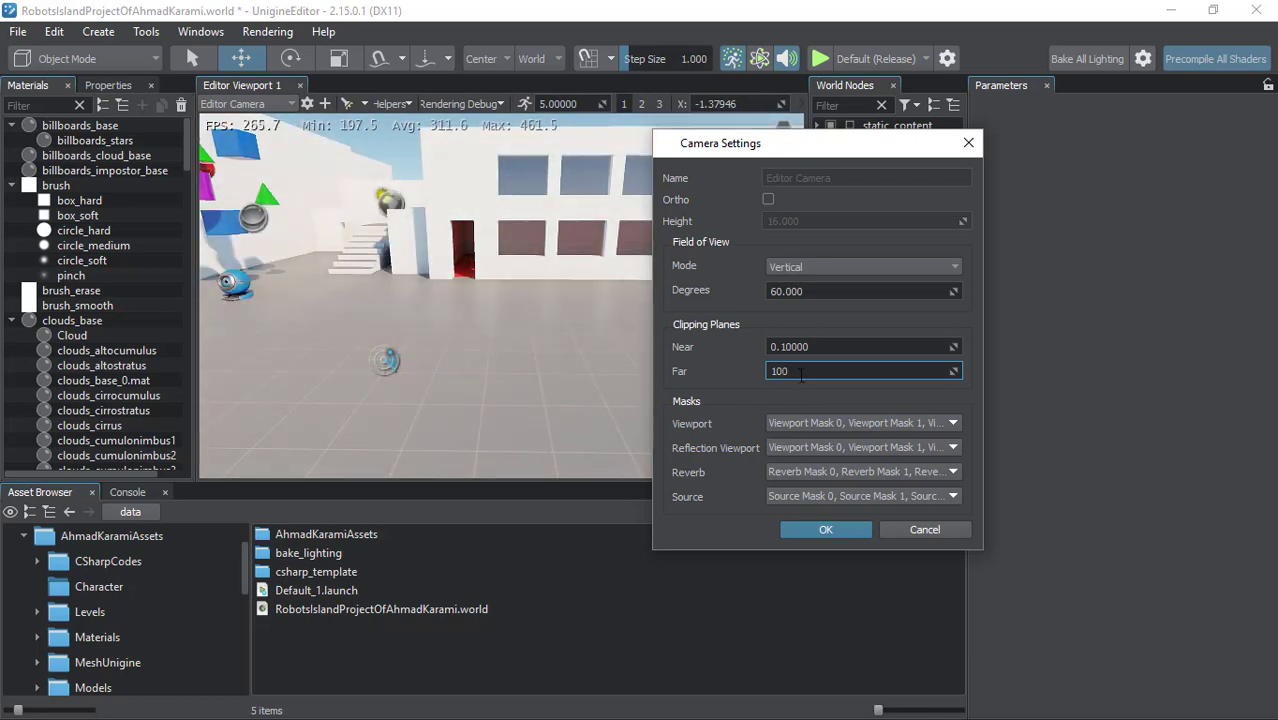
double_click(801, 374)
text(12)
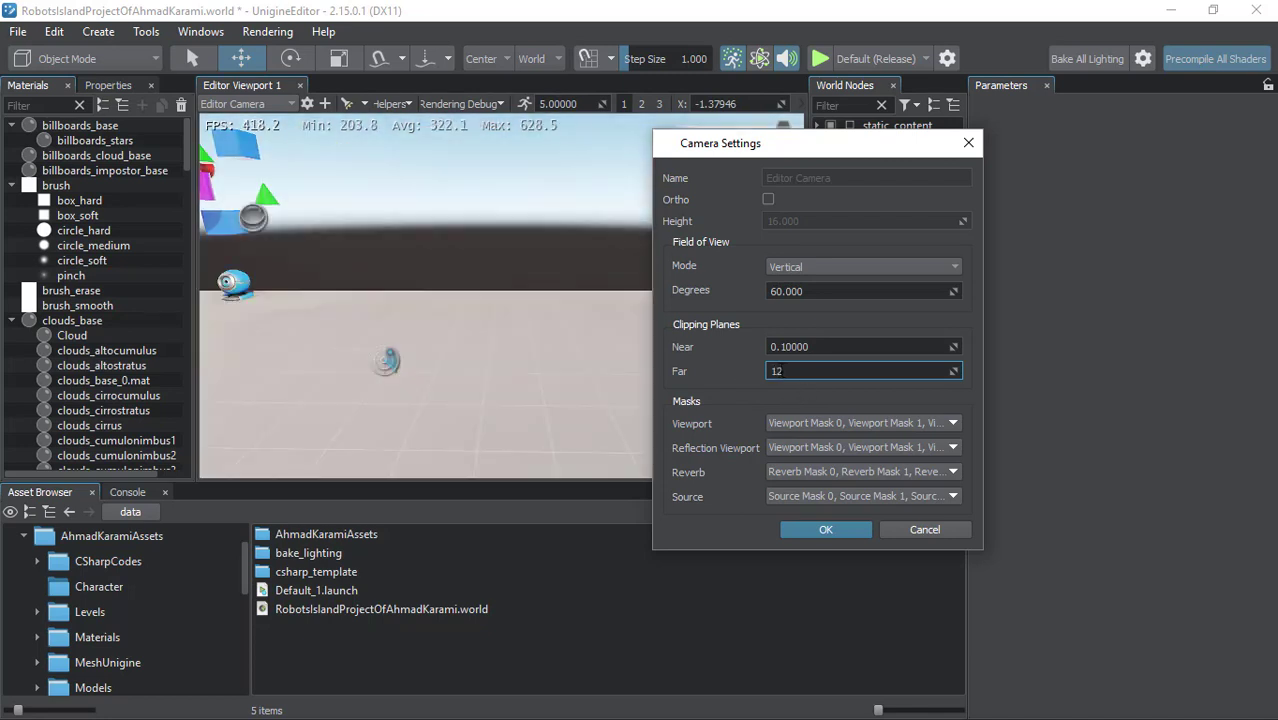
text(1)
text(5)
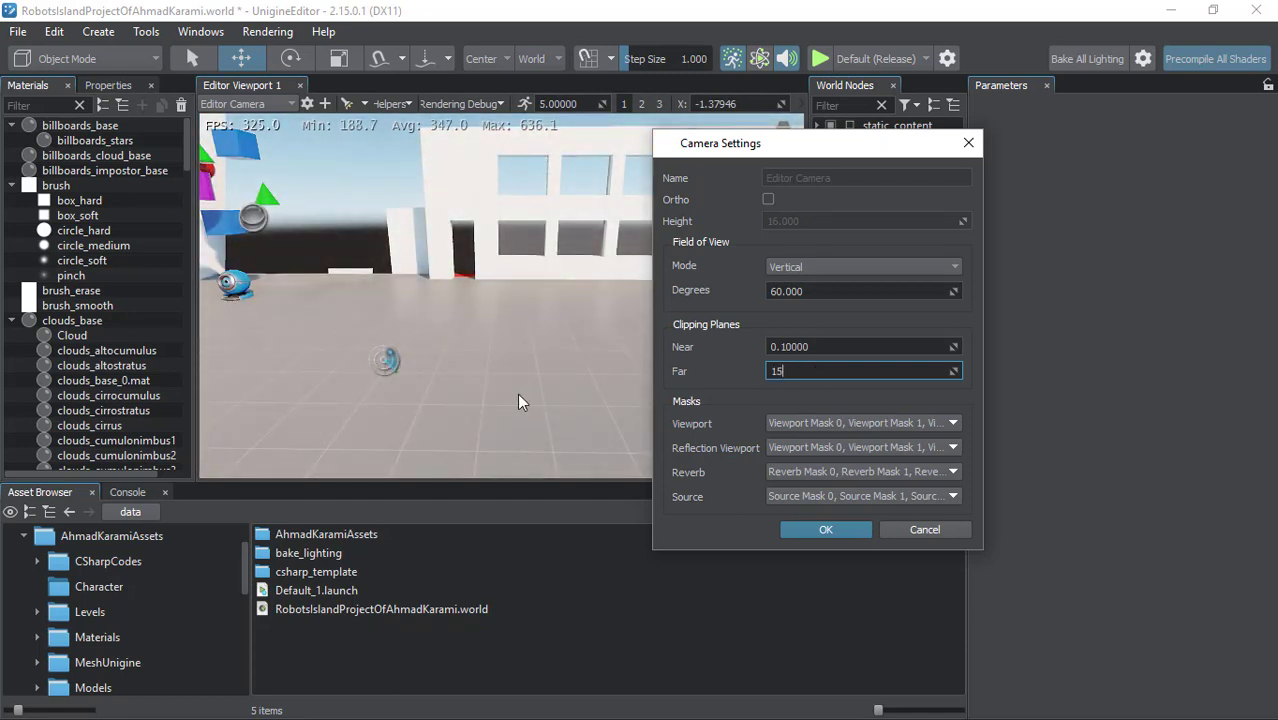
click(516, 376)
- Set the far clipping plane back to 100000
drag(801, 369, 705, 371)
text(100000)
key(Return)
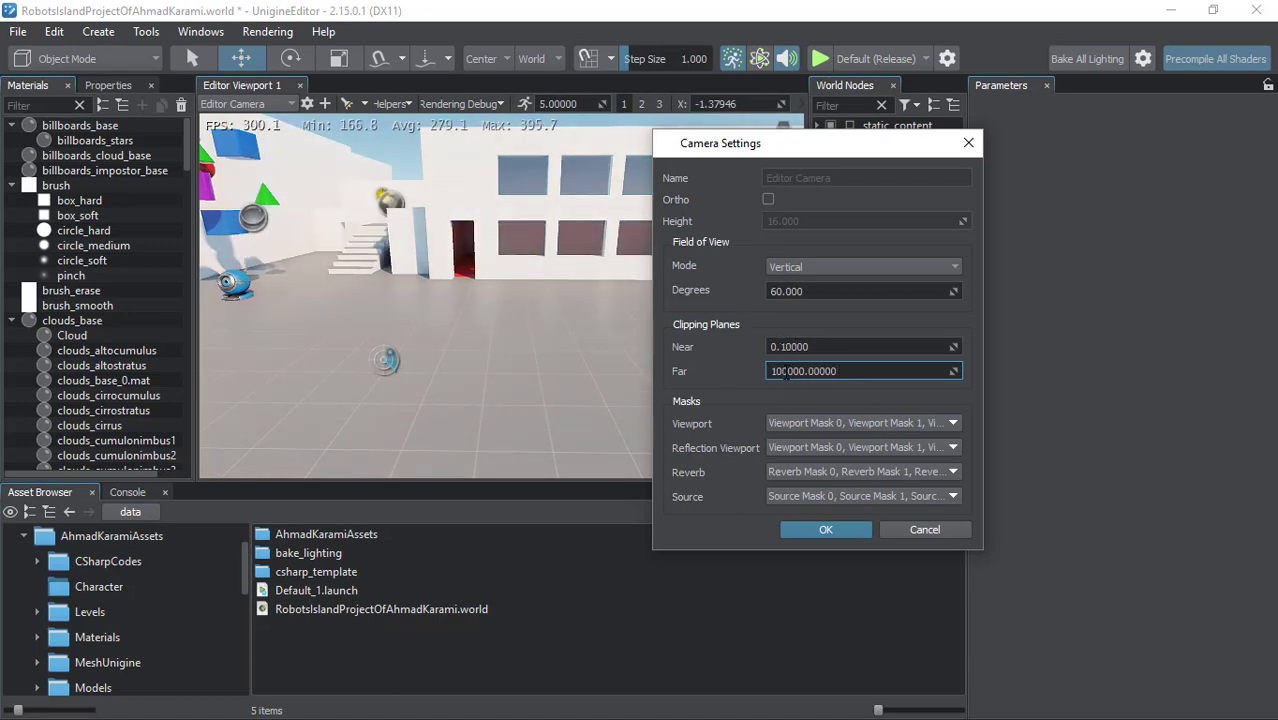
drag(770, 371, 805, 371)
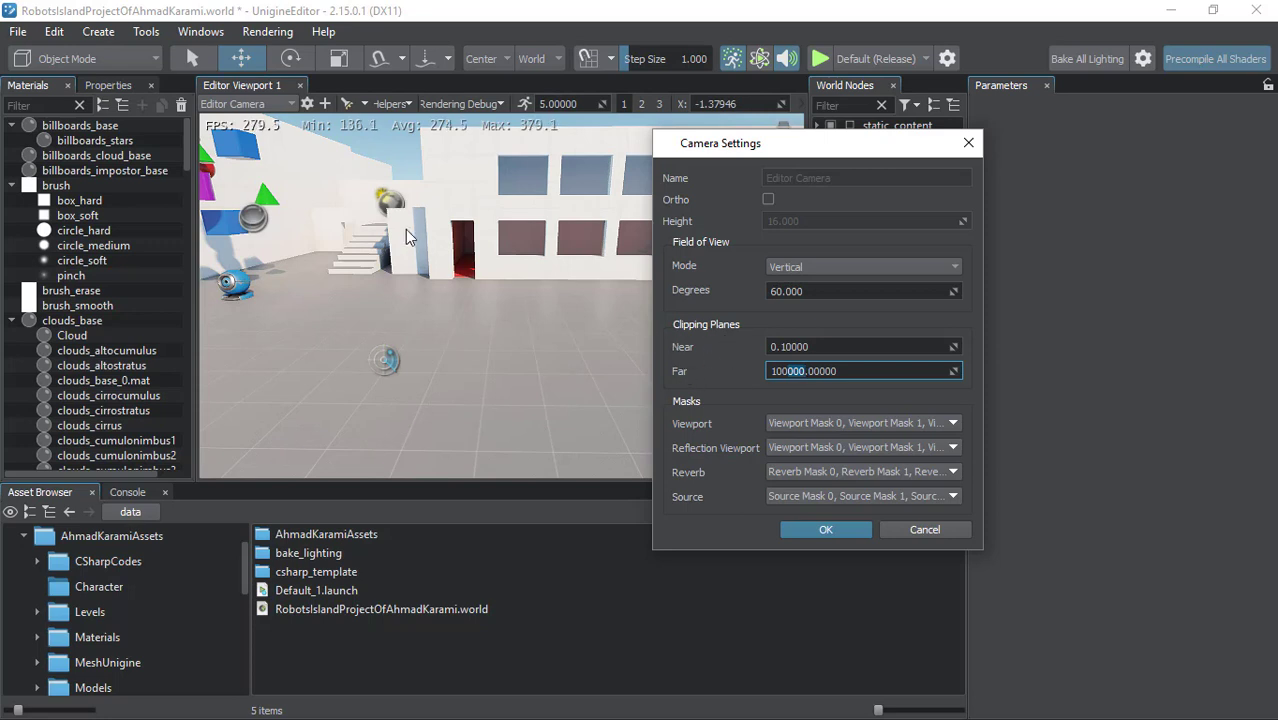
click(790, 350)
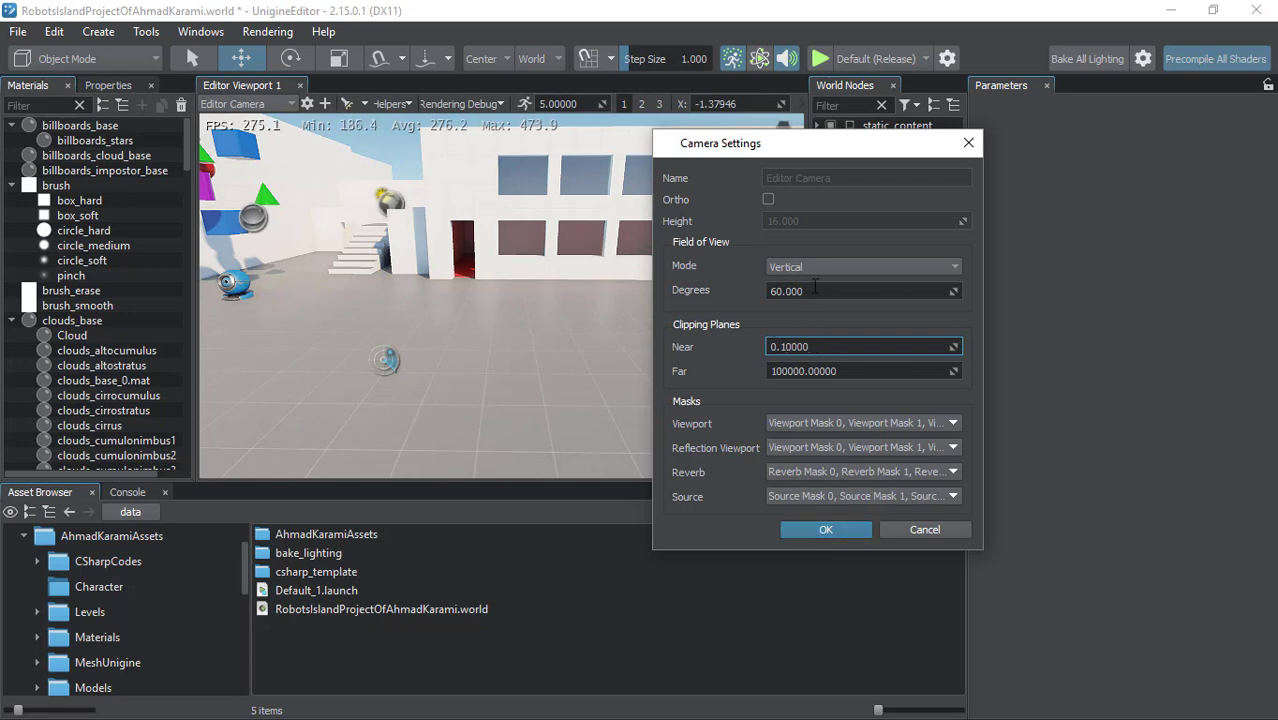
- Confirm Camera Settings, fly into the red-floored room, and light its corner with the camera light
click(815, 531)
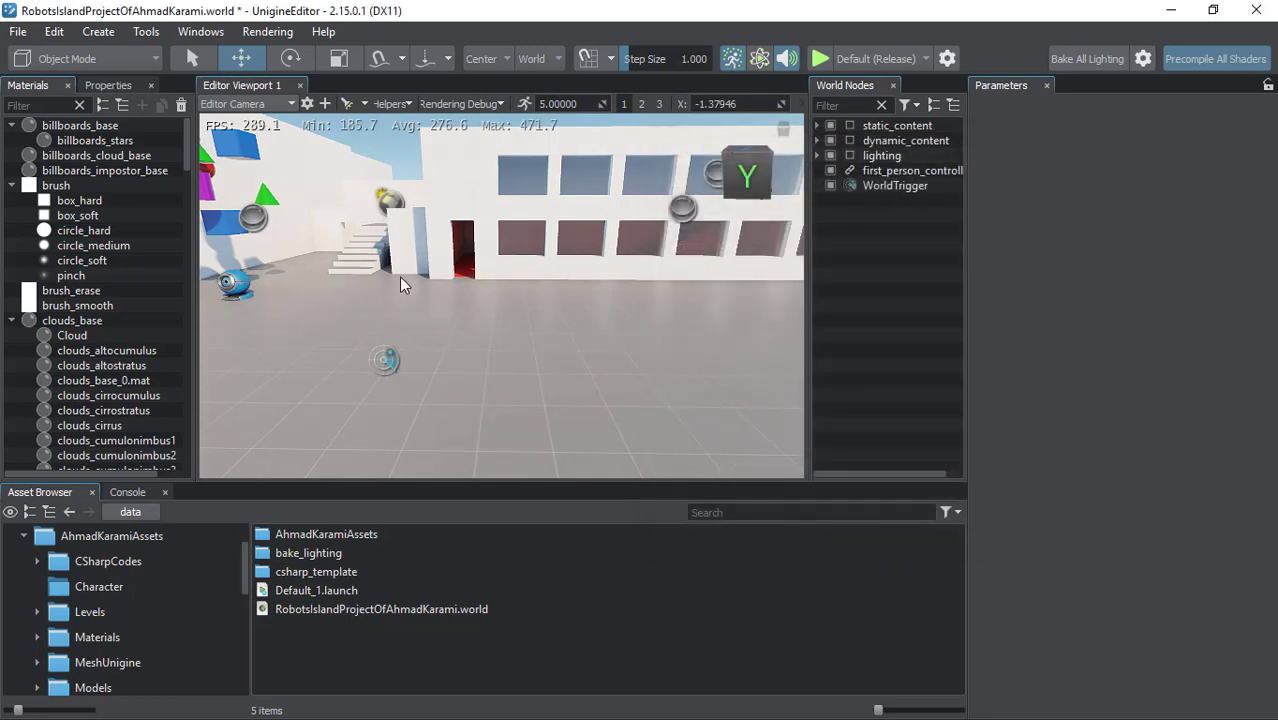
mouse_move(413, 276)
right_down()
mouse_move(444, 254)
mouse_move(290, 288)
mouse_move(324, 182)
right_up()
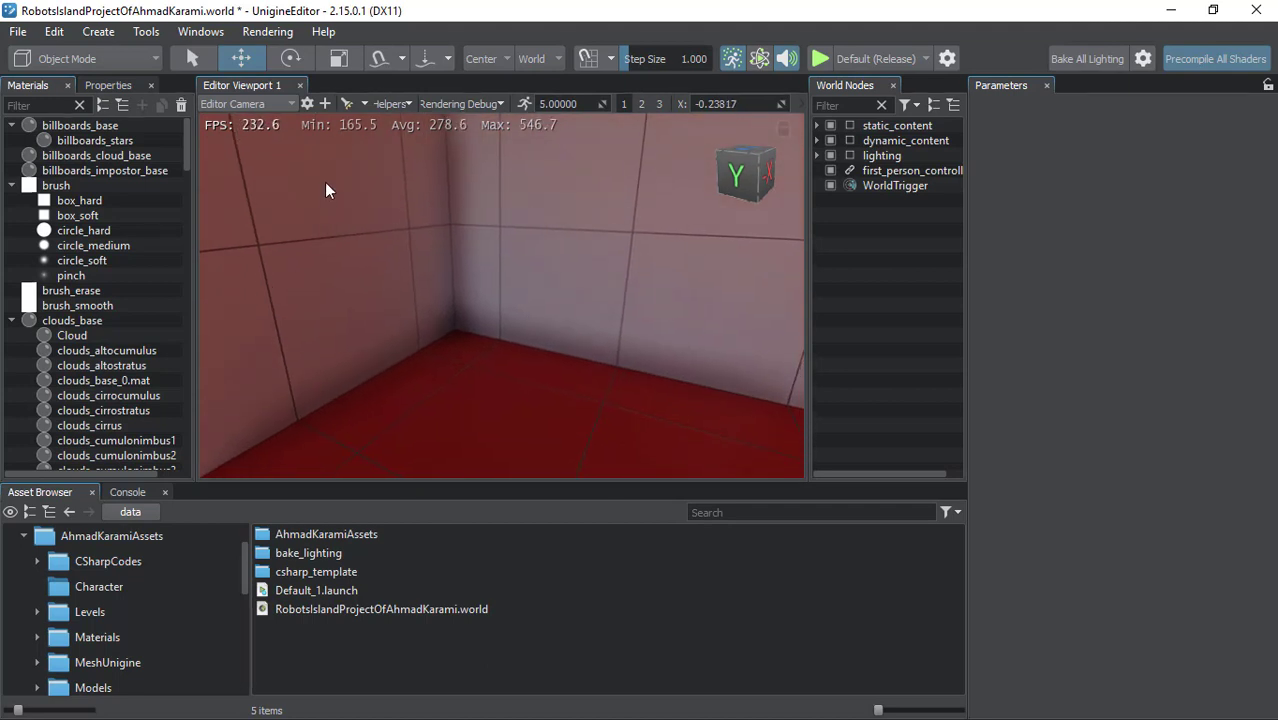
click(346, 106)
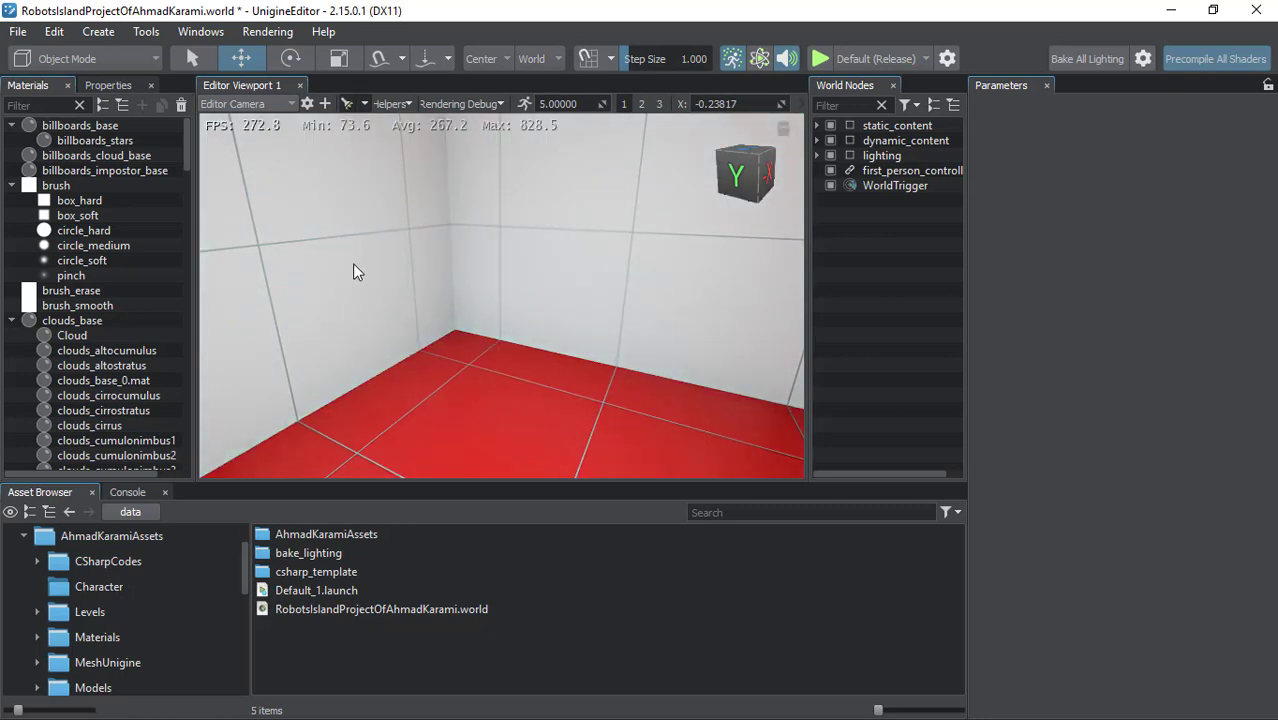
mouse_move(371, 286)
right_down()
mouse_move(806, 297)
mouse_move(239, 277)
mouse_move(322, 138)
right_up()
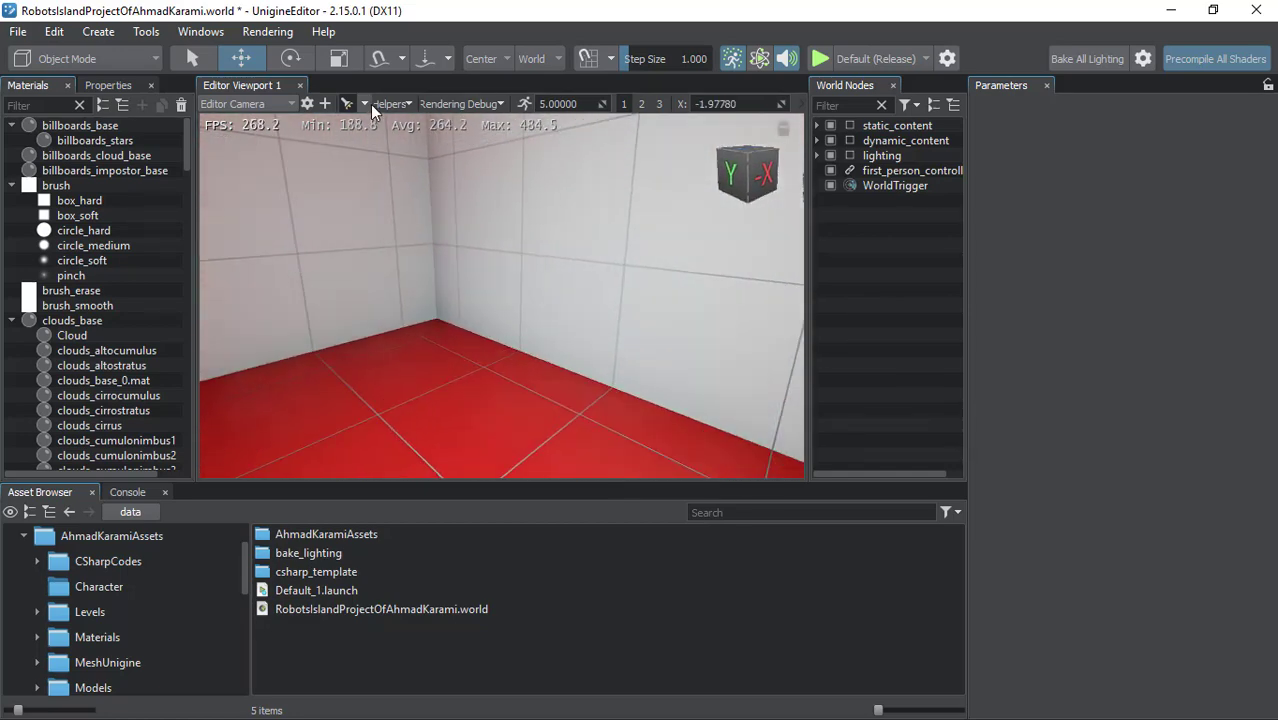
- Raise the camera light's intensity and attenuation, then set both back to 1
click(367, 104)
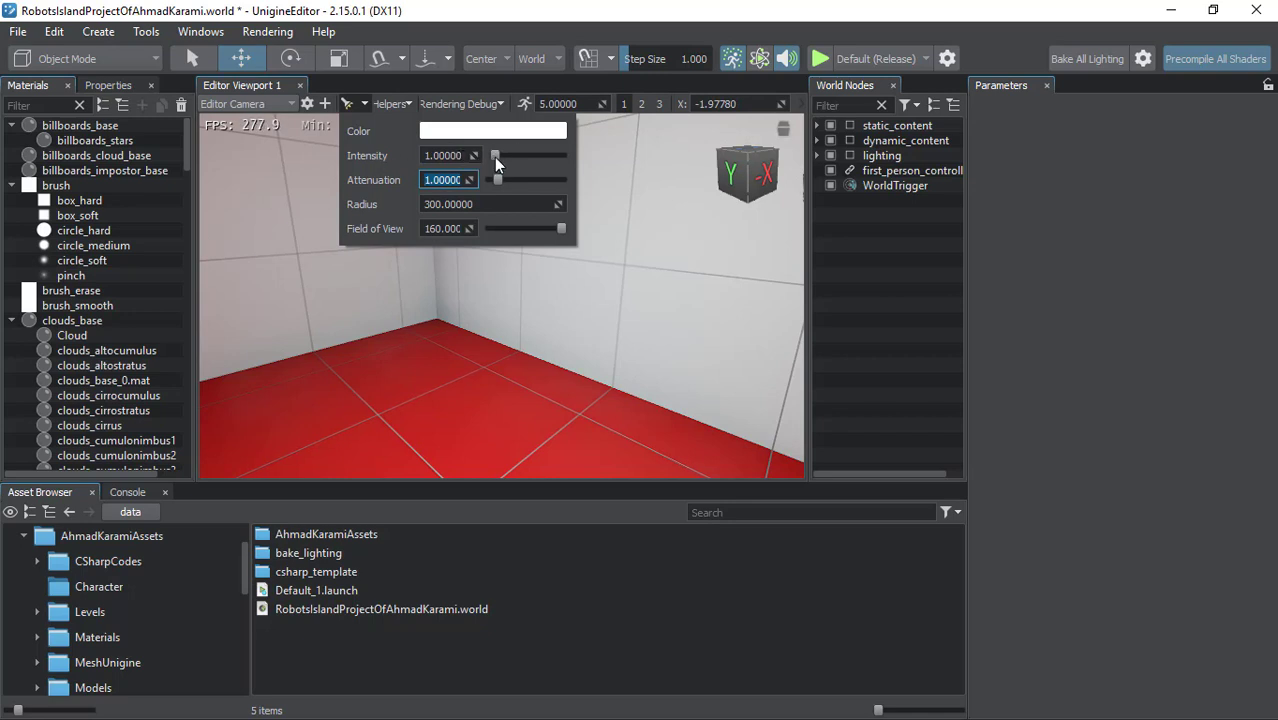
drag(494, 157, 528, 151)
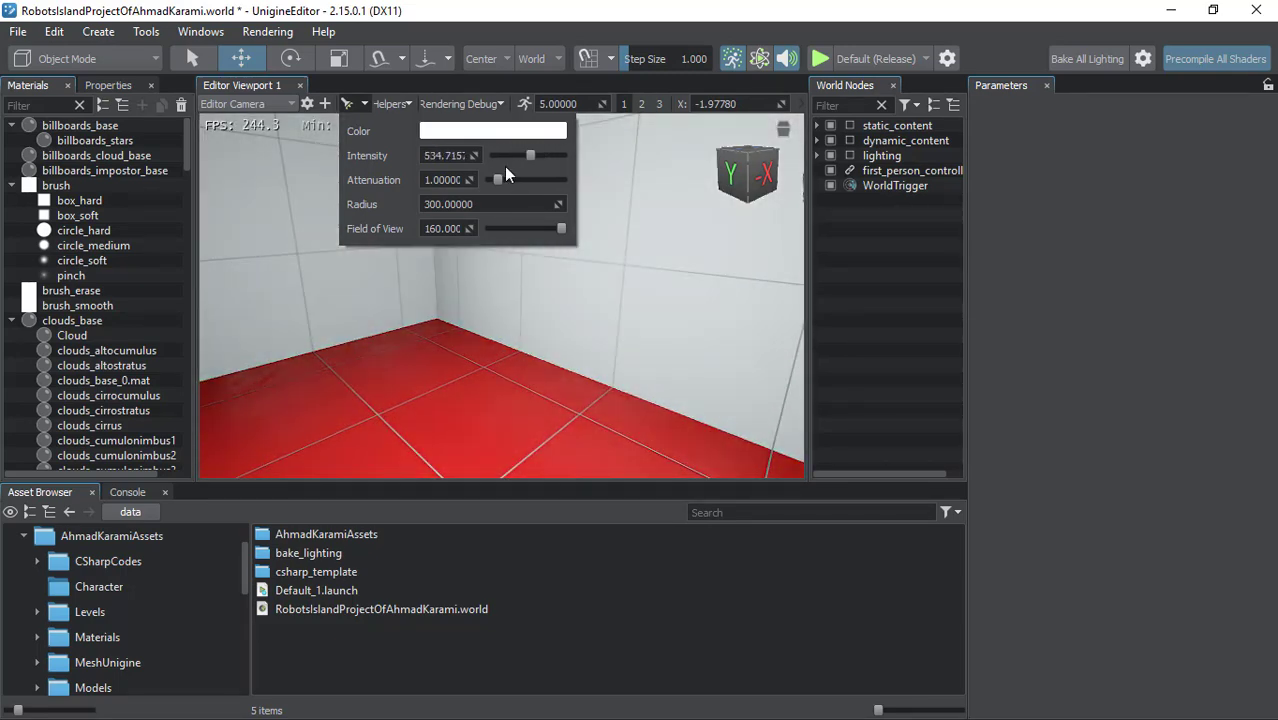
mouse_move(493, 180)
mouse_down()
mouse_move(536, 182)
mouse_move(496, 177)
mouse_up()
double_click(427, 156)
text(1)
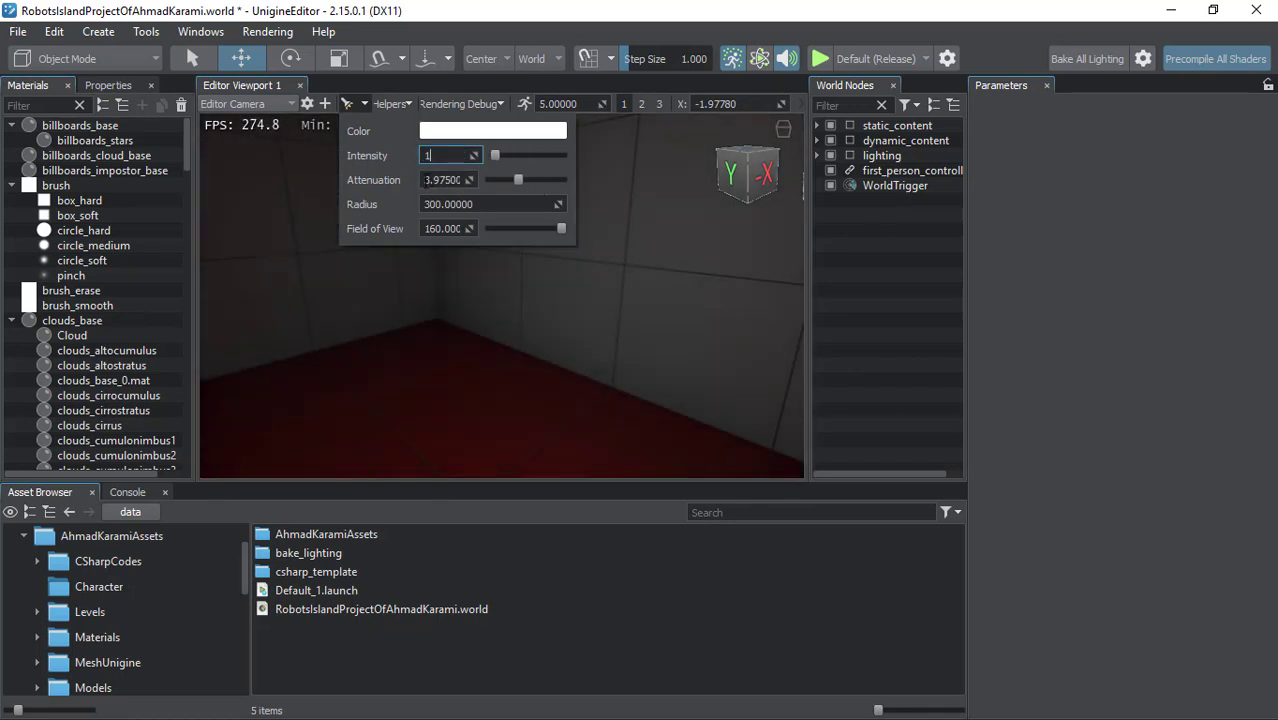
key(Tab)
text(1)
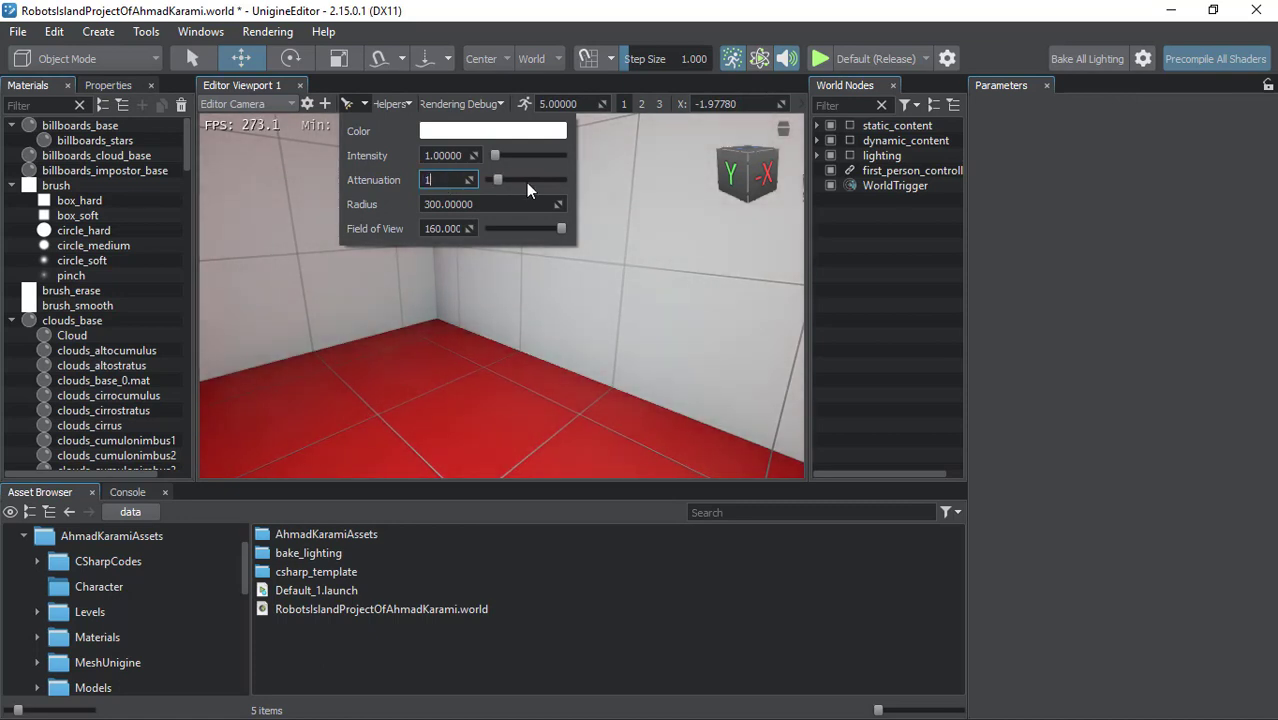
key(Return)
- Close the camera light settings and switch the camera light off
key(Escape)
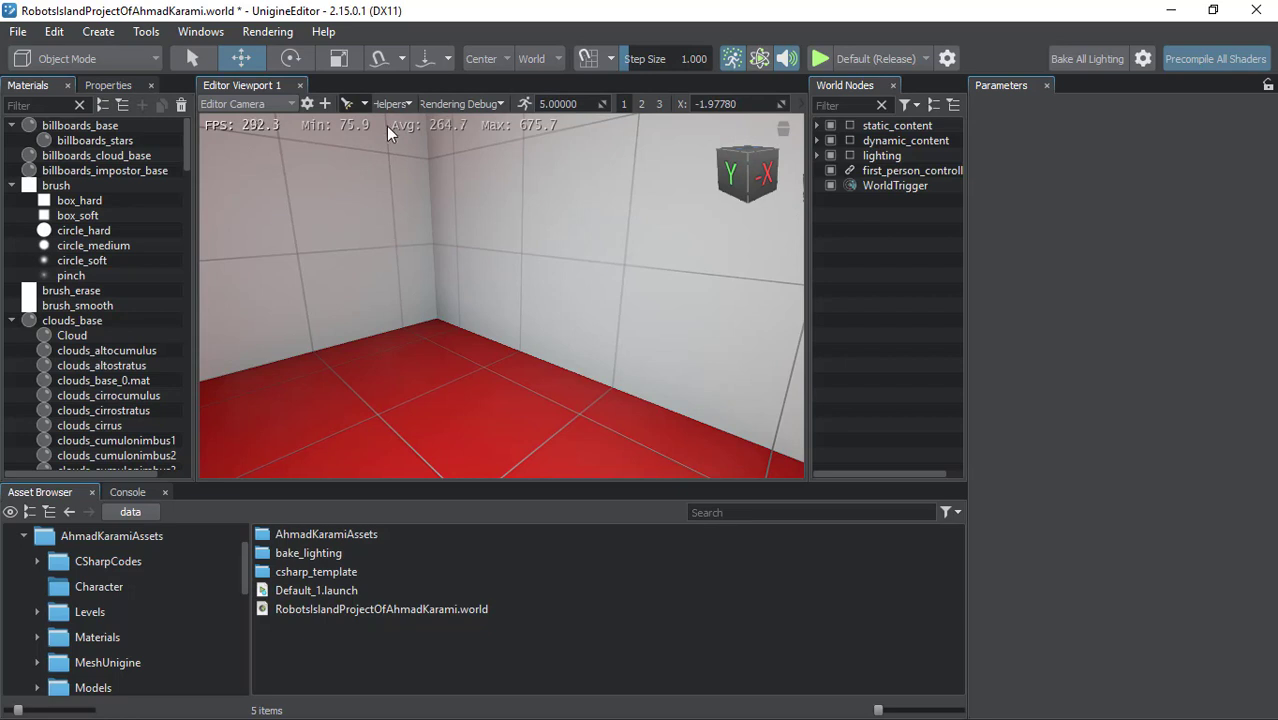
click(349, 106)
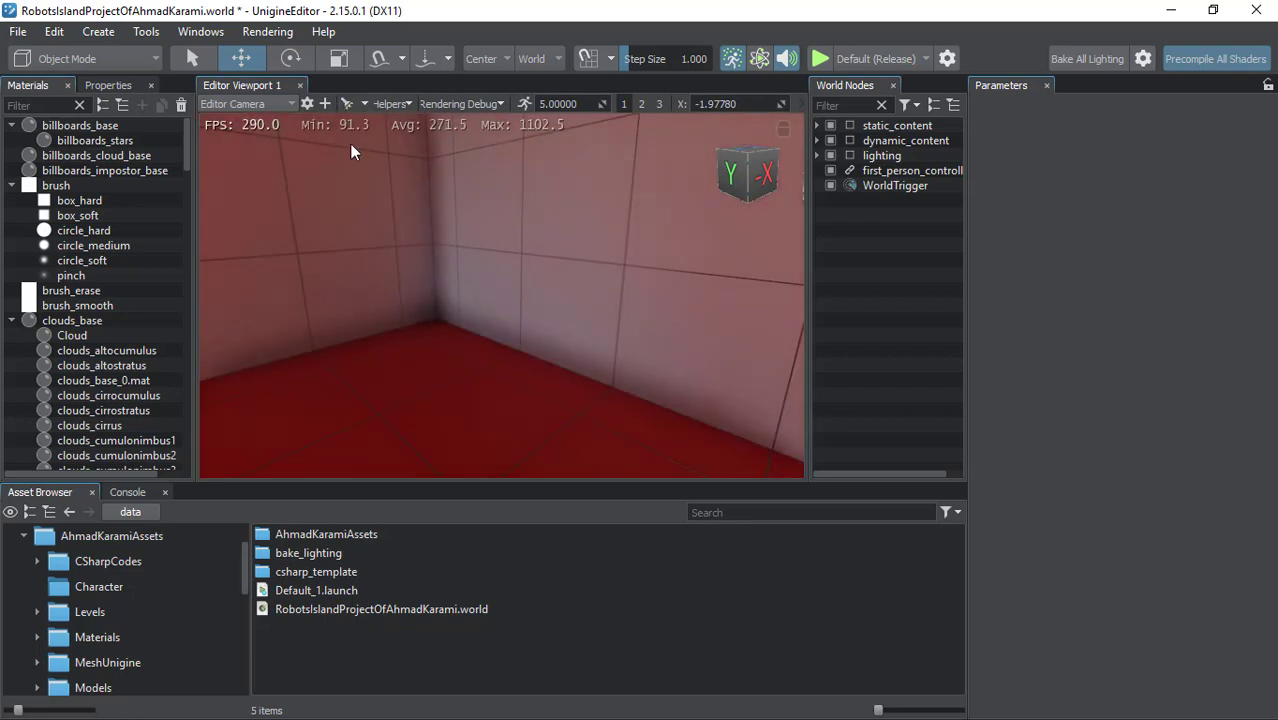
click(345, 110)
click(345, 111)
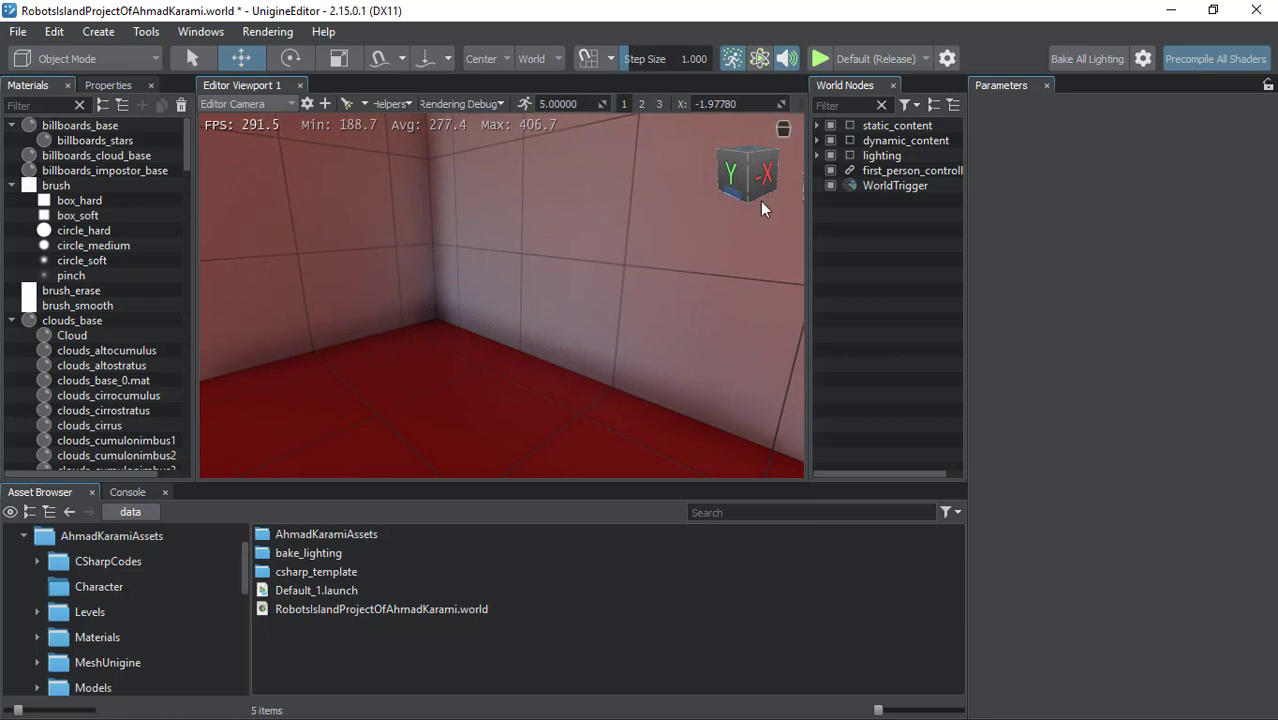
- Widen the viewport by narrowing the World Nodes, Parameters and Materials panels
drag(806, 208, 830, 210)
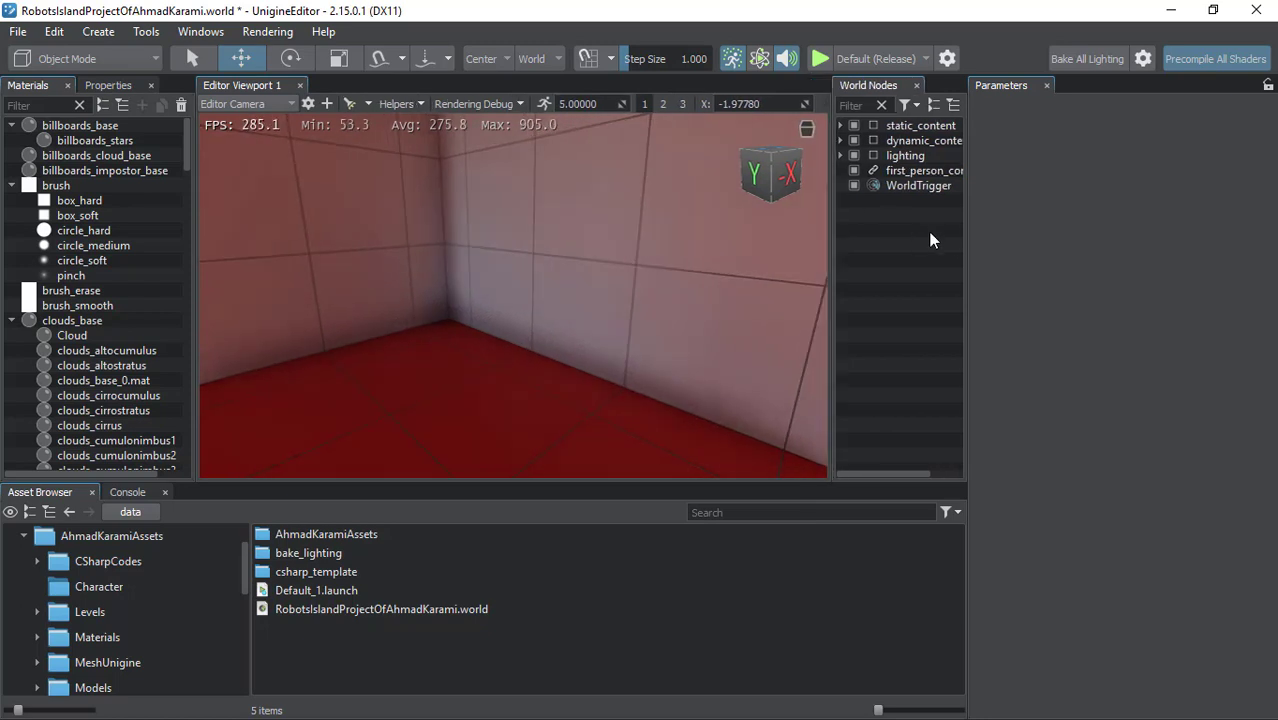
drag(963, 252, 1108, 240)
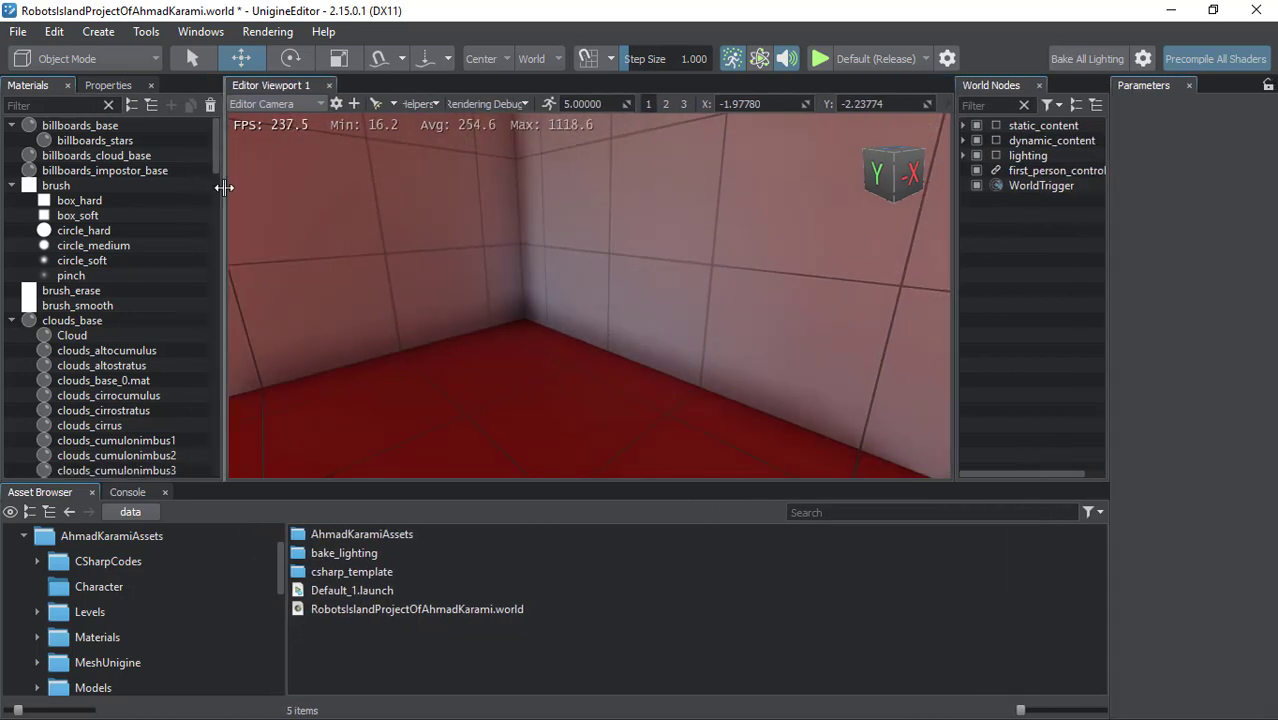
drag(224, 182, 165, 184)
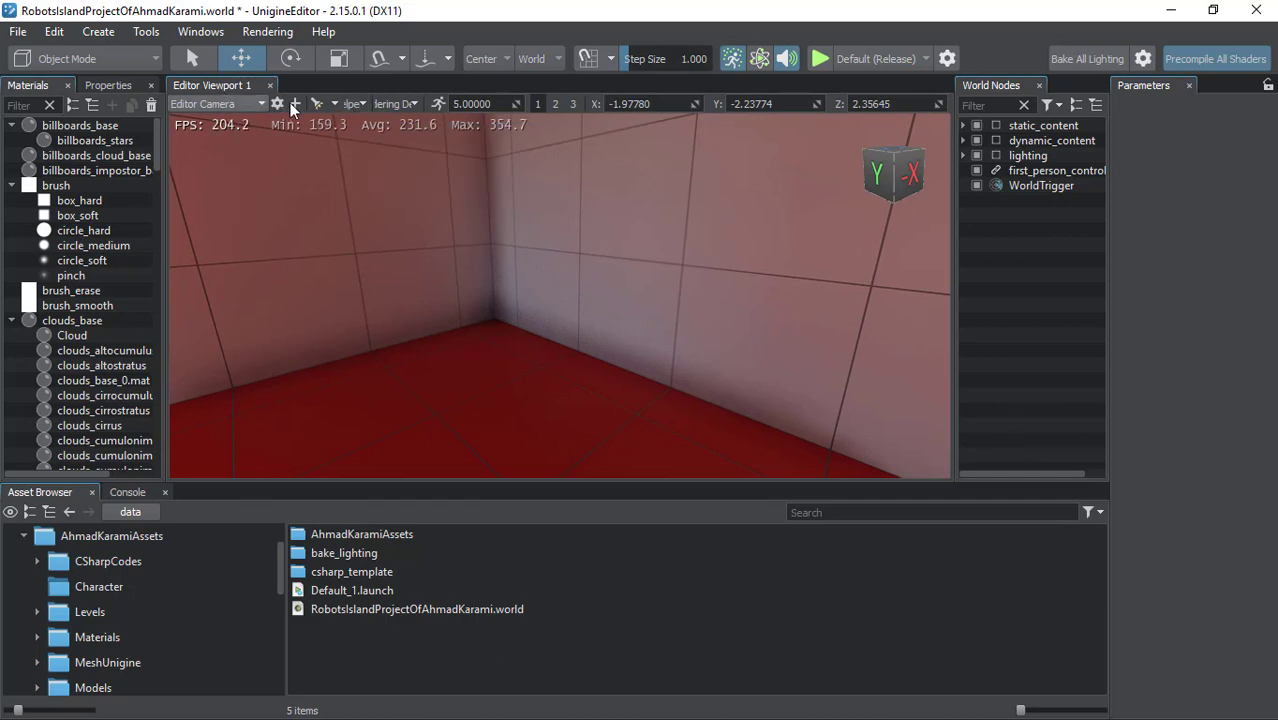
- In the Helpers menu, toggle the FPS statistics overlay off and back on
click(344, 106)
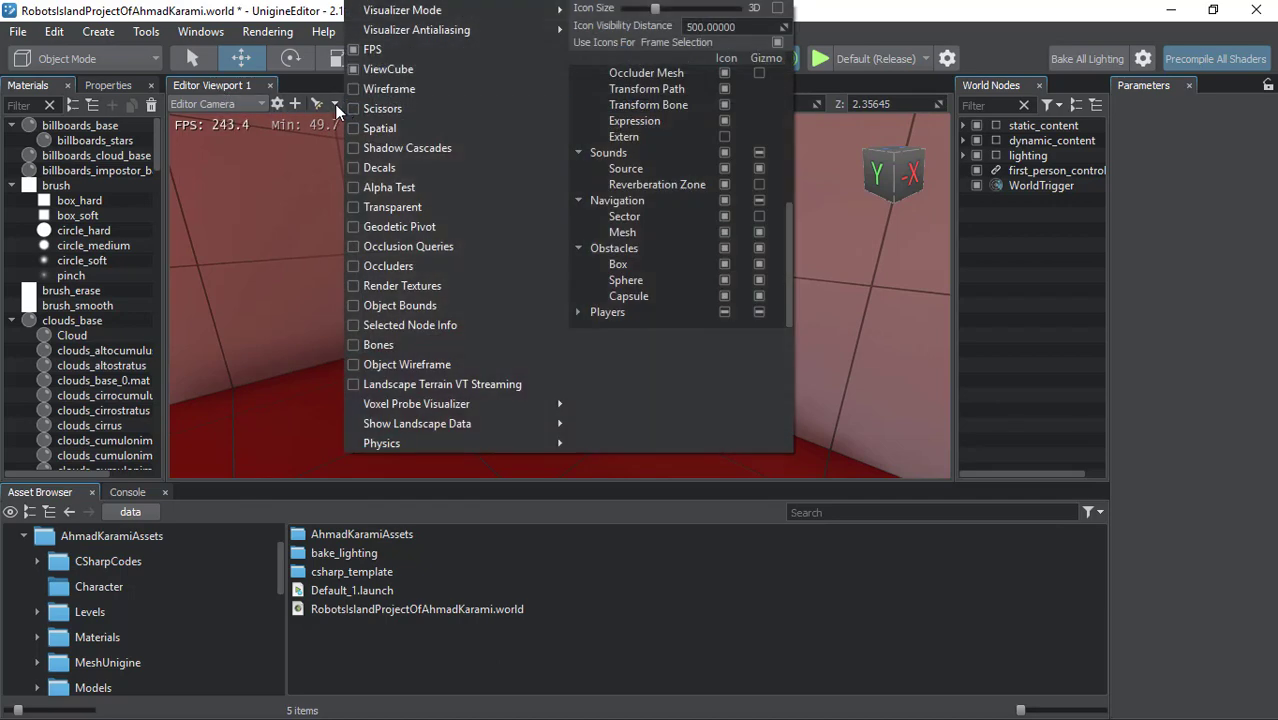
click(344, 103)
click(347, 104)
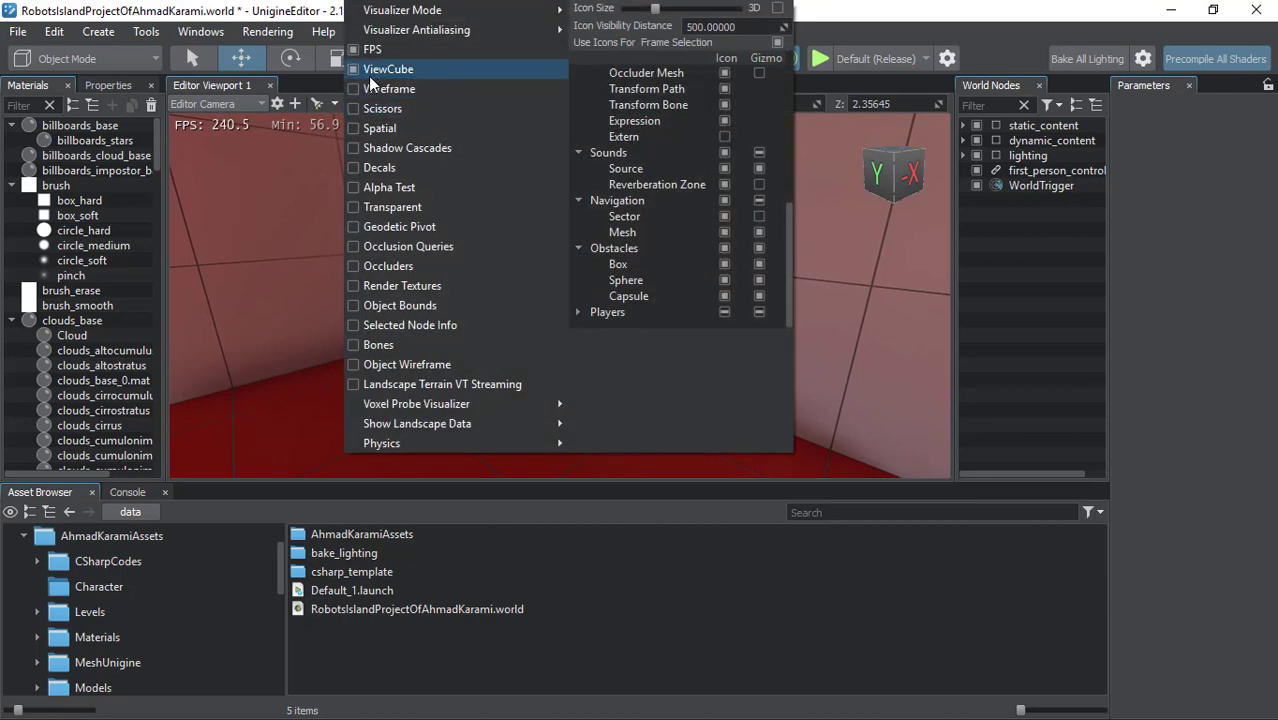
click(424, 49)
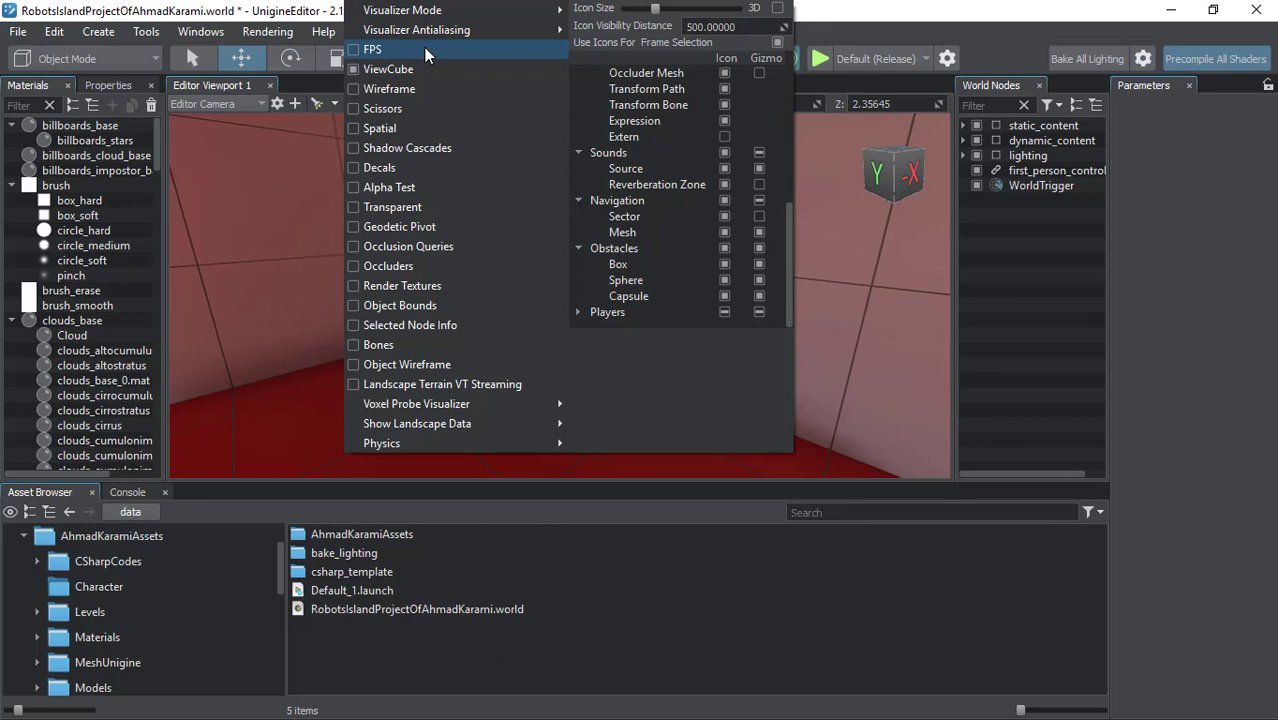
click(424, 48)
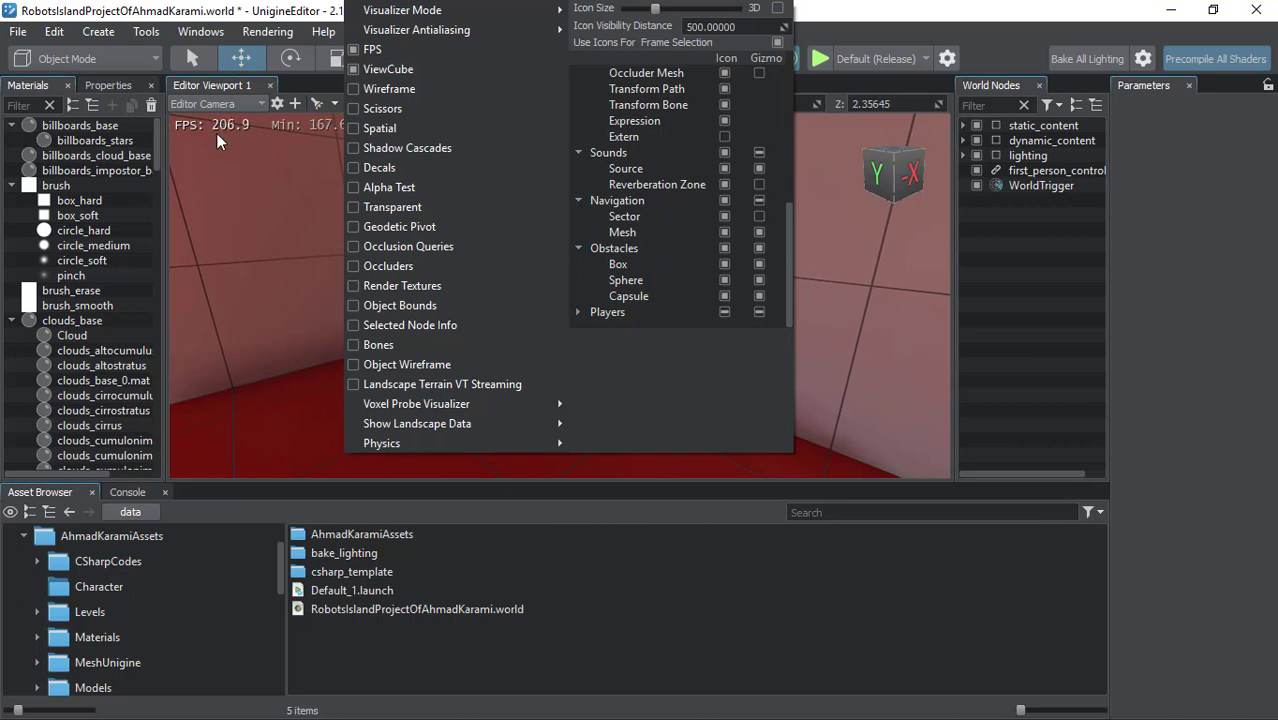
click(370, 52)
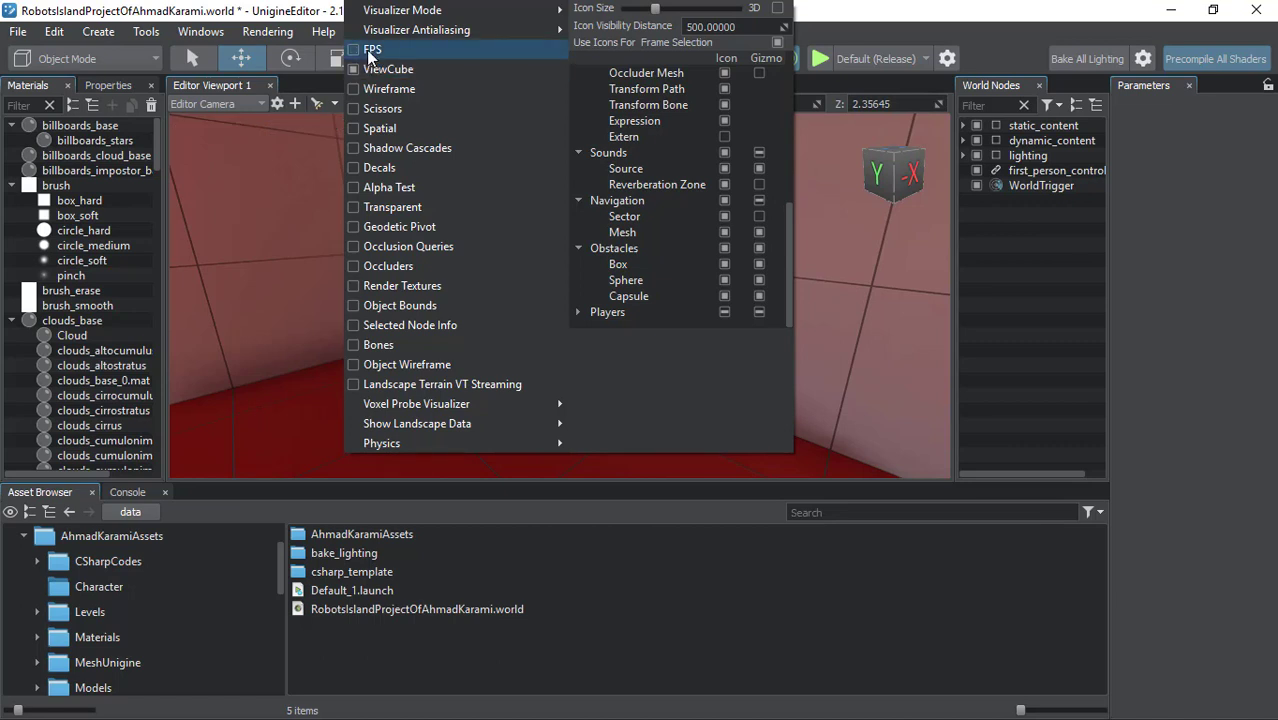
click(368, 52)
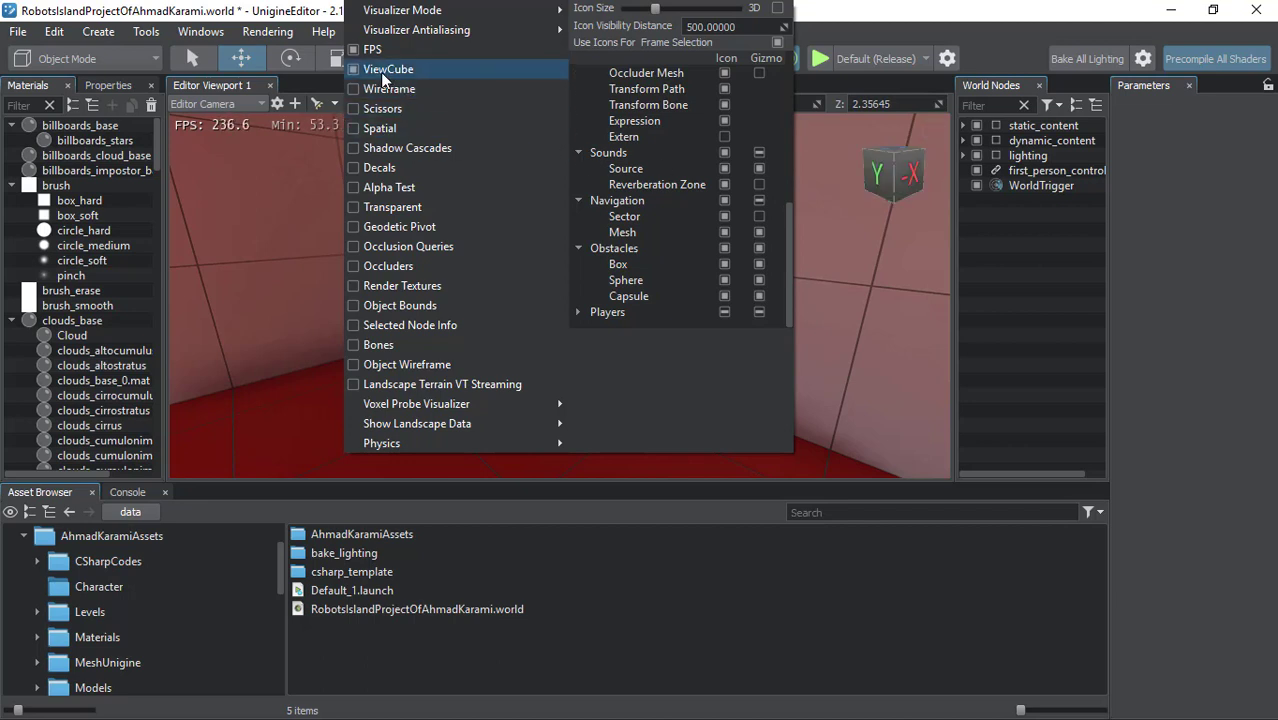
- Toggle the ViewCube off and on, leaving it visible, and enable the Wireframe overlay
click(357, 71)
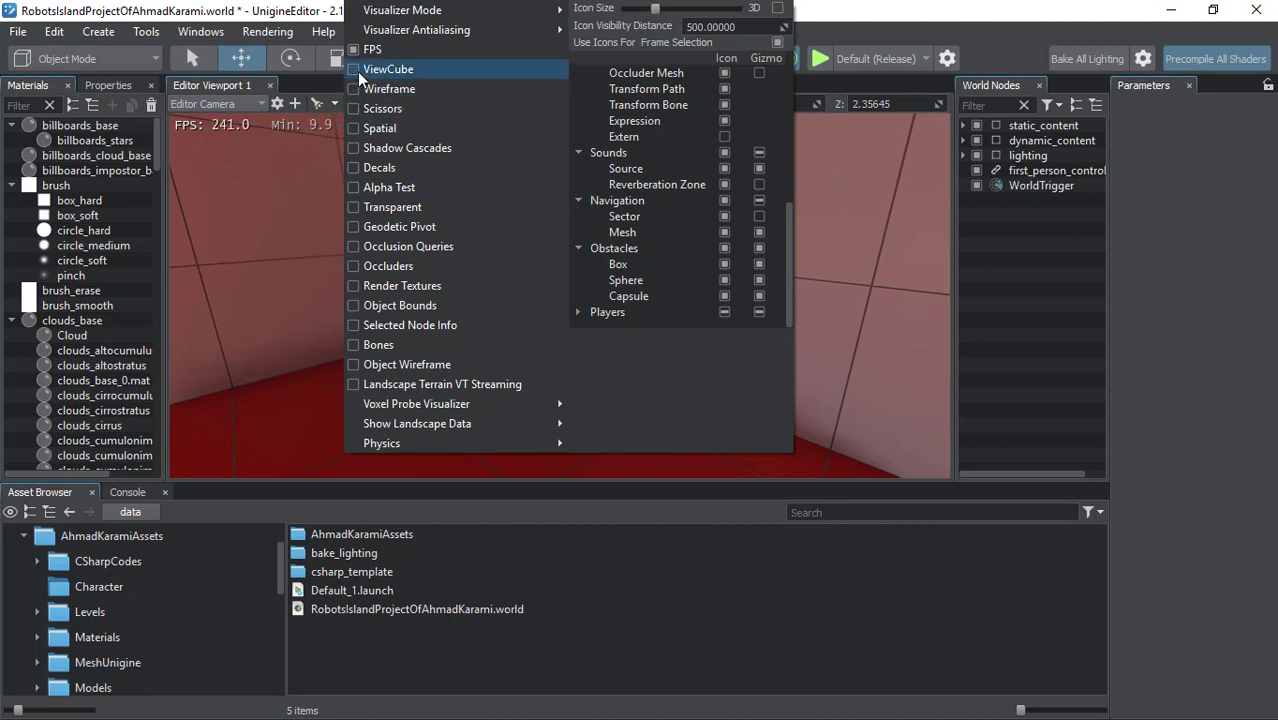
click(366, 72)
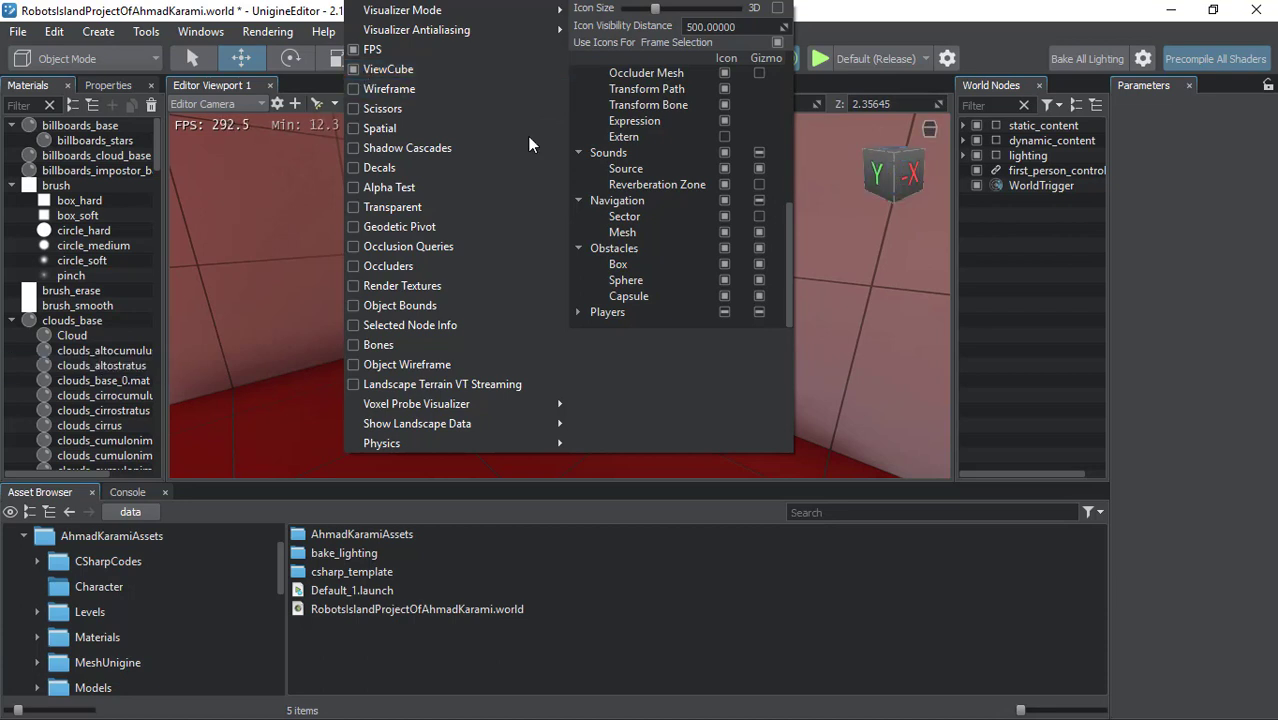
click(392, 71)
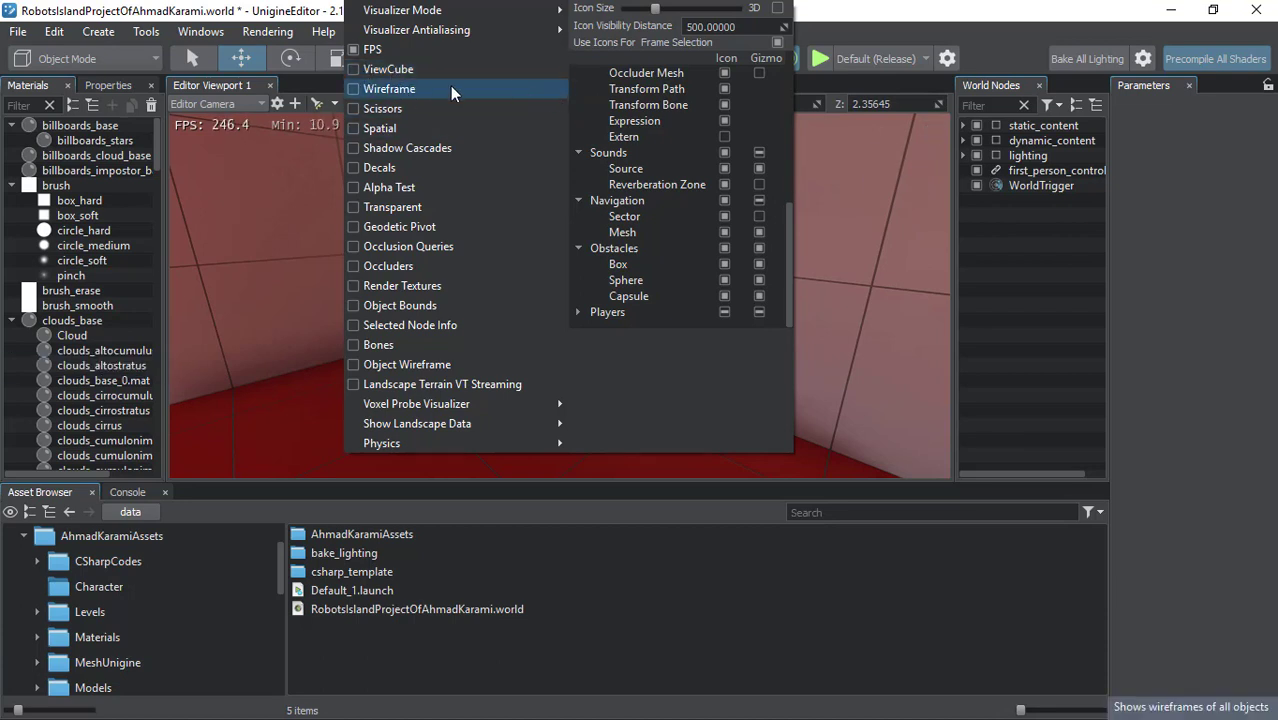
click(375, 72)
click(372, 74)
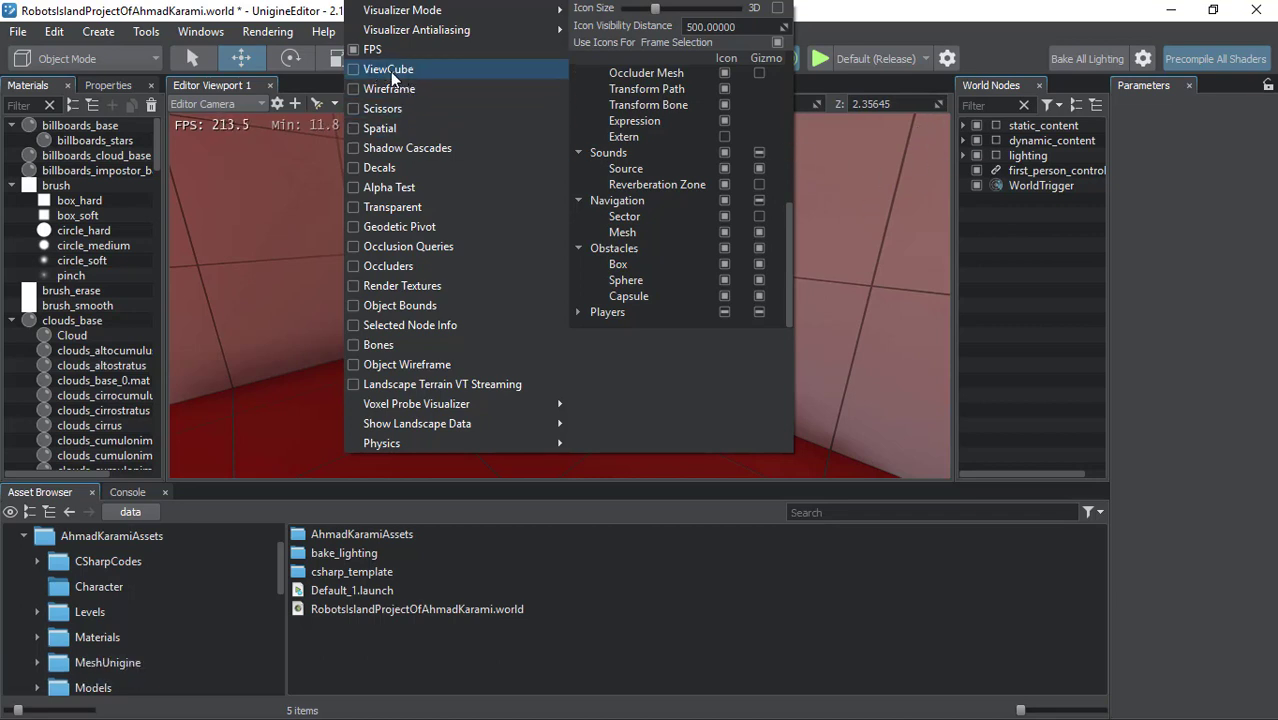
click(391, 72)
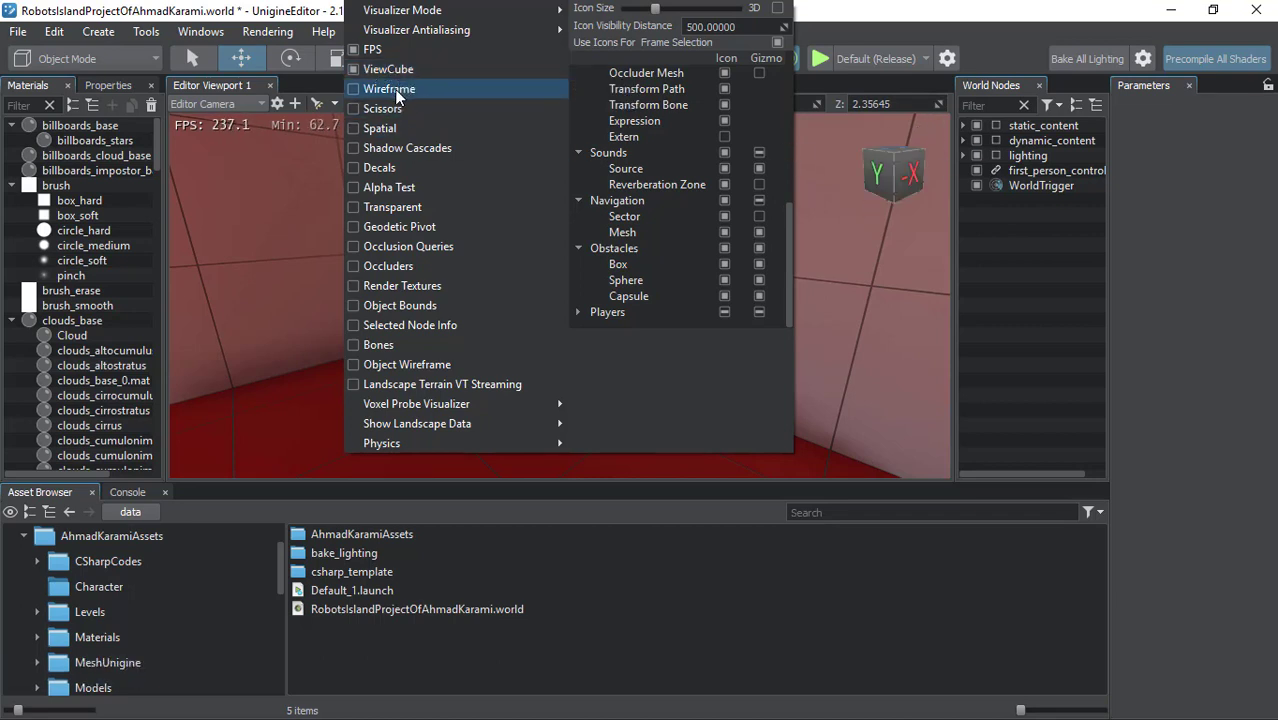
click(389, 90)
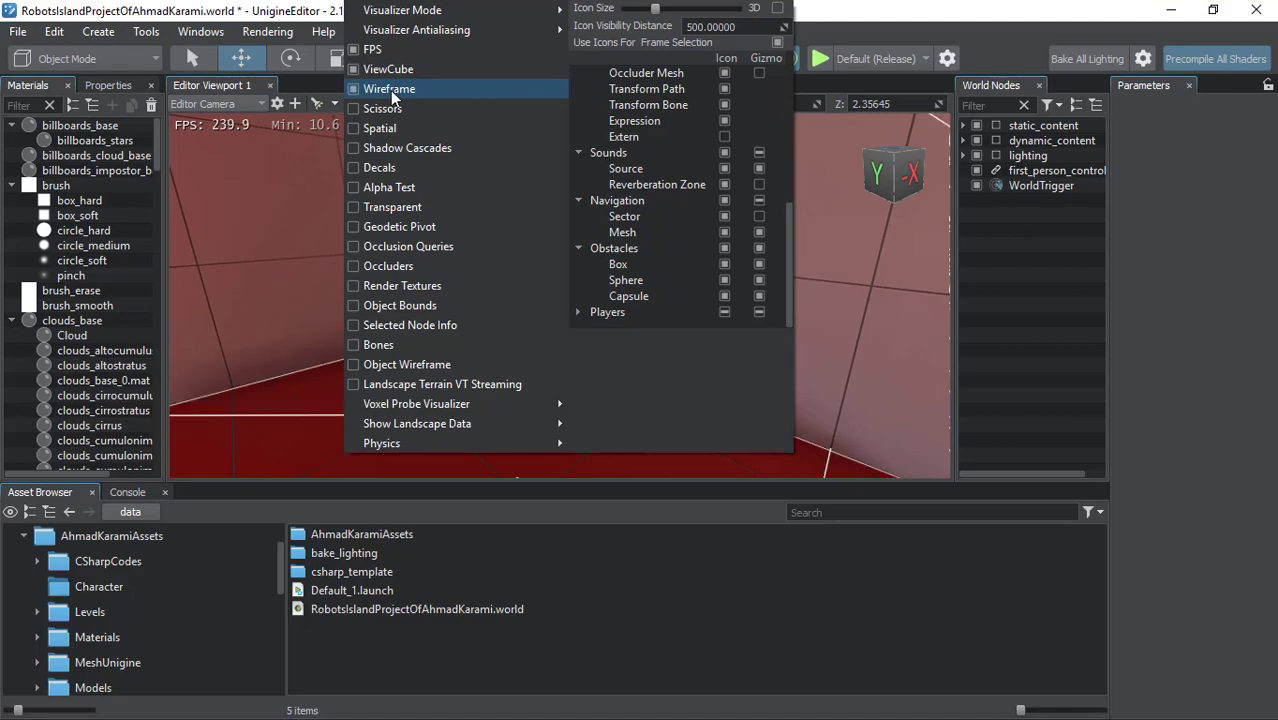
click(262, 262)
- Zoom out, focus on the material-ball sphere, and orbit around the red and blue spheres
scroll(262, 266, down, 5)
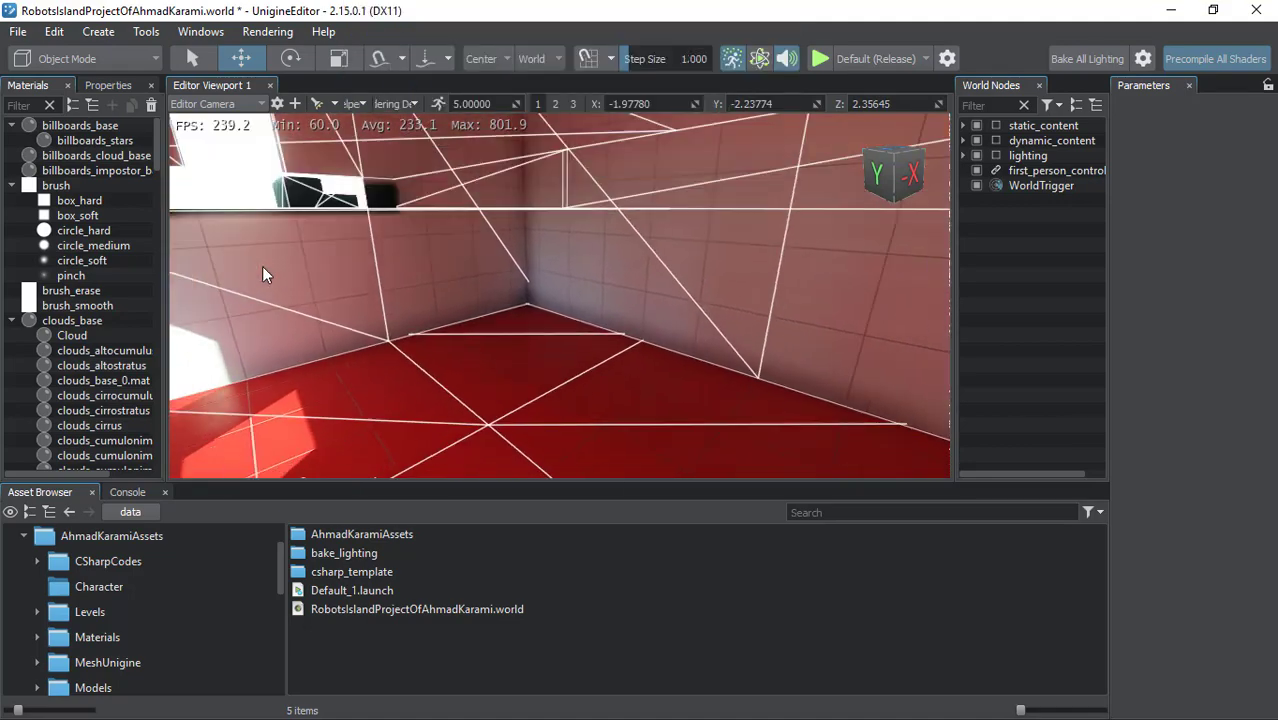
scroll(257, 258, down, 5)
key(f)
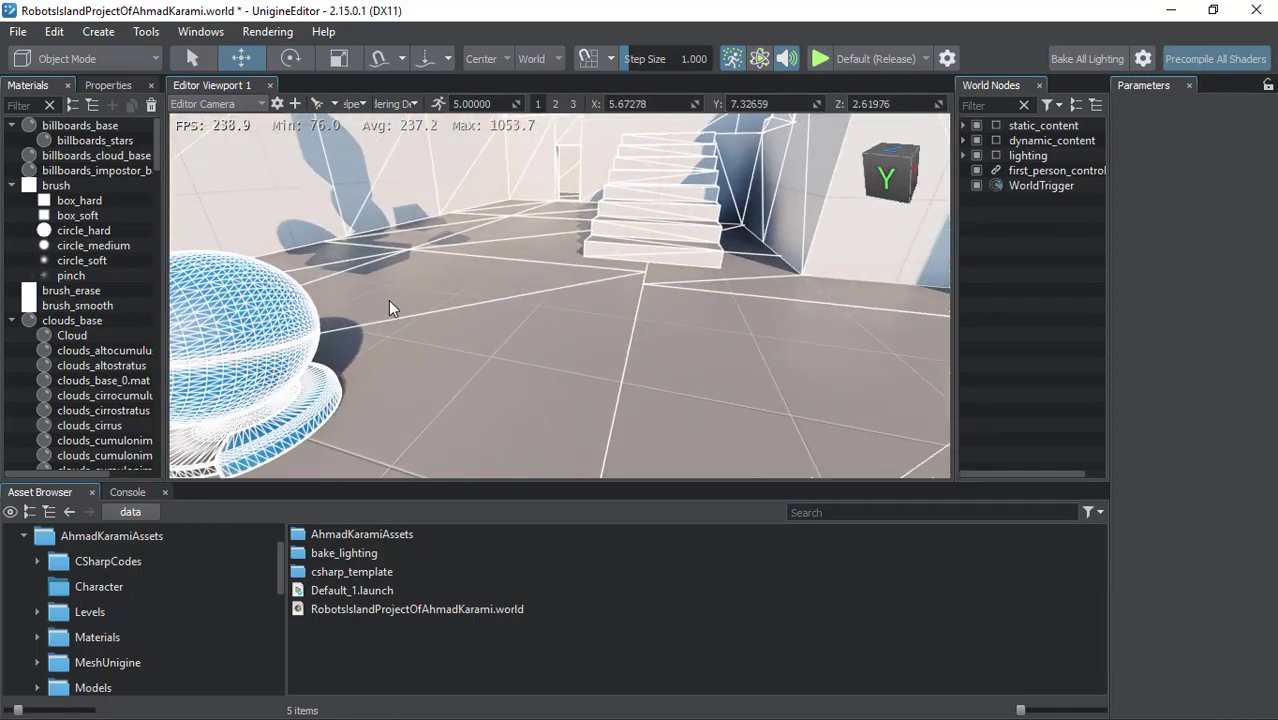
mouse_move(337, 302)
right_down()
mouse_move(304, 276)
mouse_move(257, 91)
mouse_move(319, 182)
mouse_move(530, 58)
mouse_move(538, 279)
mouse_move(420, 532)
right_up()
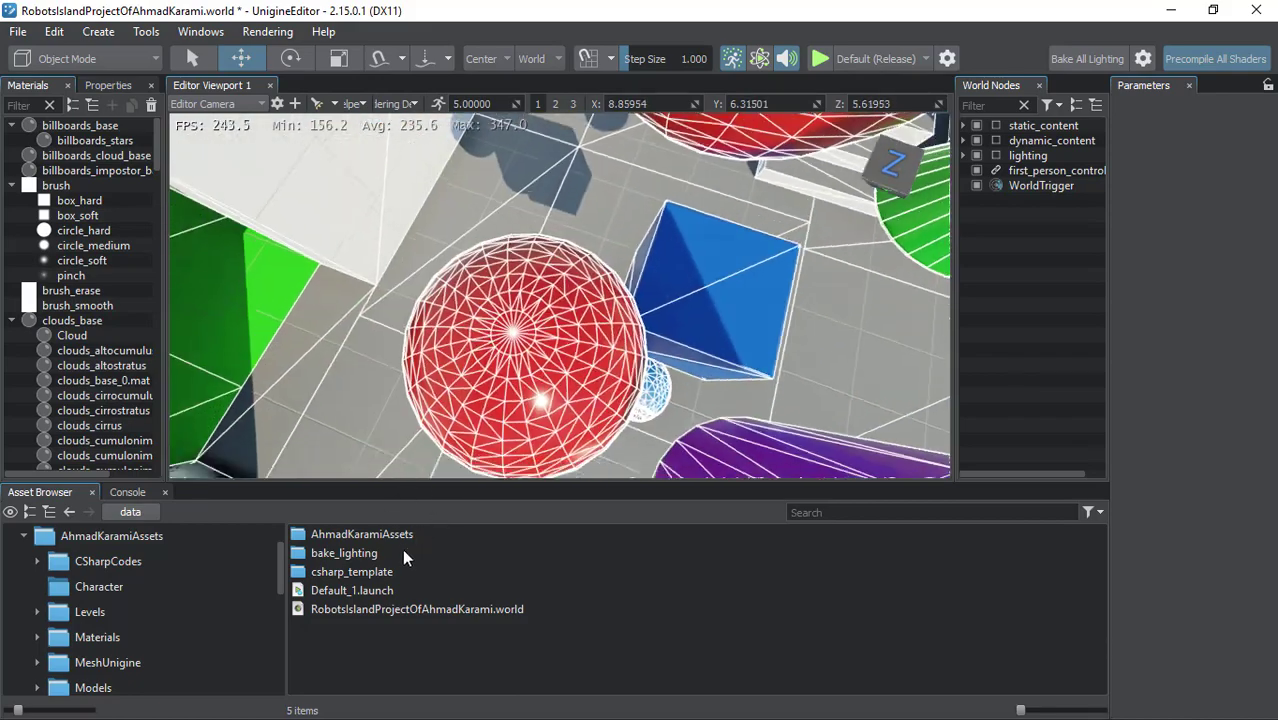
right_drag(420, 532, 388, 555)
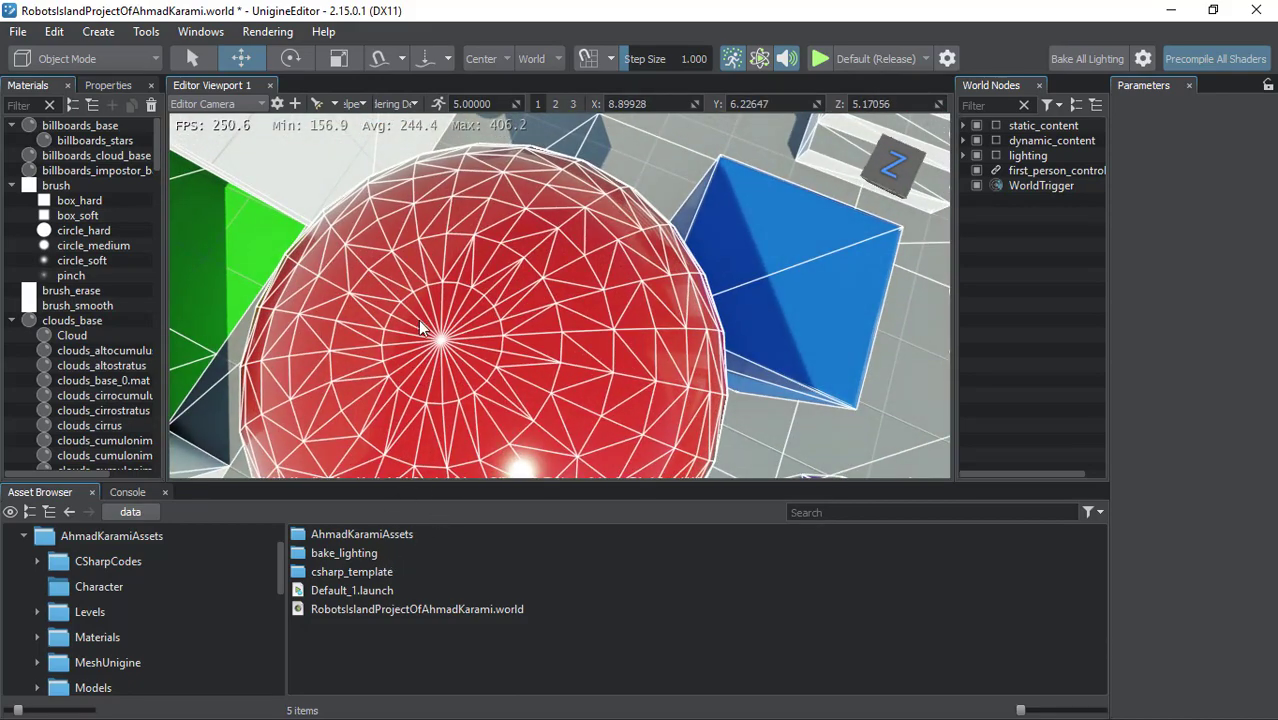
mouse_move(371, 341)
right_down()
mouse_move(706, 203)
mouse_move(546, 150)
mouse_move(531, 206)
mouse_move(655, 263)
mouse_move(459, 221)
right_up()
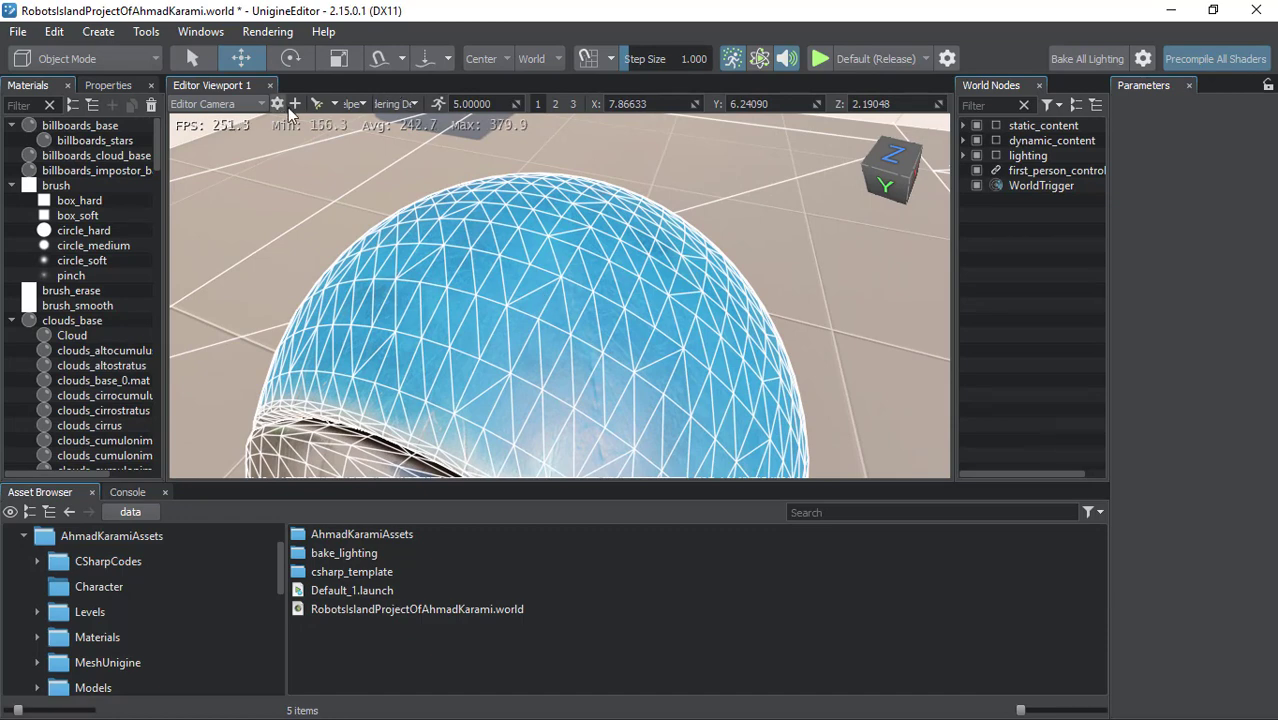
- Turn the Wireframe overlay off in the Helpers menu
click(356, 109)
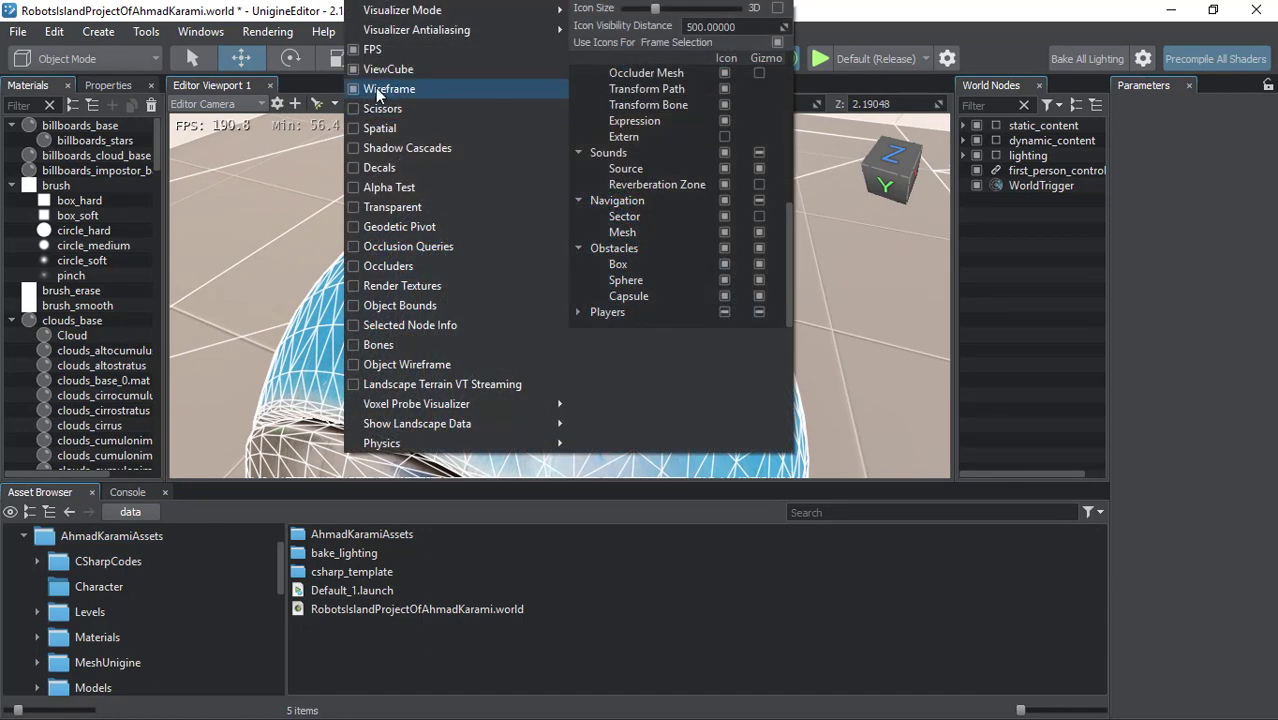
click(384, 95)
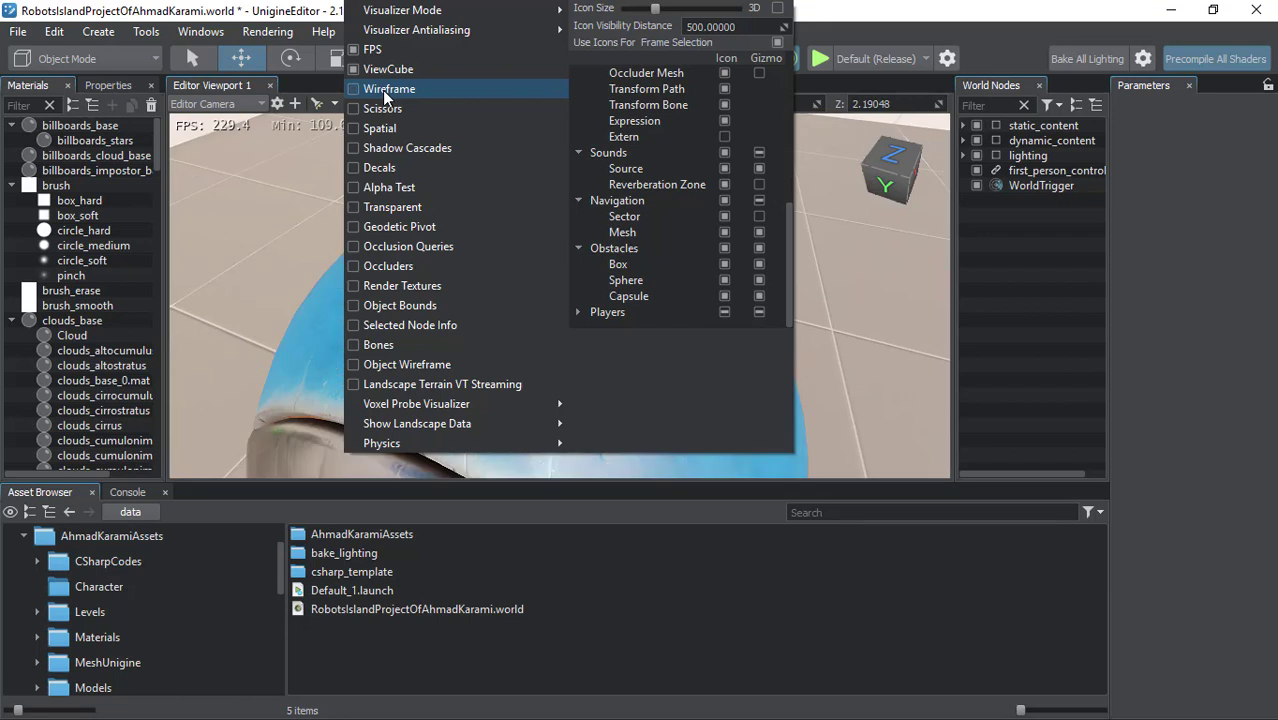
click(385, 91)
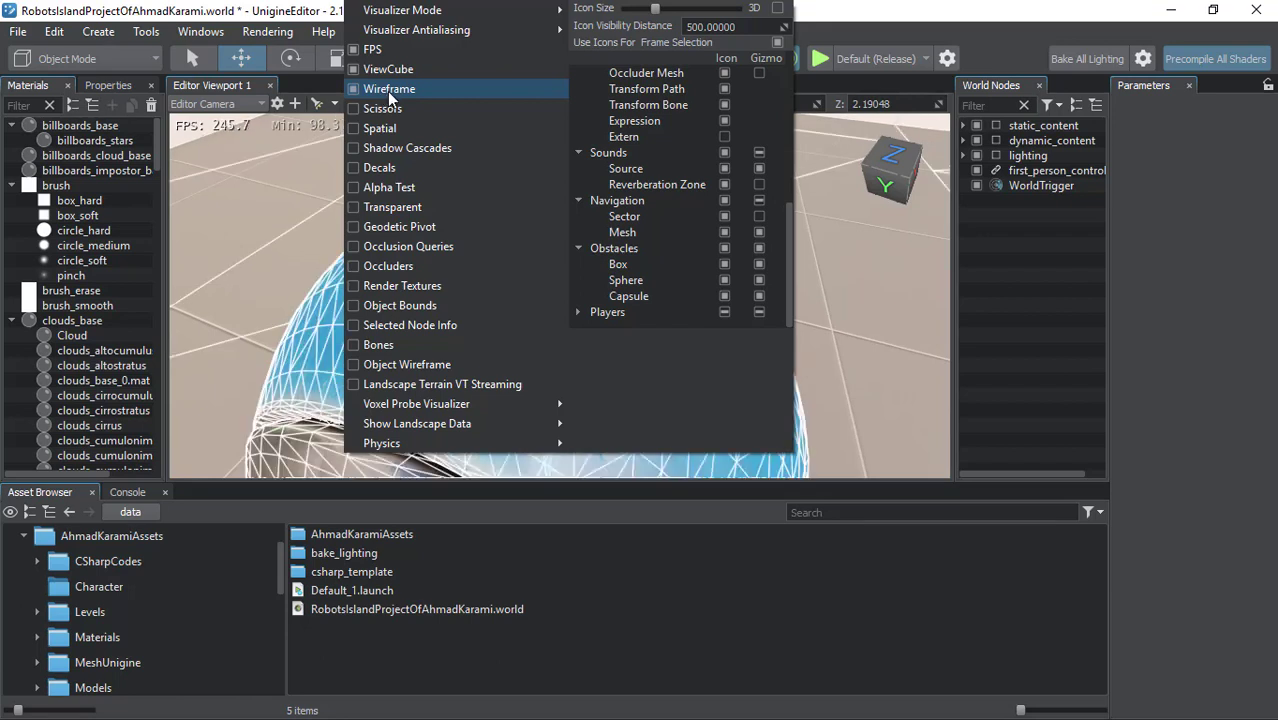
click(385, 91)
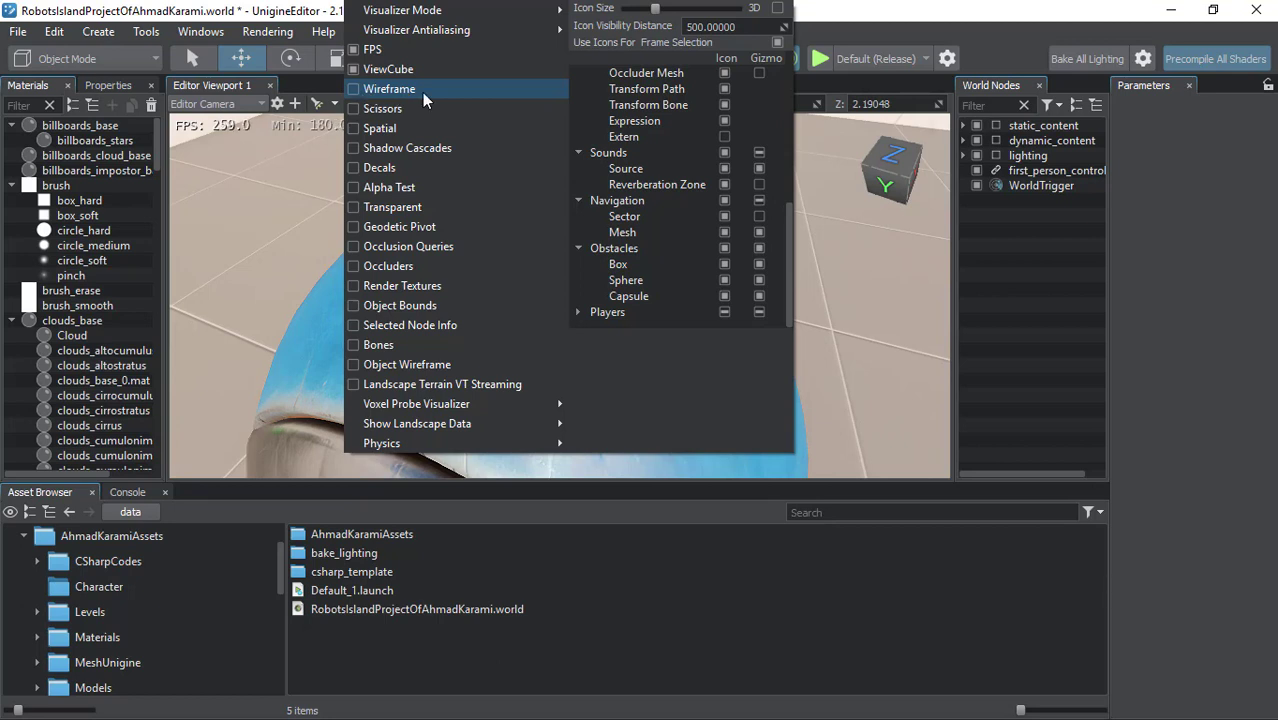
- Preview the yellow Scissors outlines around the building, then switch Scissors off
click(364, 112)
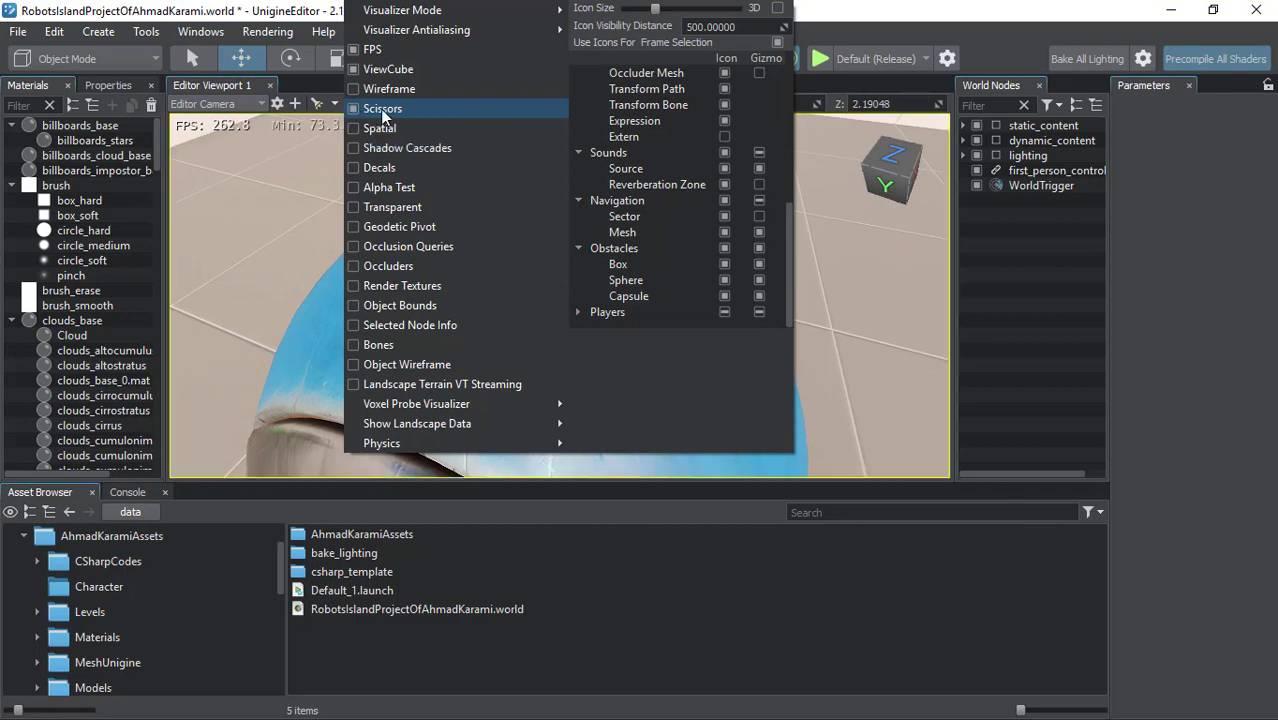
click(207, 286)
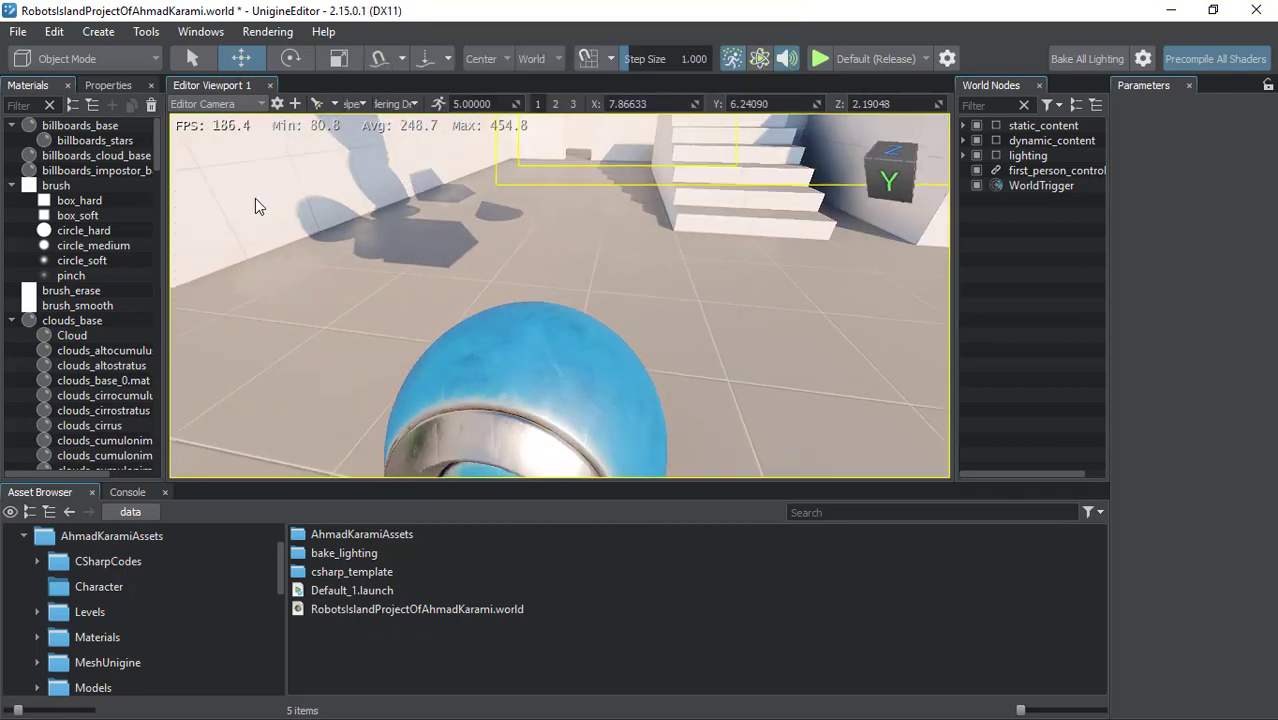
mouse_move(286, 181)
right_down()
mouse_move(444, 138)
mouse_move(238, 124)
mouse_move(361, 243)
mouse_move(494, 234)
mouse_move(350, 104)
right_up()
click(350, 104)
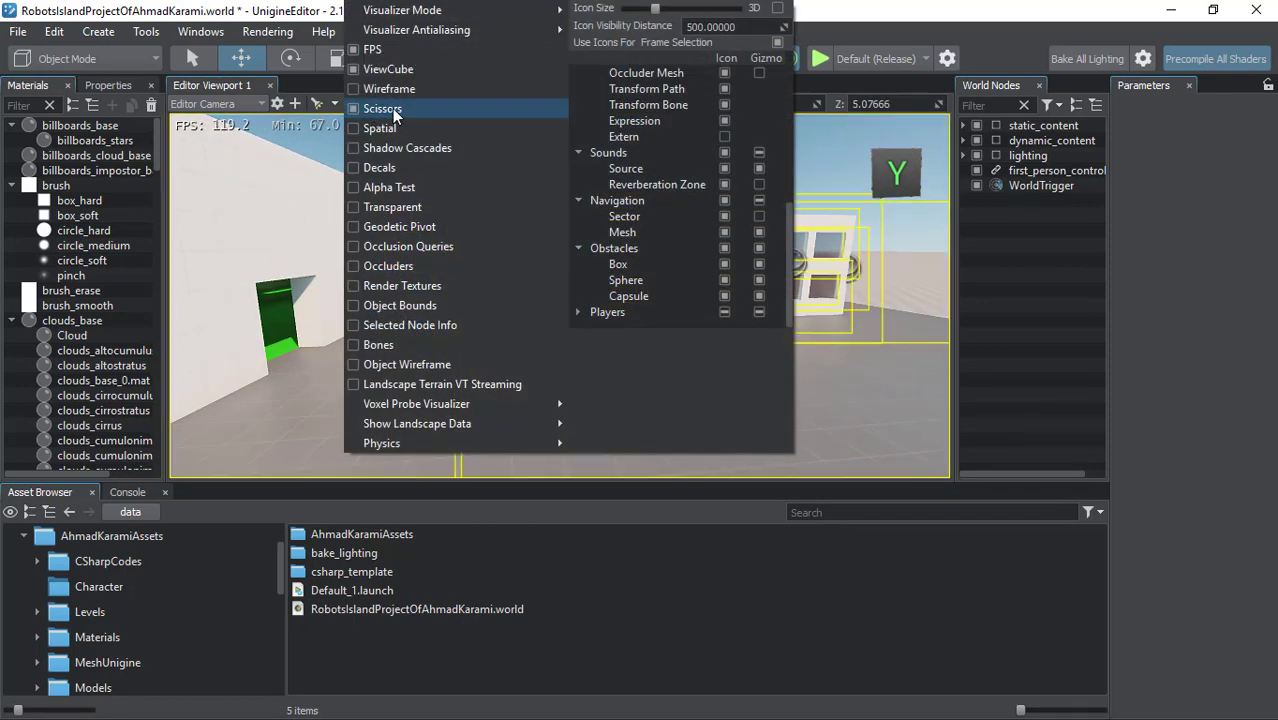
click(386, 112)
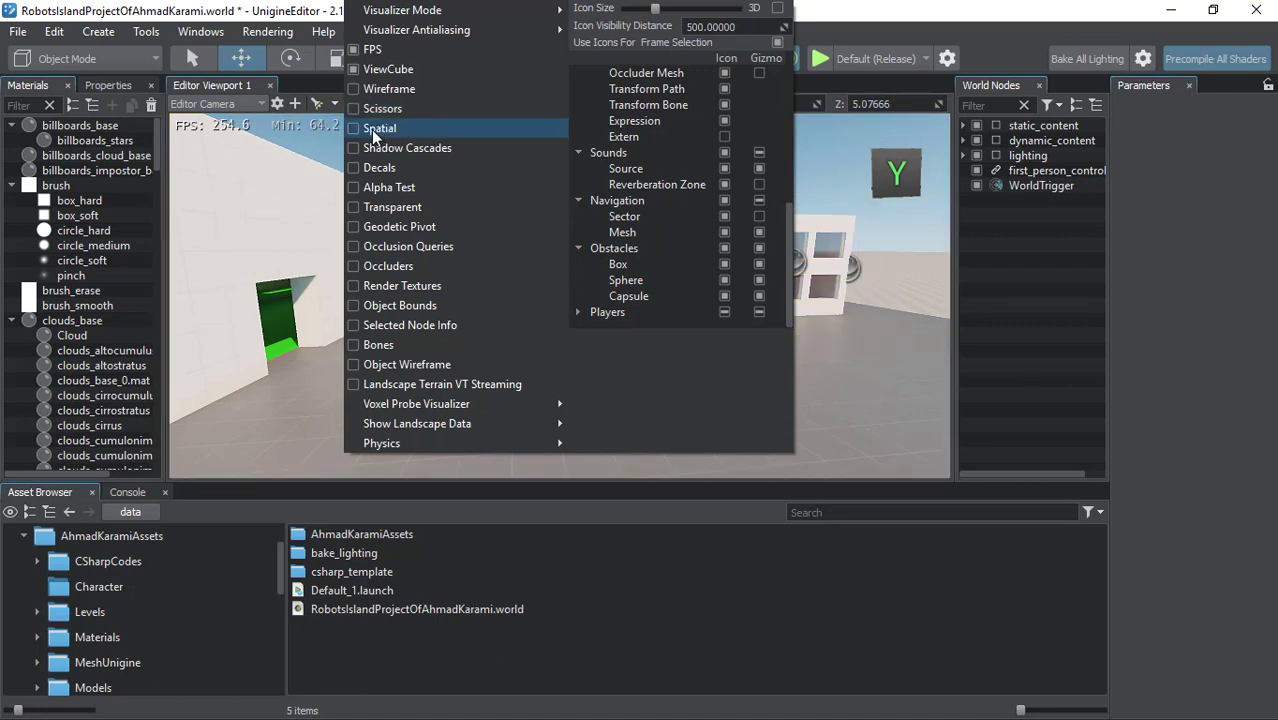
- Enable the Spatial helper and fly the camera around the building and stairs to view the red and green outlines
click(375, 135)
right_drag(241, 283, 252, 328)
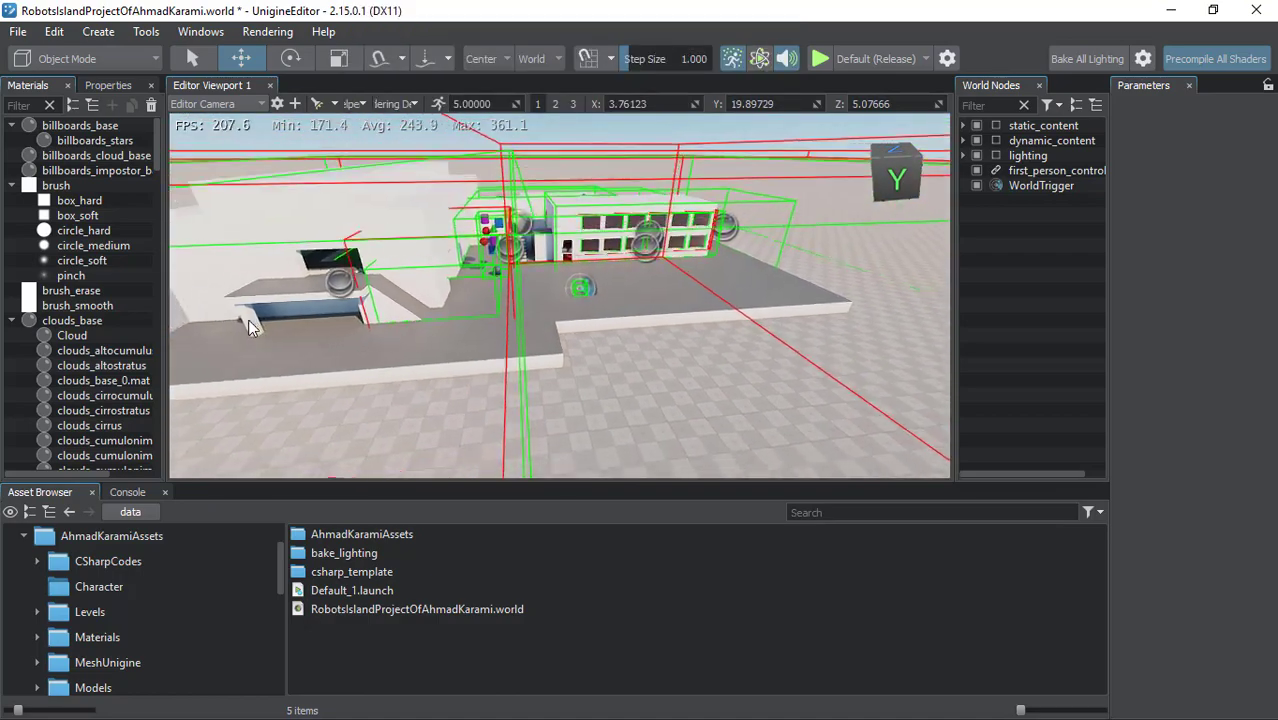
mouse_move(249, 321)
right_down()
mouse_move(254, 380)
mouse_move(257, 307)
mouse_move(179, 315)
mouse_move(224, 309)
mouse_move(241, 228)
right_up()
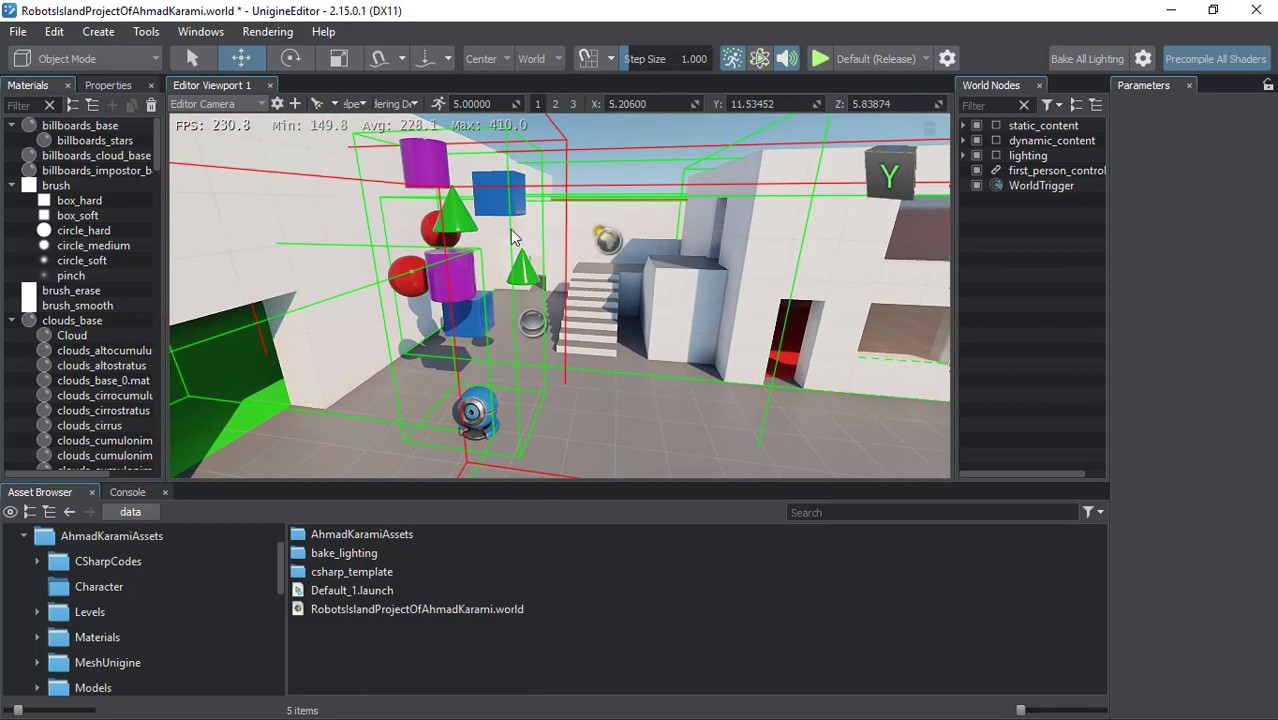
mouse_move(510, 229)
right_down()
mouse_move(556, 220)
mouse_move(367, 242)
mouse_move(517, 217)
mouse_move(383, 131)
right_up()
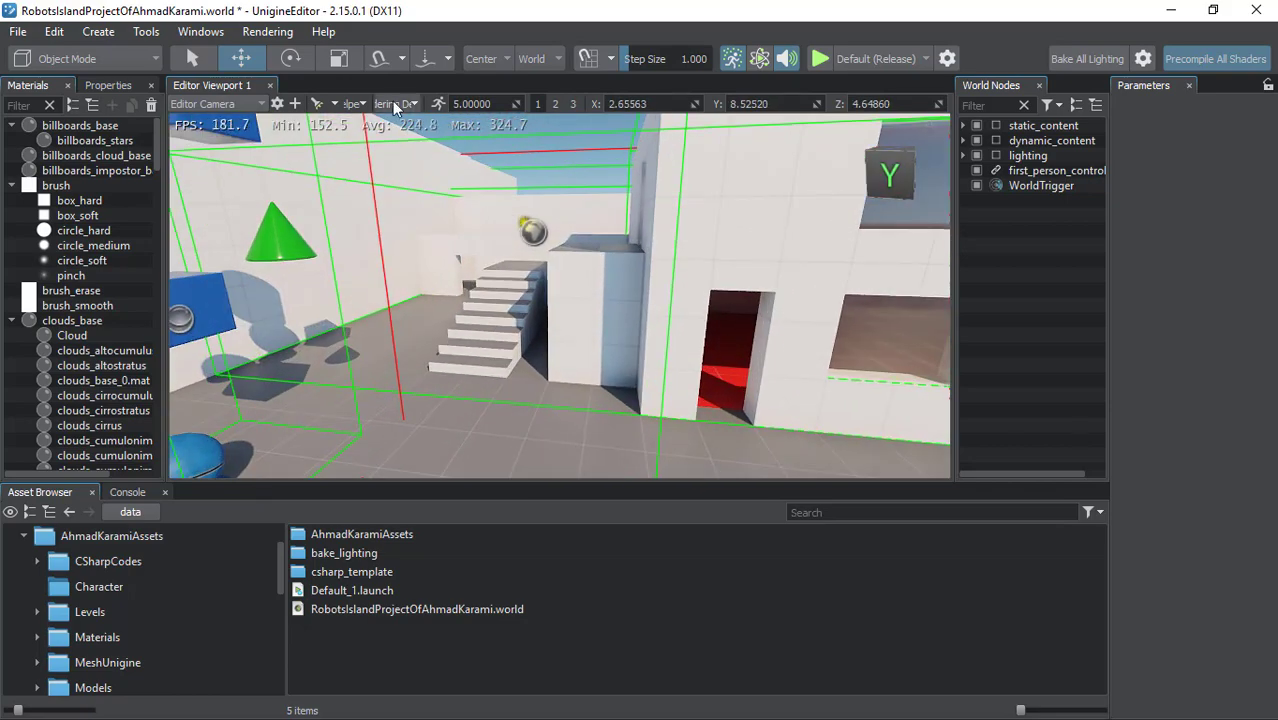
- Uncheck Spatial in the Helpers menu to hide the spatial-tree lines
click(394, 104)
click(355, 103)
click(355, 103)
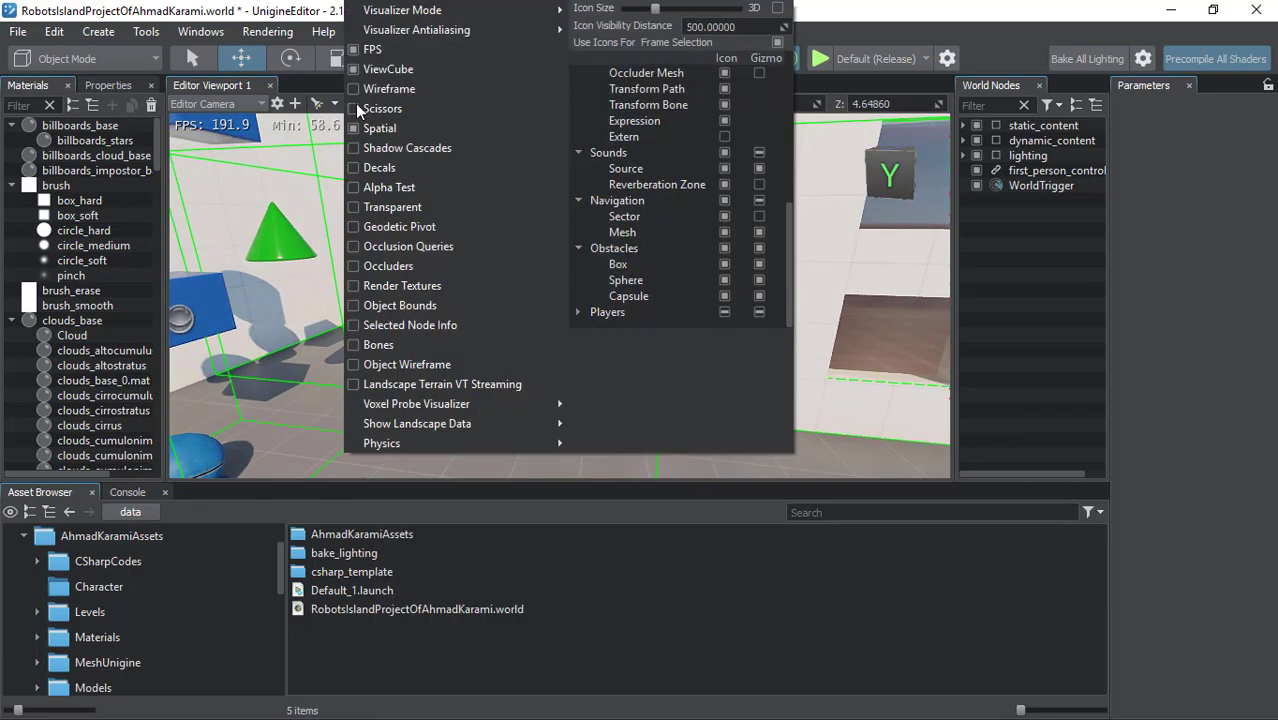
click(376, 129)
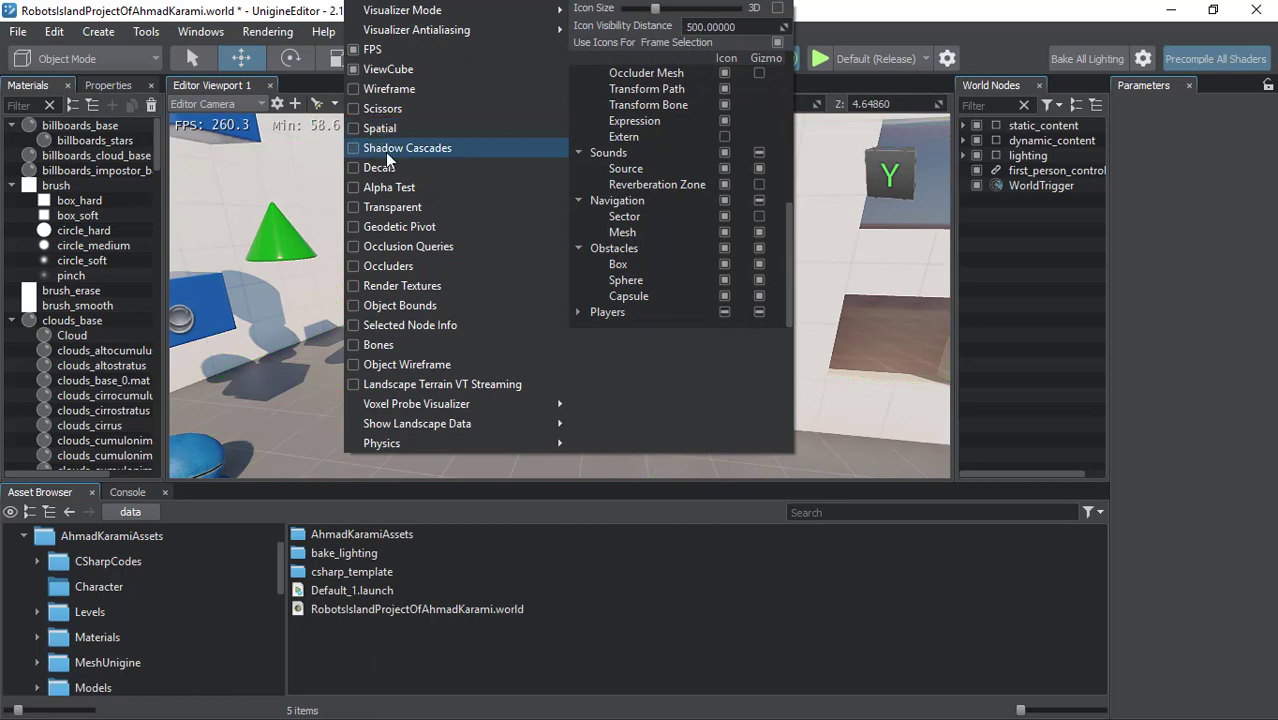
- Preview the Shadow Cascades, Decals and Alpha Test visualizers, leaving each switched off
click(388, 149)
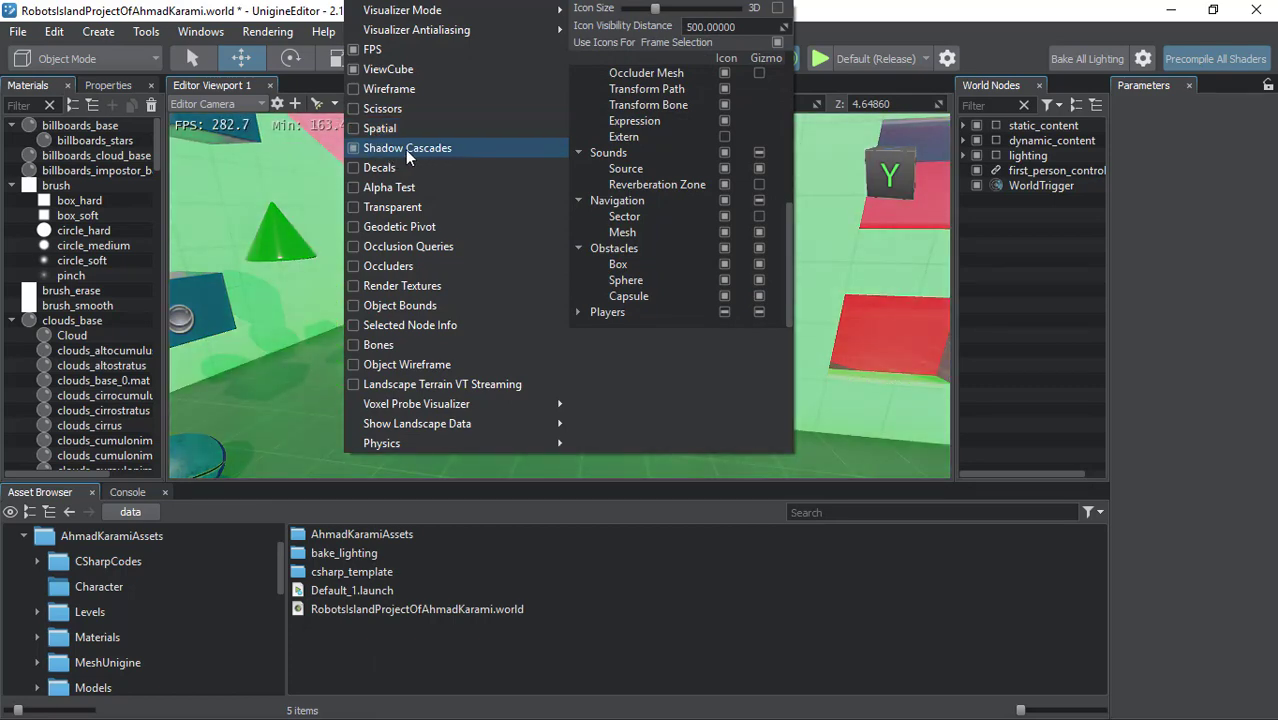
click(391, 166)
click(390, 152)
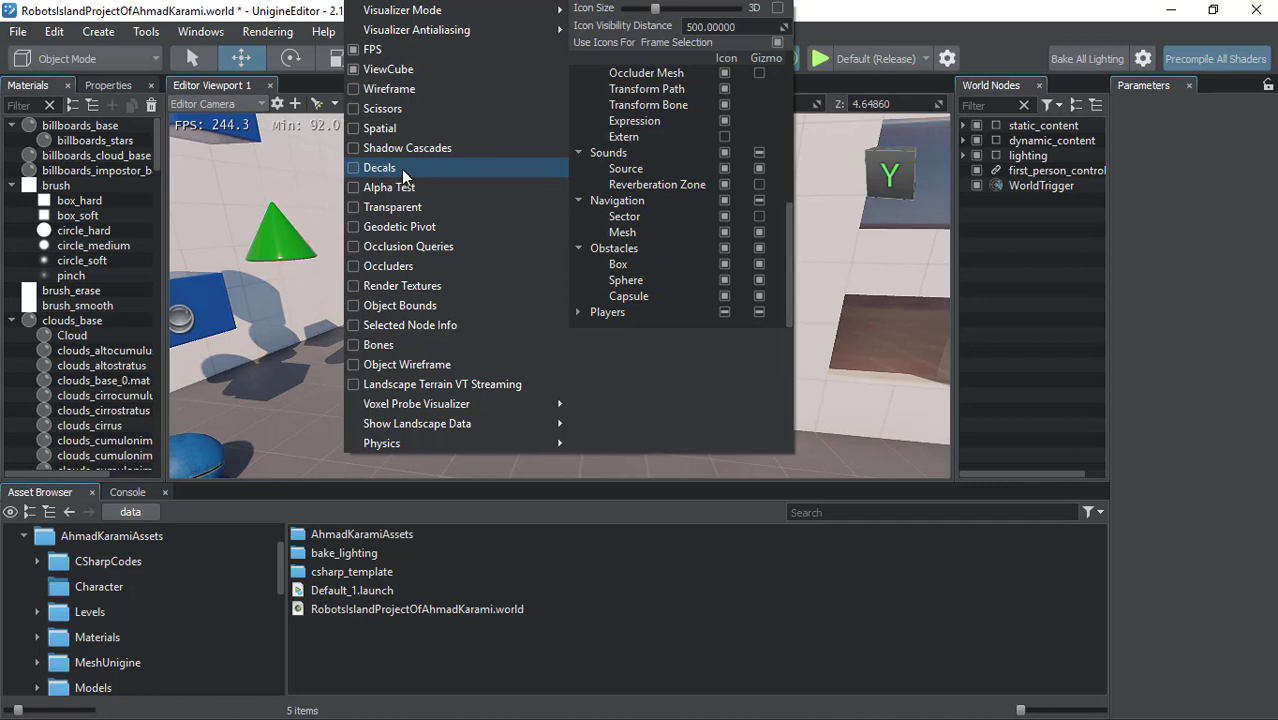
click(395, 168)
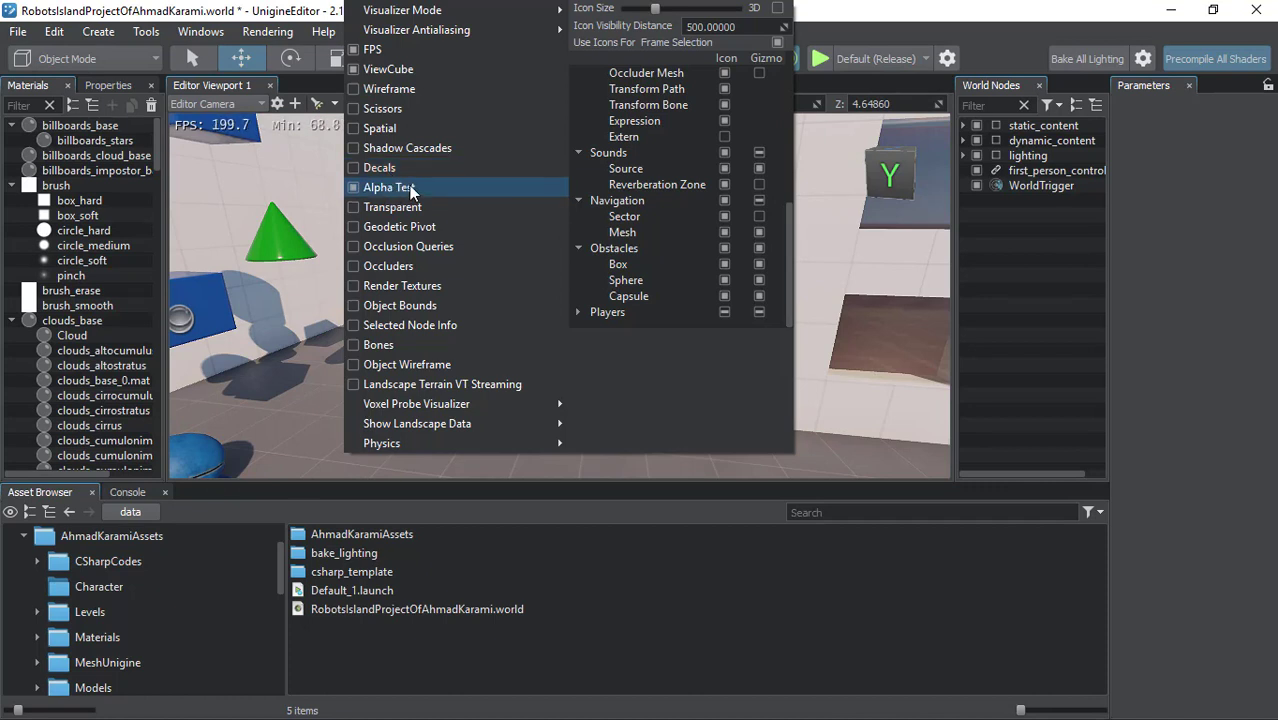
click(395, 188)
- Load Level01.world from AhmadKaramiAssets > Levels with Don't Save, then turn toward a large tree
double_click(360, 534)
double_click(330, 571)
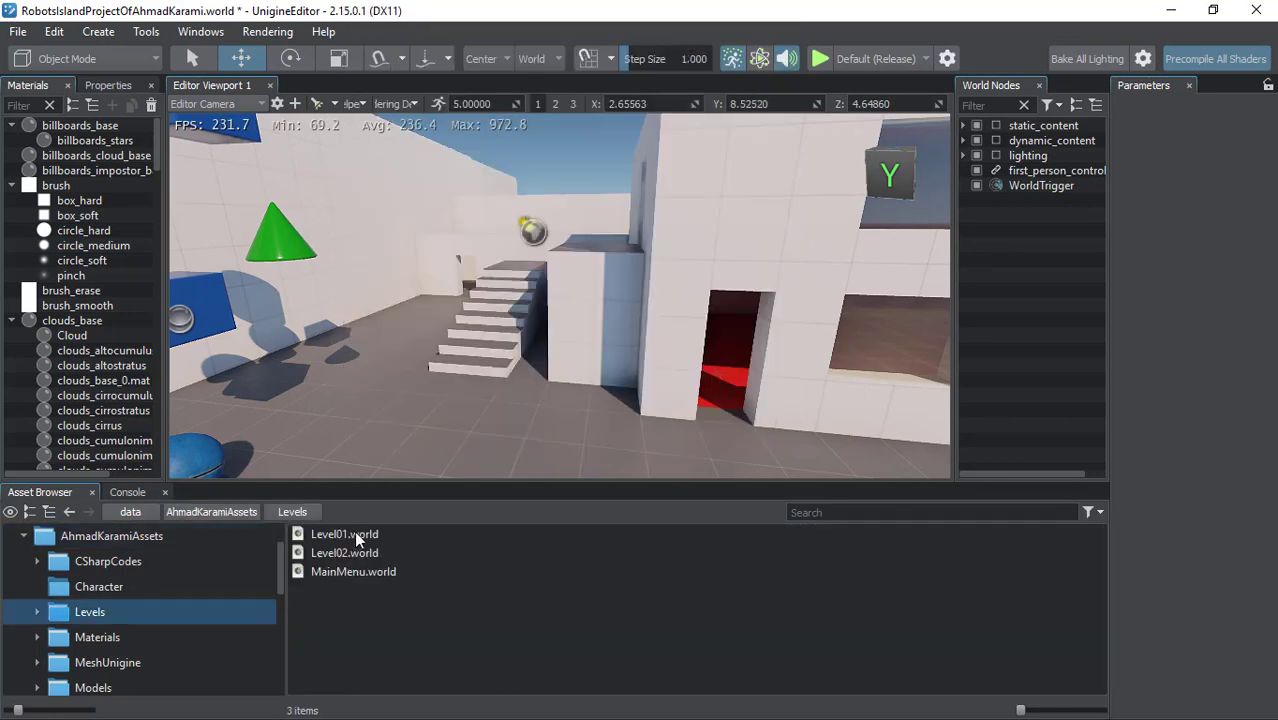
double_click(354, 530)
click(691, 392)
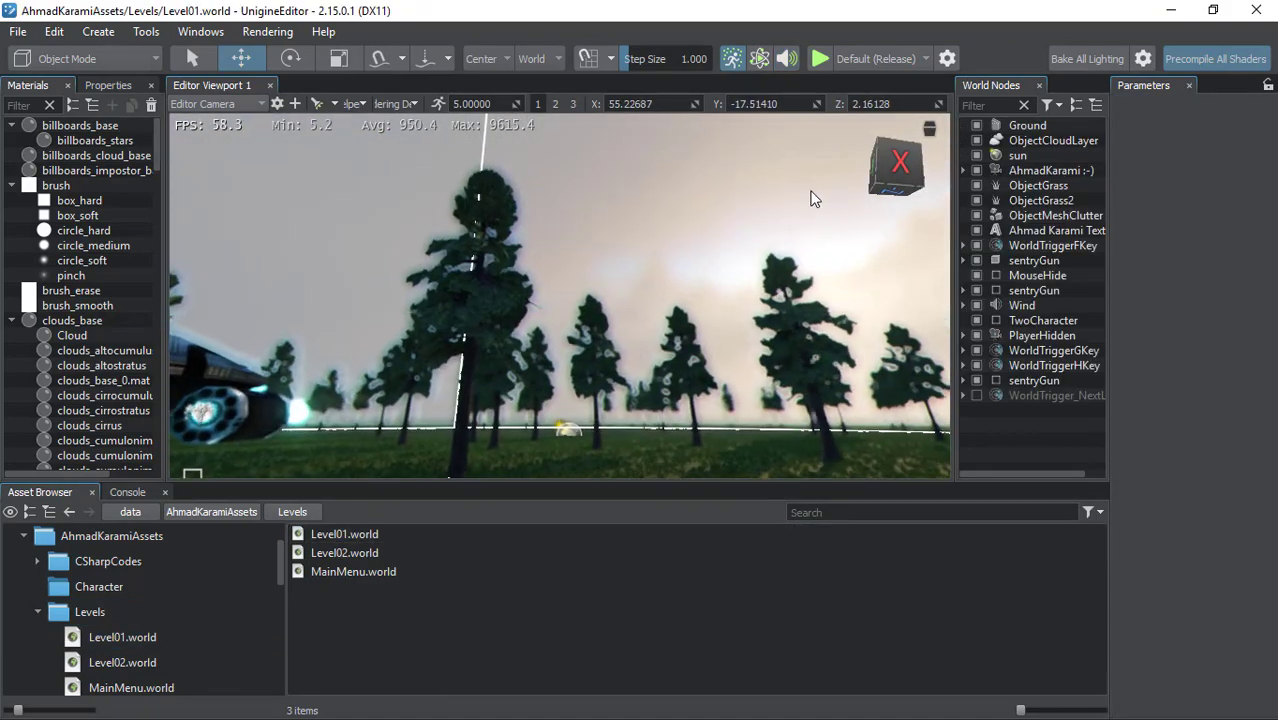
right_drag(778, 220, 393, 155)
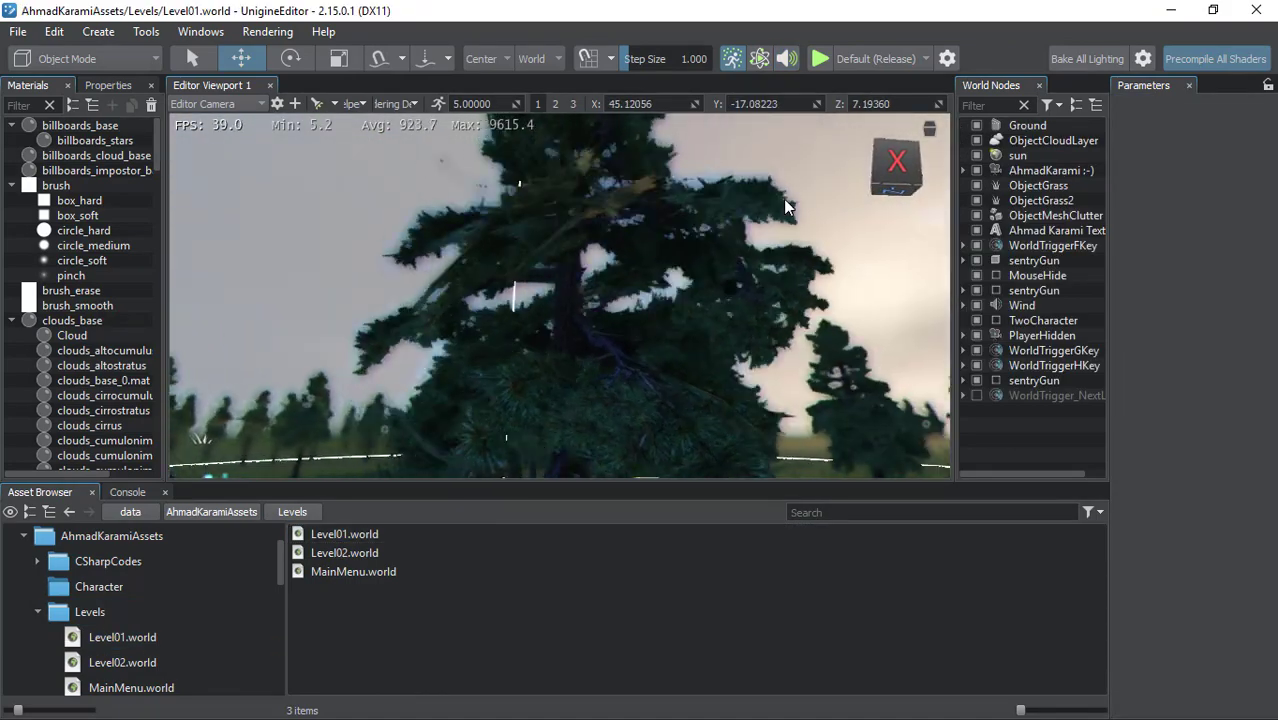
- Hide the sky's cloud layer and enable Alpha Test so Level01's trees and grass turn red
click(976, 141)
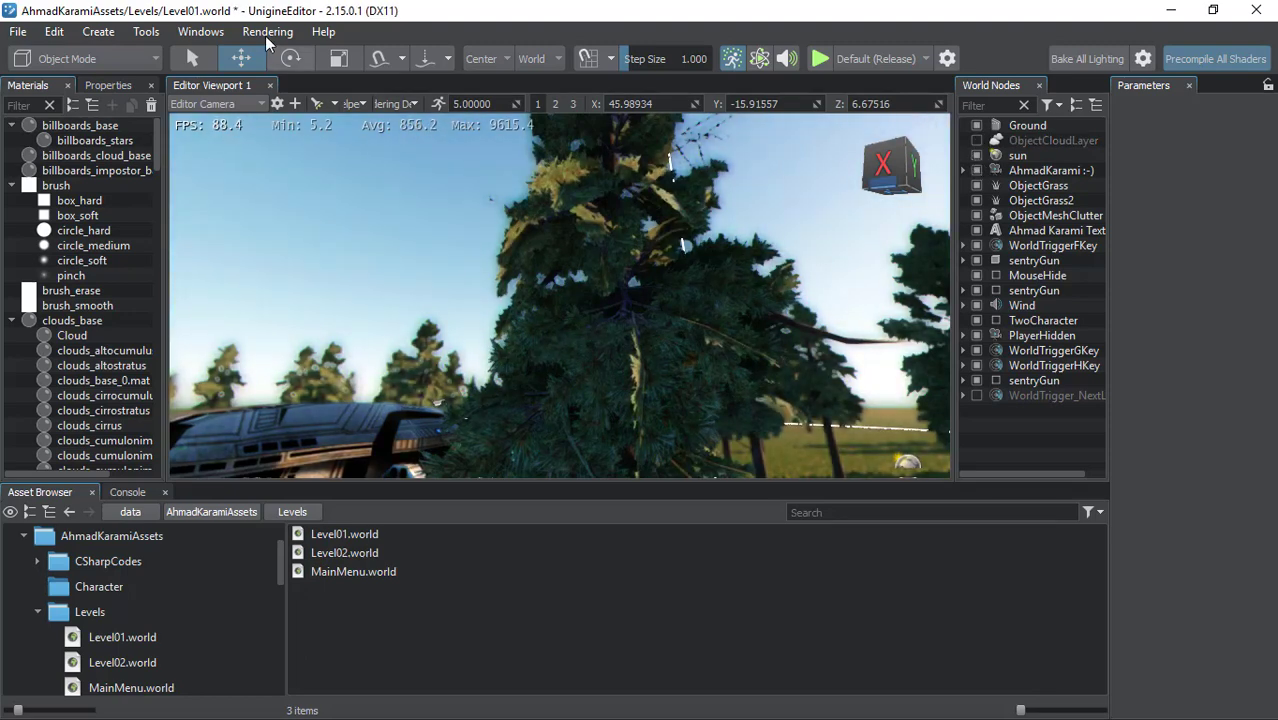
click(361, 105)
click(373, 190)
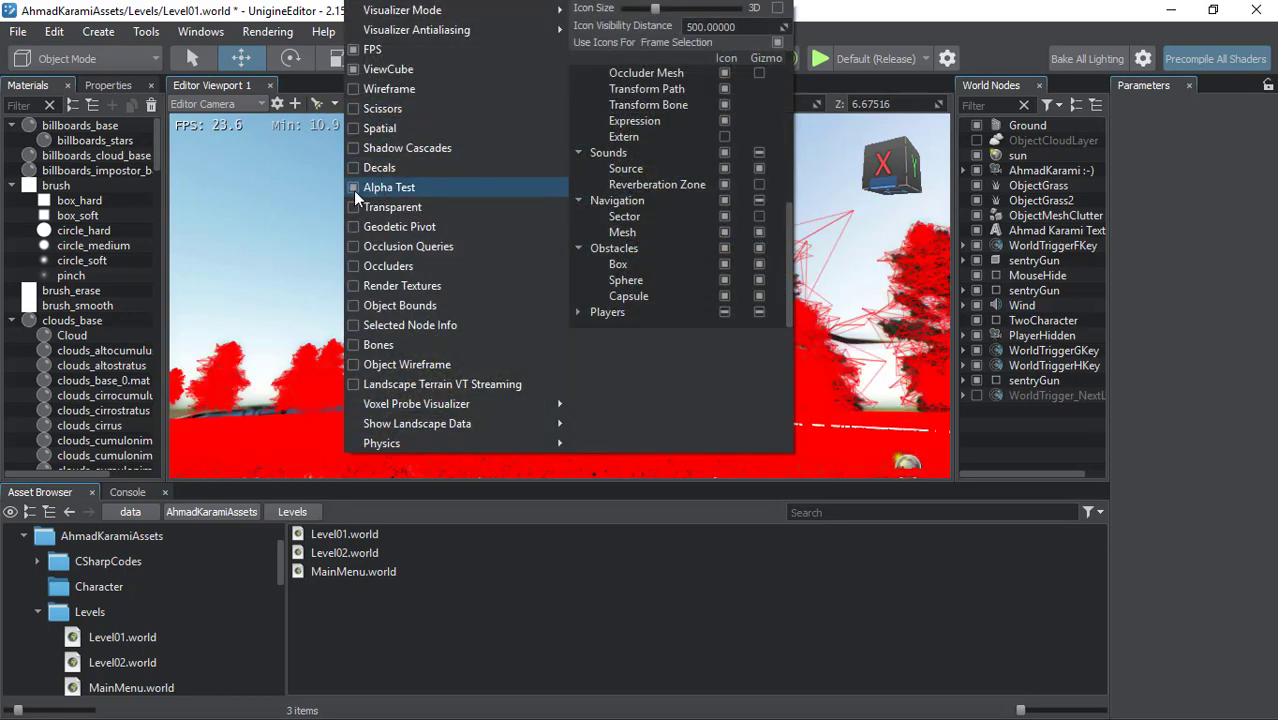
click(270, 279)
scroll(270, 279, up, 5)
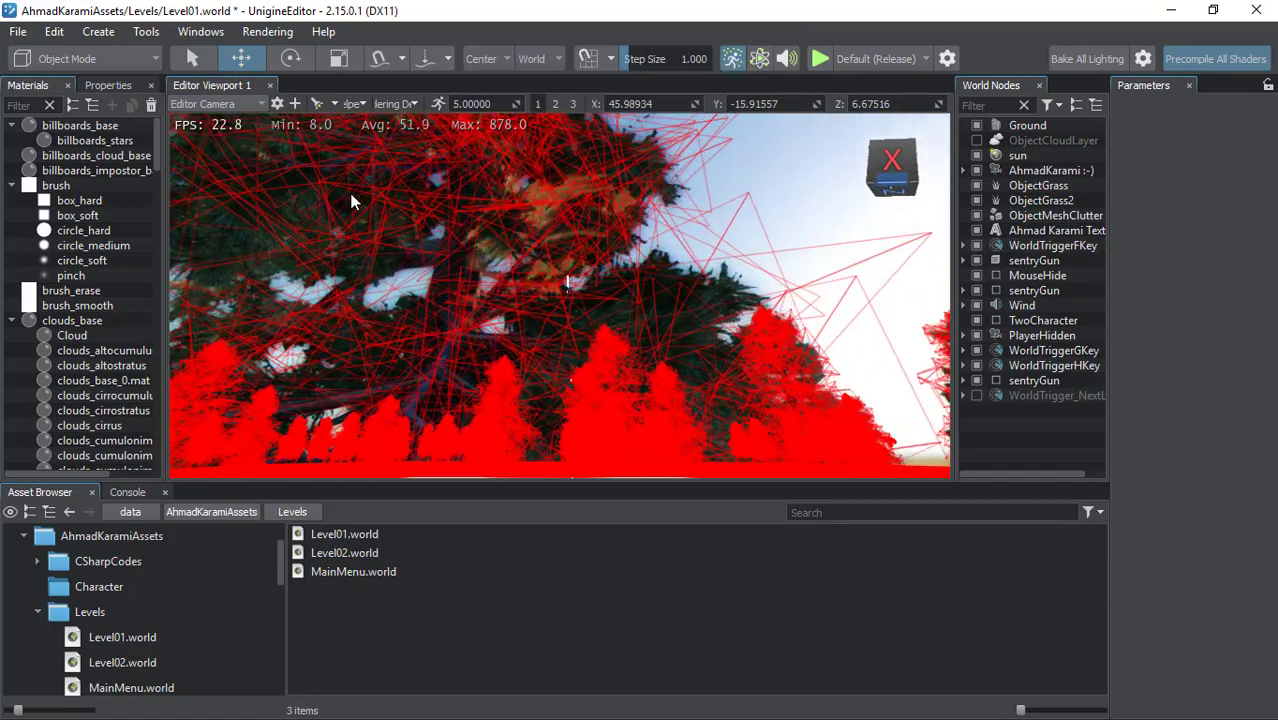
mouse_move(381, 213)
right_down()
mouse_move(590, 283)
mouse_move(541, 486)
mouse_move(529, 397)
mouse_move(381, 142)
mouse_move(137, 354)
mouse_move(1240, 467)
mouse_move(381, 148)
right_up()
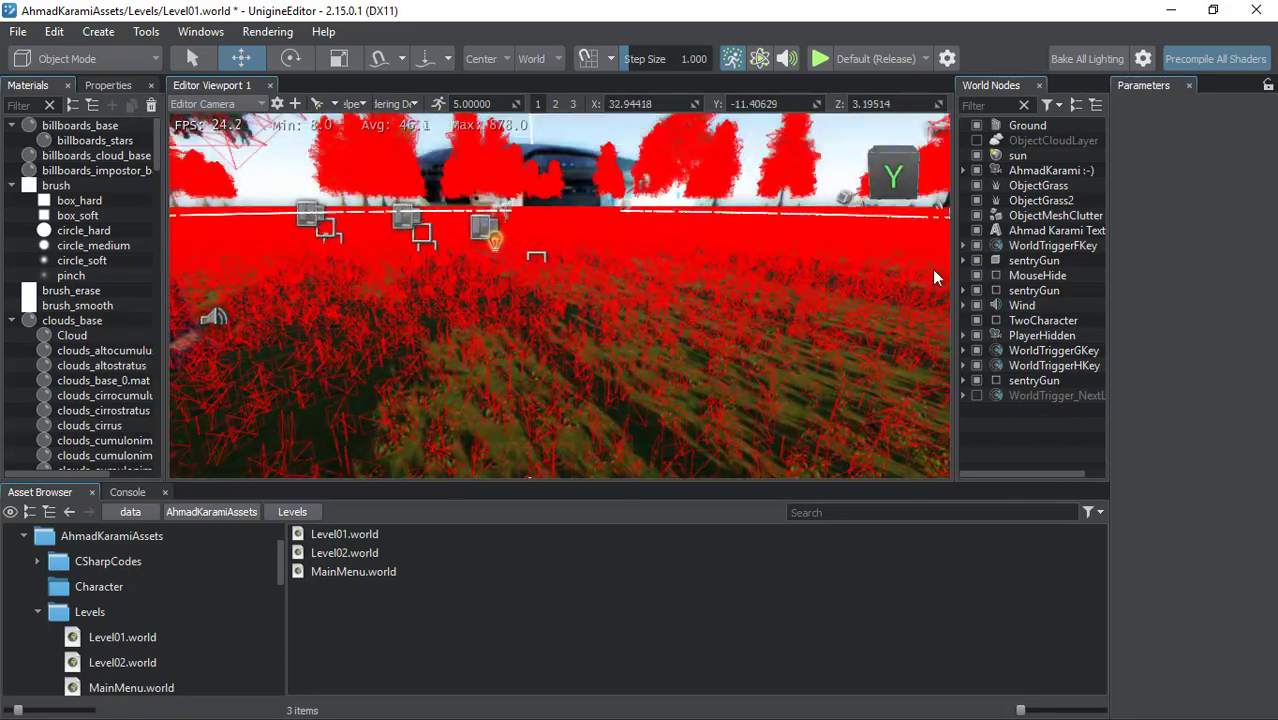
- Switch the Alpha Test overlay off and turn the view toward the building
click(360, 108)
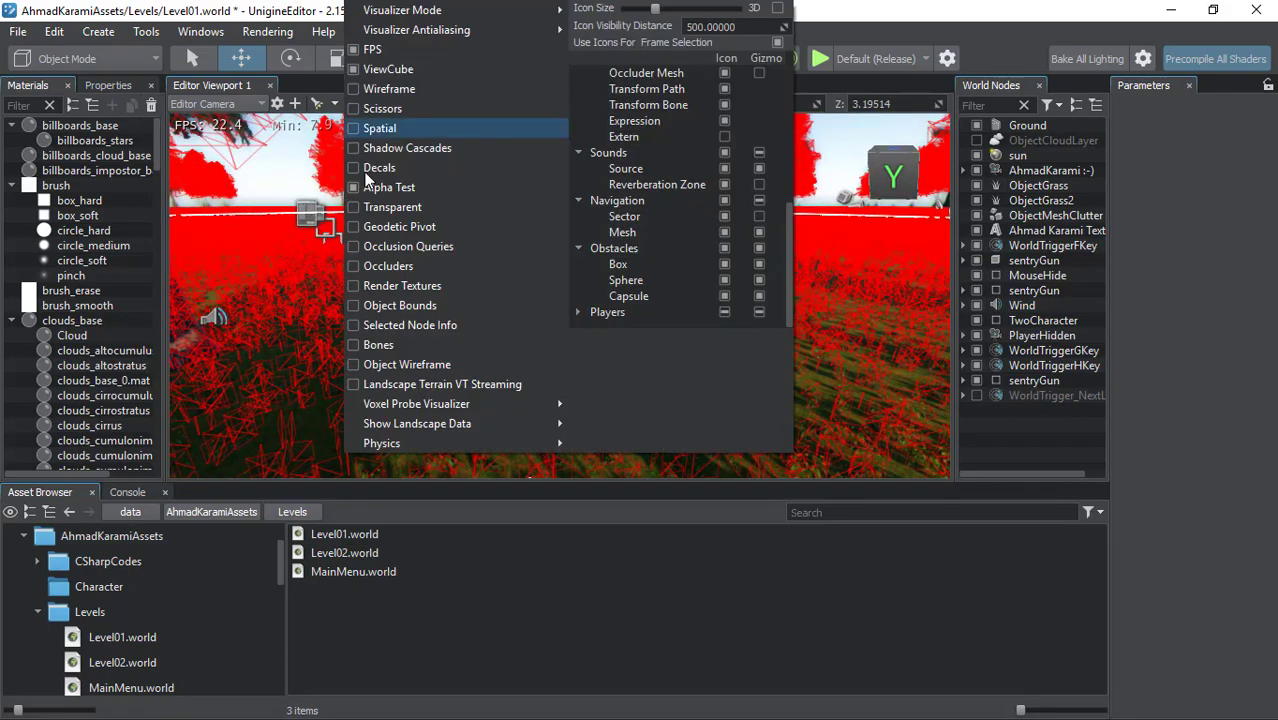
click(376, 189)
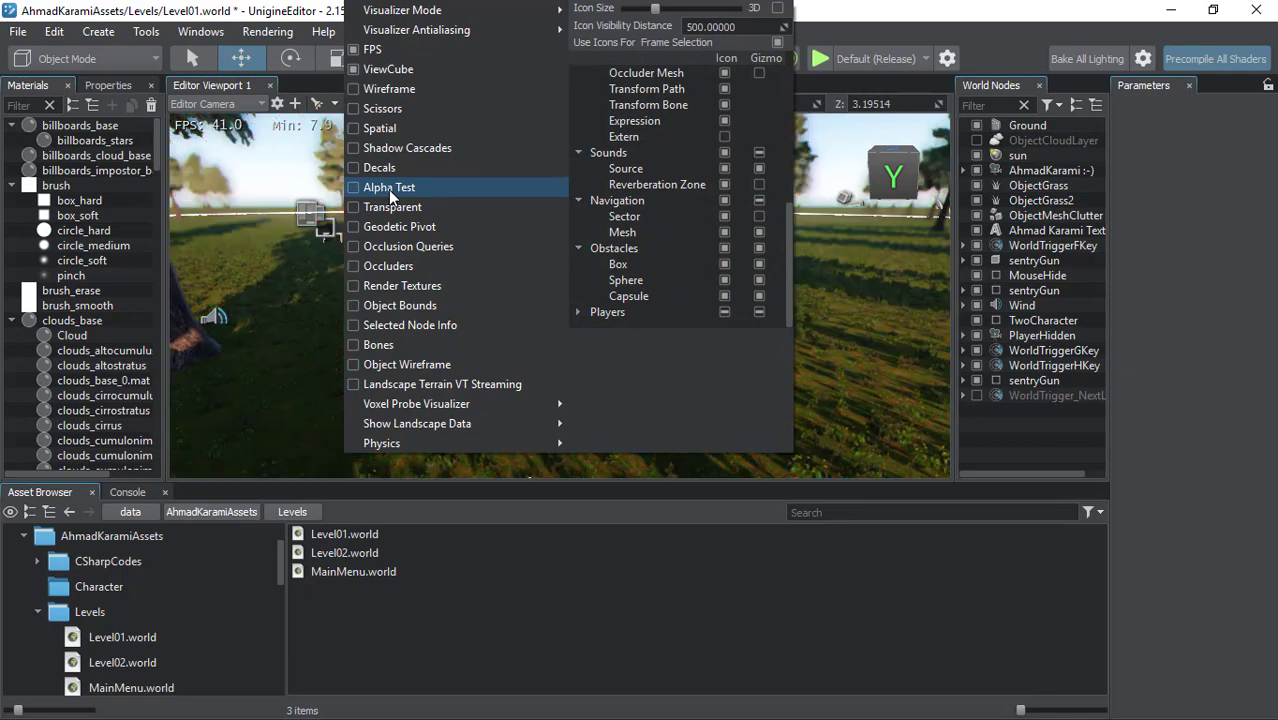
click(388, 189)
click(388, 189)
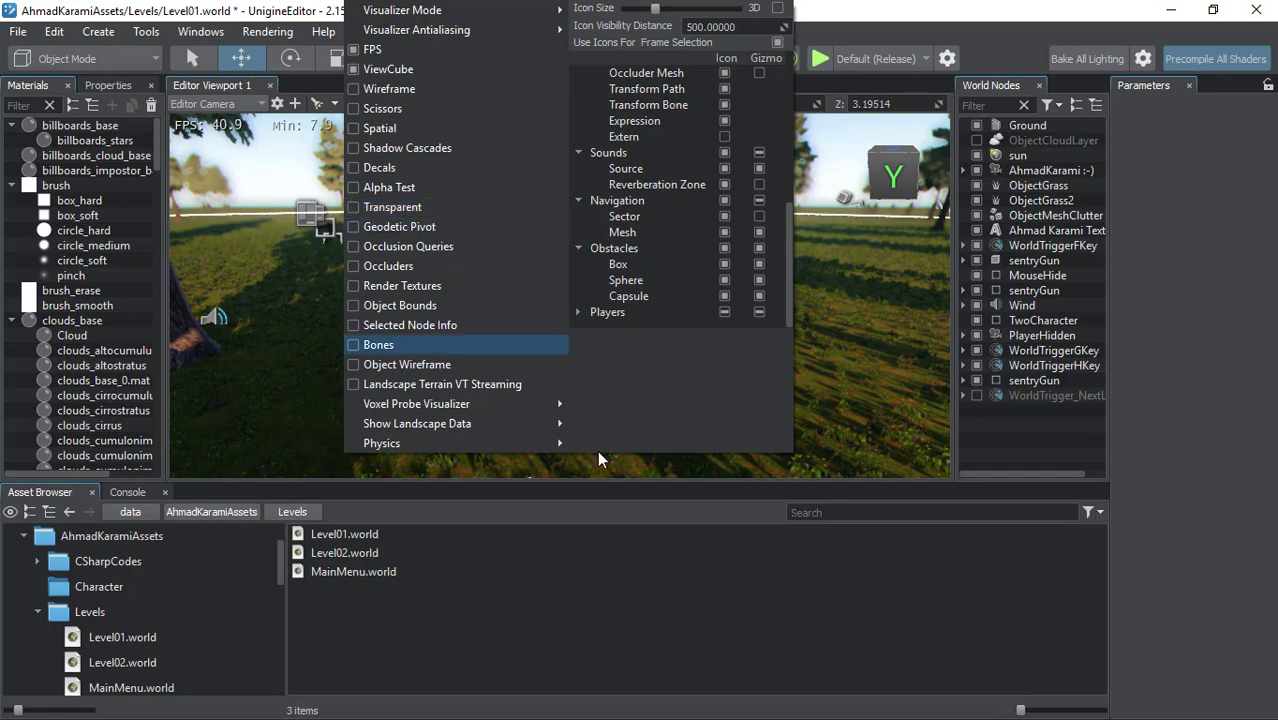
mouse_move(815, 385)
right_down()
mouse_move(908, 290)
mouse_move(643, 314)
mouse_move(555, 307)
right_up()
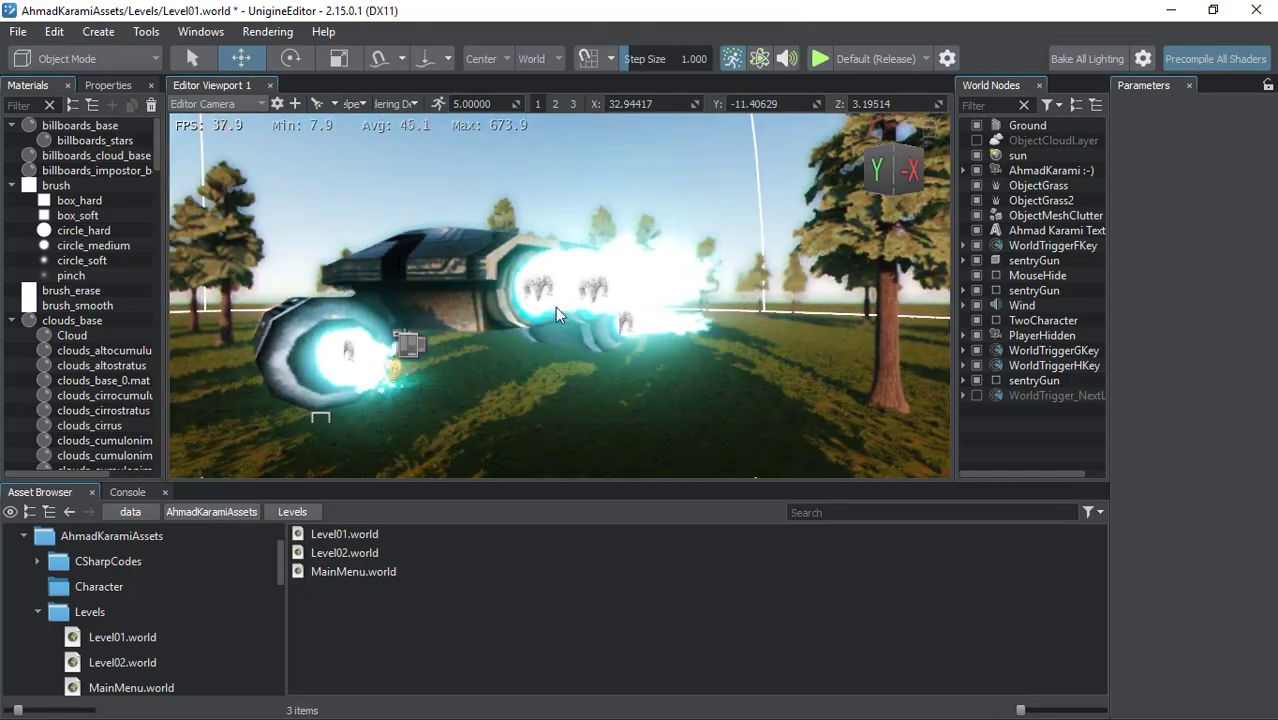
- Show the ship's transparent surfaces in blue, toggling the Transparent visualizer several times before turning it off
click(365, 108)
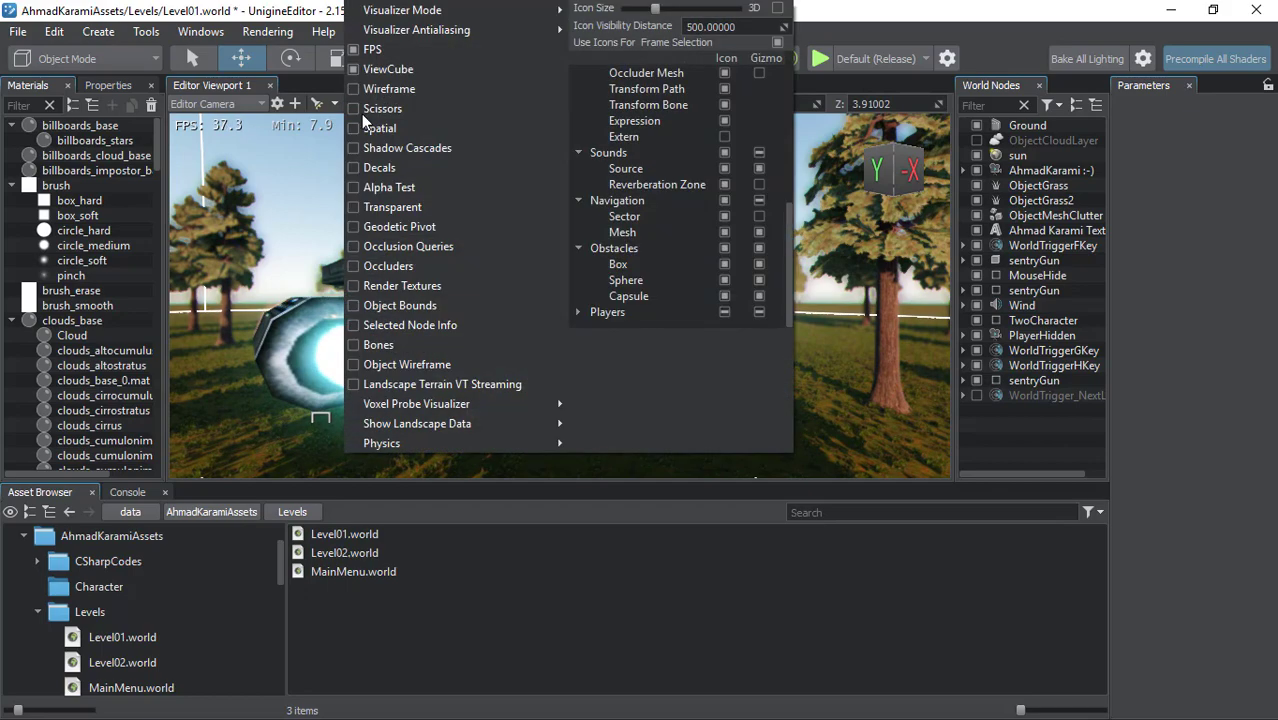
click(382, 206)
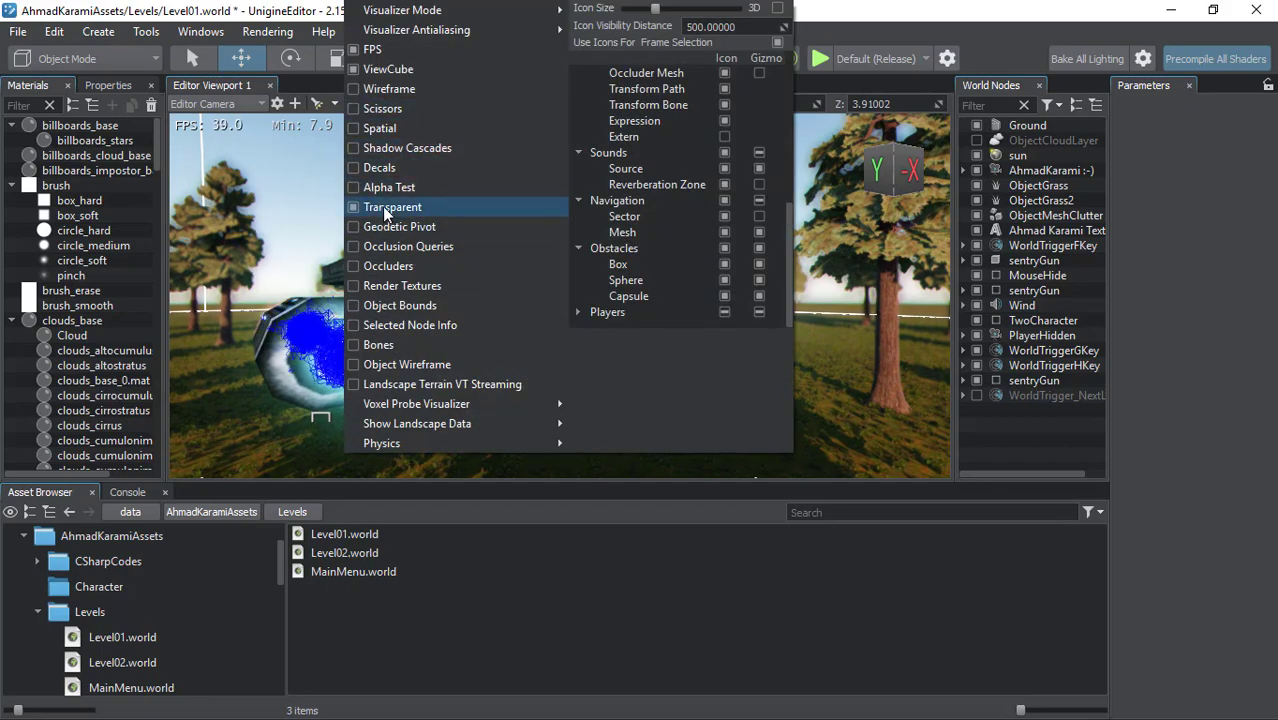
right_drag(380, 345, 435, 220)
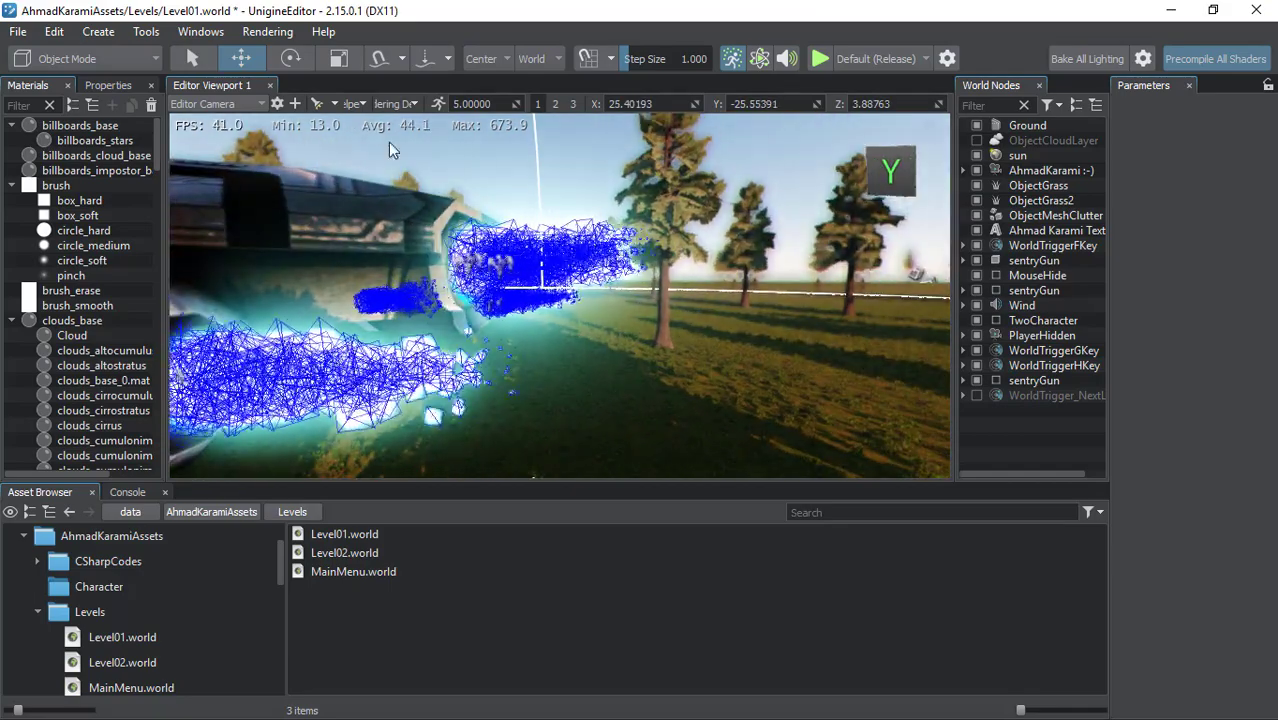
click(360, 106)
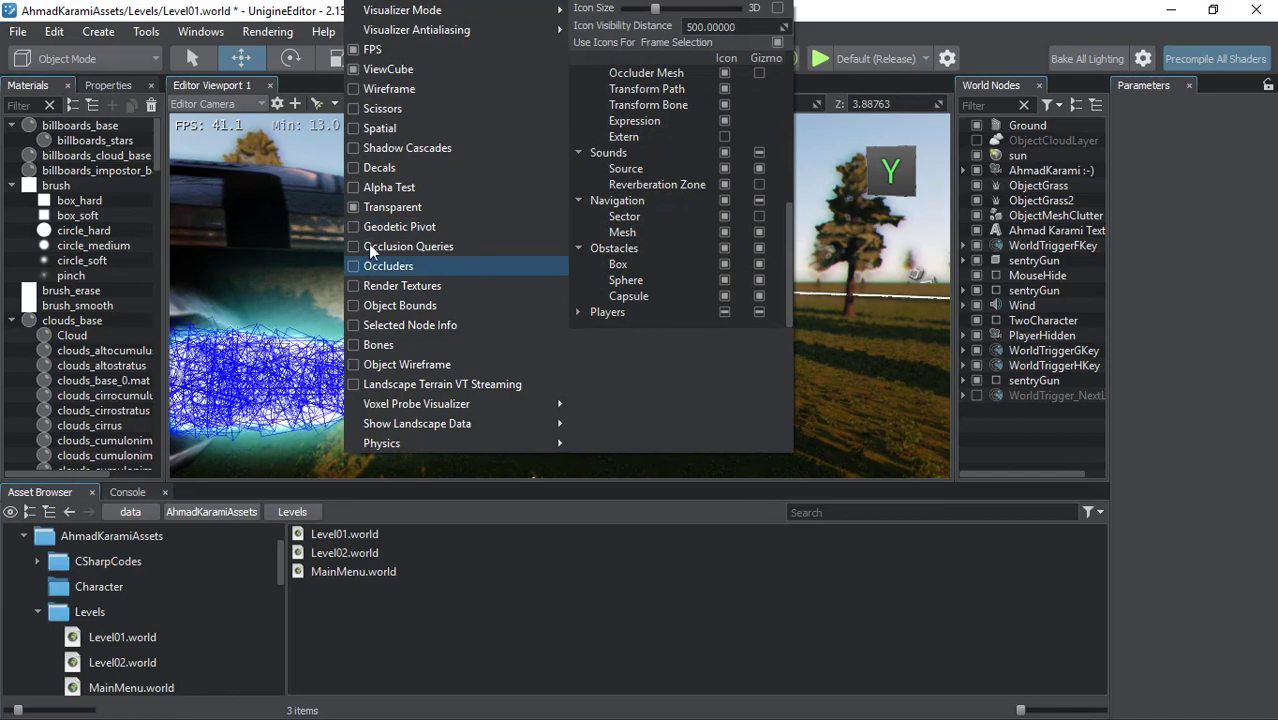
click(397, 212)
click(397, 212)
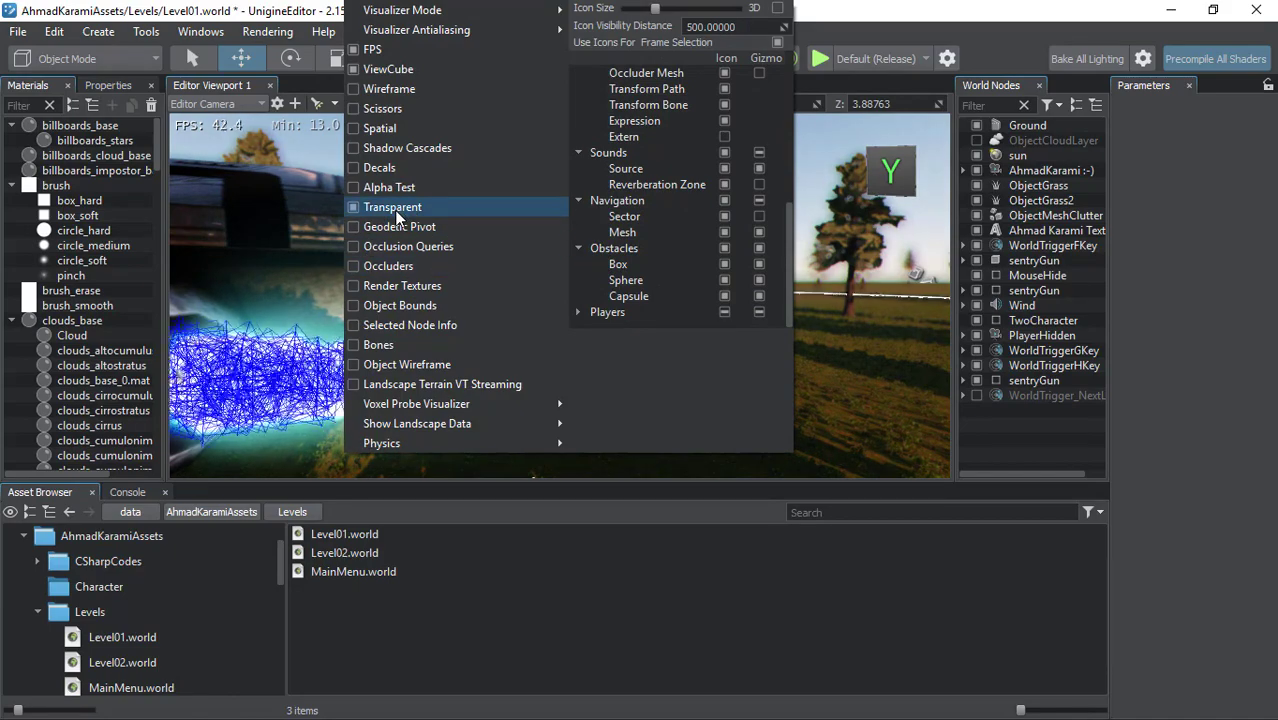
click(403, 212)
click(393, 214)
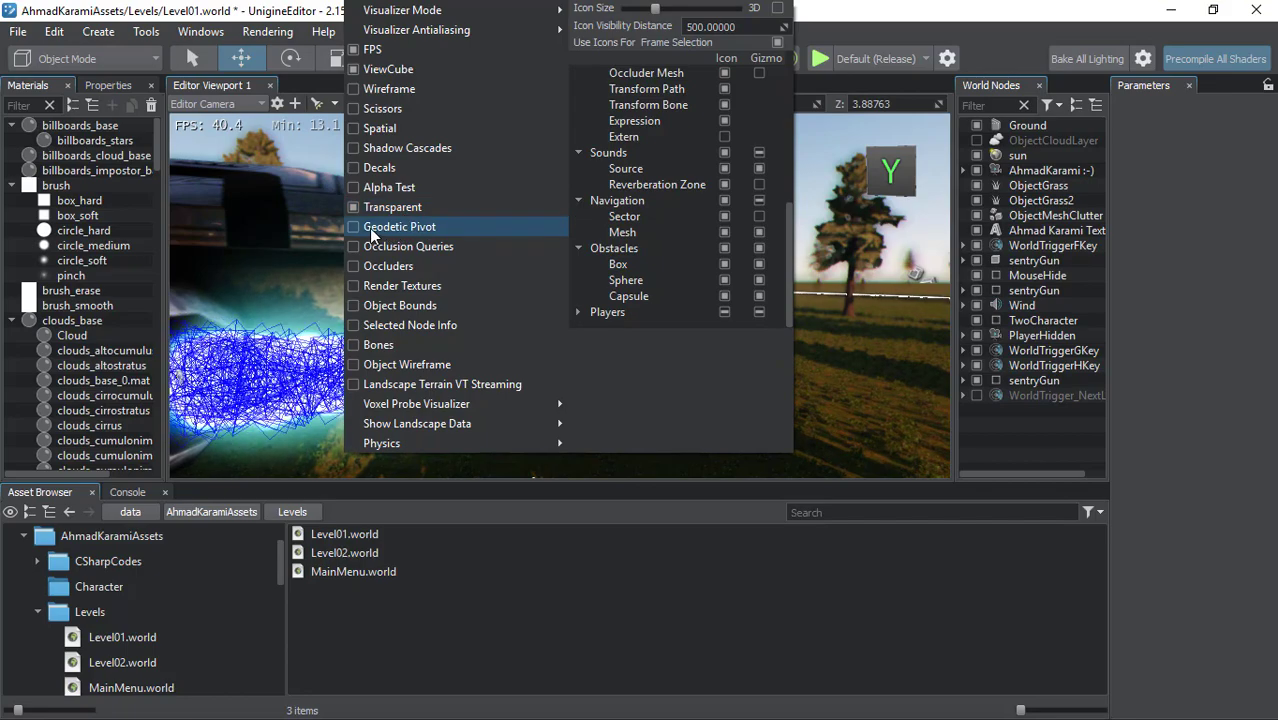
click(369, 210)
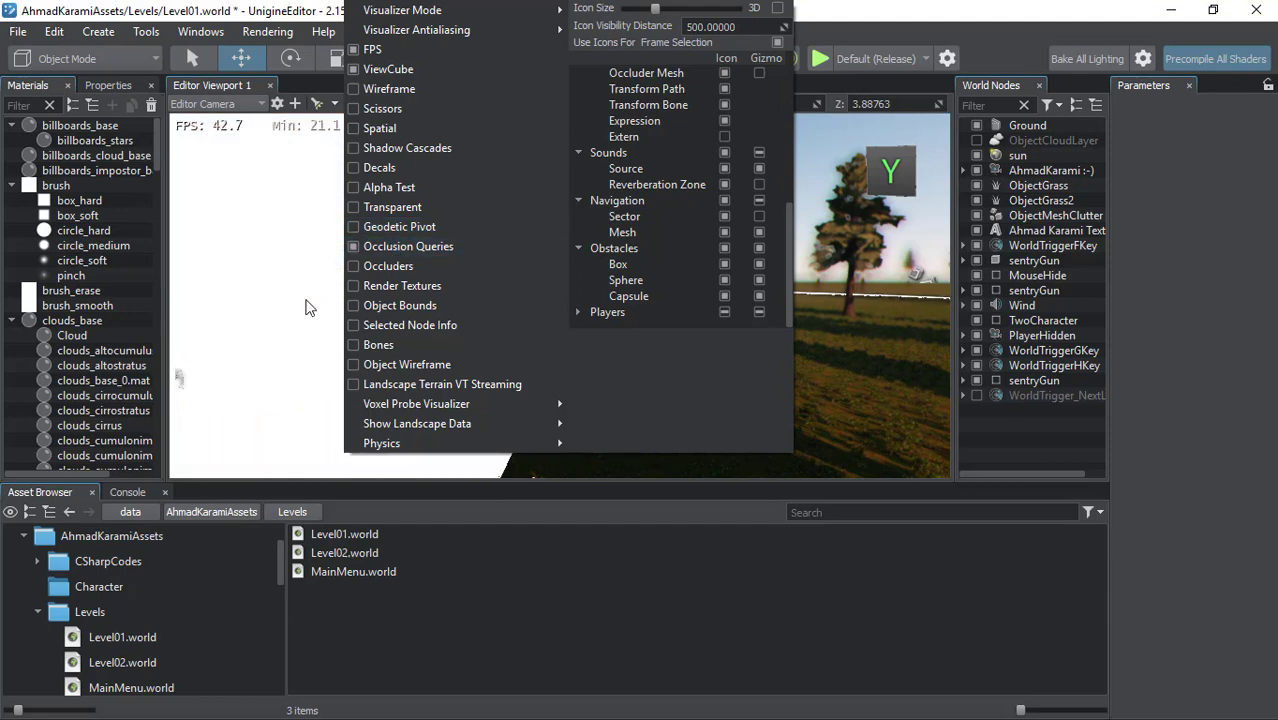
- Turn off Occlusion Queries and enable Occluders to show the 128x64 R32F occluder buffer
click(280, 355)
mouse_move(280, 355)
right_down()
mouse_move(196, 352)
mouse_move(516, 169)
right_up()
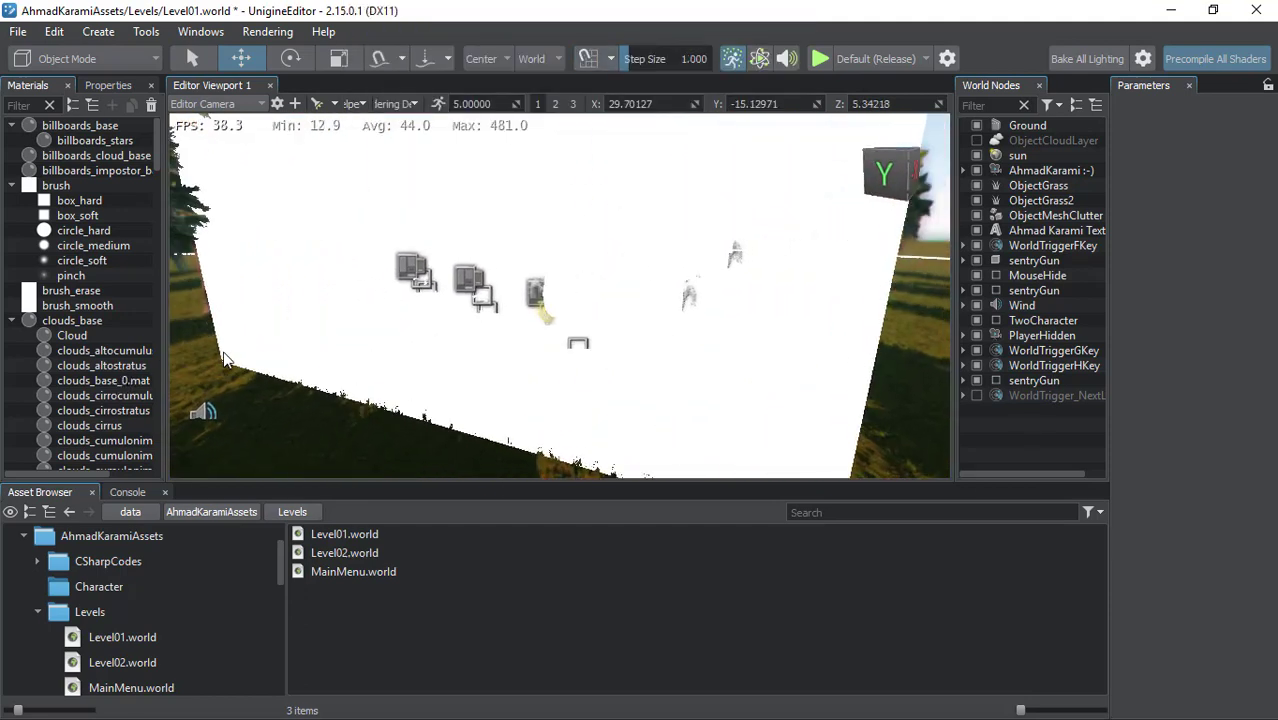
click(353, 105)
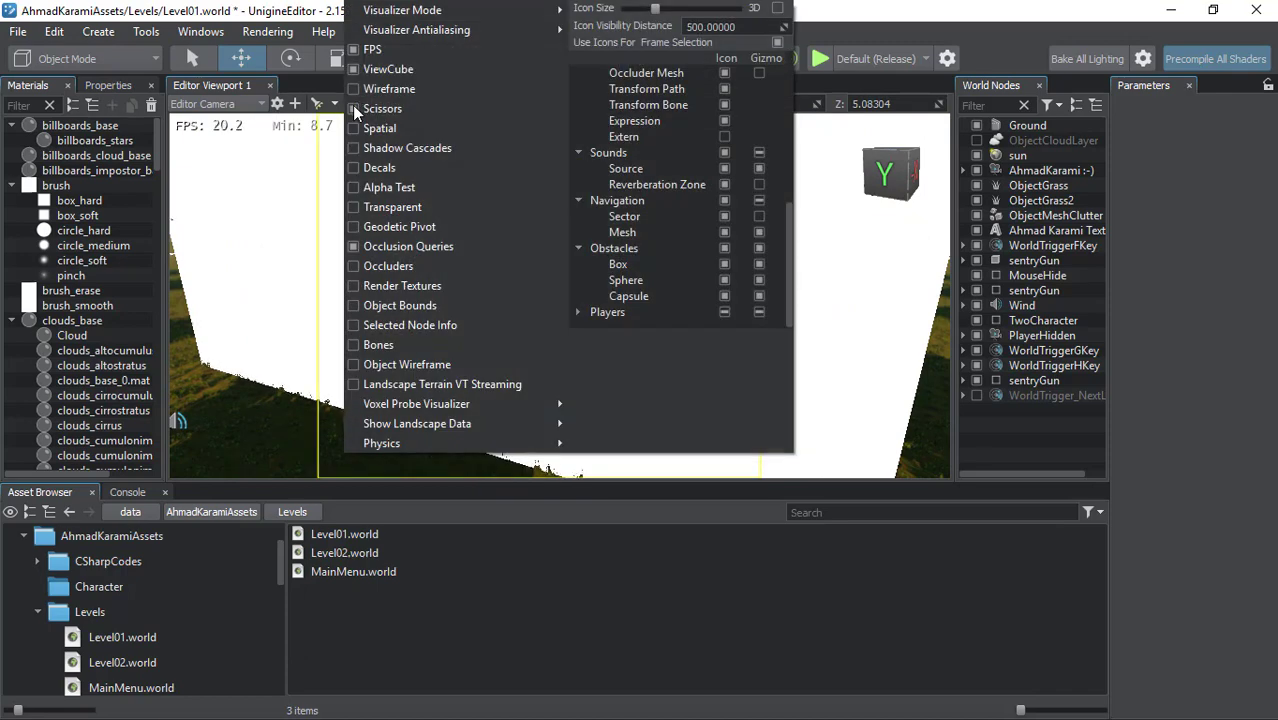
click(407, 246)
click(415, 248)
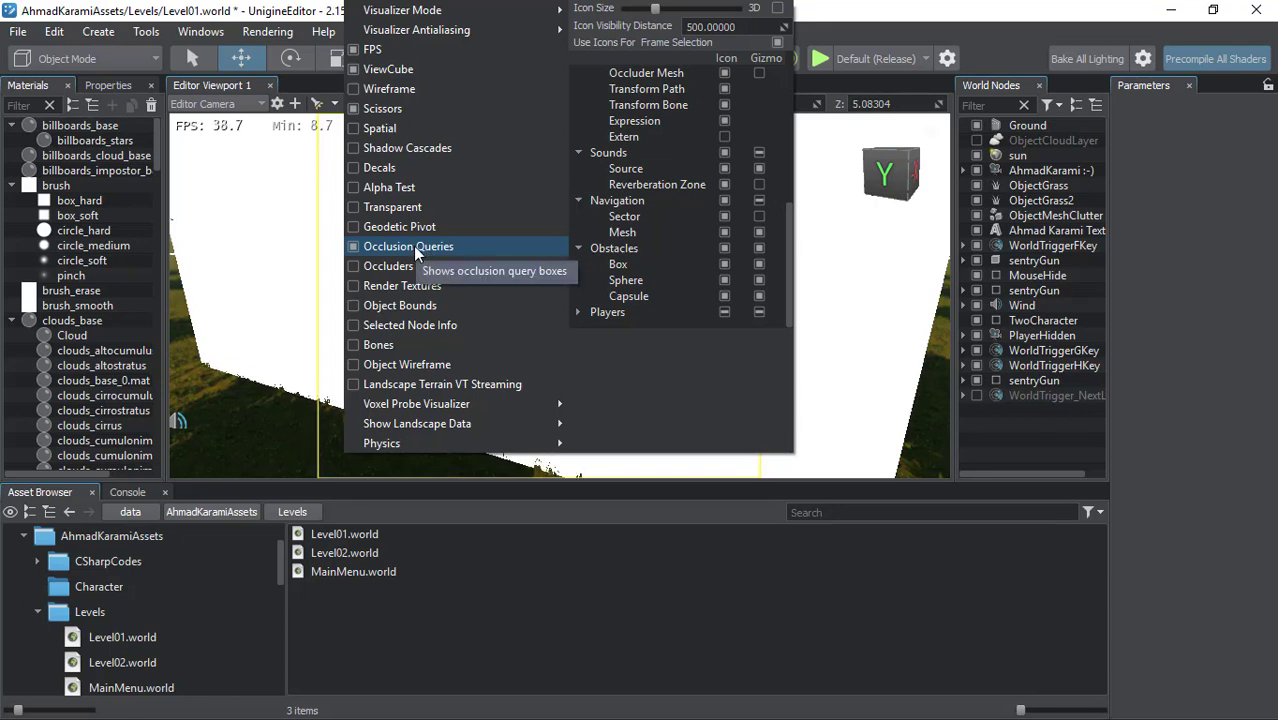
click(415, 247)
click(424, 268)
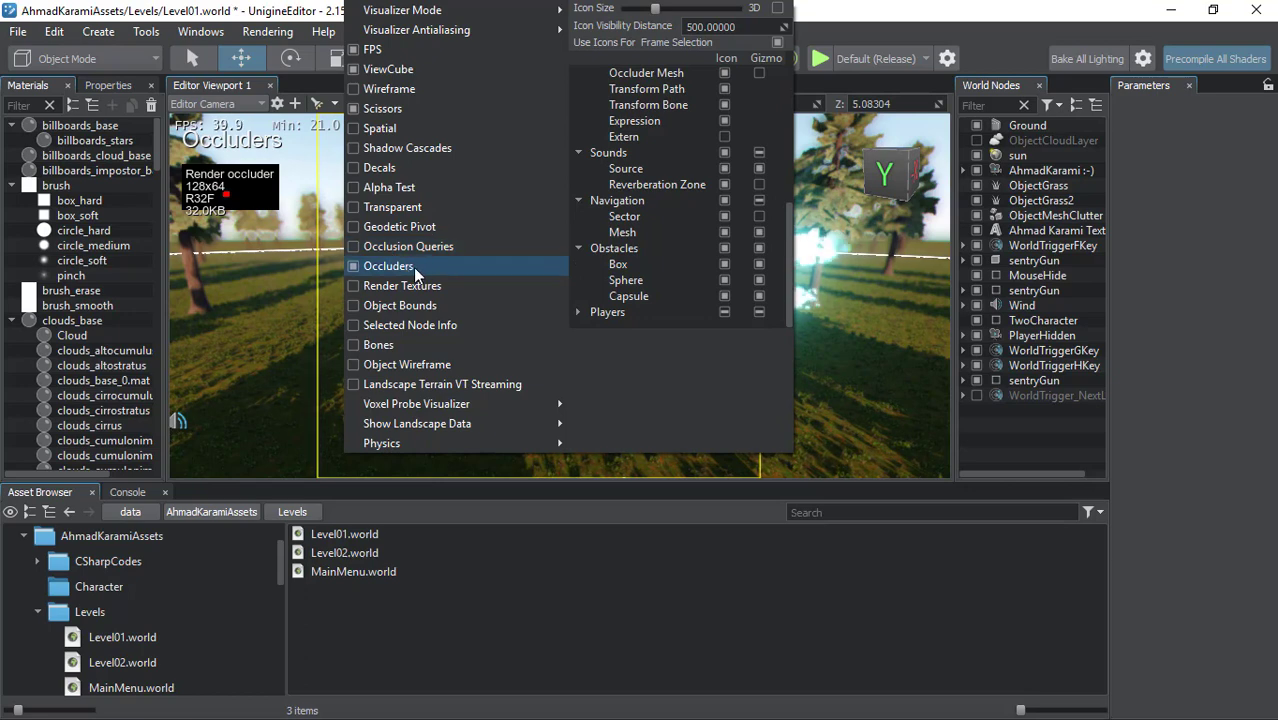
- Toggle Render Textures on and off, try Object Bounds, and switch off the yellow Scissors overlay
click(414, 286)
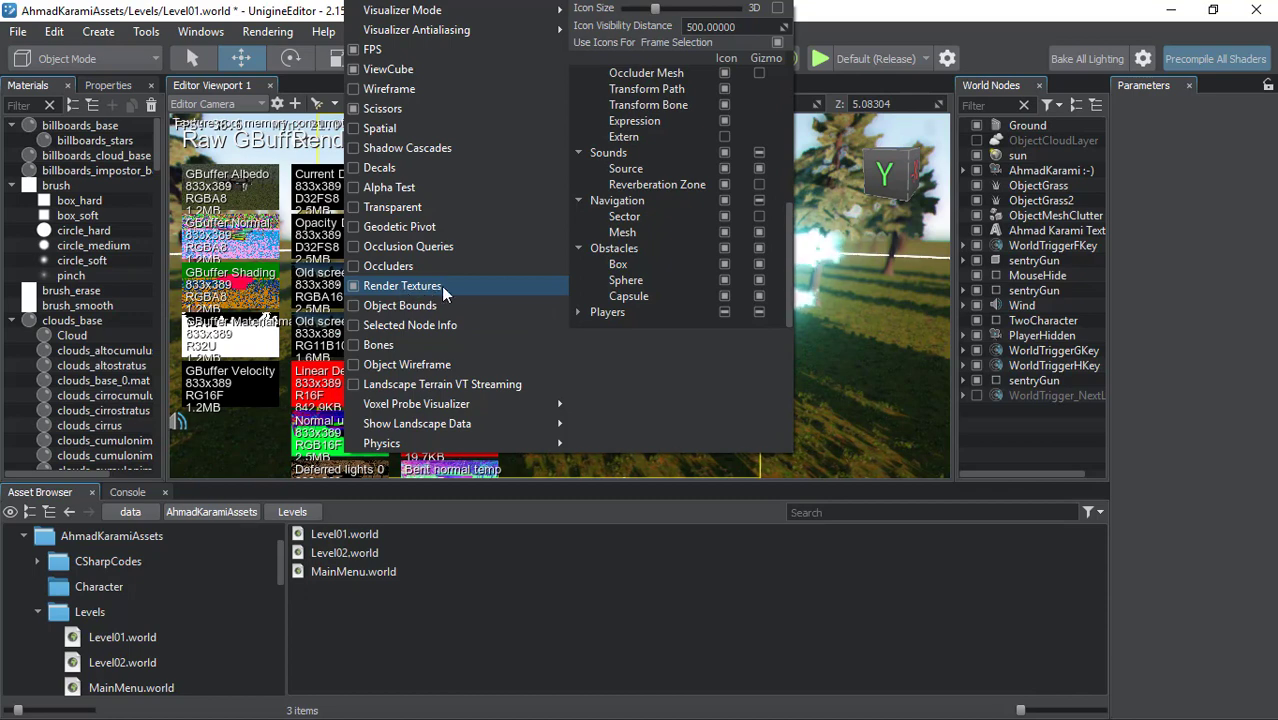
click(427, 286)
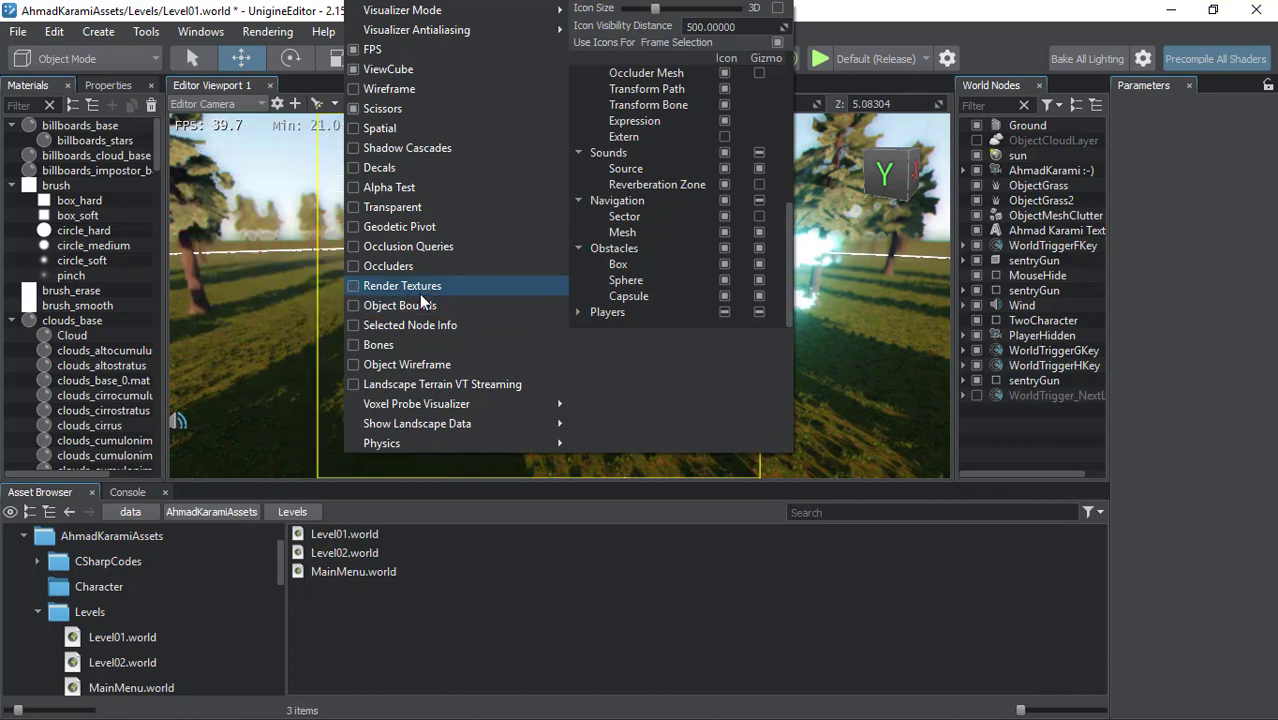
click(427, 307)
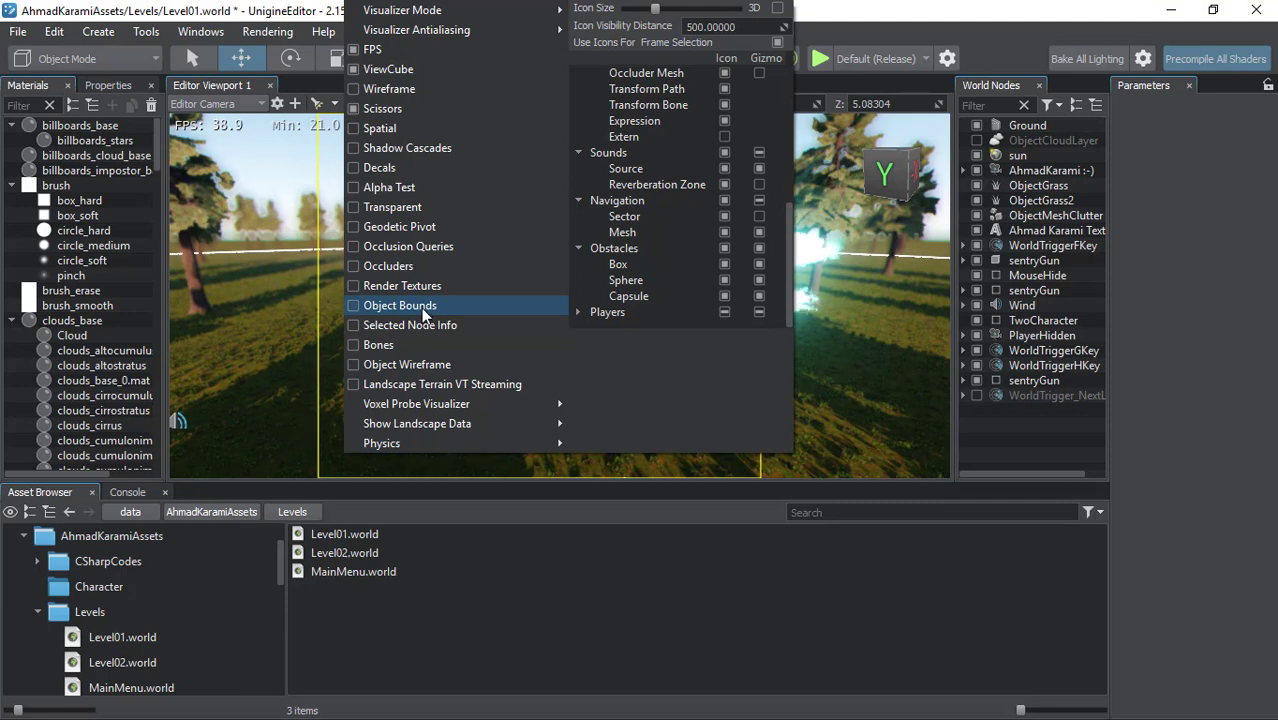
click(381, 115)
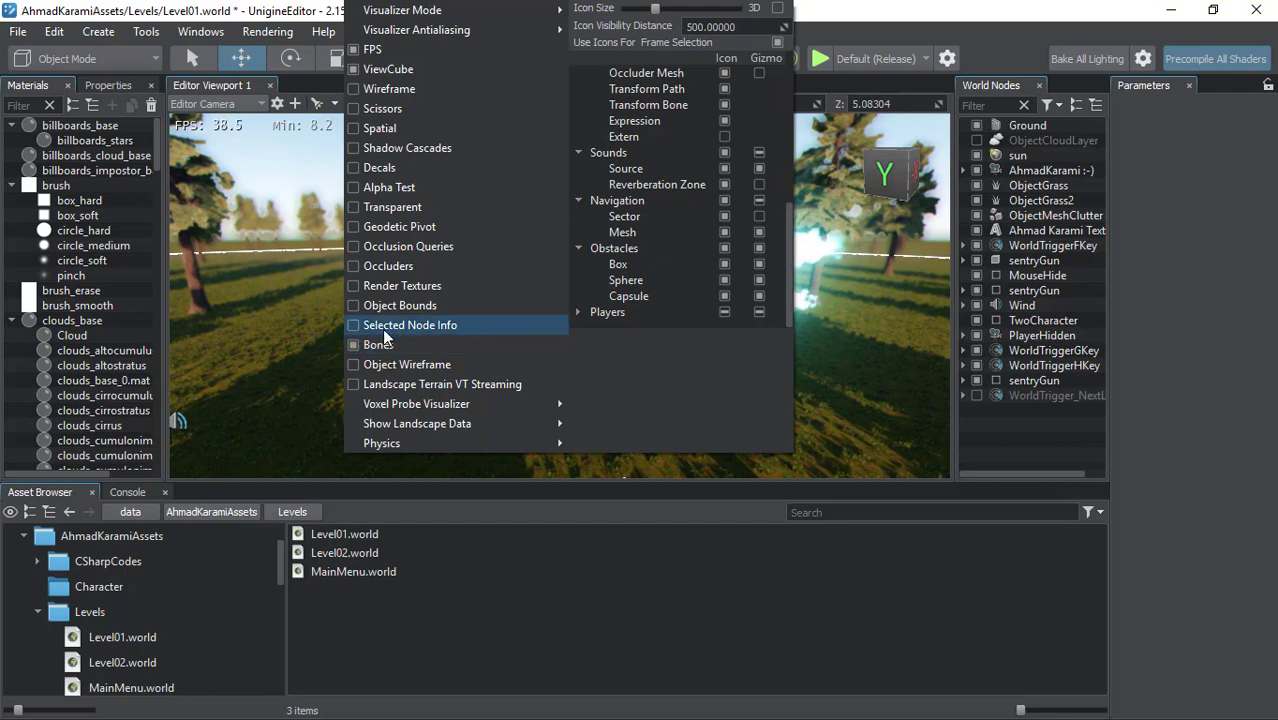
- Select the sentryGun ship and turn on Selected Node Info in the Helpers menu
click(259, 345)
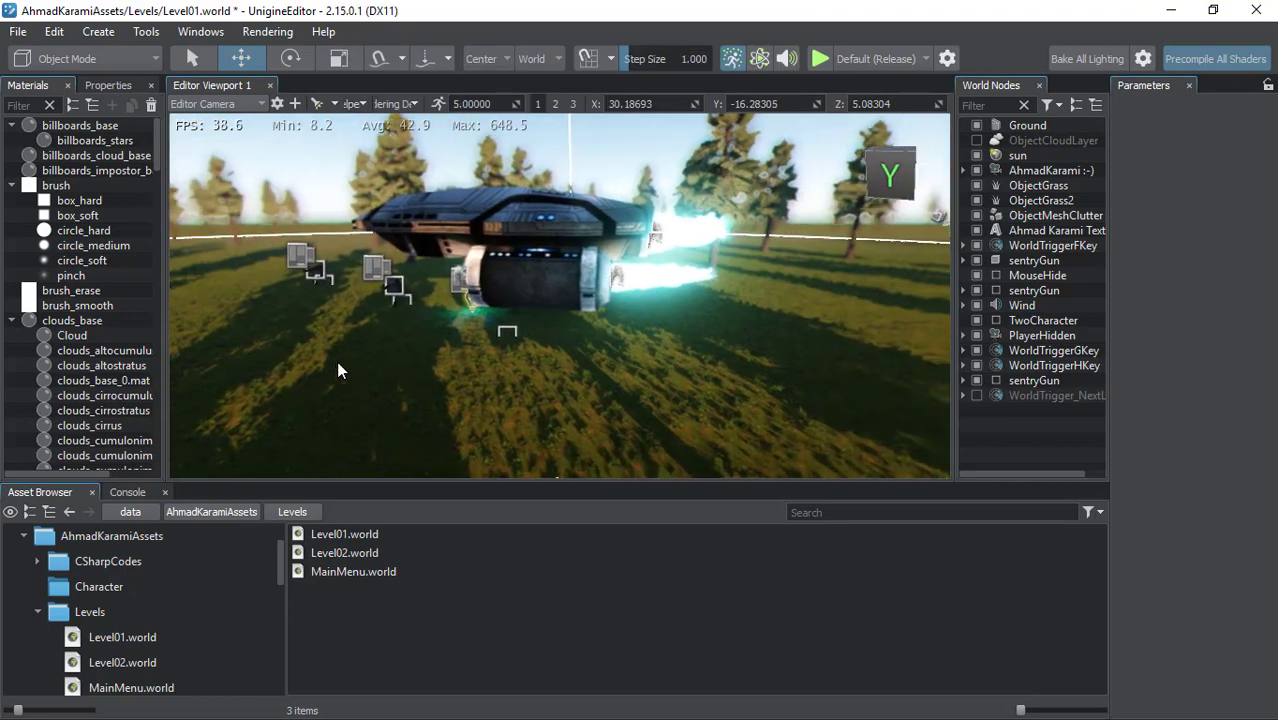
click(472, 286)
right_drag(472, 286, 551, 293)
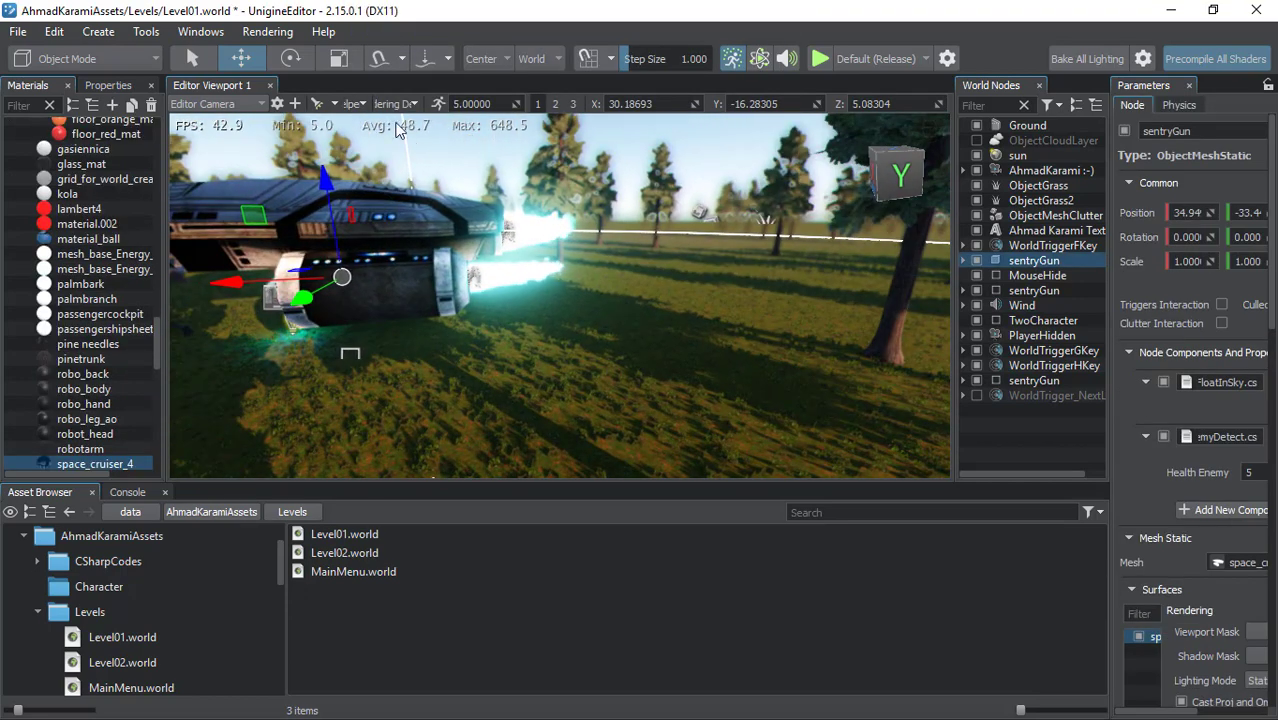
click(366, 106)
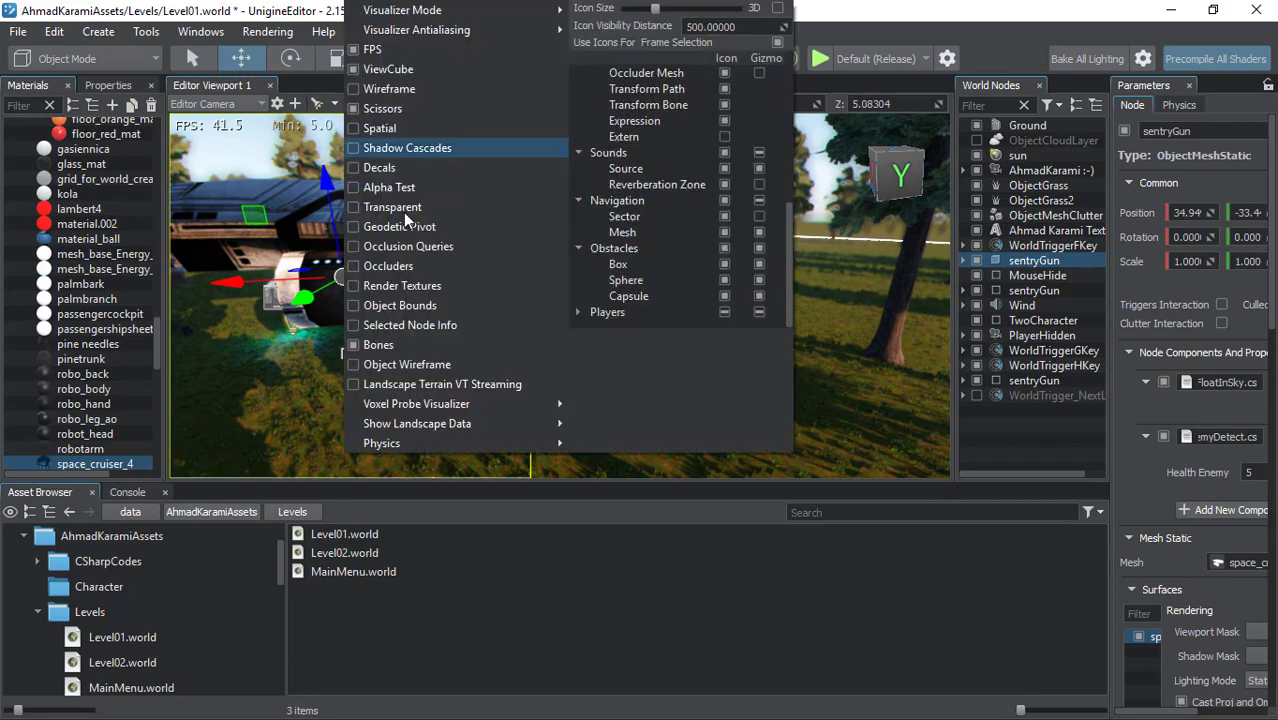
click(405, 326)
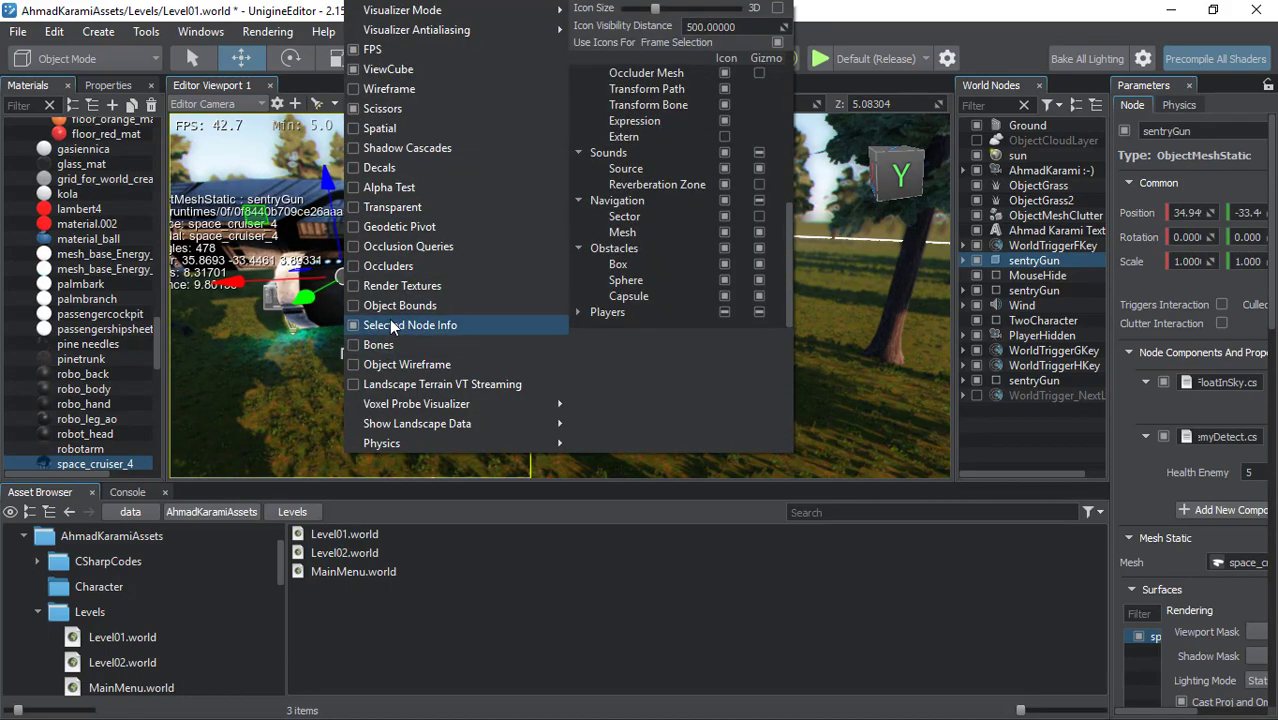
- Select the tree clutter to show its PineTrunk surface, 330 triangles and radius 375.832
mouse_move(500, 330)
right_down()
mouse_move(547, 320)
mouse_move(483, 219)
right_up()
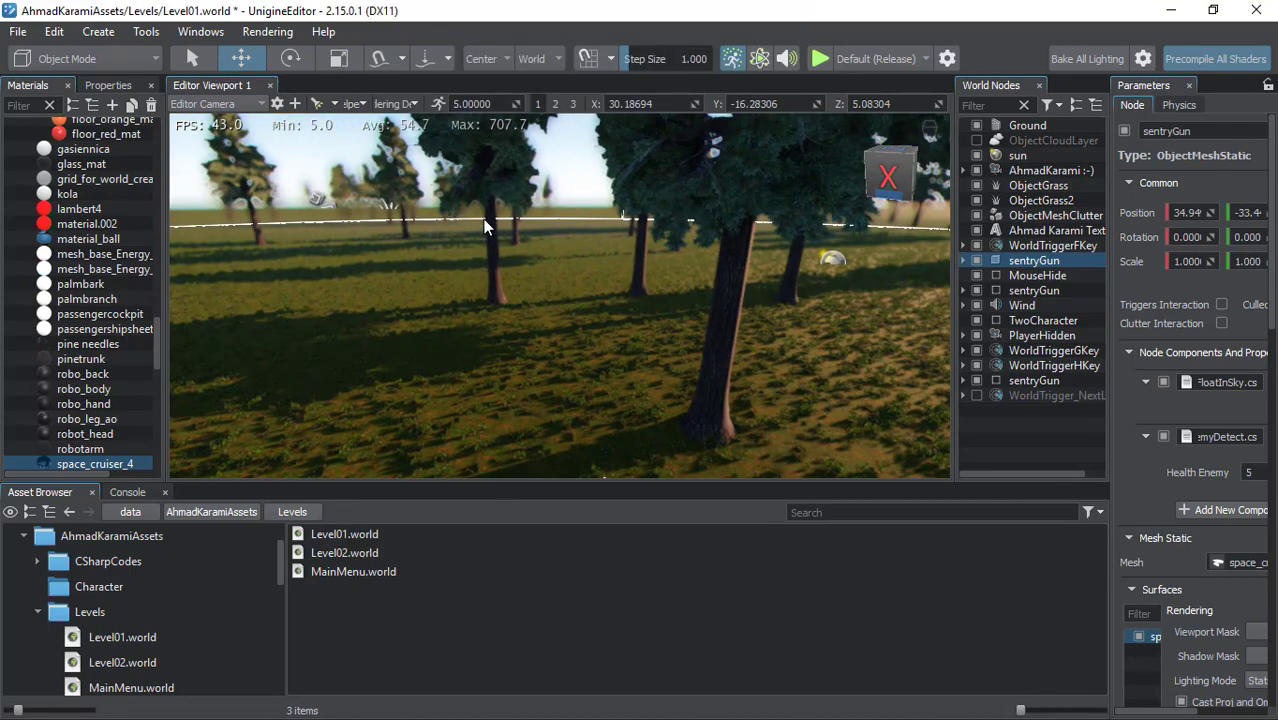
click(485, 232)
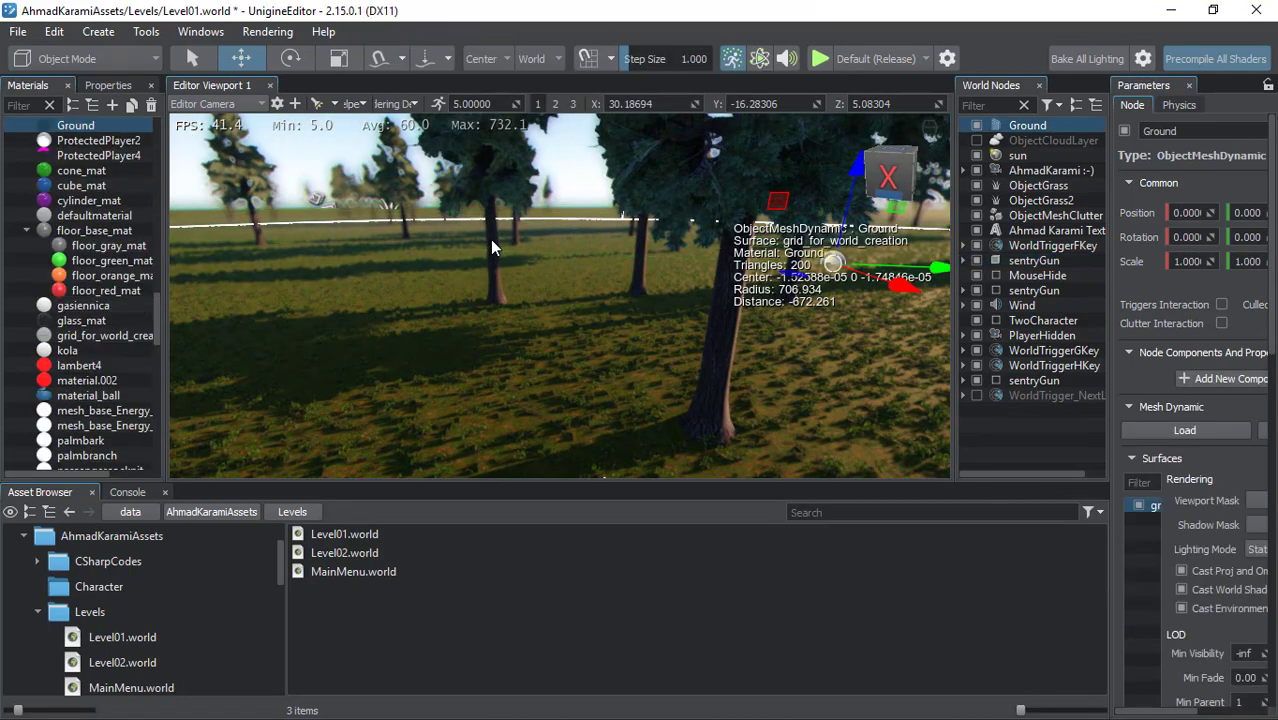
click(490, 240)
right_drag(468, 250, 483, 203)
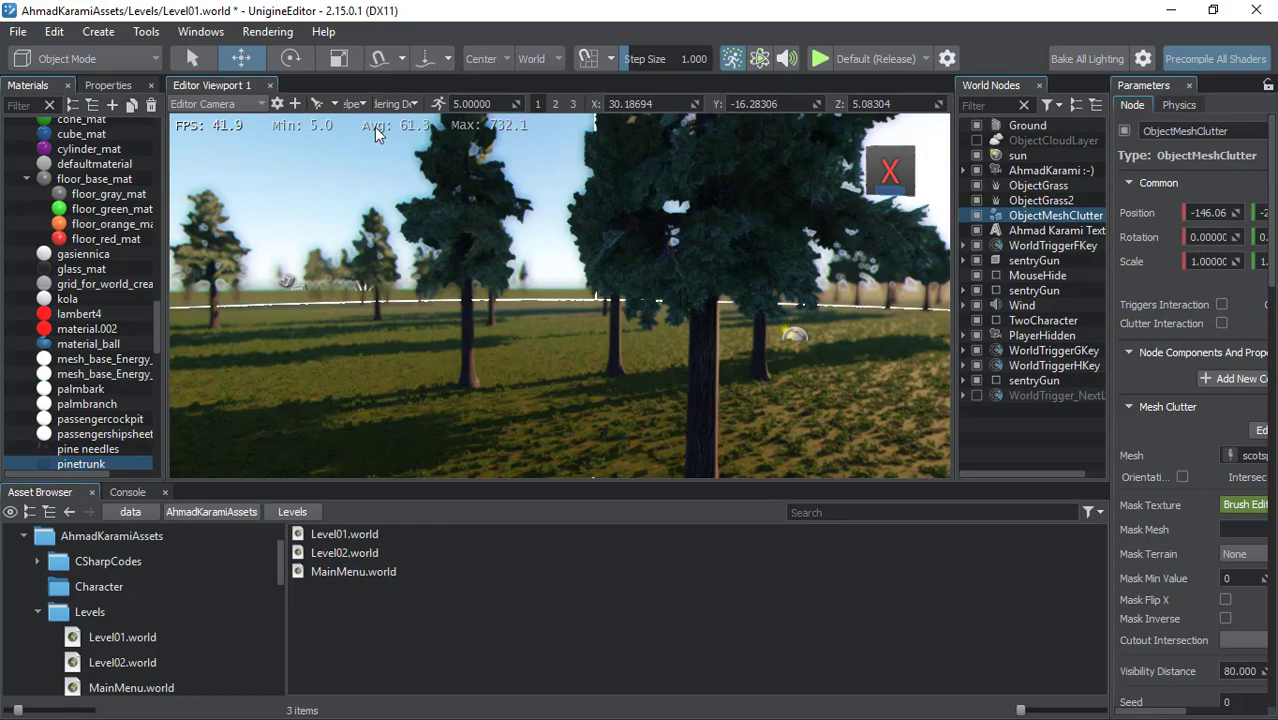
click(396, 104)
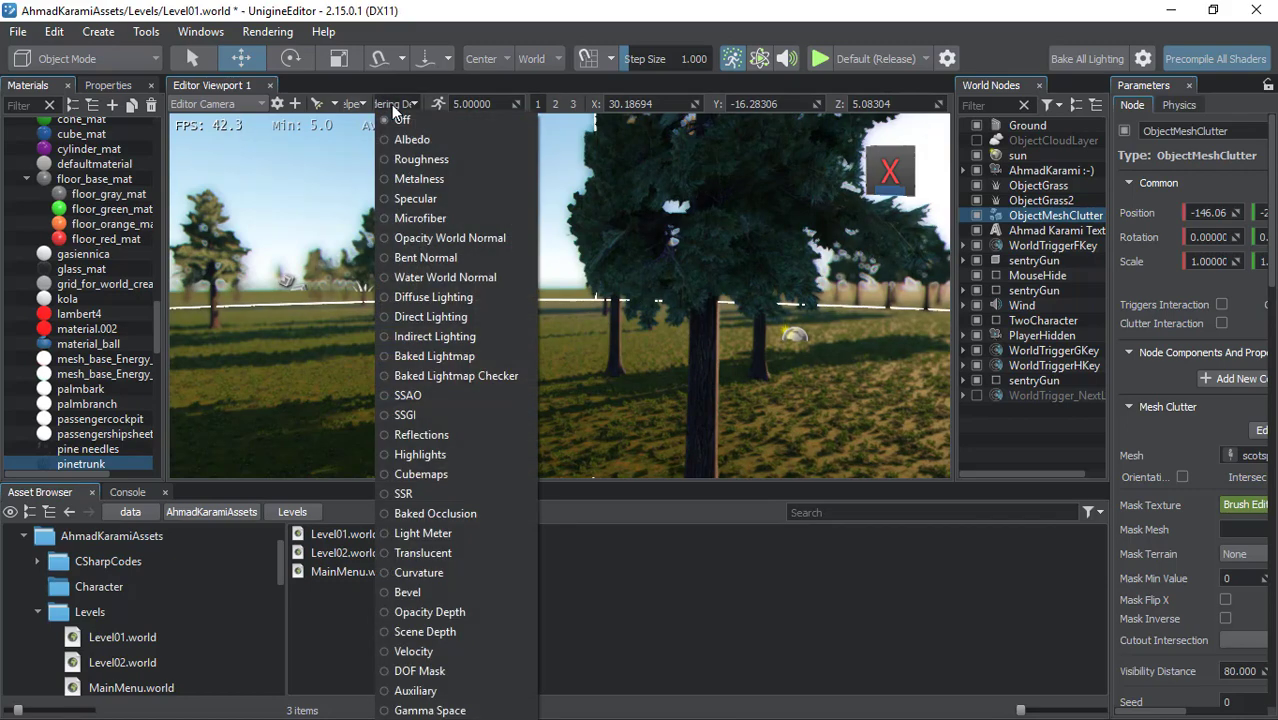
click(358, 104)
click(358, 104)
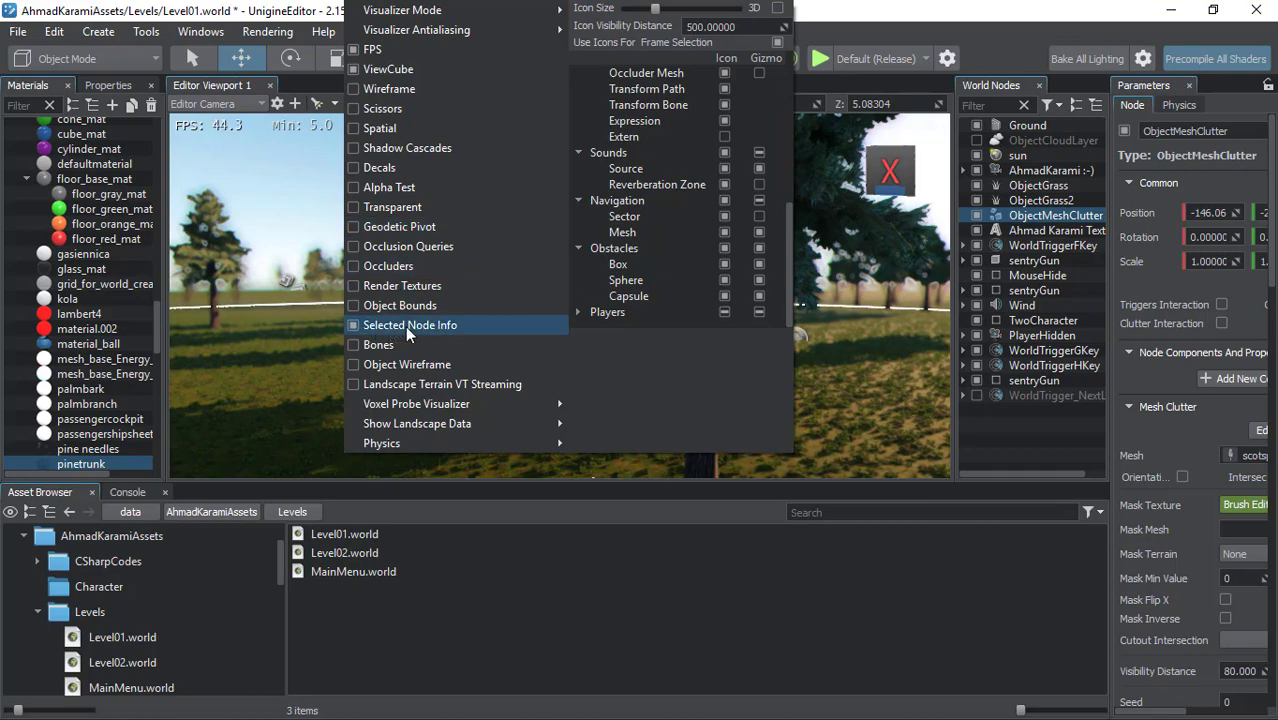
mouse_move(326, 318)
right_down()
mouse_move(926, 350)
mouse_move(696, 311)
mouse_move(537, 323)
right_up()
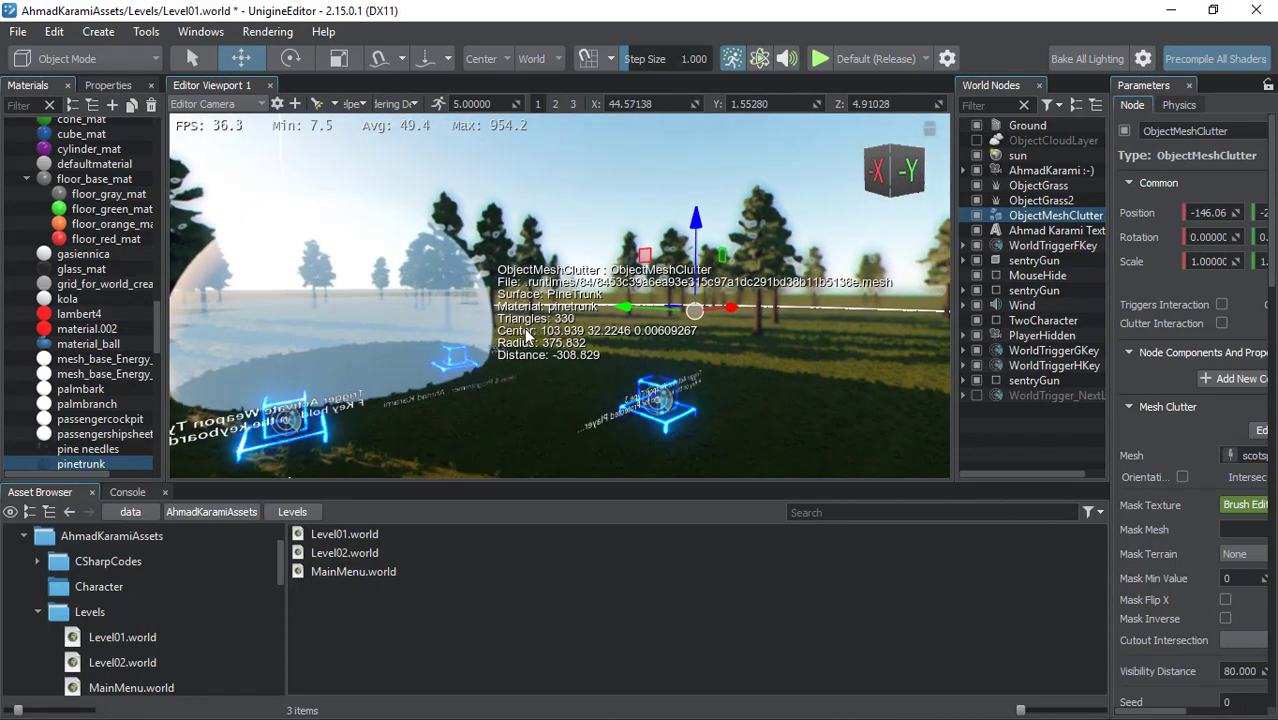
- Select BoxEnergy to show its BoxEnergy.mesh, 12 triangles and 0.866 radius
mouse_move(537, 323)
right_down()
mouse_move(613, 504)
mouse_move(580, 430)
right_up()
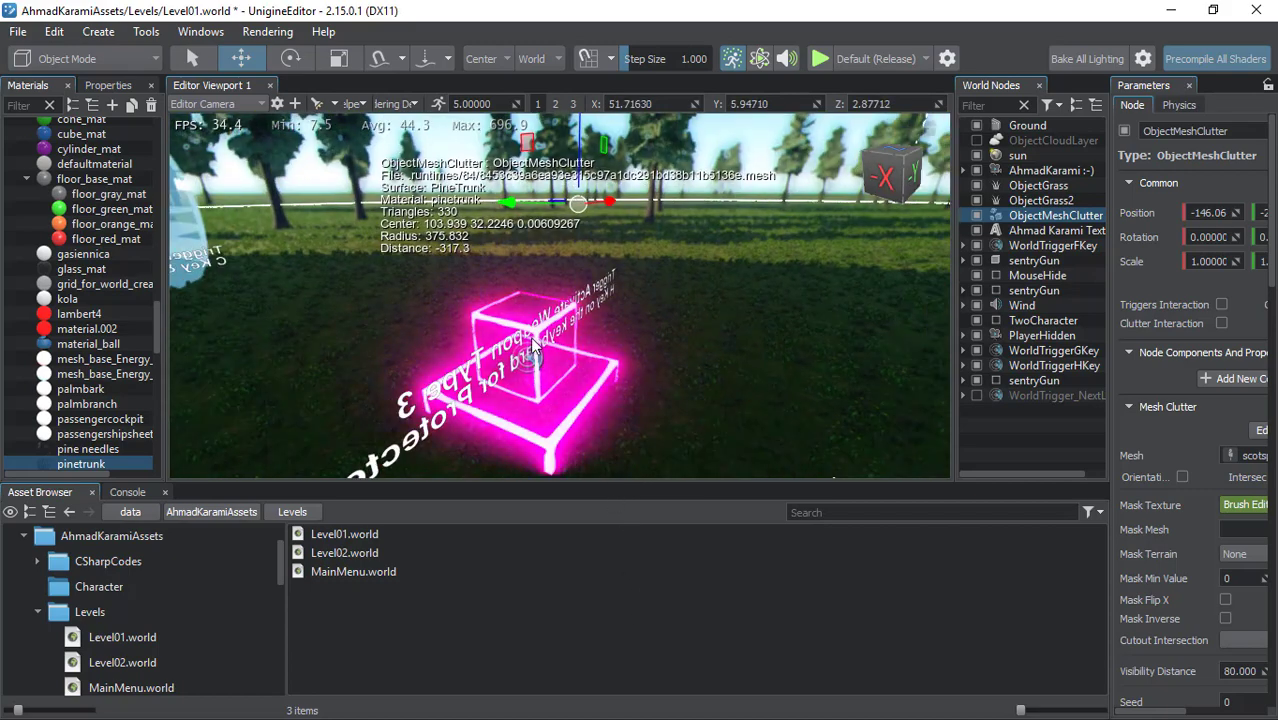
click(564, 387)
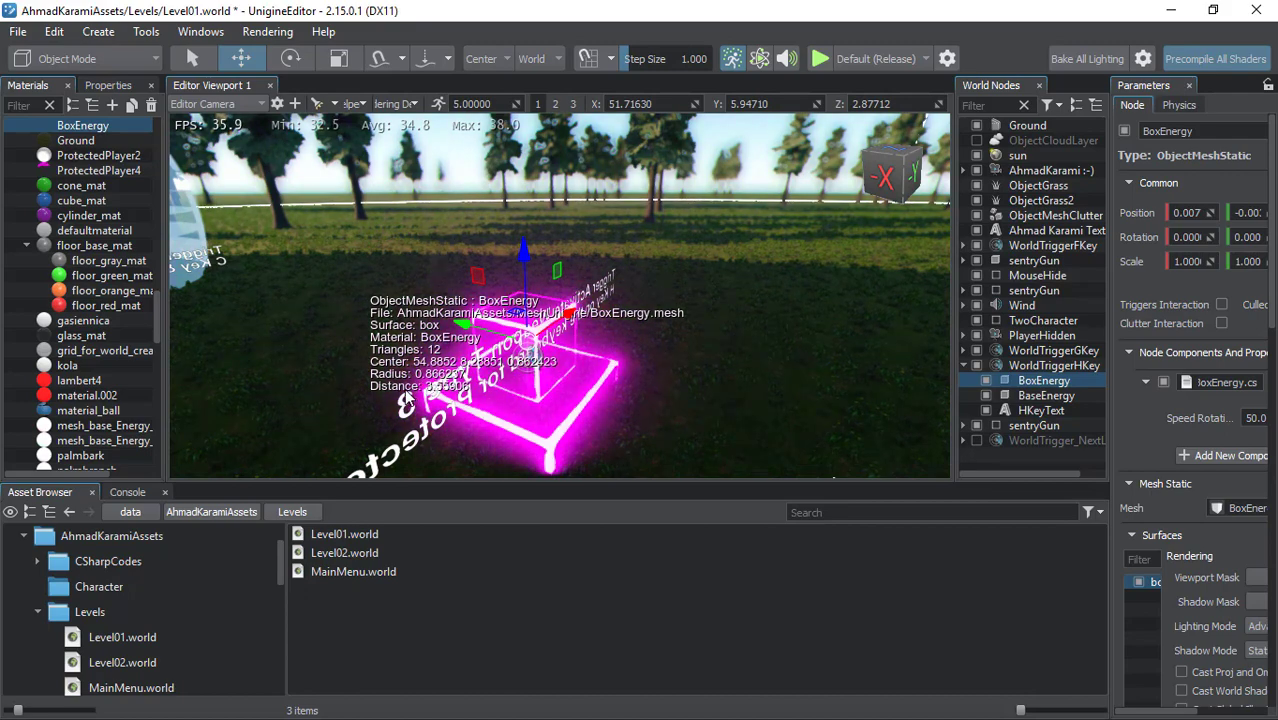
- Orbit and zoom the camera to reframe BoxEnergy near the dome
mouse_move(390, 402)
right_down()
mouse_move(372, 430)
mouse_move(381, 422)
right_up()
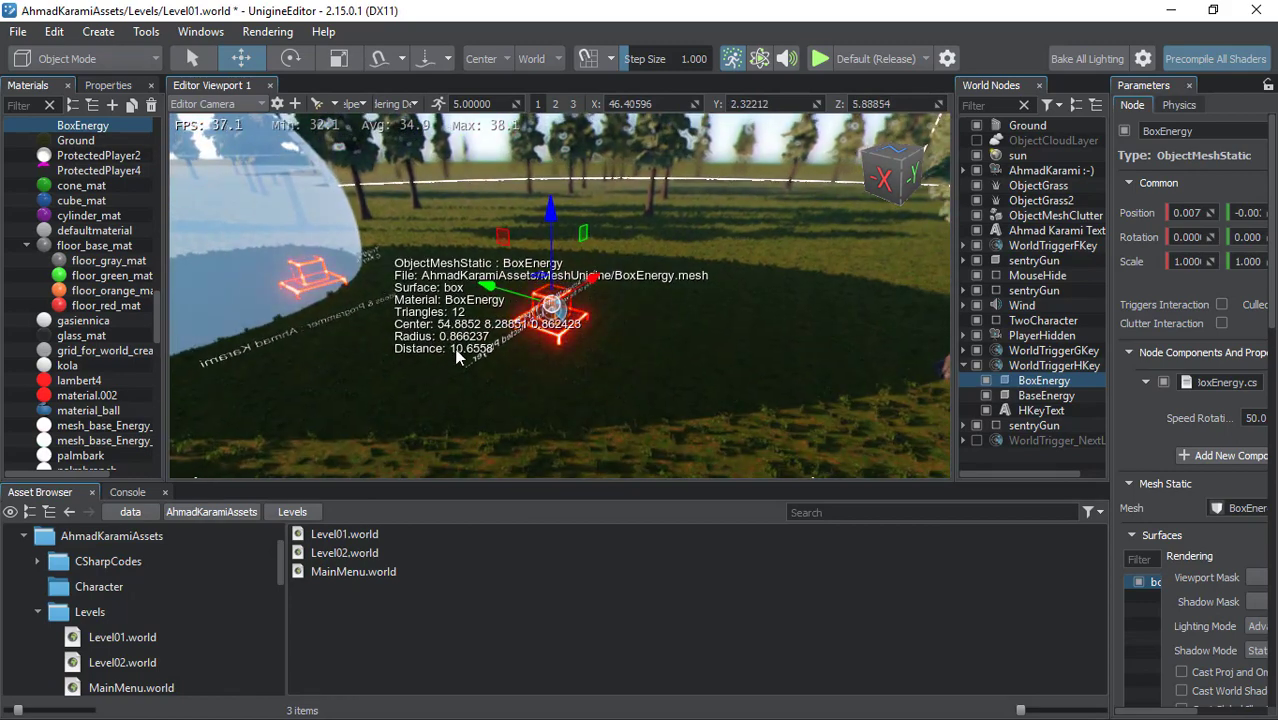
right_drag(425, 250, 460, 335)
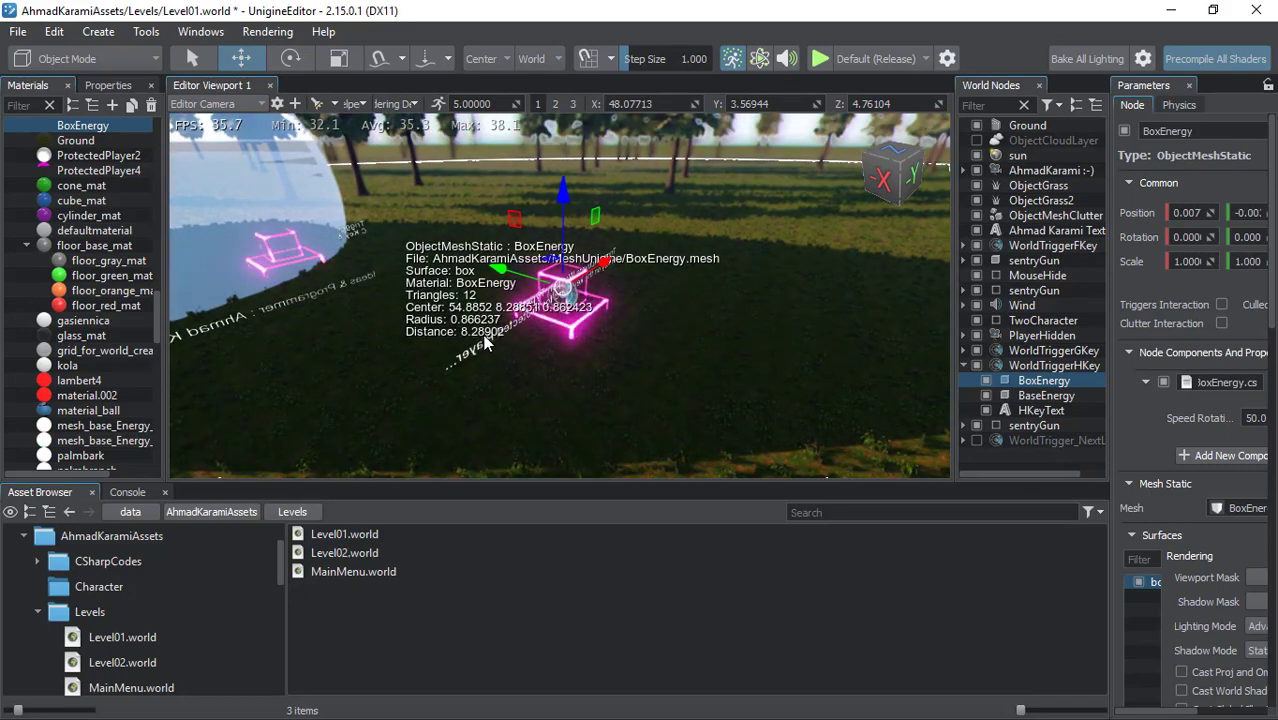
scroll(487, 345, up, 5)
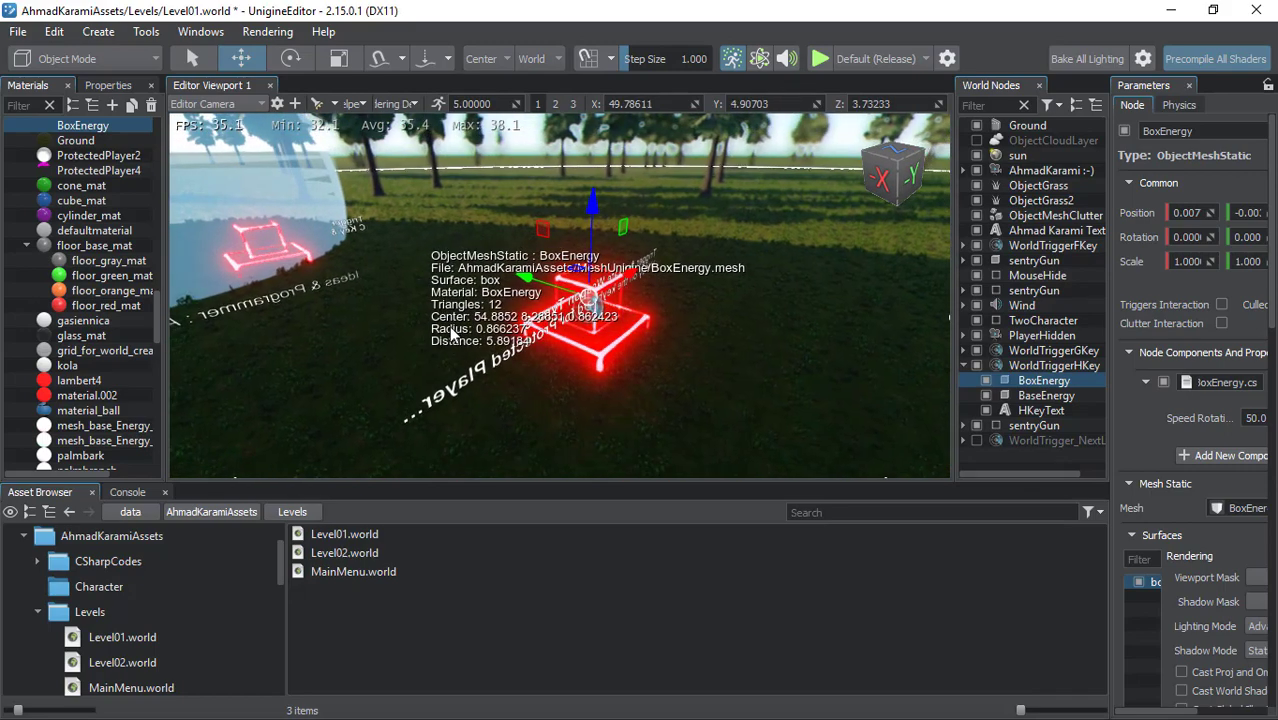
scroll(460, 345, down, 5)
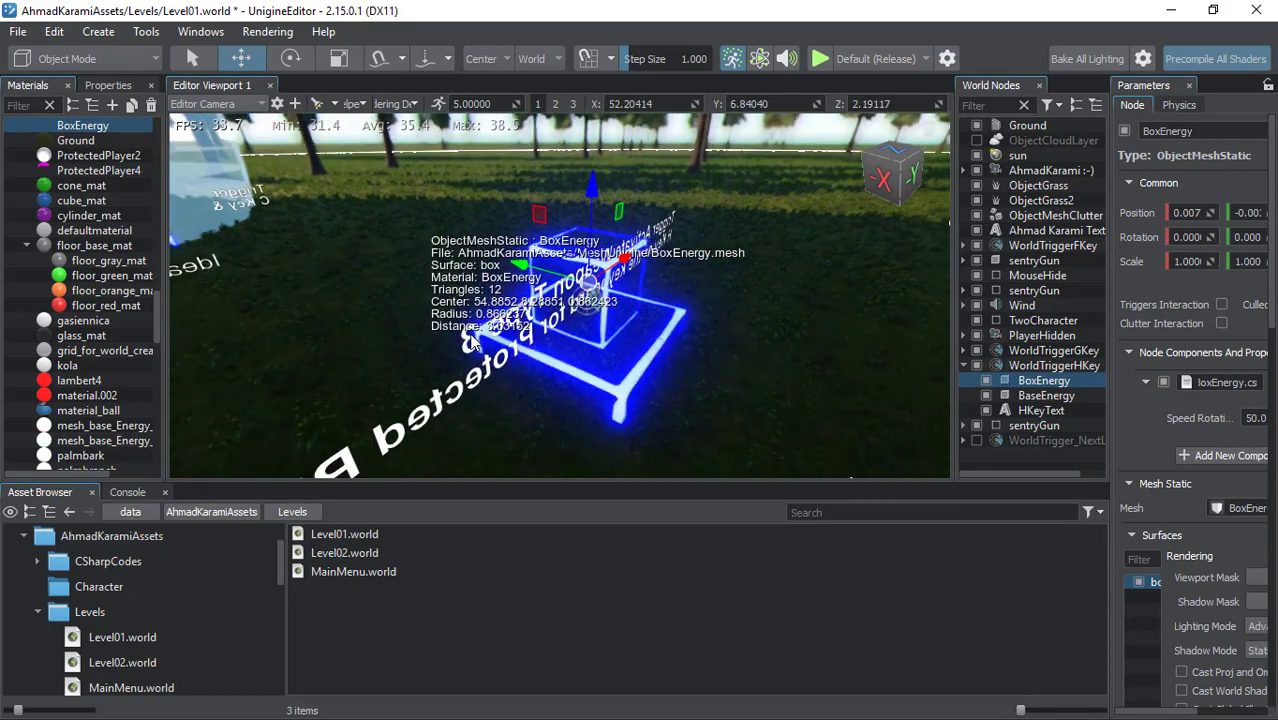
scroll(474, 340, down, 3)
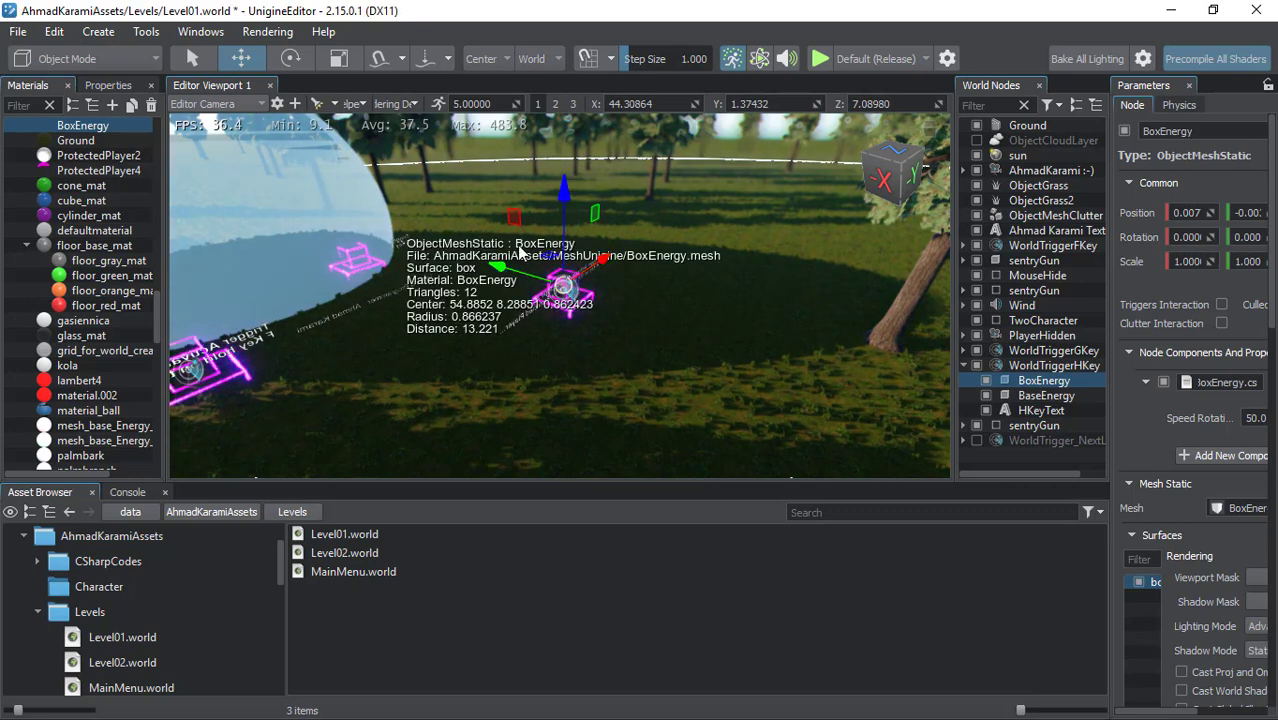
click(350, 104)
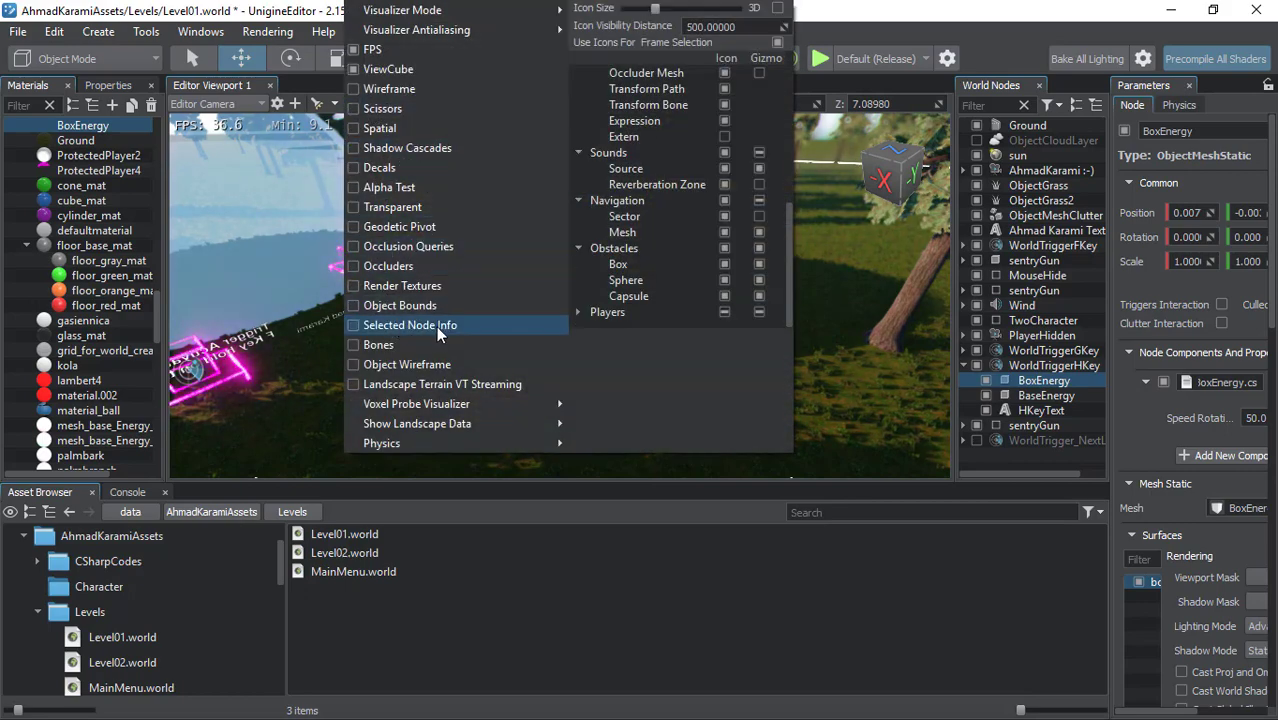
click(263, 409)
mouse_move(410, 405)
right_down()
mouse_move(464, 403)
mouse_move(80, 85)
right_up()
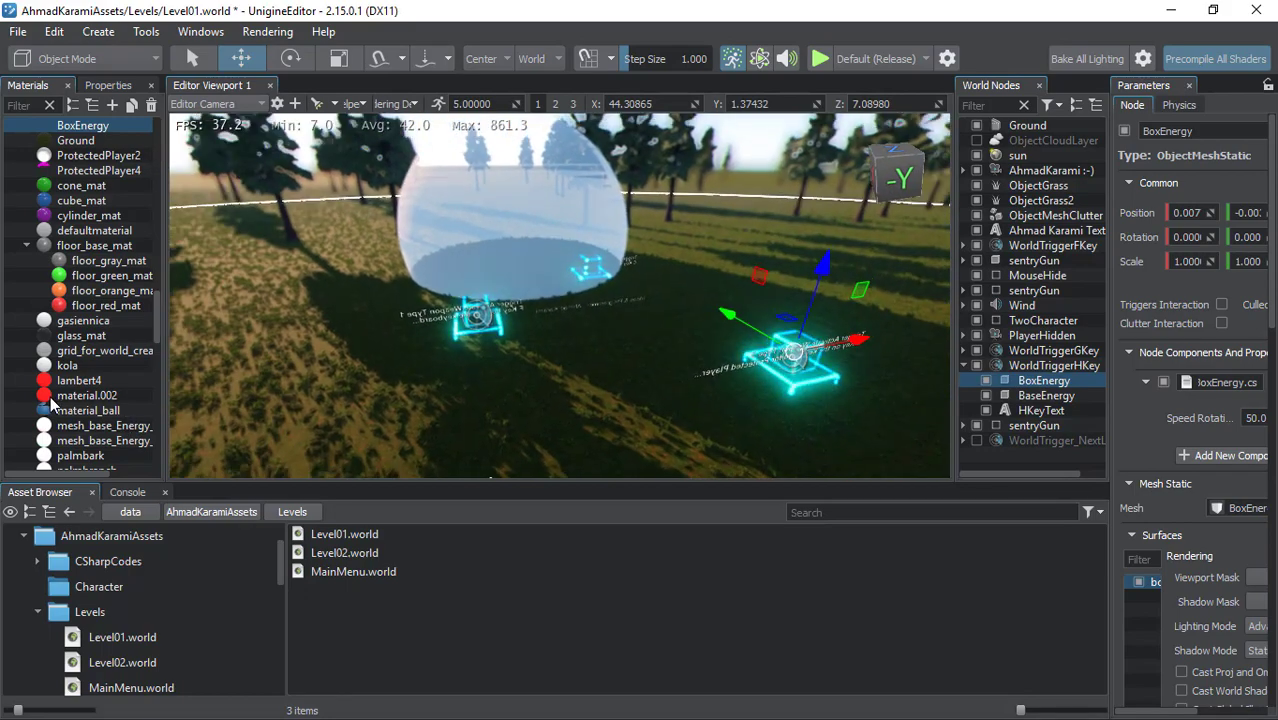
- Toggle Selected Node Info on and off for BoxEnergy, leaving its details overlay hidden
click(352, 102)
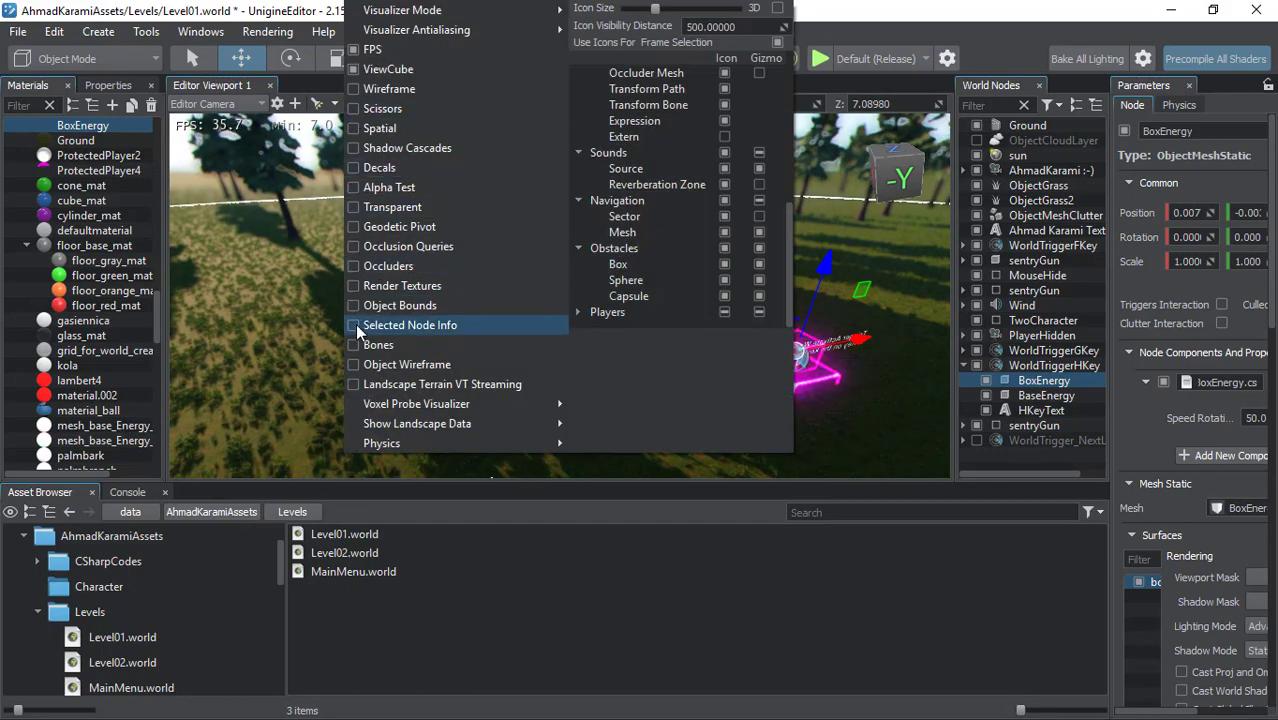
click(359, 326)
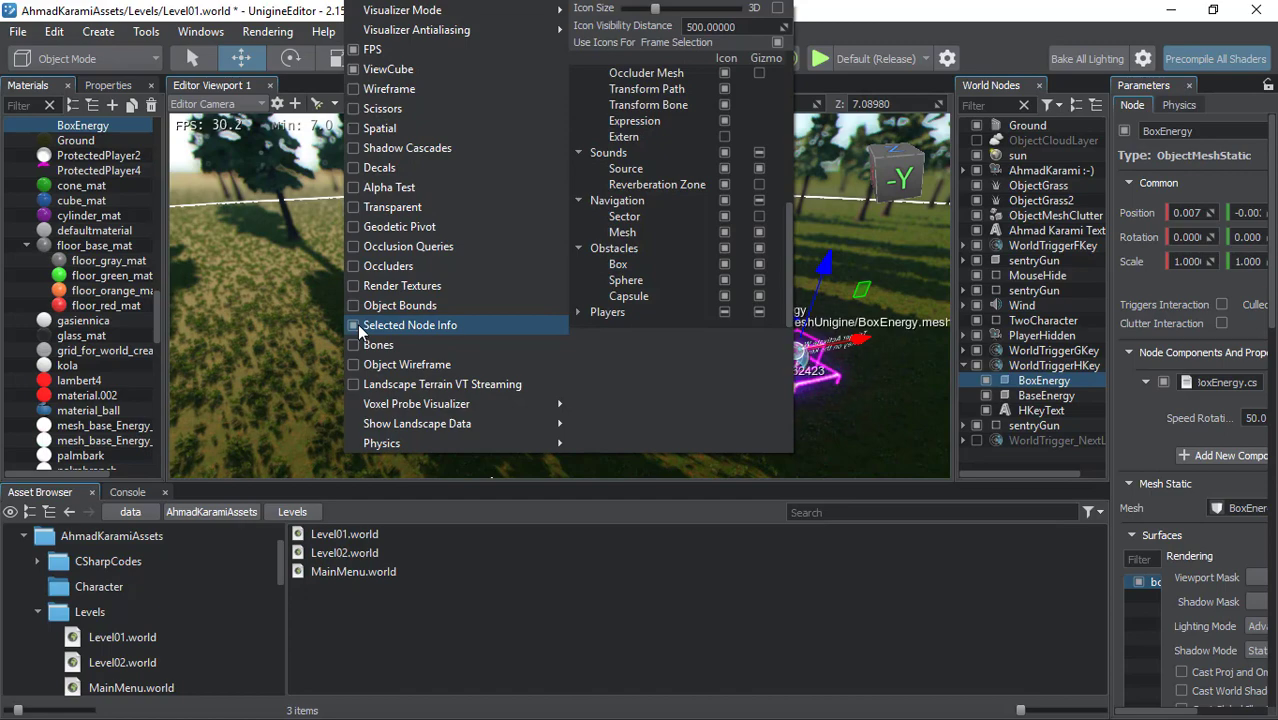
click(836, 289)
right_drag(836, 290, 489, 165)
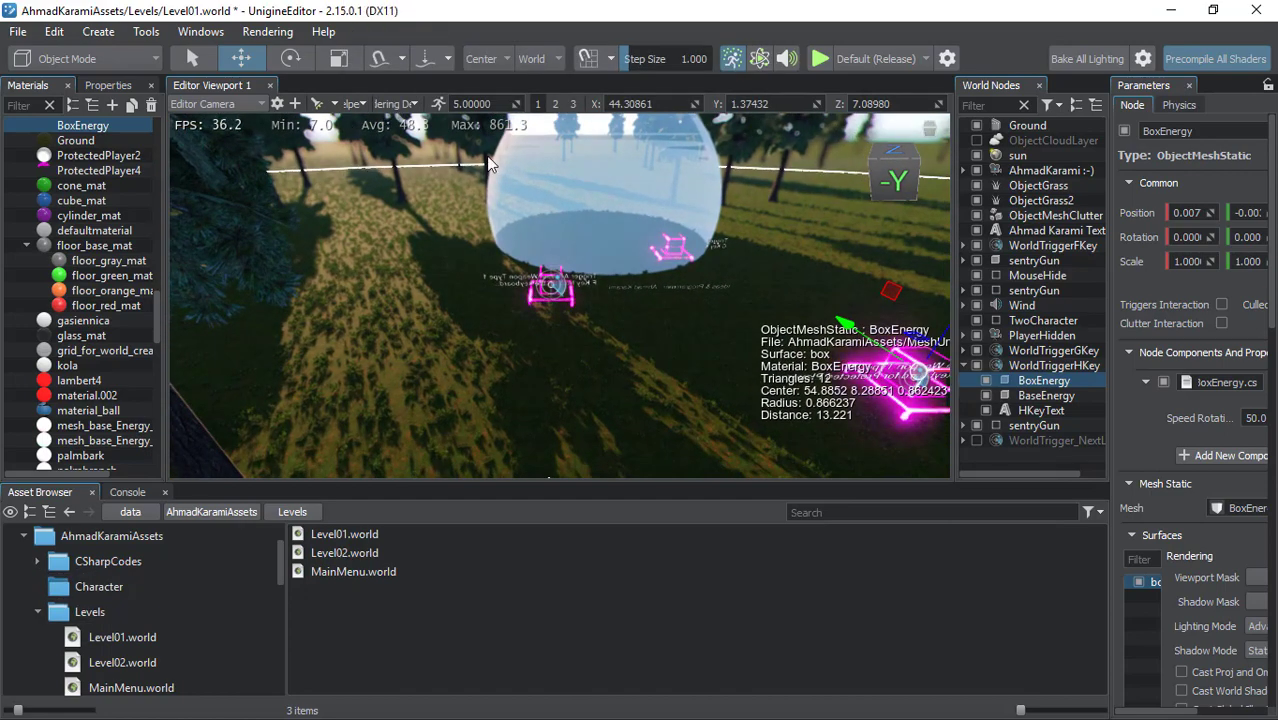
click(351, 105)
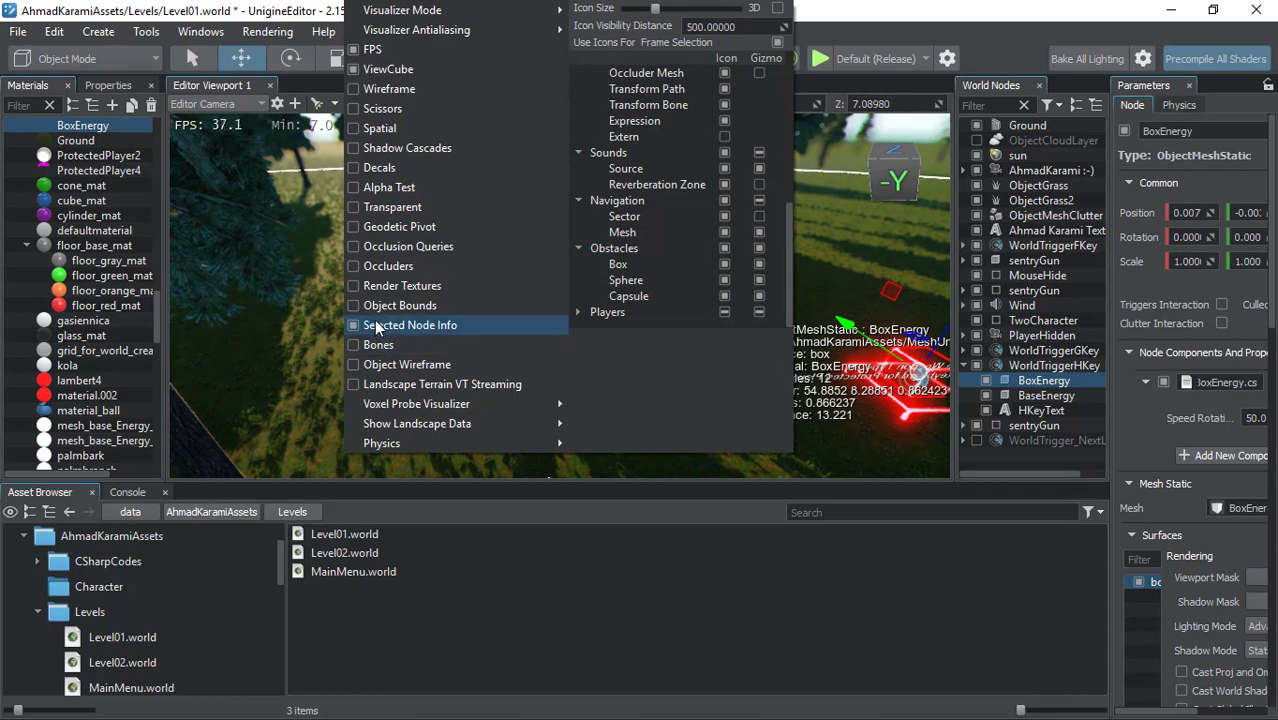
click(379, 327)
click(379, 327)
click(381, 327)
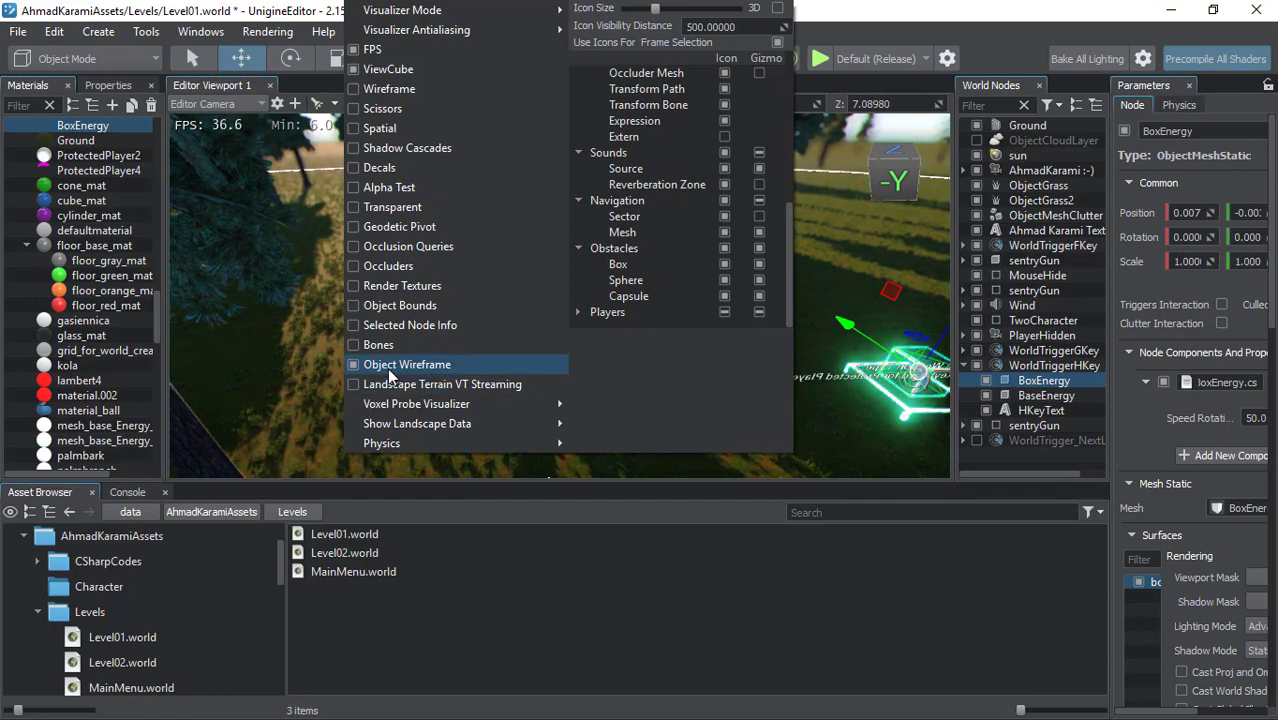
- Focus on BoxEnergy, then orbit and zoom to view it up close
click(855, 400)
key(f)
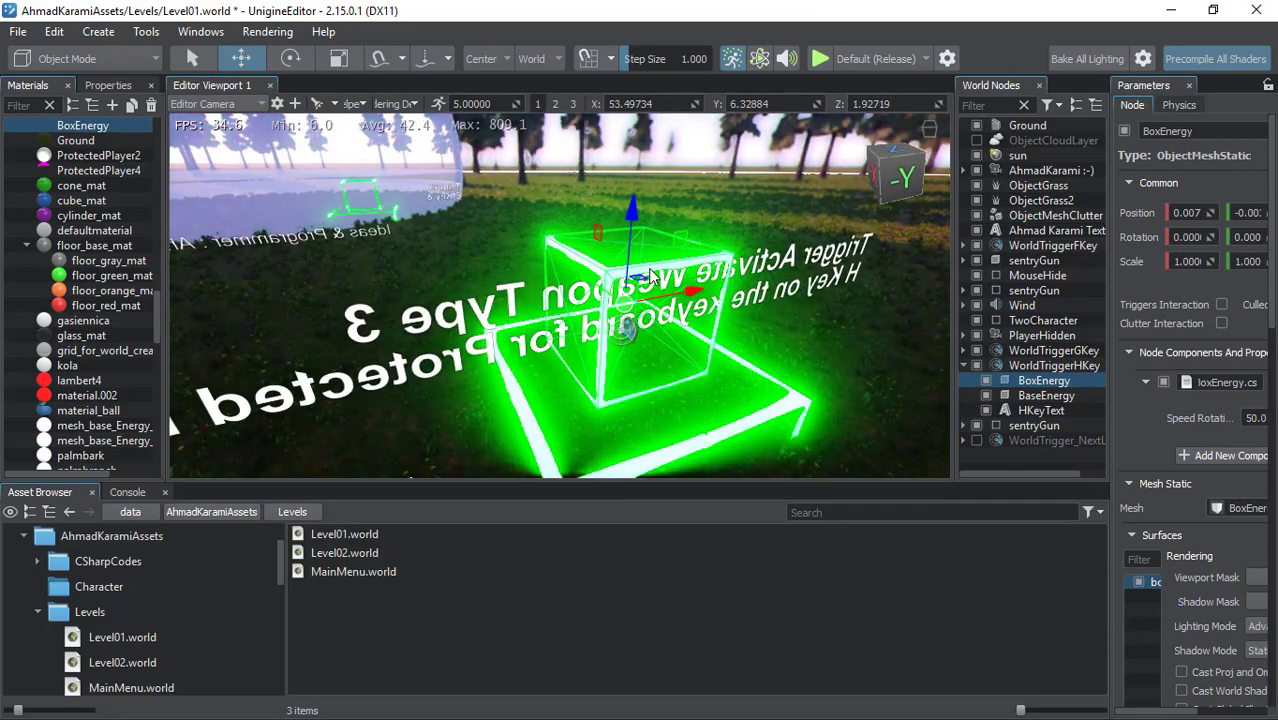
mouse_move(645, 320)
alt+mouse_down()
mouse_move(698, 268)
mouse_move(755, 323)
alt+mouse_up()
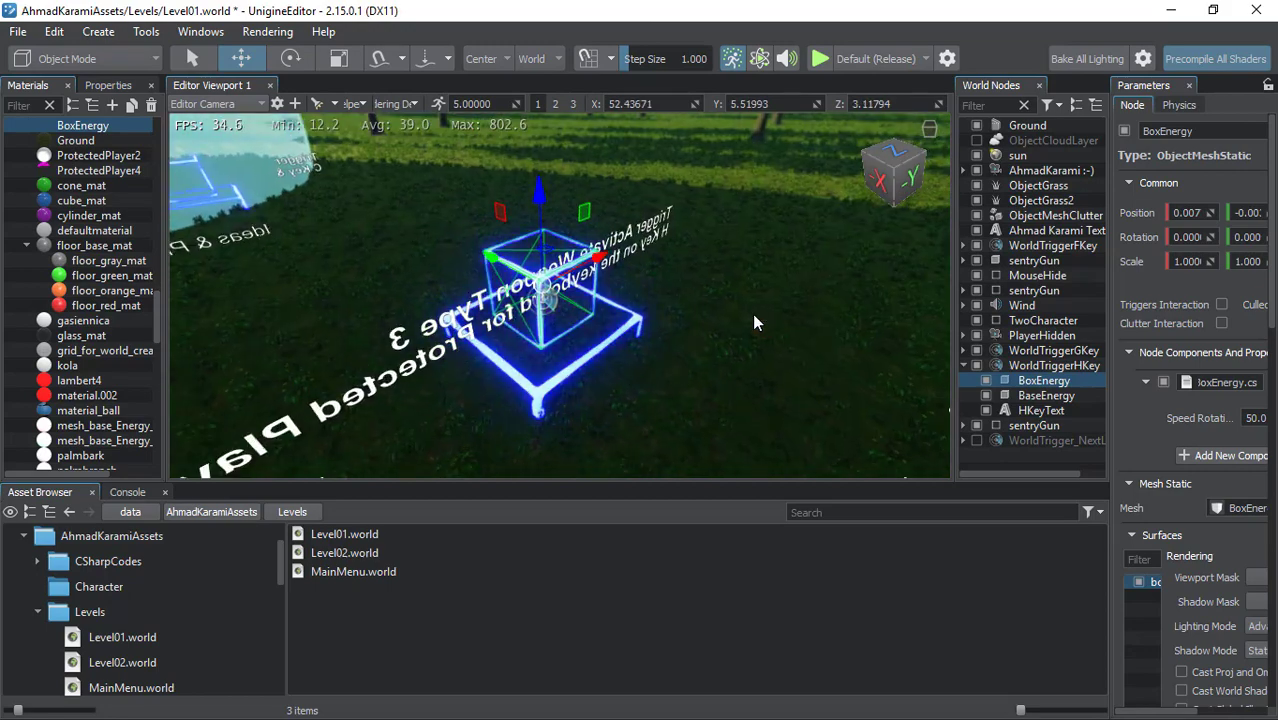
scroll(760, 312, up, 2)
scroll(505, 257, up, 2)
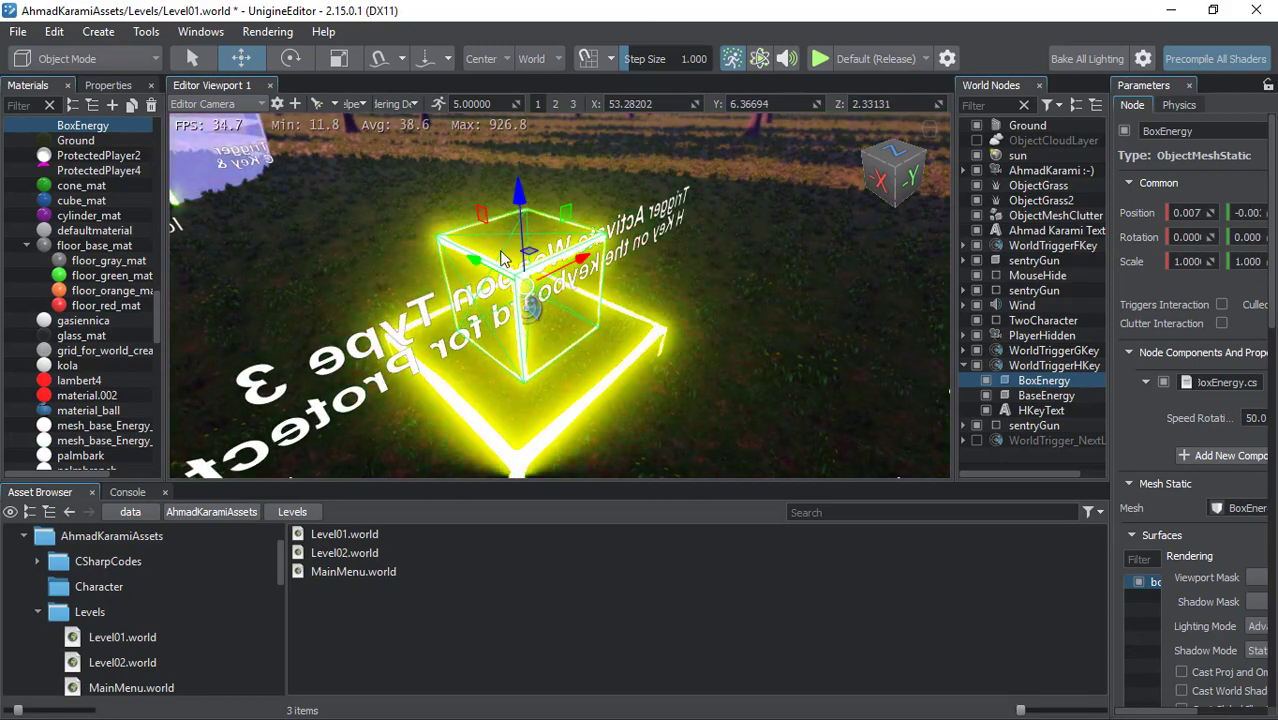
mouse_move(505, 257)
alt+mouse_down()
mouse_move(798, 287)
mouse_move(668, 240)
mouse_move(1260, 195)
mouse_move(607, 262)
alt+mouse_up()
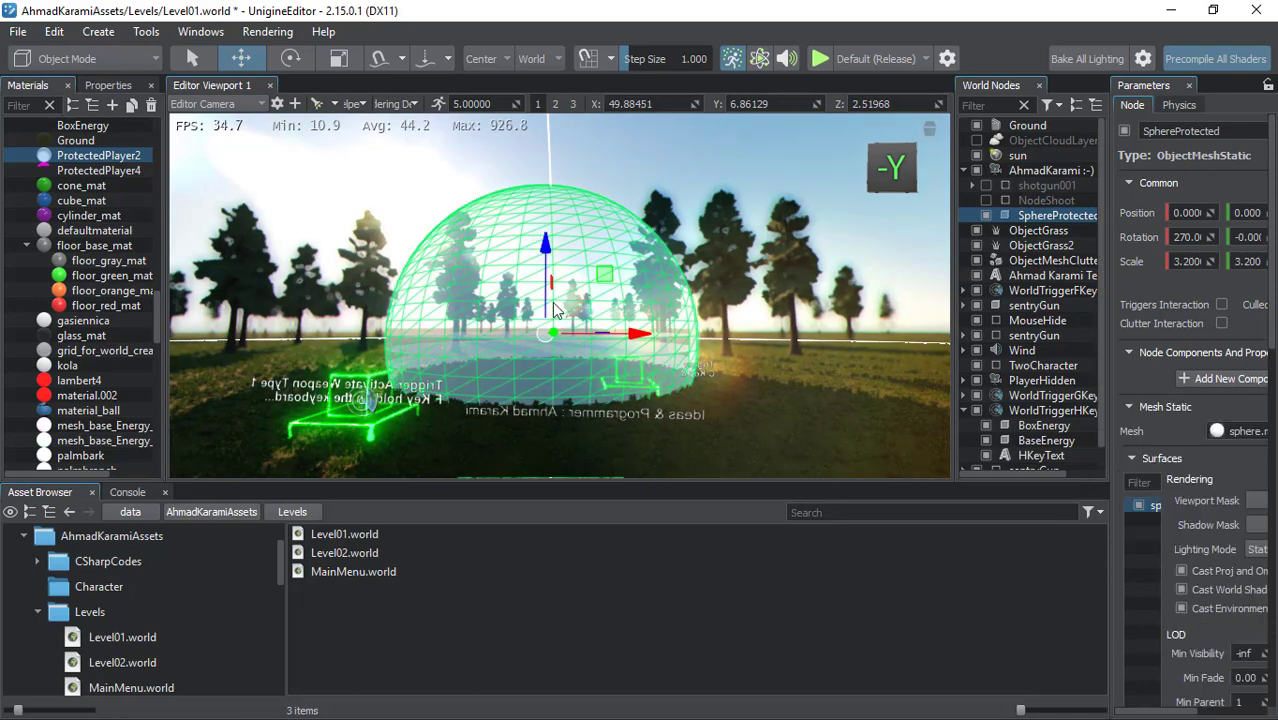
scroll(468, 293, up, 3)
scroll(468, 313, down, 3)
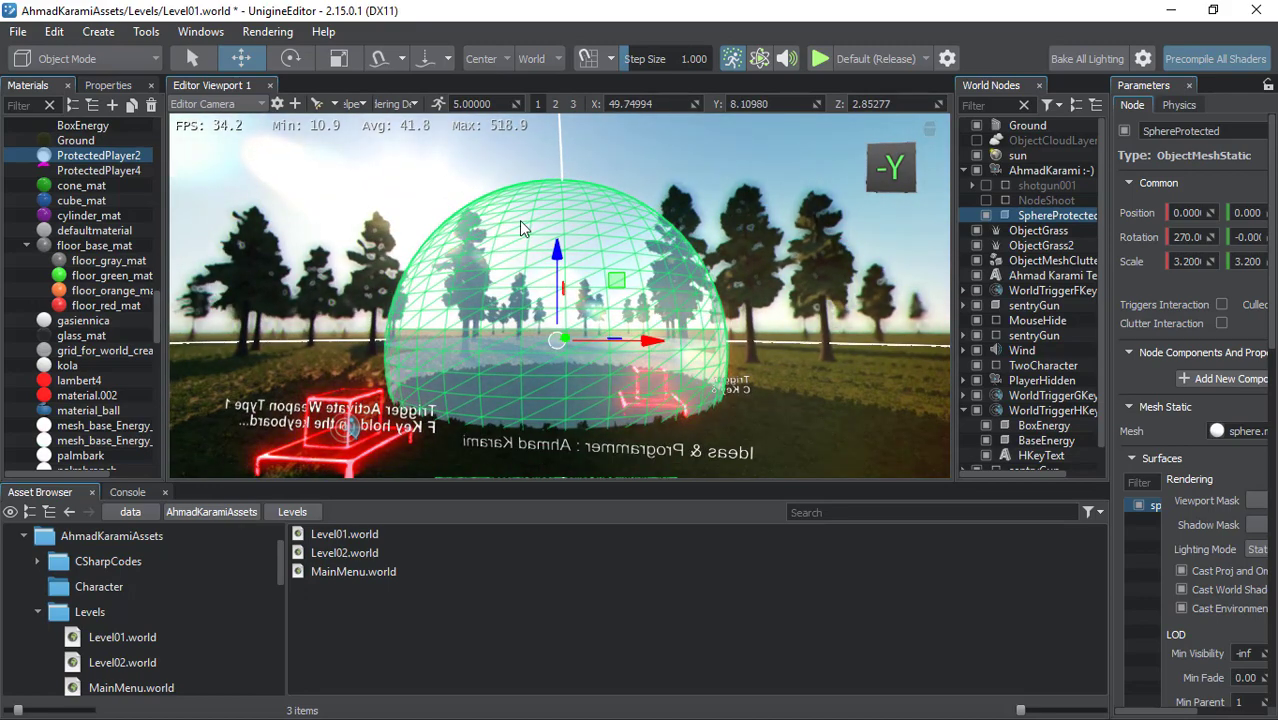
- Rotate the view so the SphereProtected dome sits on the right, with the Helpers list reopened
click(349, 103)
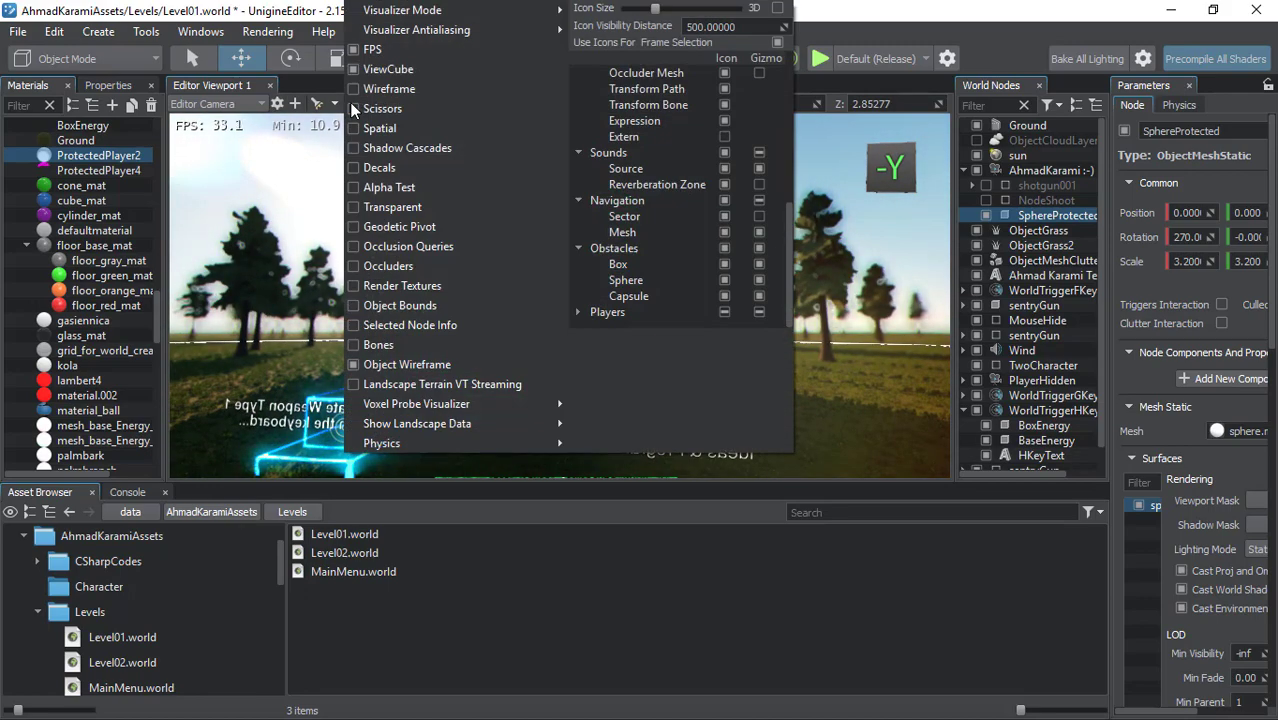
right_drag(300, 200, 157, 202)
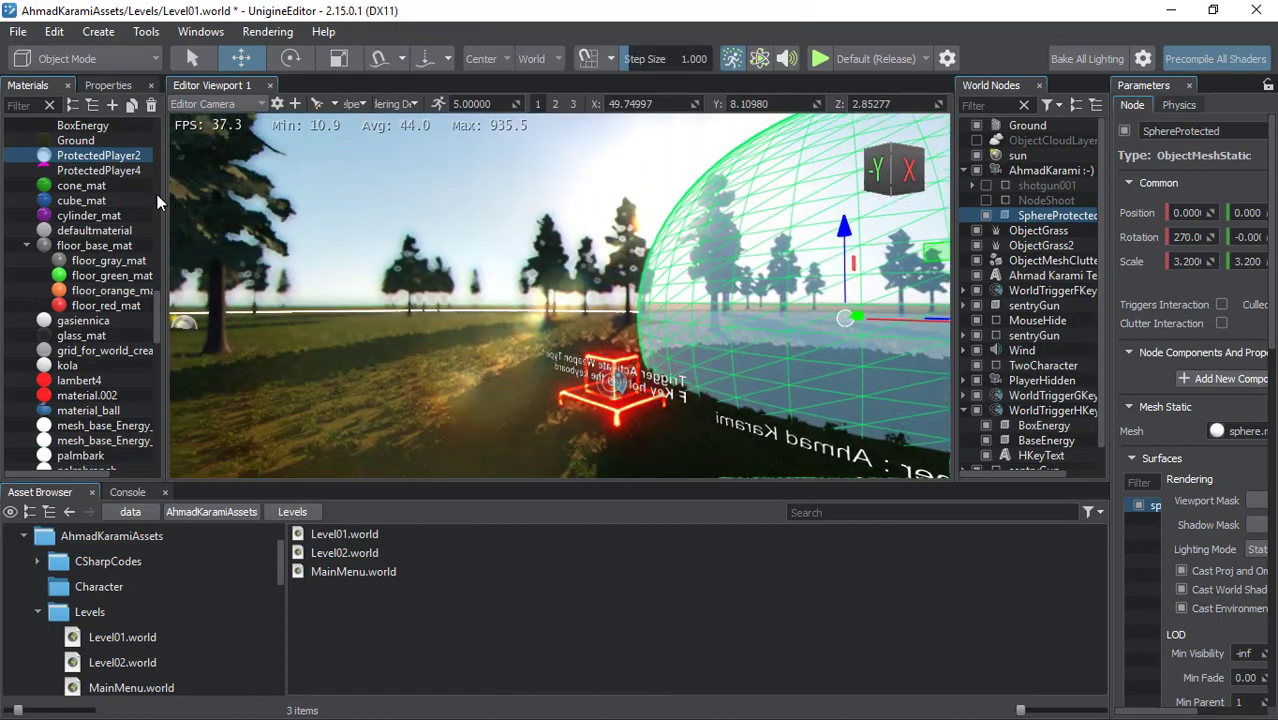
click(336, 104)
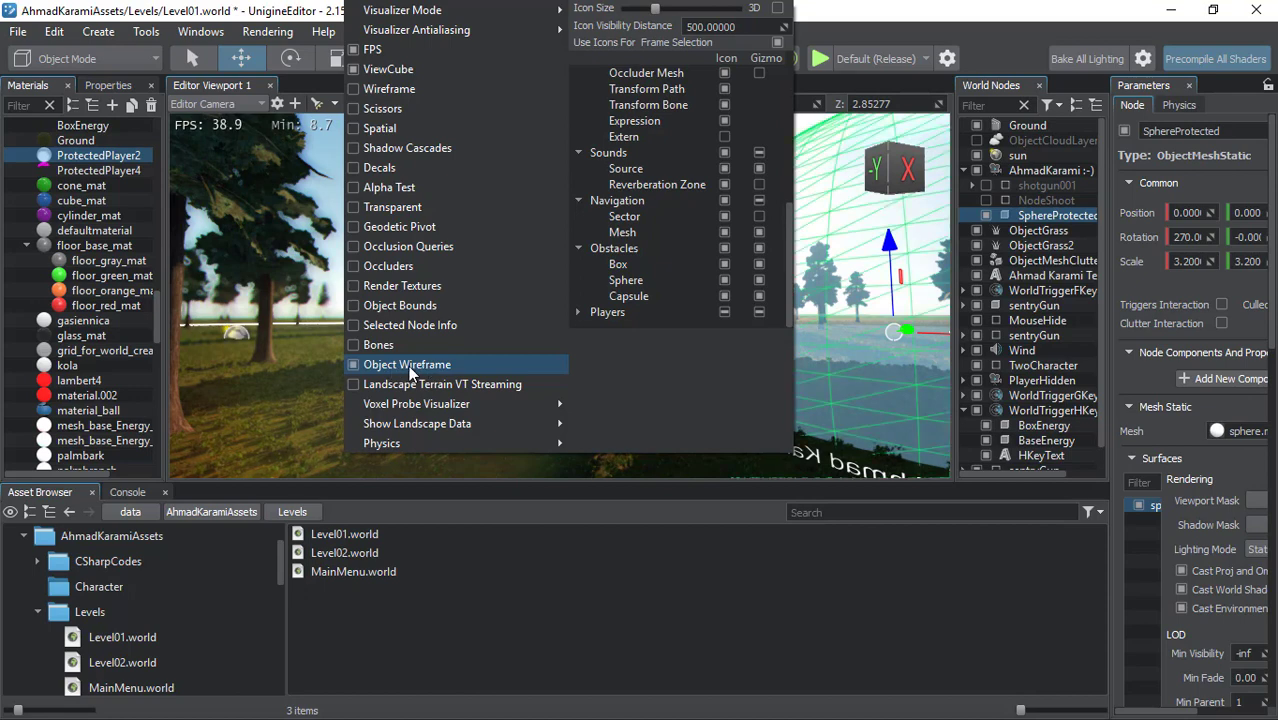
- Toggle Object Wireframe off and on, then reveal Voxel Probe Visualizer's Enabled, Grid Size and Sphere Scale options
click(396, 368)
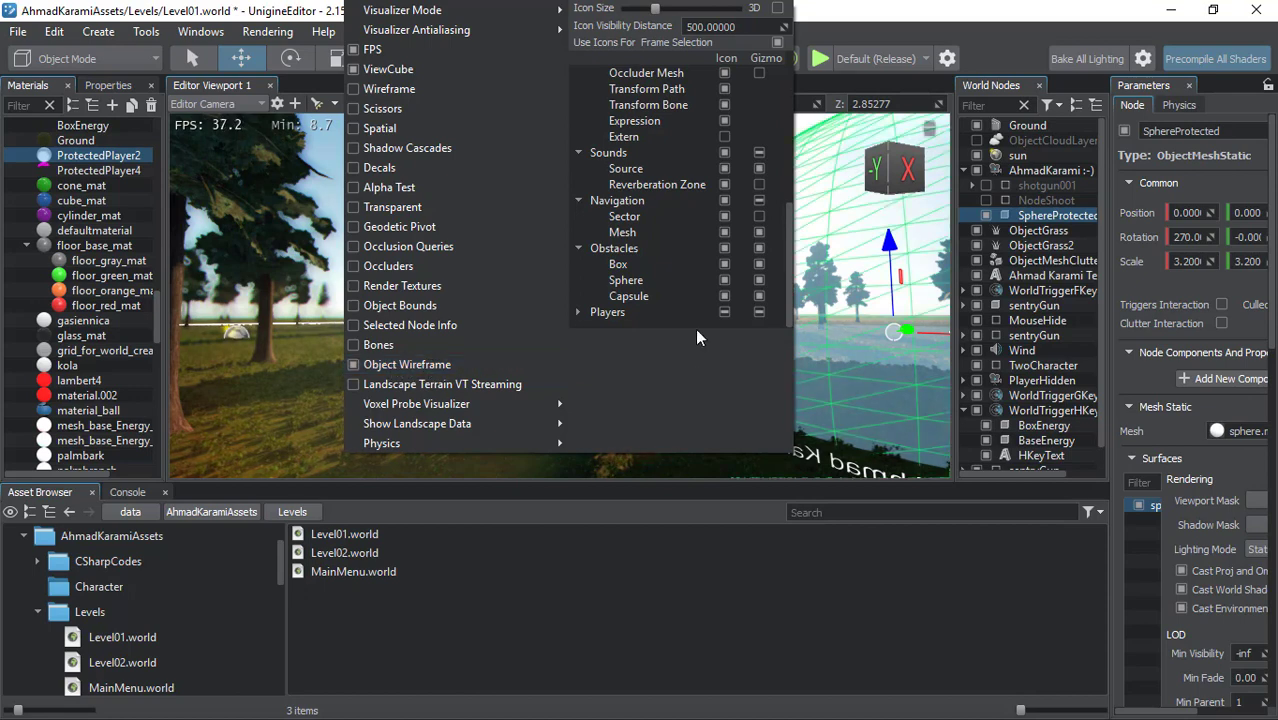
click(391, 365)
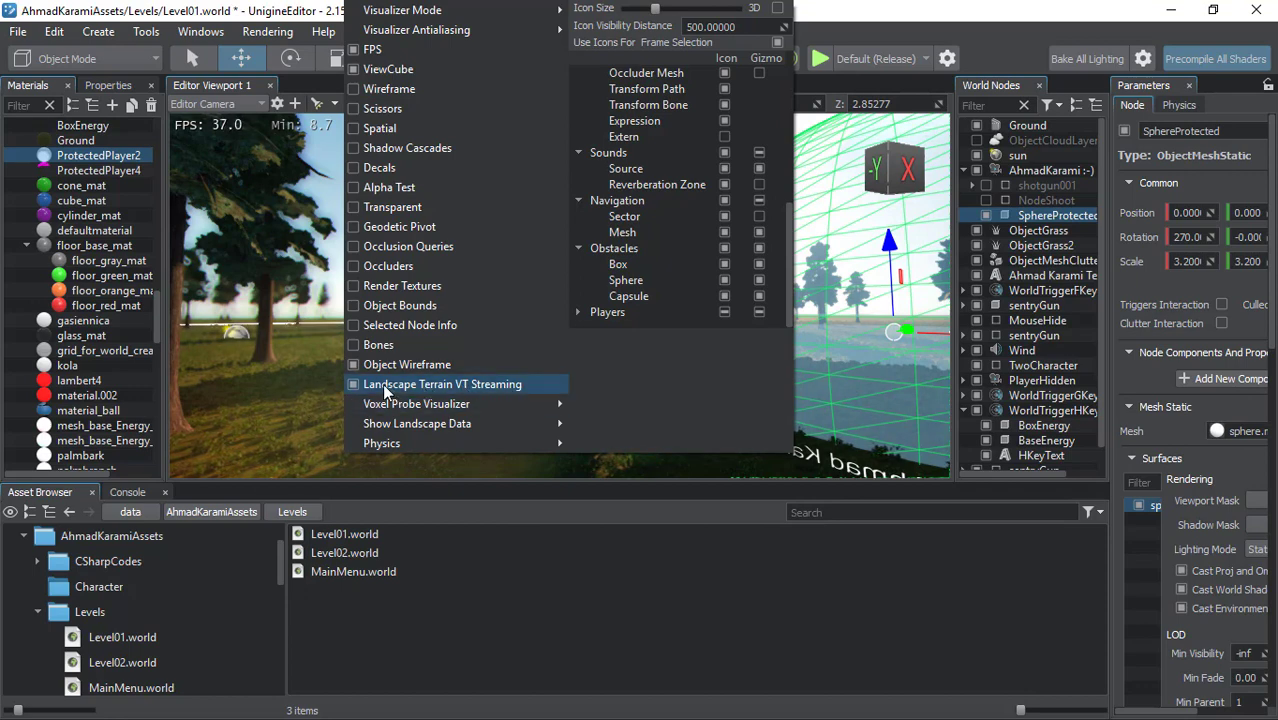
mouse_move(353, 410)
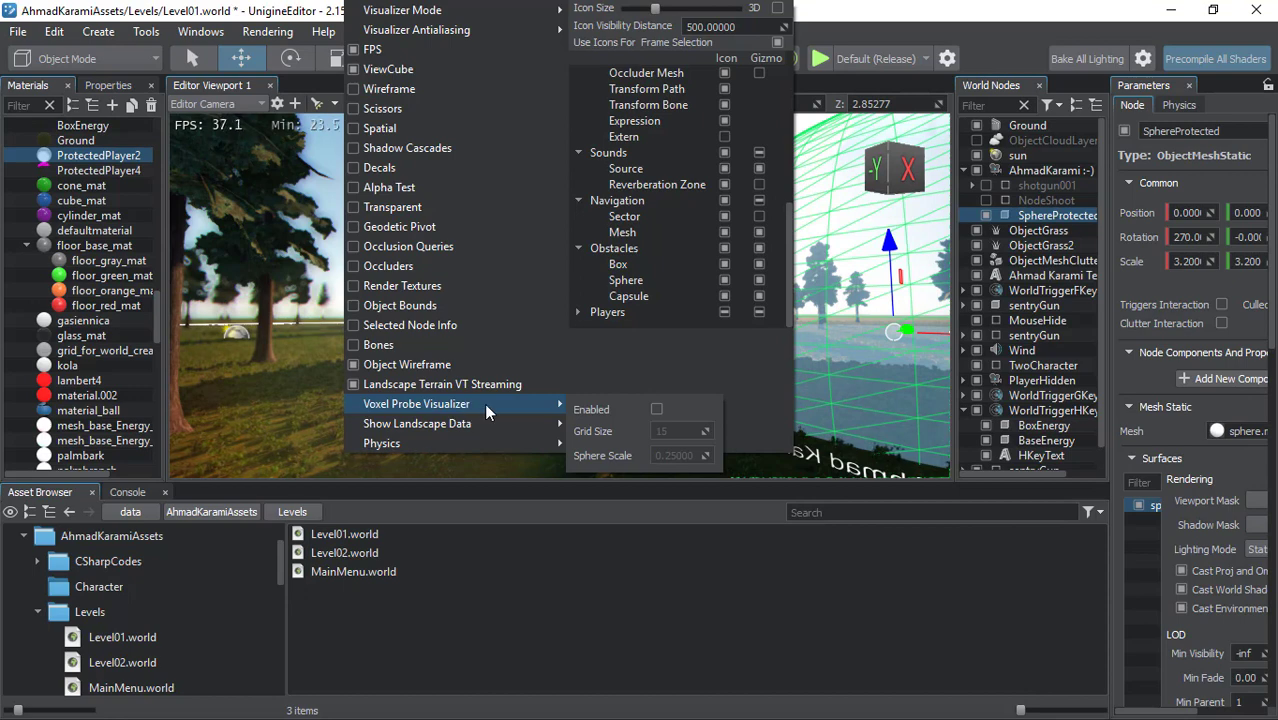
mouse_move(470, 424)
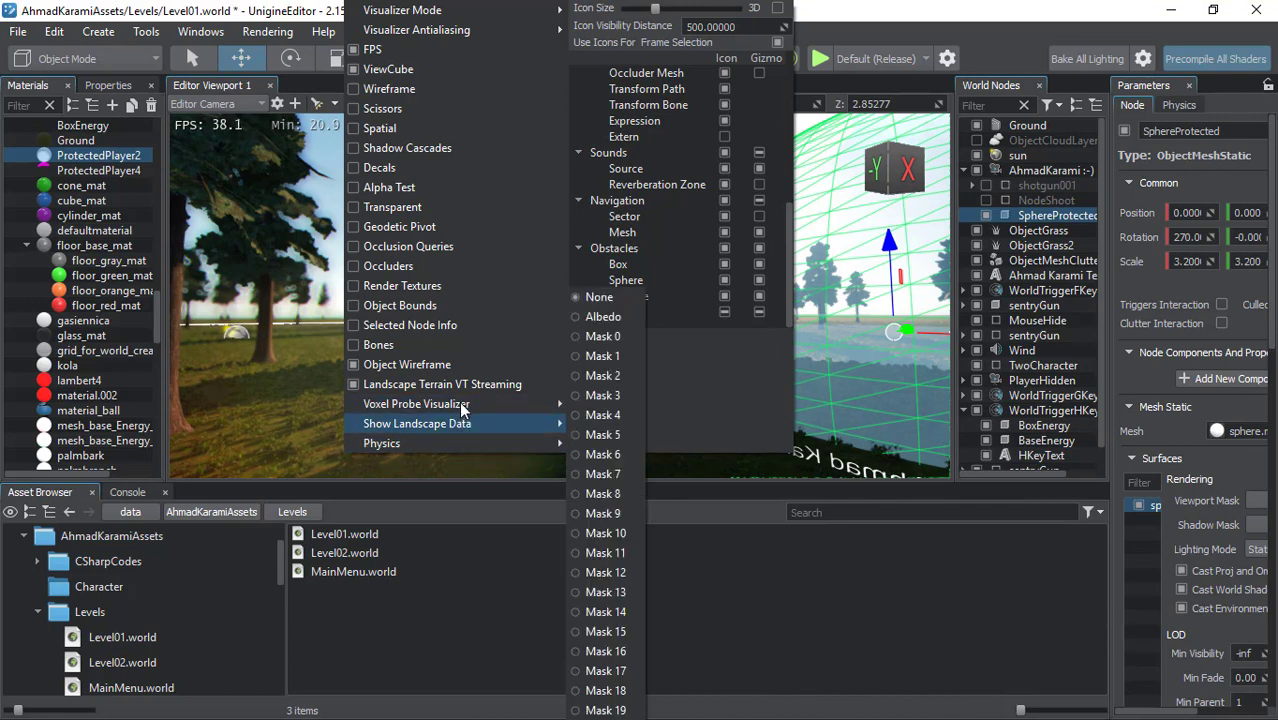
mouse_move(520, 404)
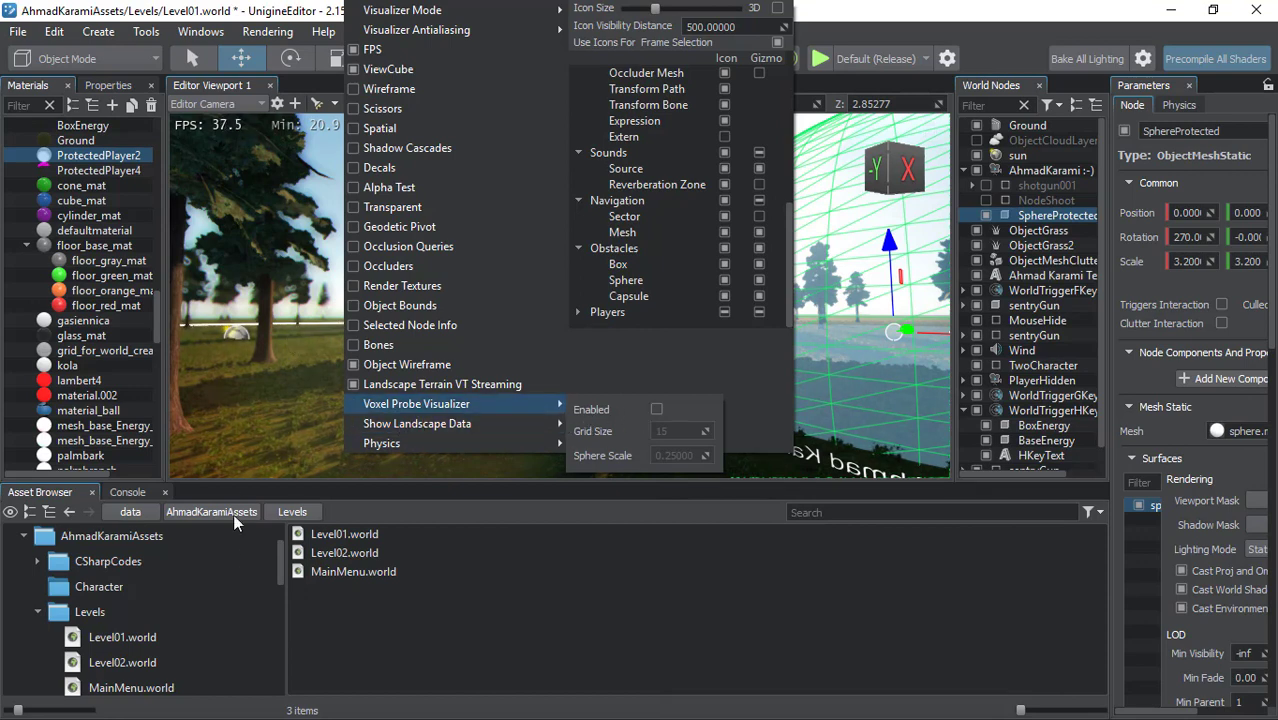
- Open the RobotsIsland project .world file from the data folder, answering the Save World prompt
click(141, 538)
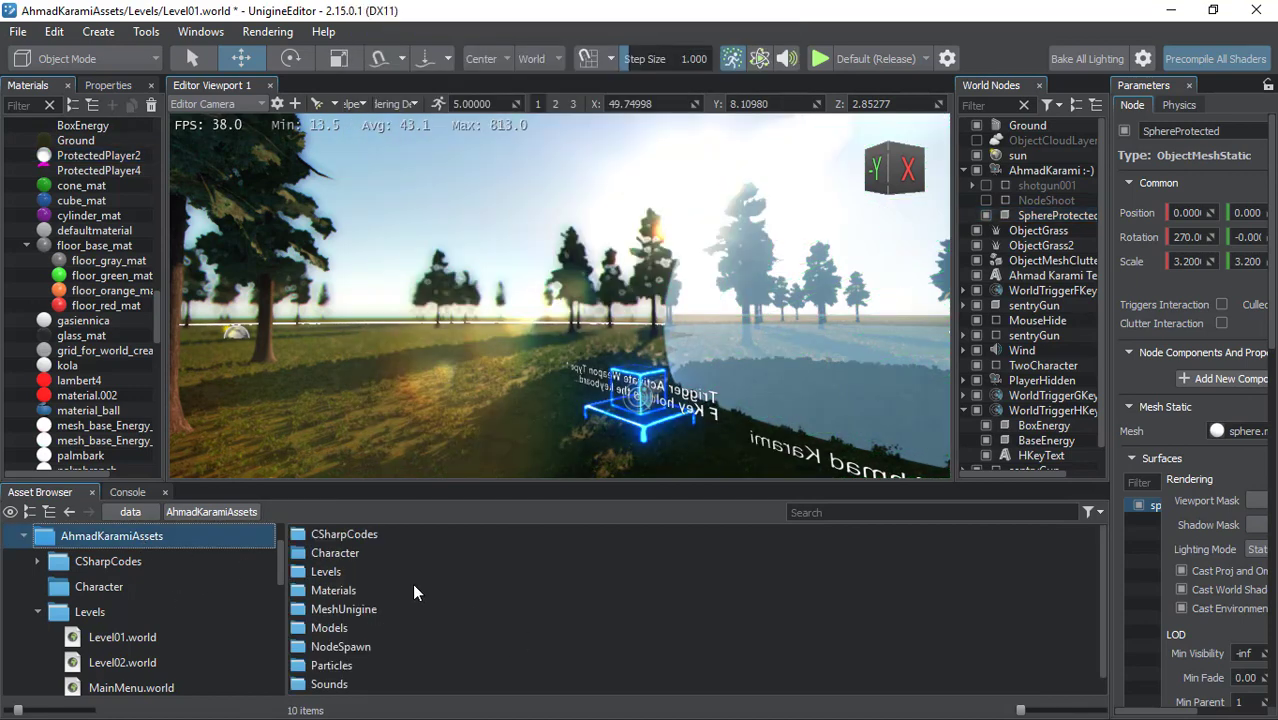
scroll(172, 538, up, 2)
click(73, 572)
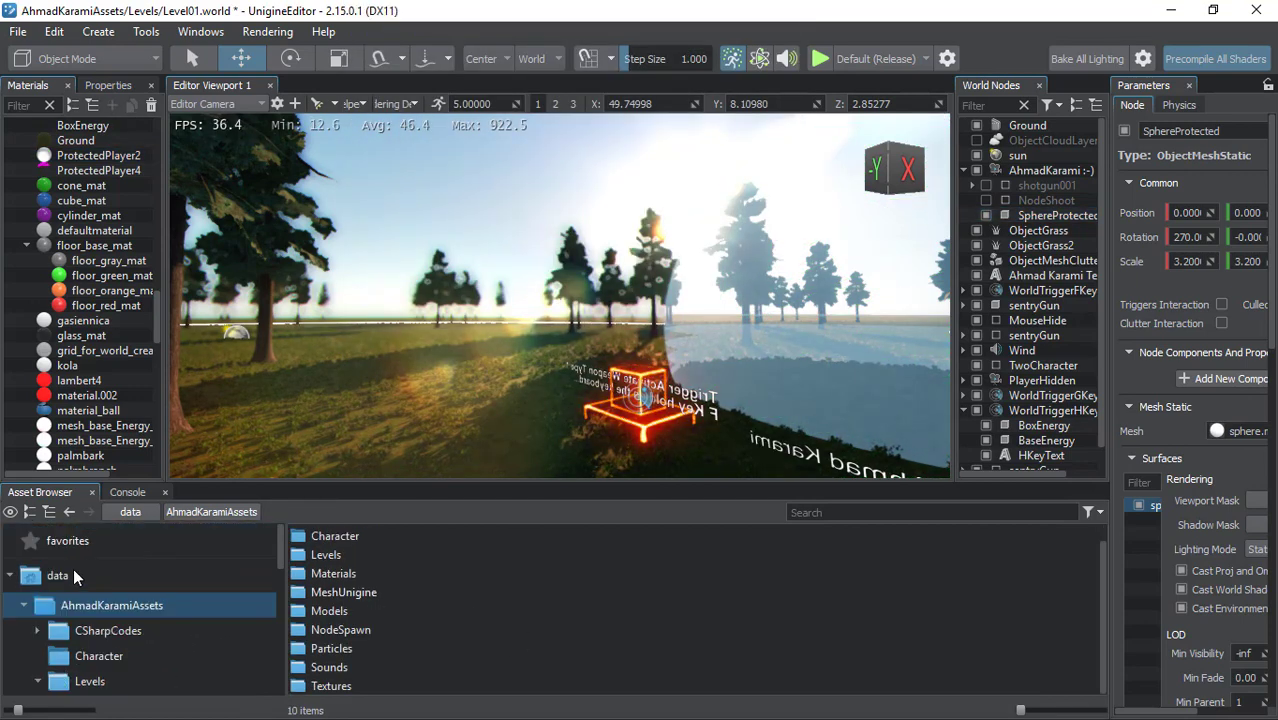
double_click(451, 610)
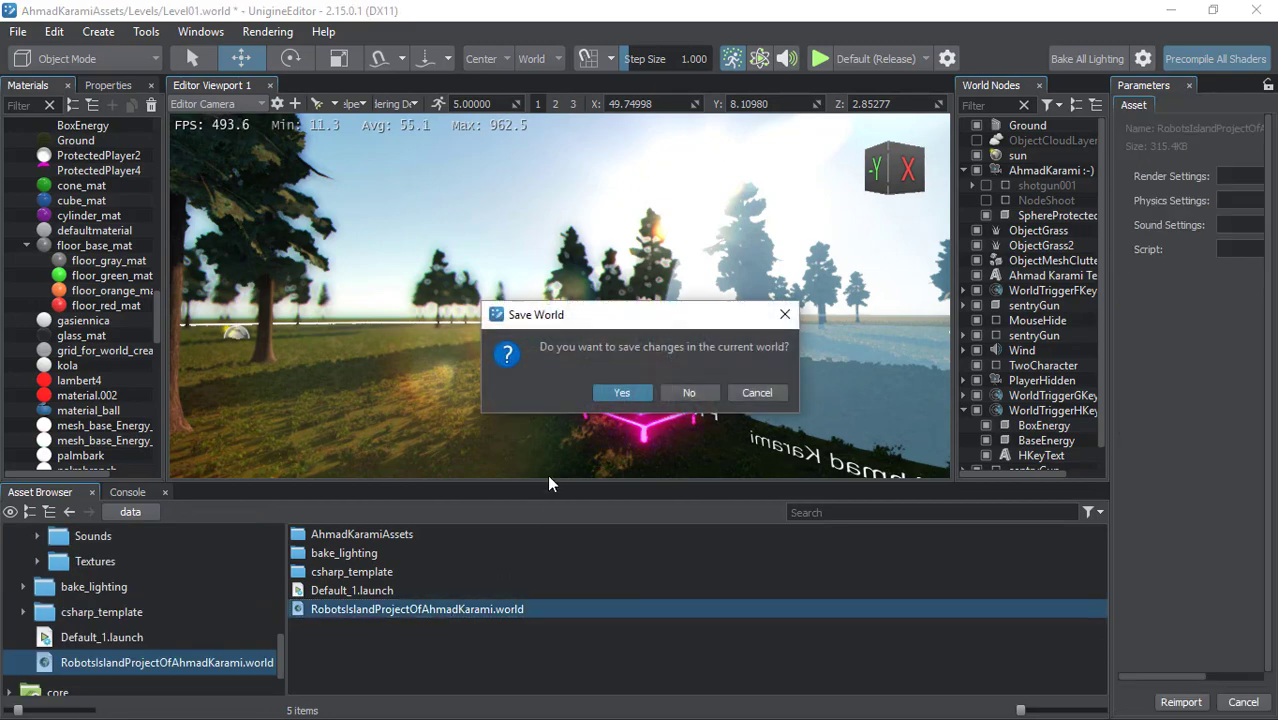
click(702, 391)
mouse_move(508, 353)
right_down()
mouse_move(409, 380)
mouse_move(269, 283)
right_up()
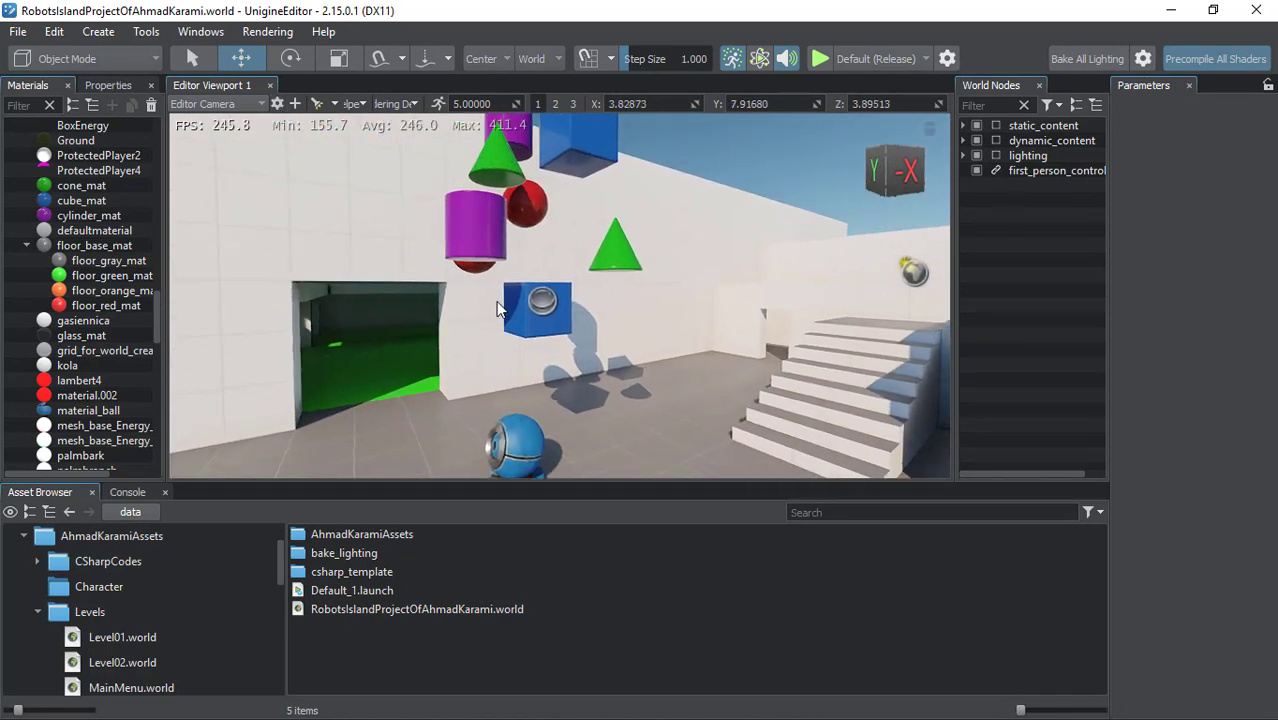
- Orbit toward the blue ball and wall, then show the Helpers Physics submenu (Shapes, Joints, Contacts)
mouse_move(497, 310)
right_down()
mouse_move(467, 209)
mouse_move(310, 195)
mouse_move(313, 155)
right_up()
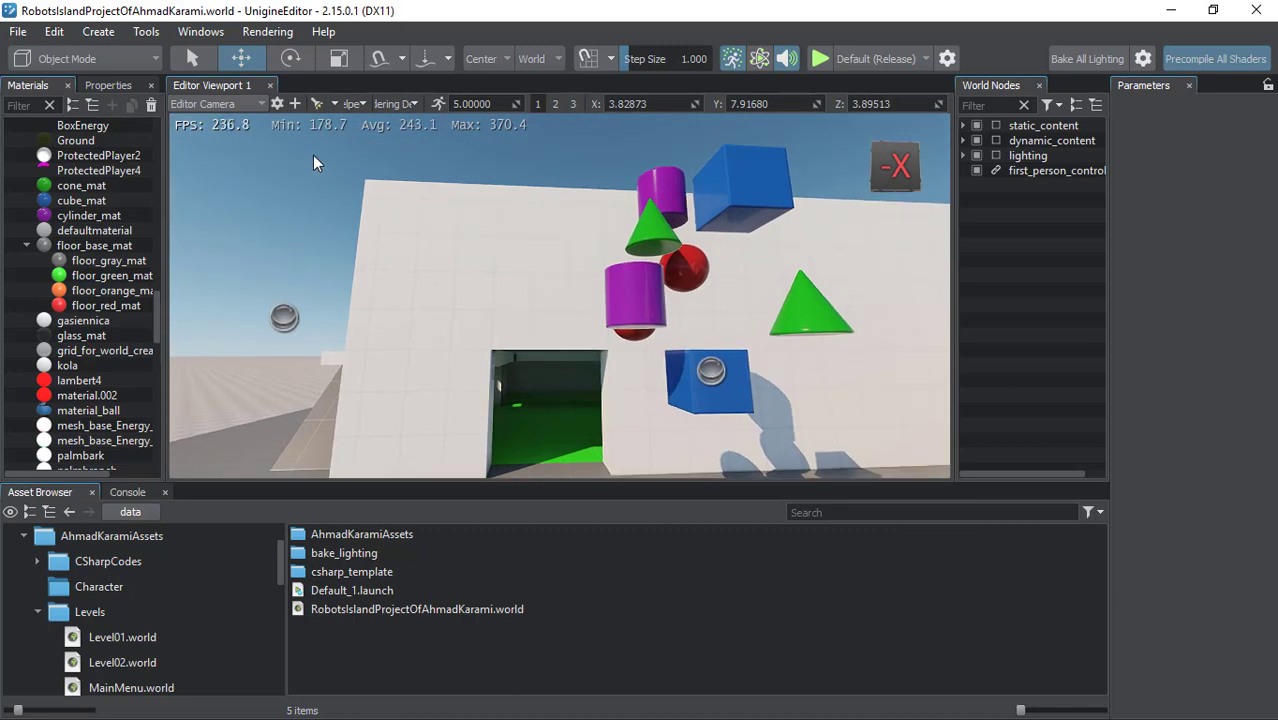
click(354, 105)
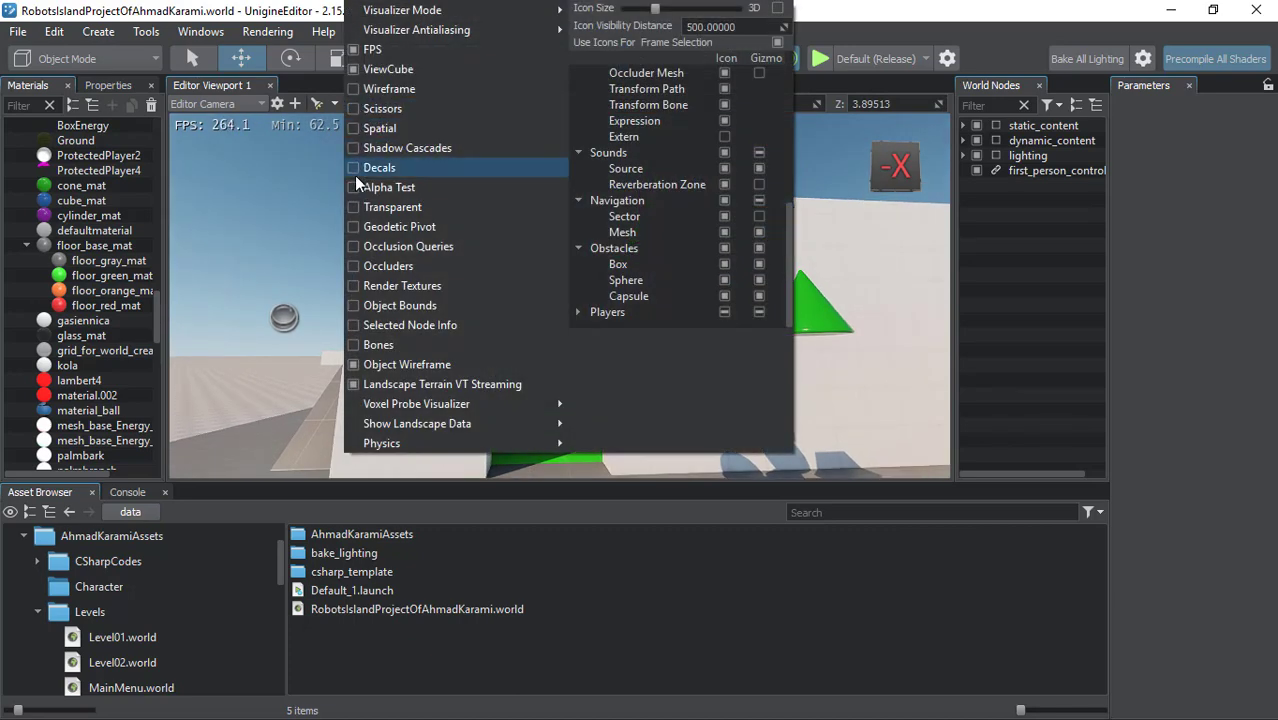
mouse_move(747, 354)
right_down()
mouse_move(812, 258)
mouse_move(810, 235)
right_up()
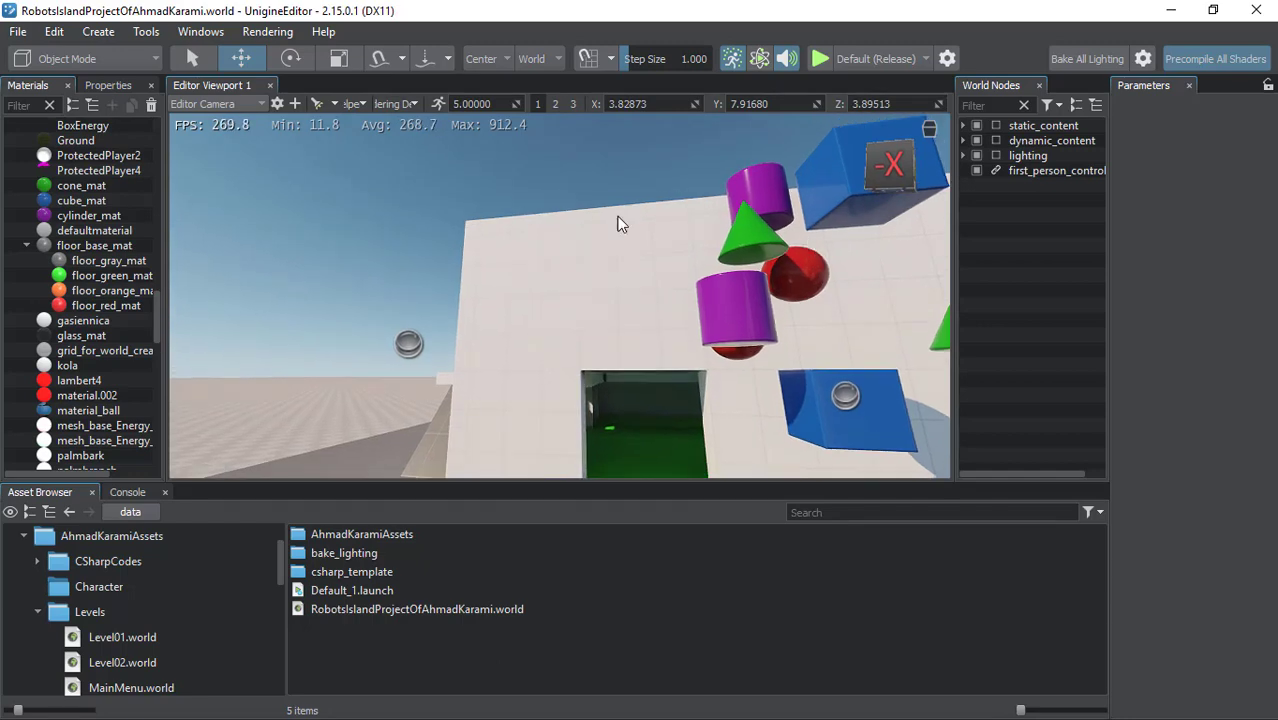
click(362, 105)
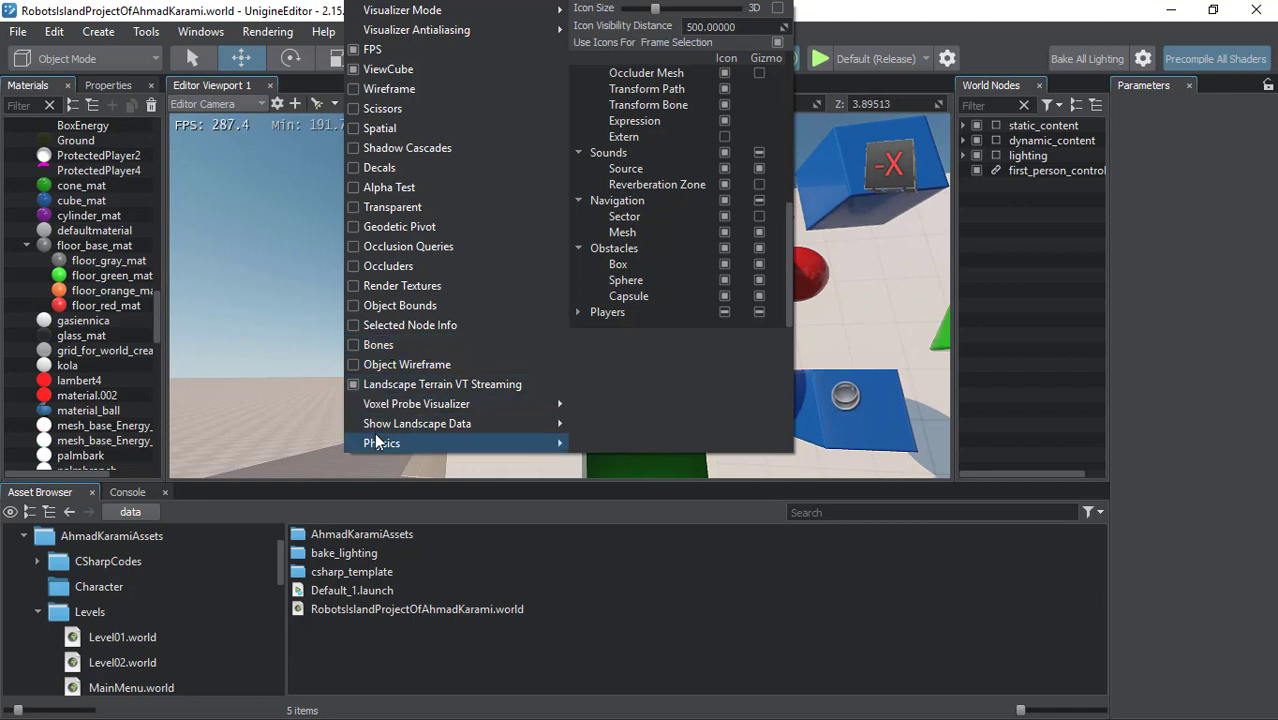
mouse_move(386, 446)
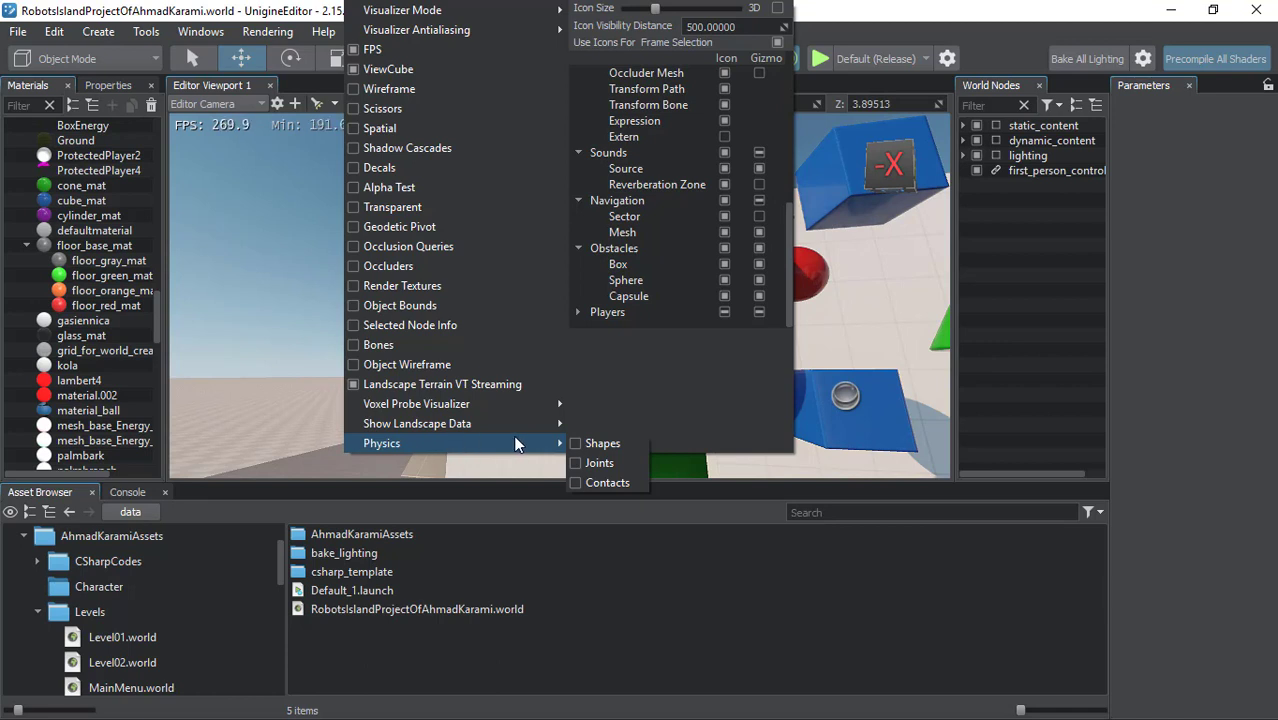
- Enable Physics Shapes, move close to the upper cone and cylinder, and reopen the Helpers menu
click(597, 445)
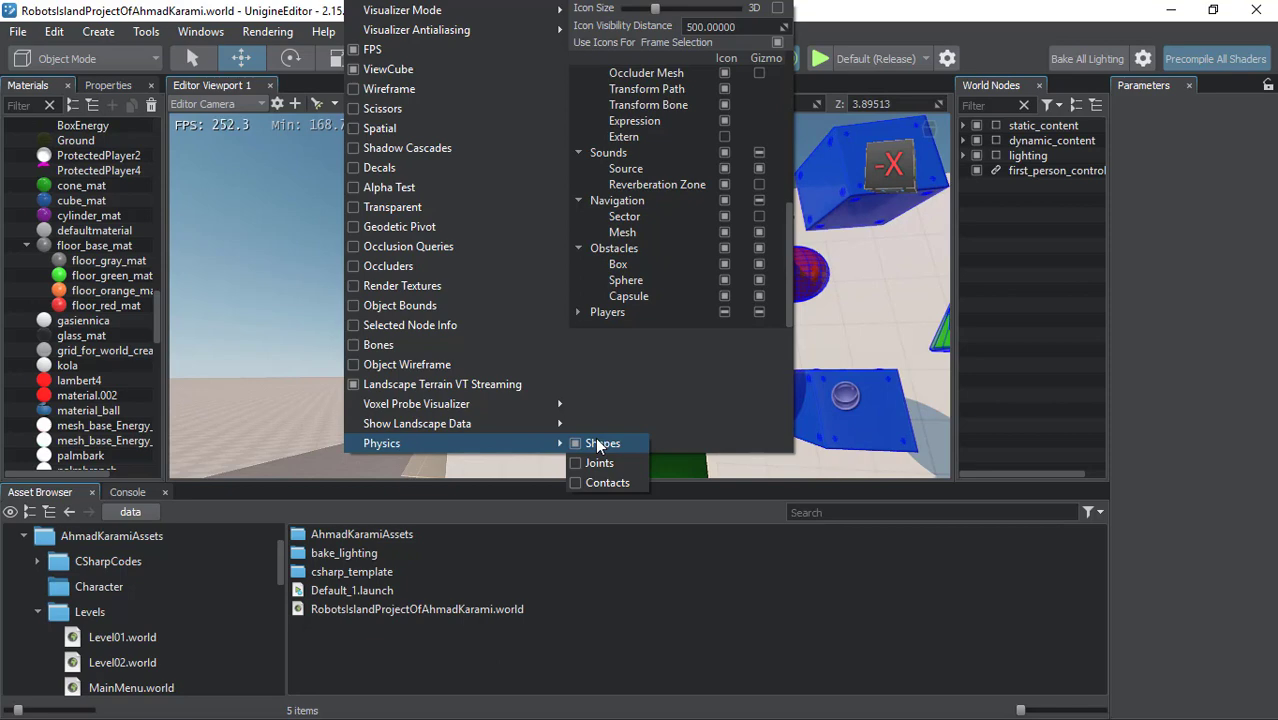
key(Escape)
key(Escape)
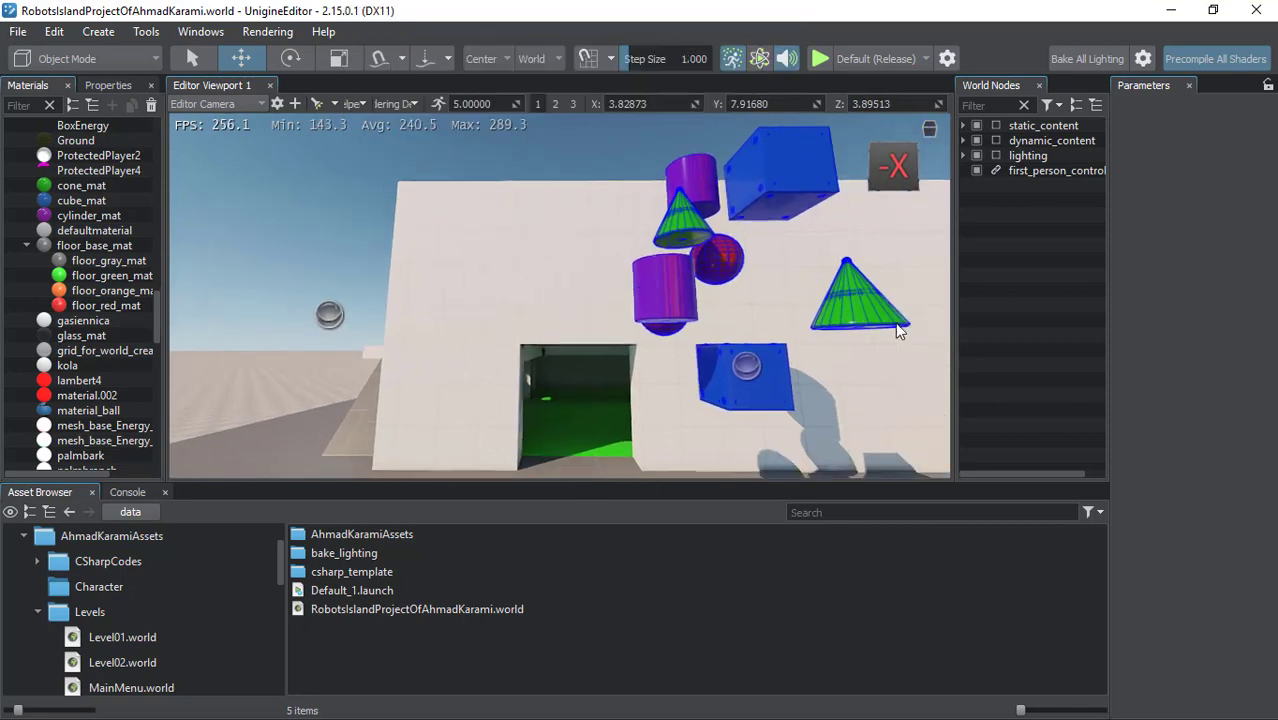
key(f)
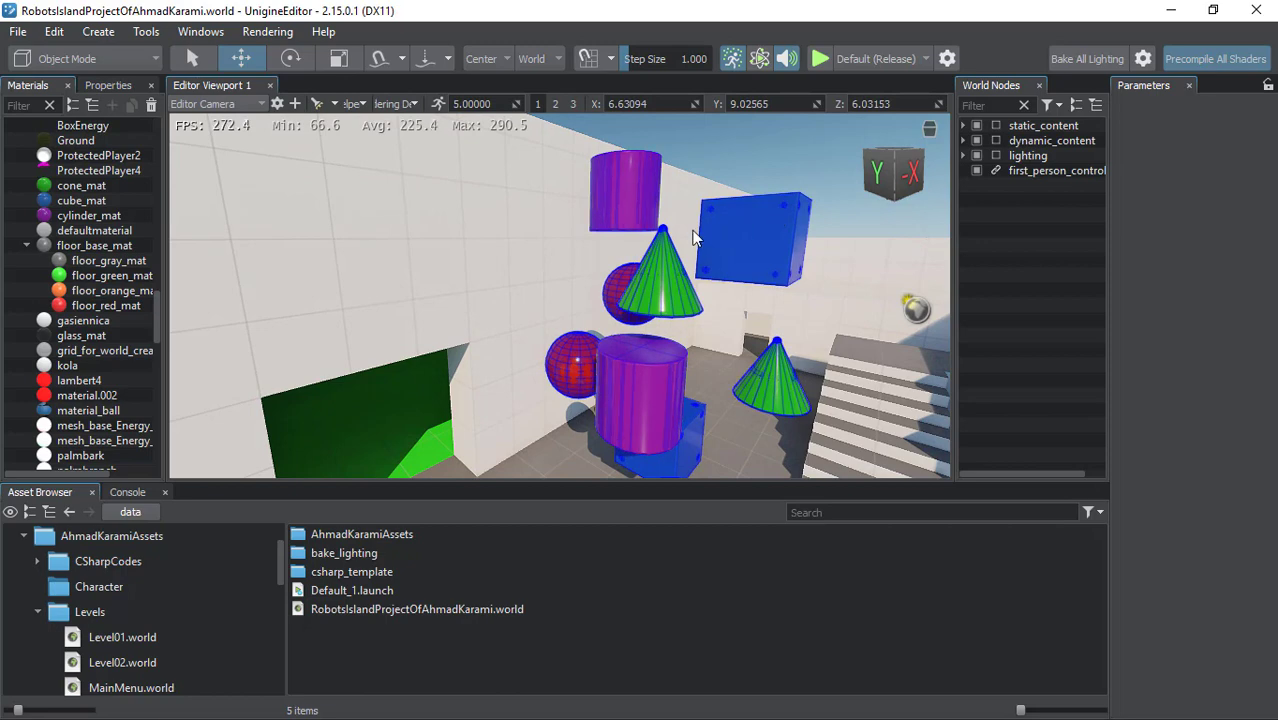
scroll(693, 237, up, 3)
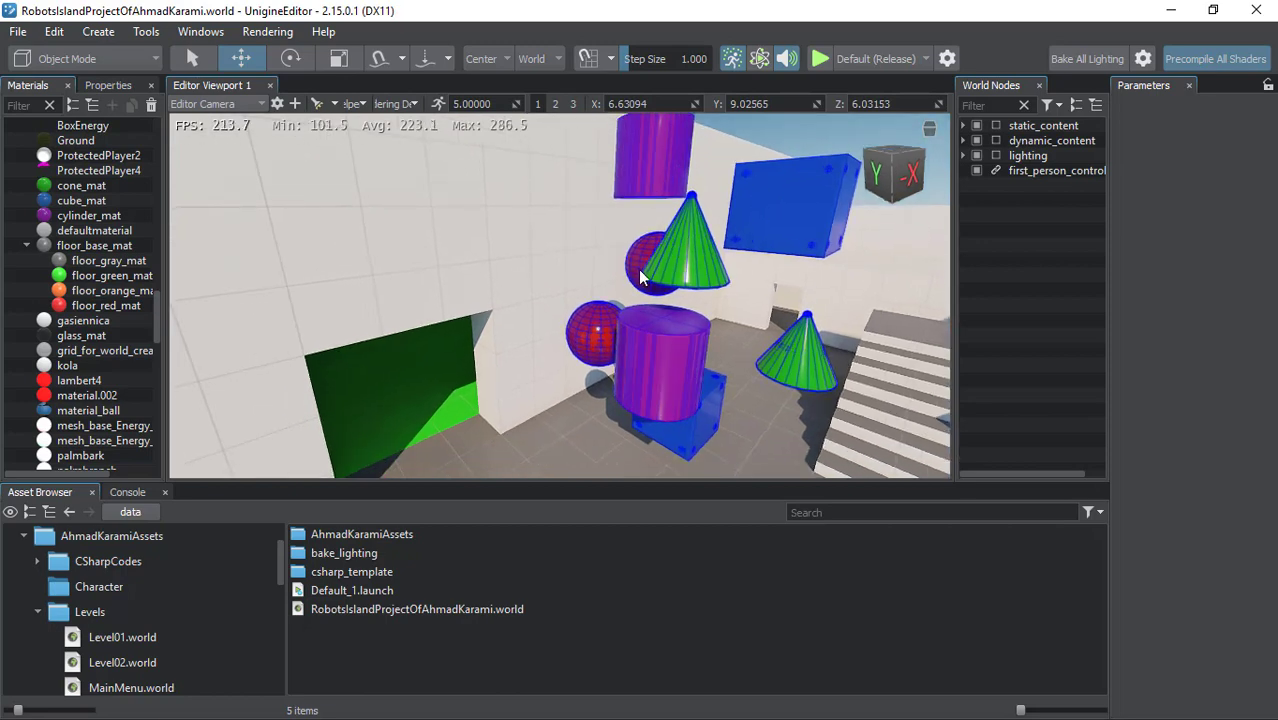
click(352, 104)
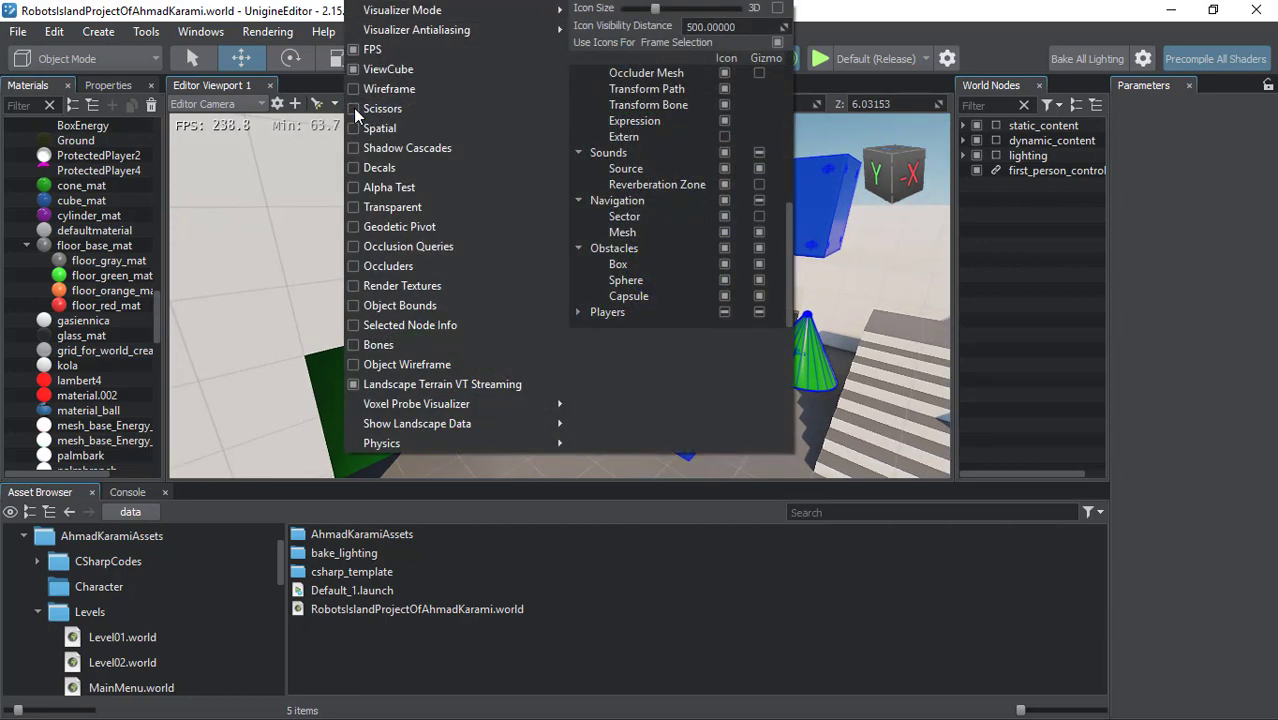
mouse_move(679, 342)
right_down()
mouse_move(810, 262)
mouse_move(754, 246)
right_up()
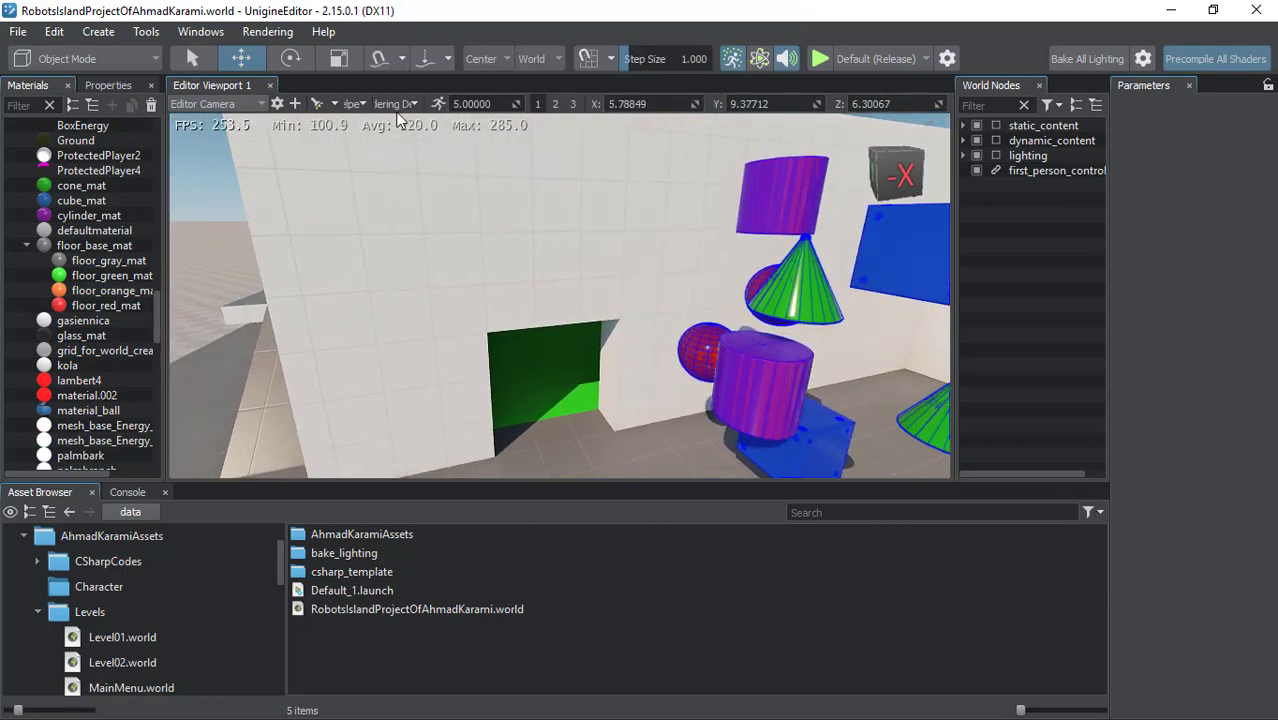
click(340, 105)
click(353, 105)
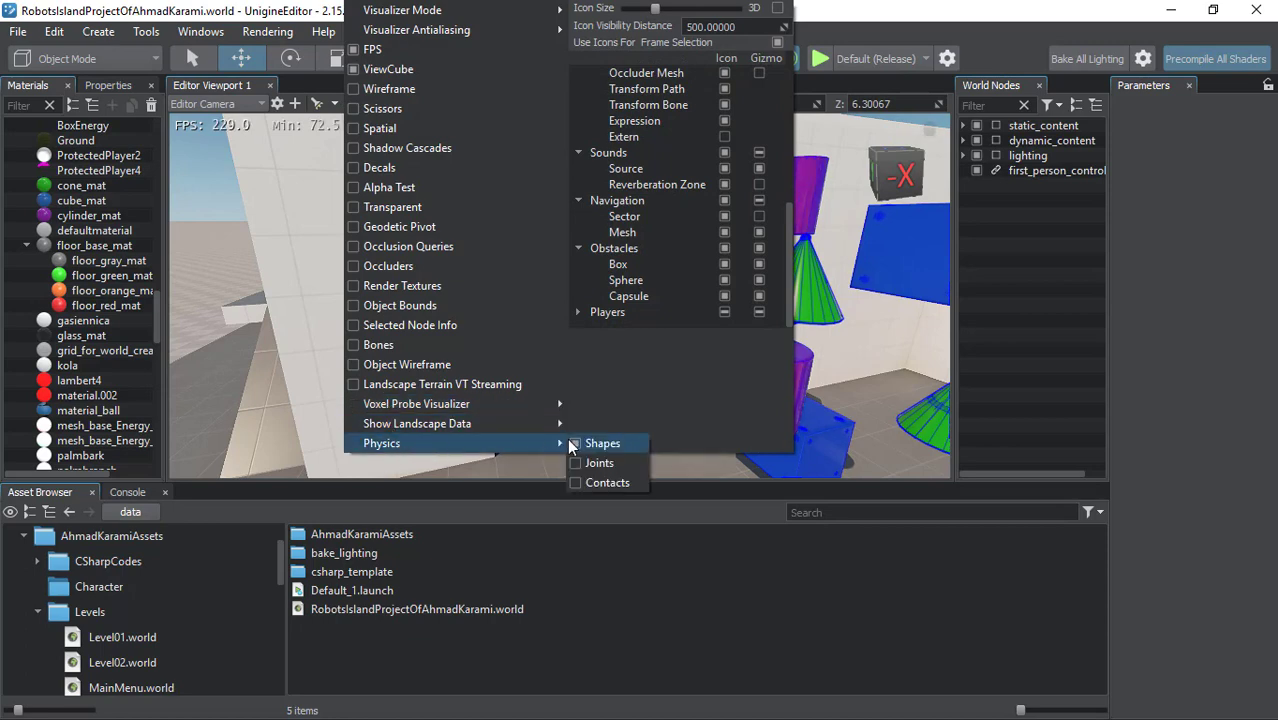
- Try the Physics Joints display, then leave only Physics Shapes turned on
click(574, 443)
click(574, 443)
click(574, 443)
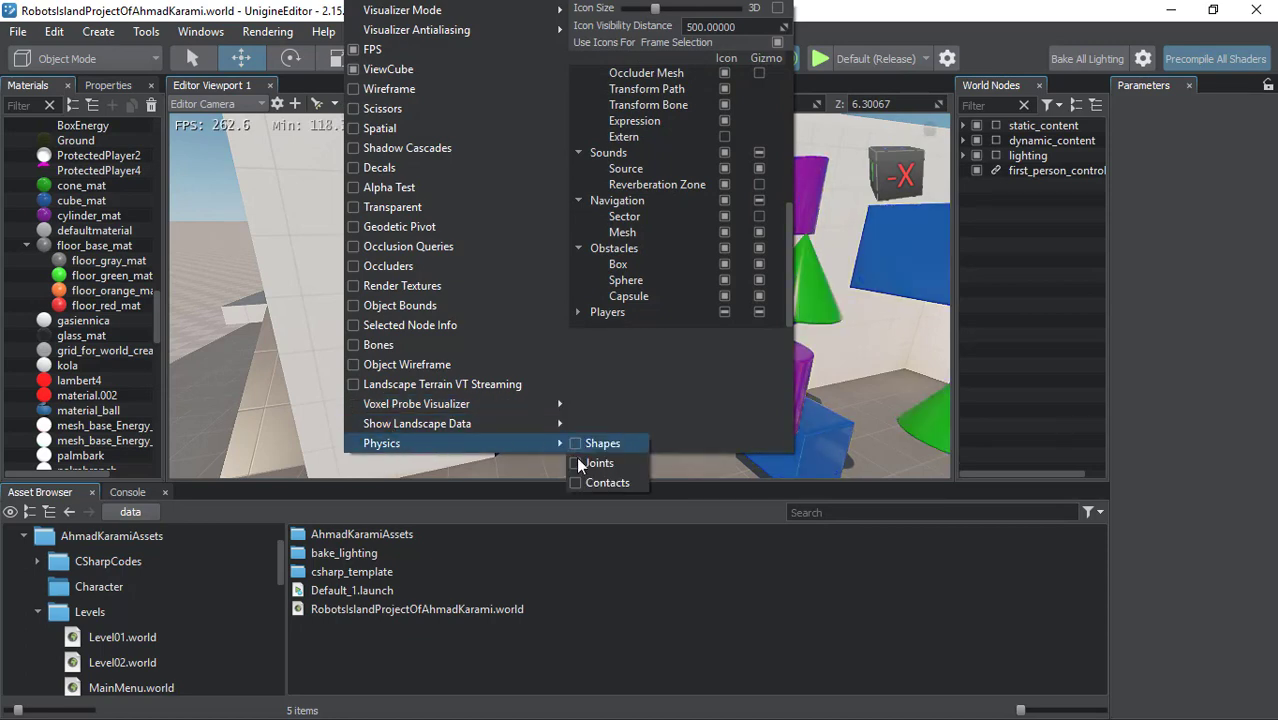
click(578, 464)
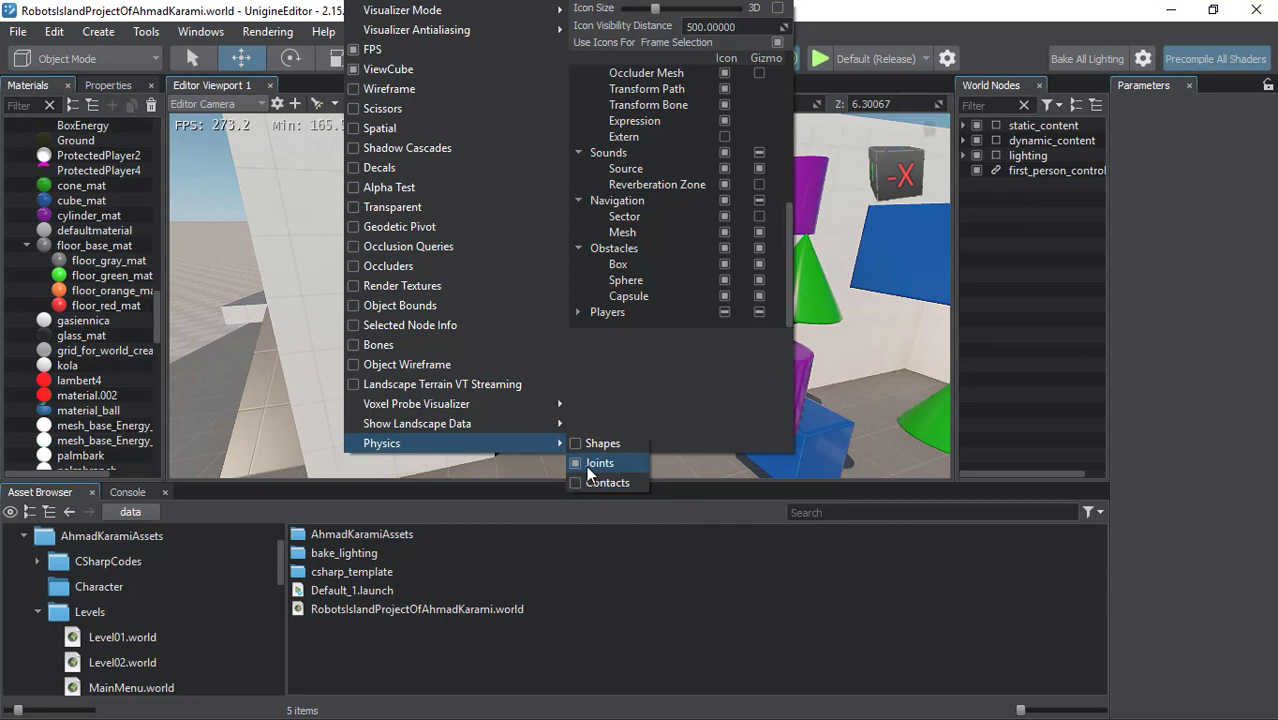
click(598, 468)
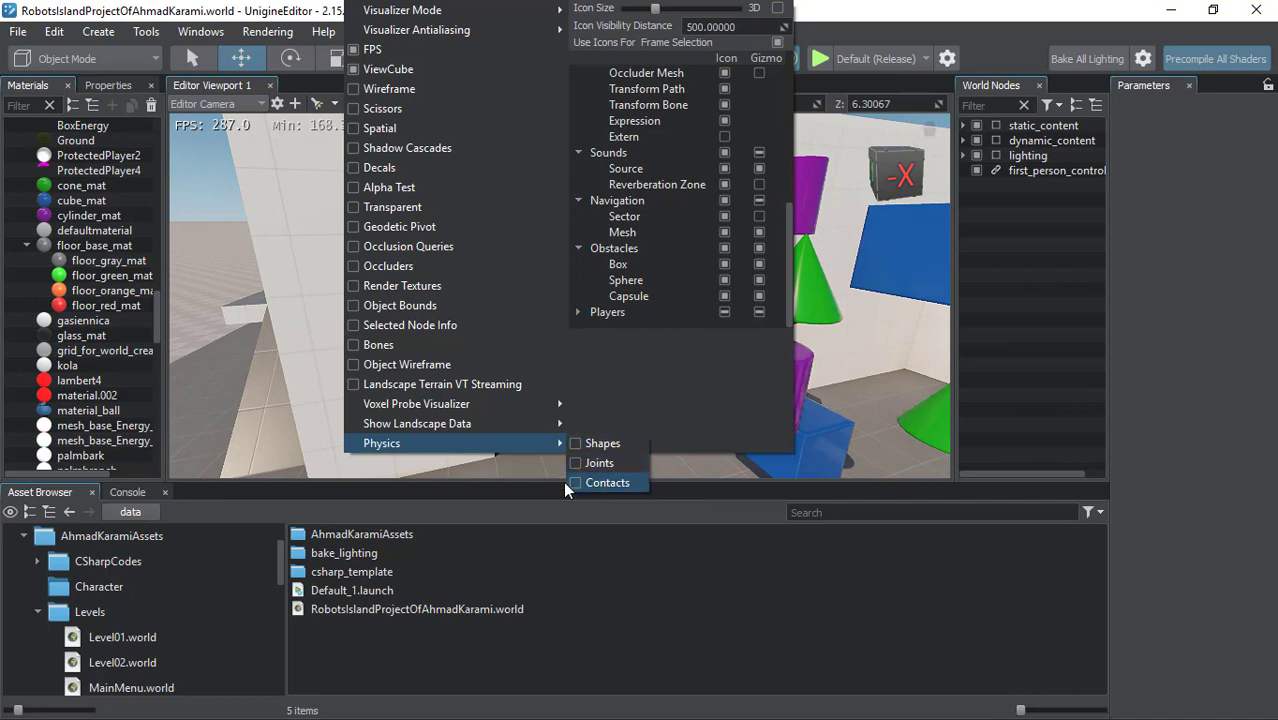
click(576, 445)
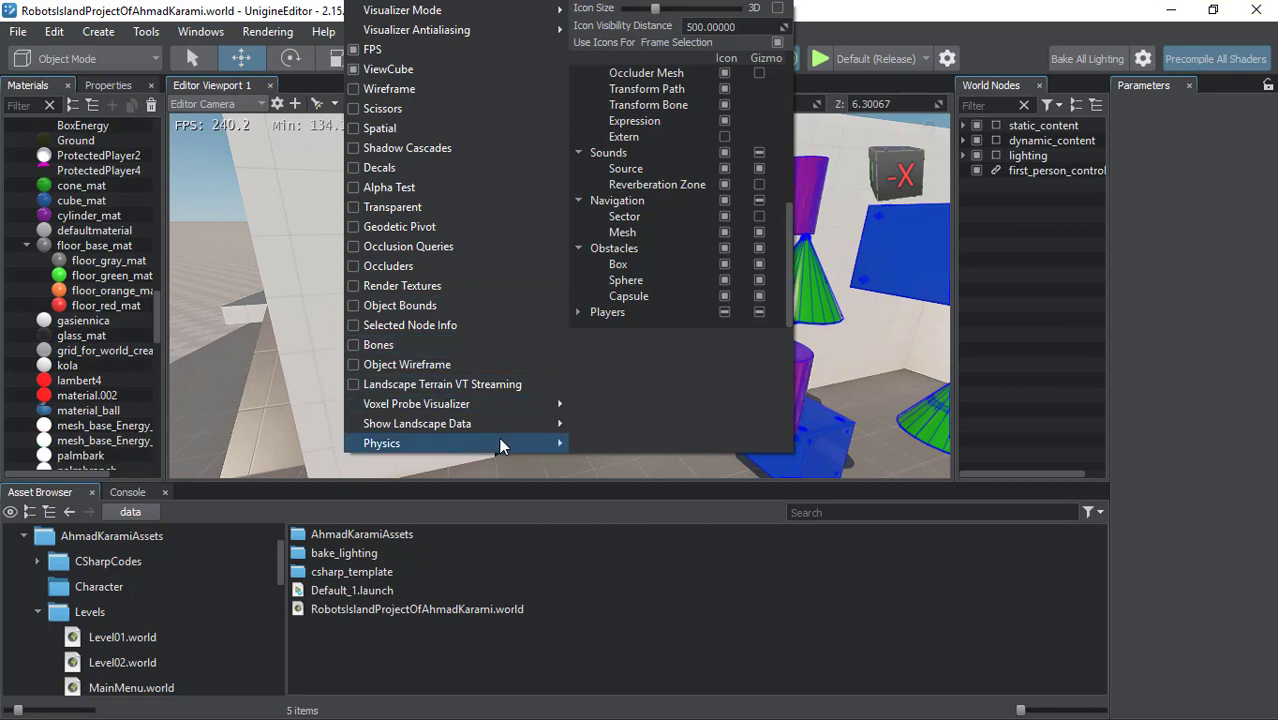
mouse_move(503, 440)
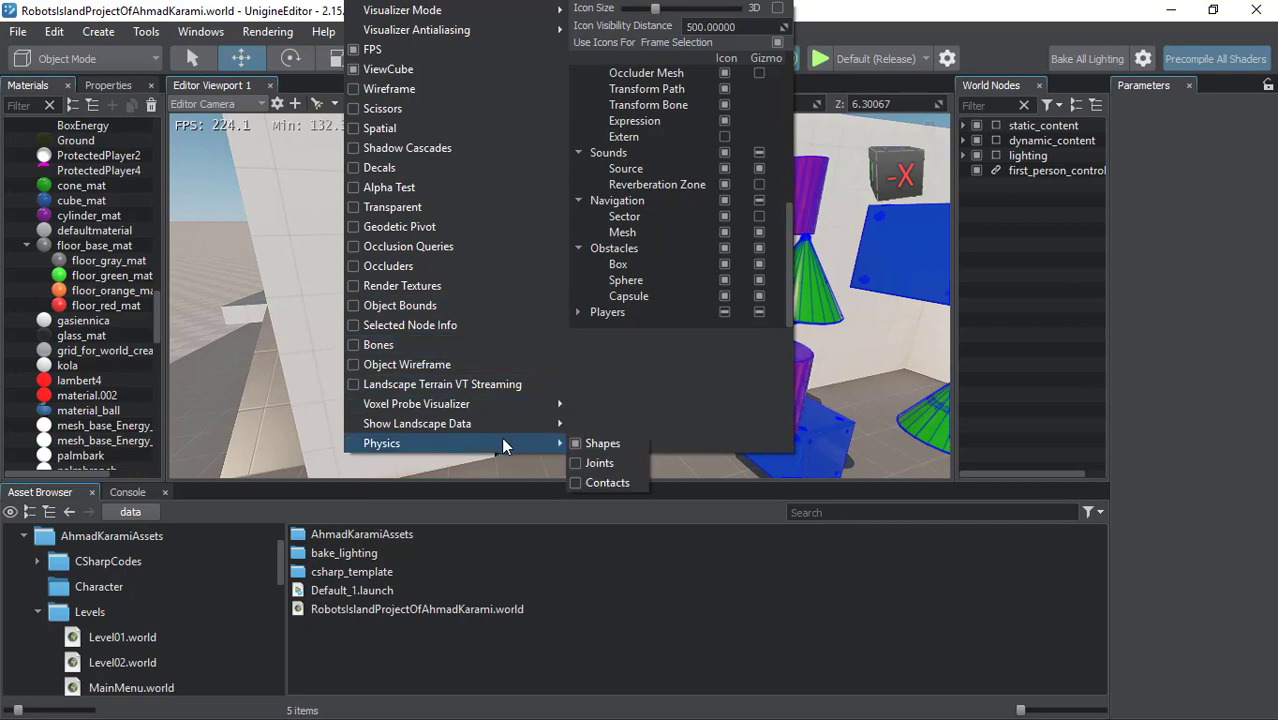
click(265, 379)
- Look down at the open floor and add a World Trigger from Create > Logic
mouse_move(461, 427)
right_down()
mouse_move(618, 512)
mouse_move(398, 439)
right_up()
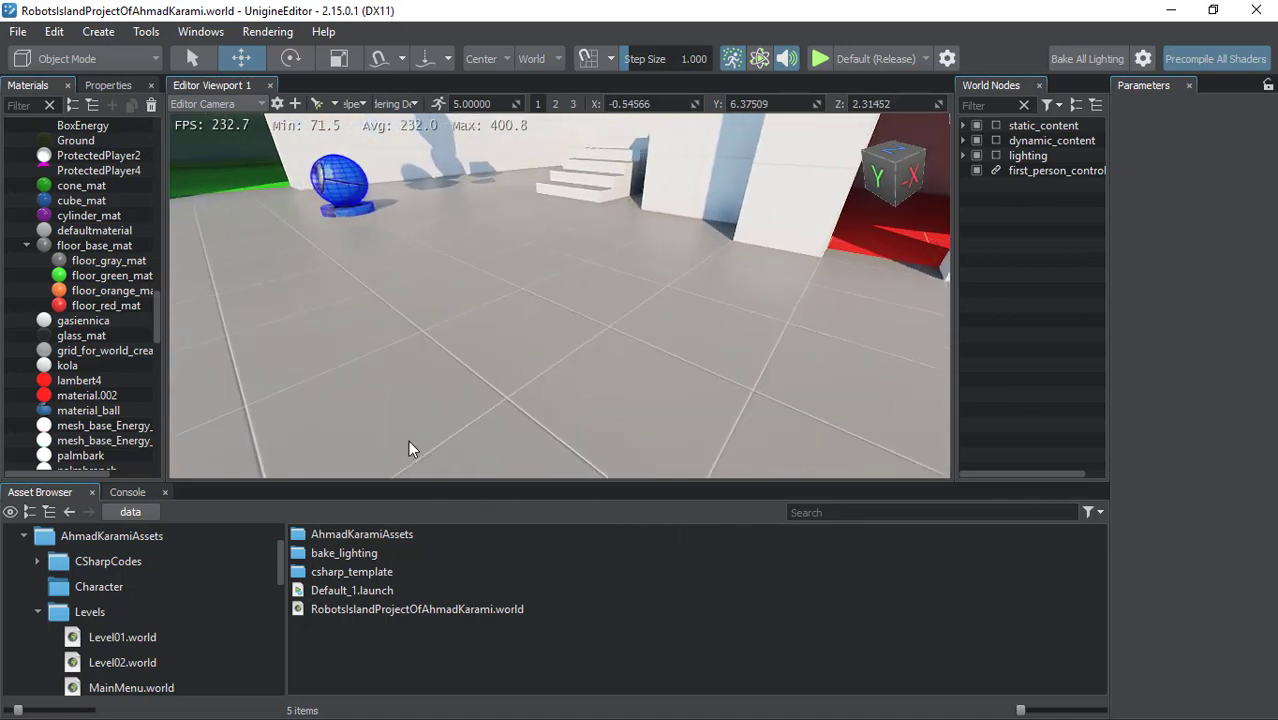
click(91, 36)
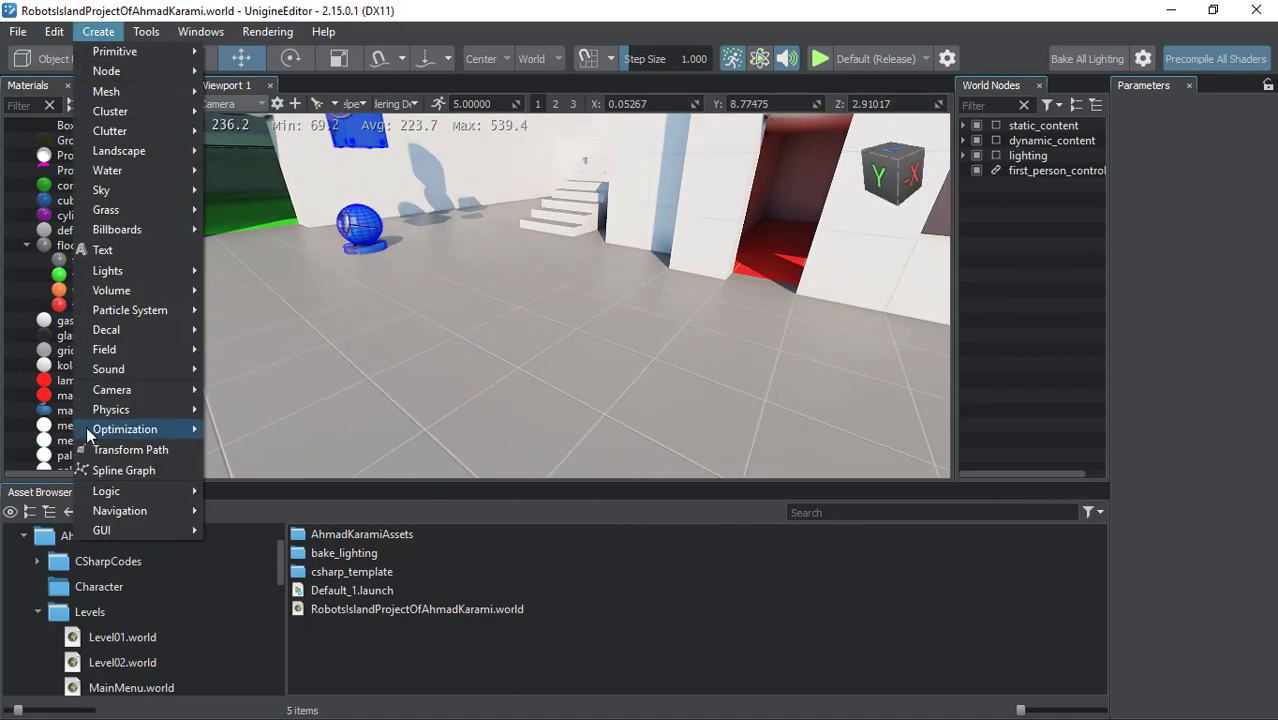
mouse_move(88, 427)
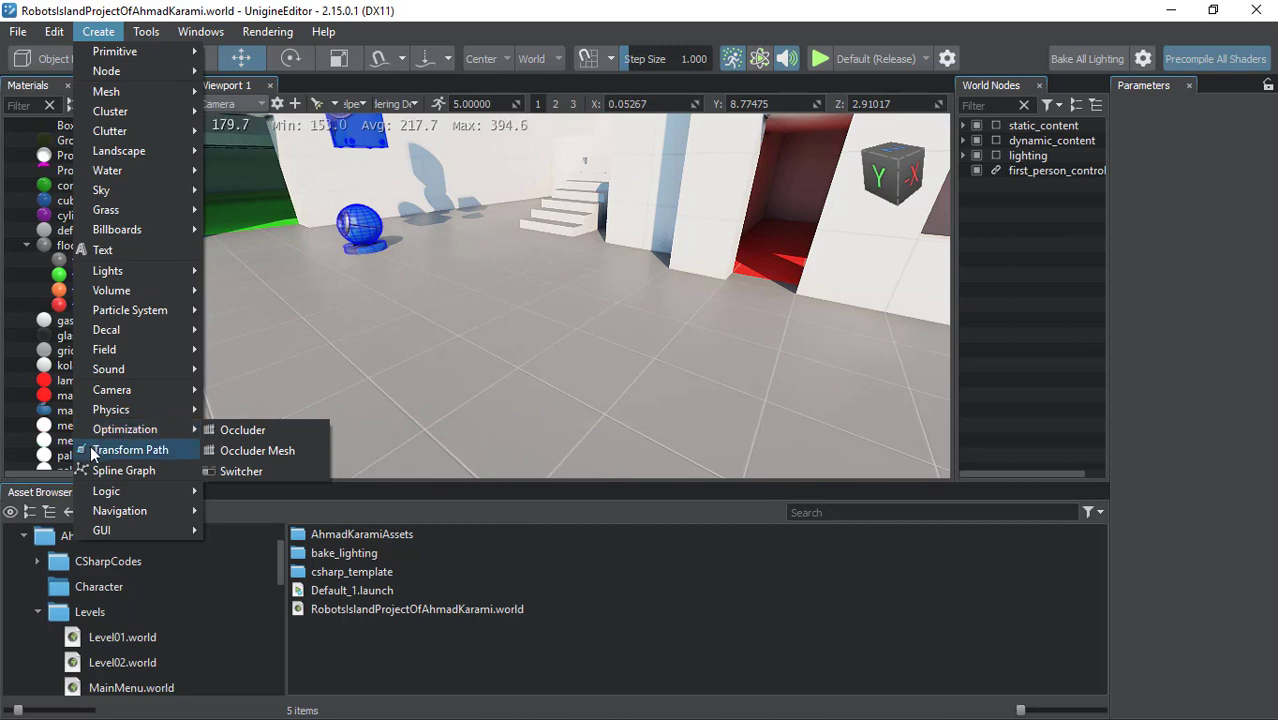
mouse_move(137, 489)
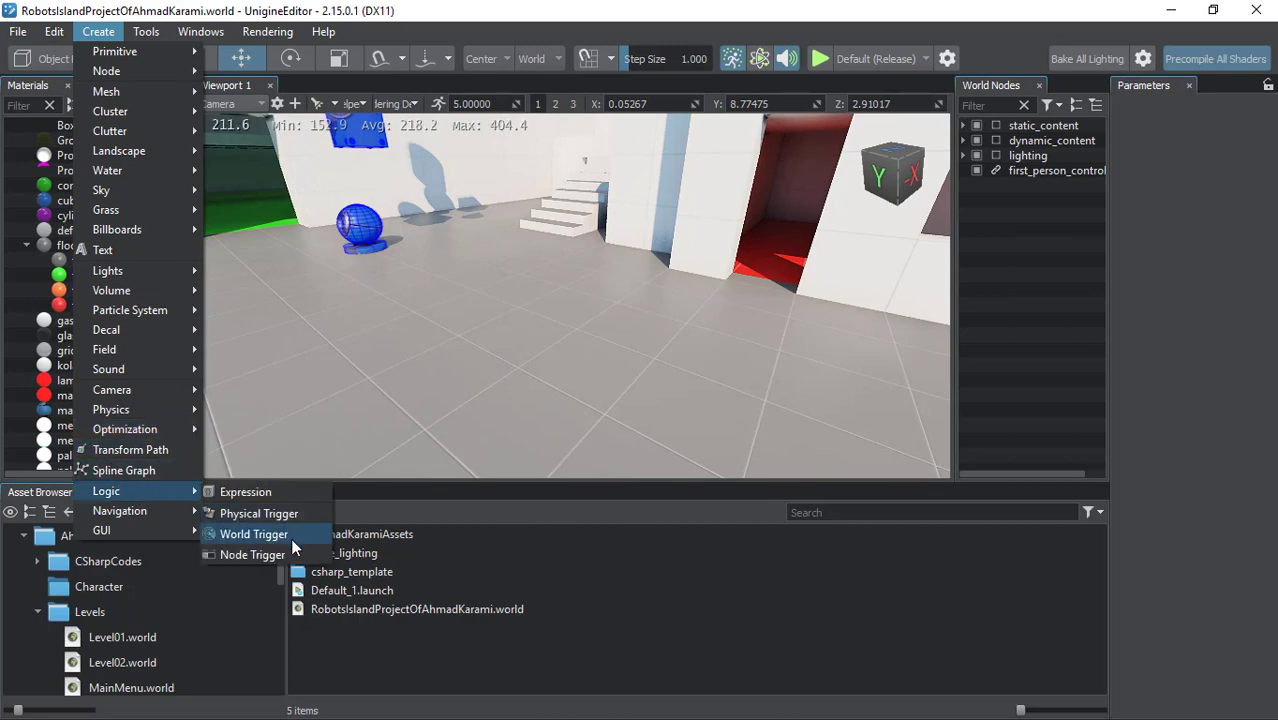
click(253, 534)
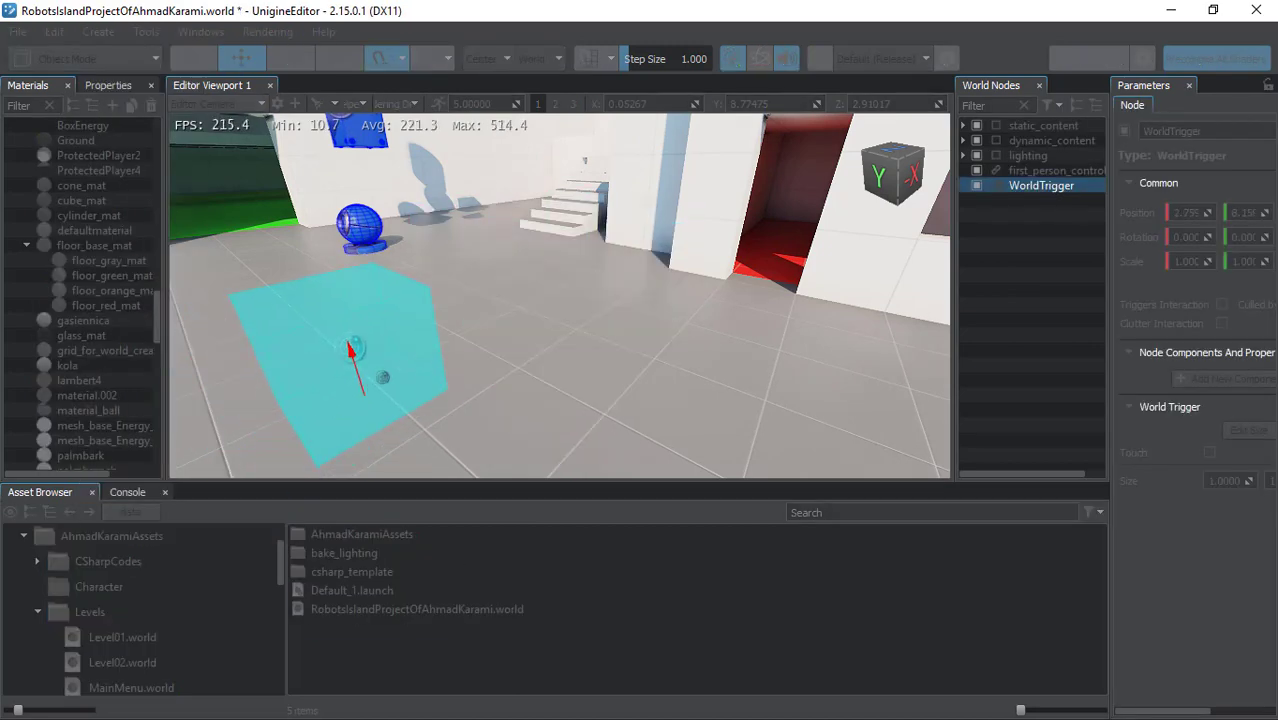
- Place the new WorldTrigger on the open floor and zoom in around it
click(412, 338)
scroll(301, 407, up, 3)
scroll(279, 416, up, 3)
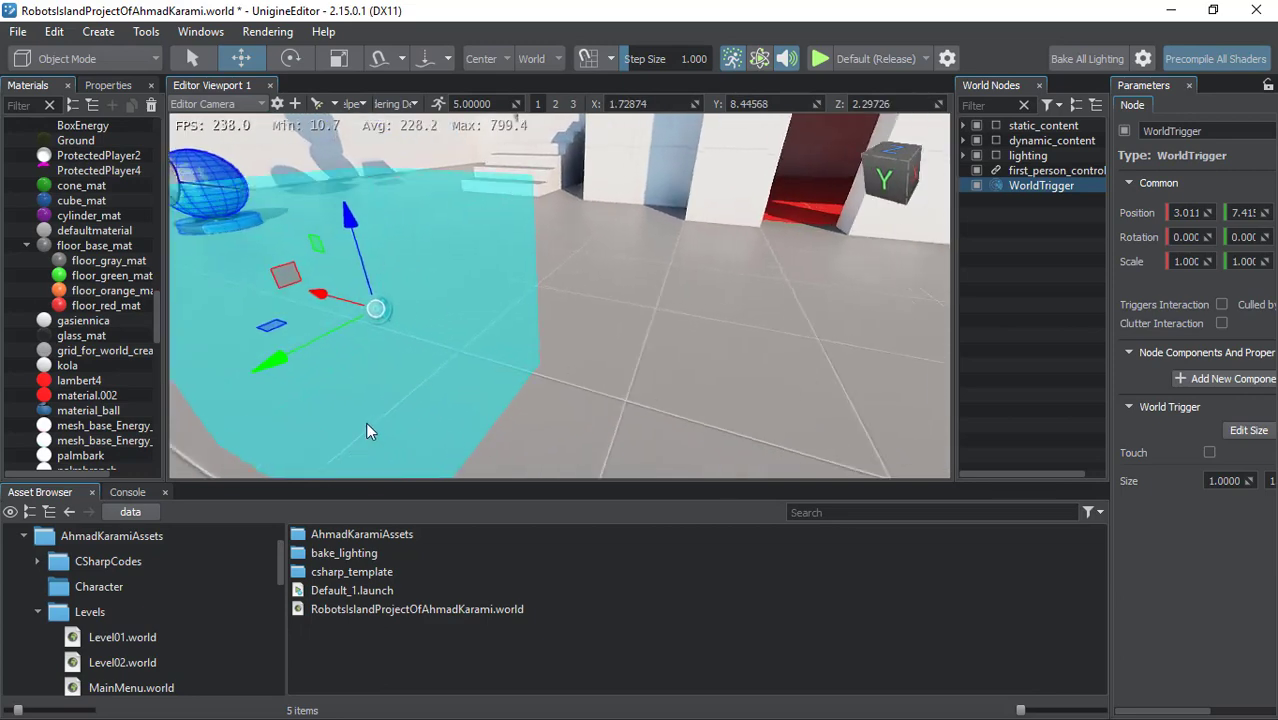
key(a)
key(d)
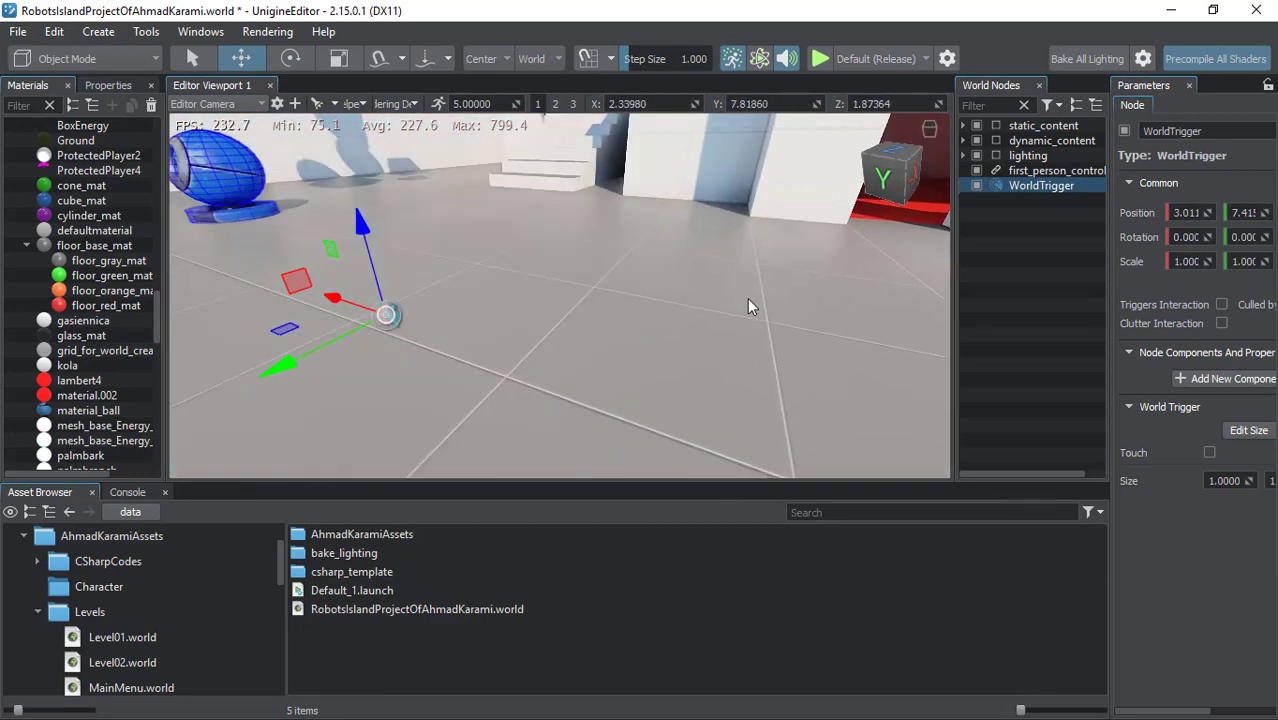
- Select the floor cluster, the WorldTrigger, the environment probe, then the WorldTrigger again via icons
click(750, 305)
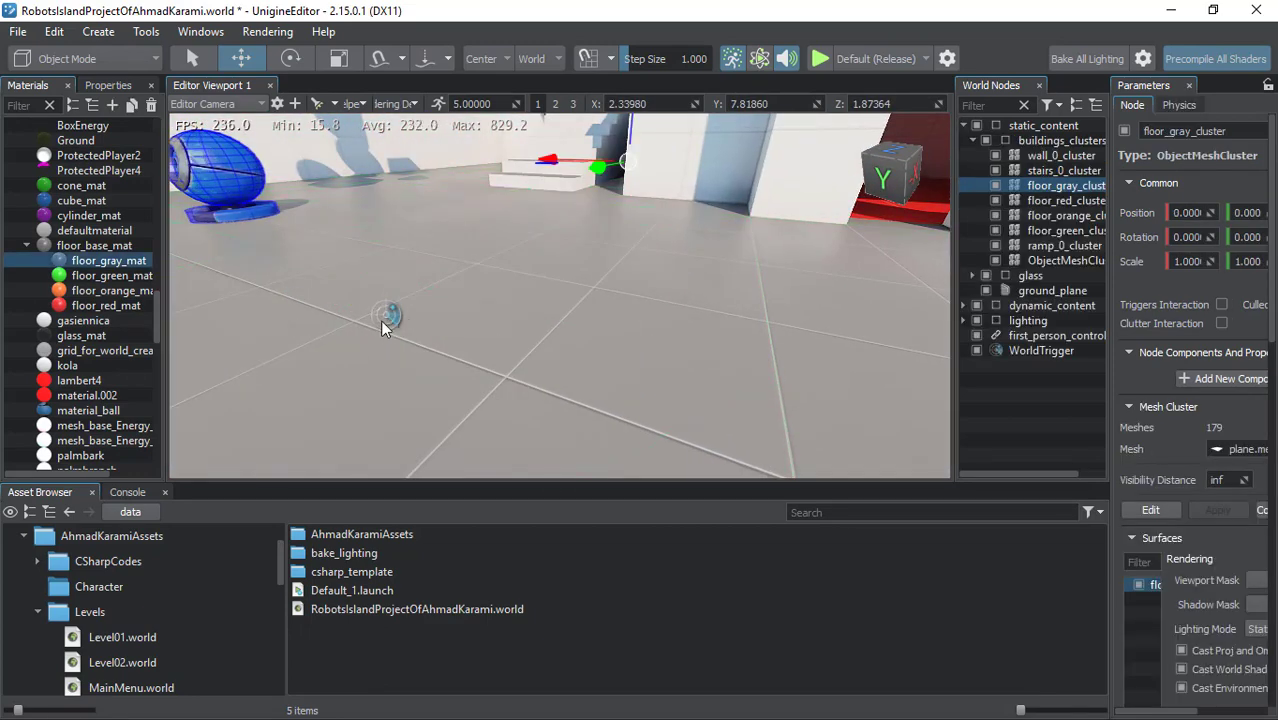
click(389, 320)
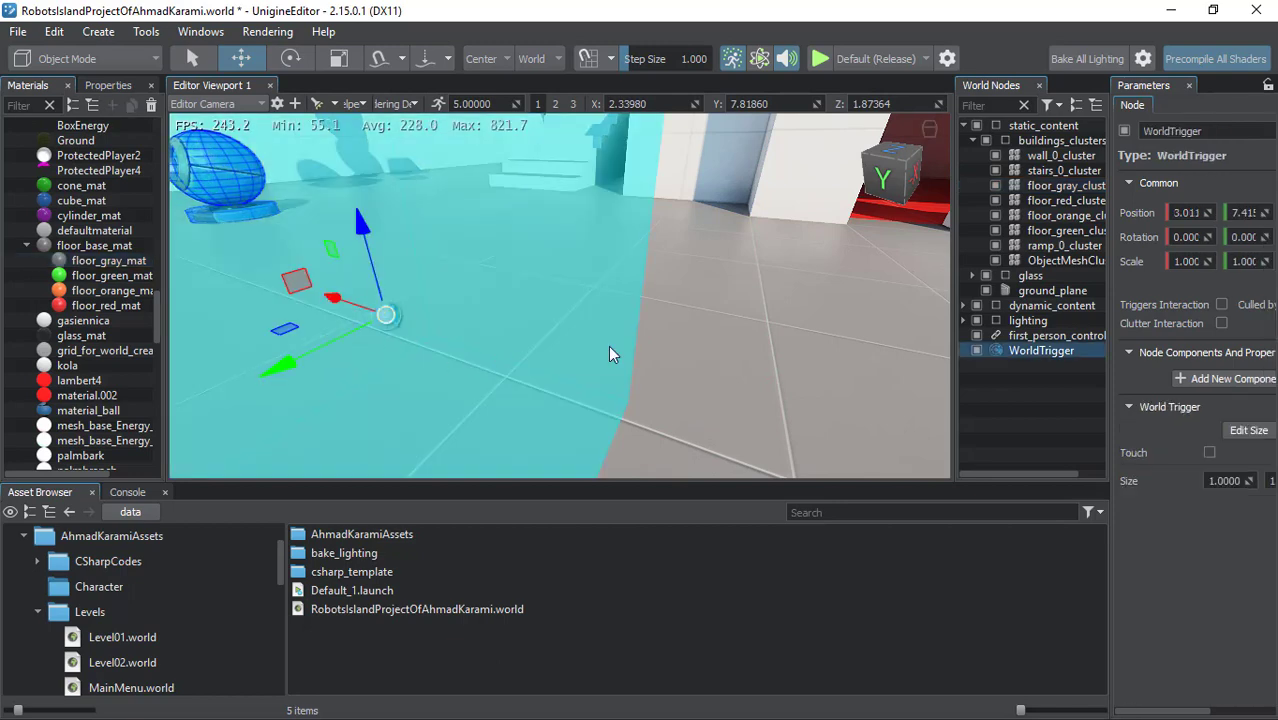
right_drag(731, 316, 430, 223)
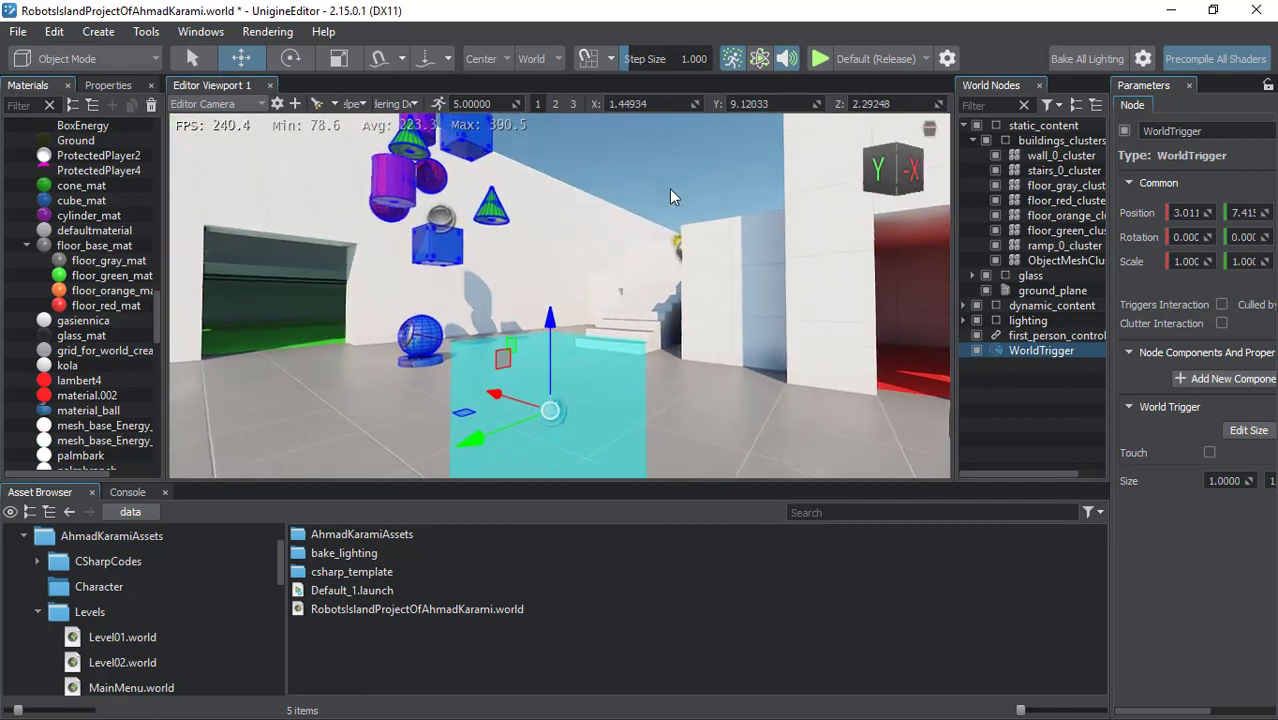
click(446, 223)
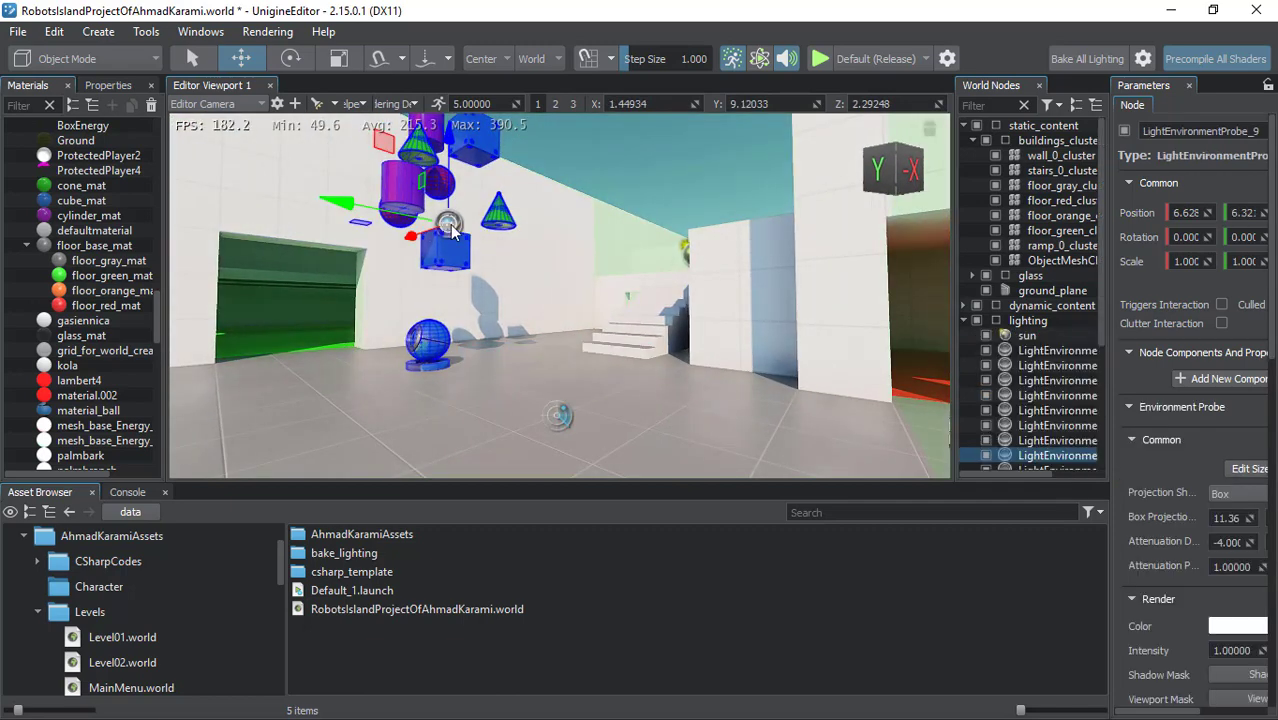
right_drag(480, 282, 436, 214)
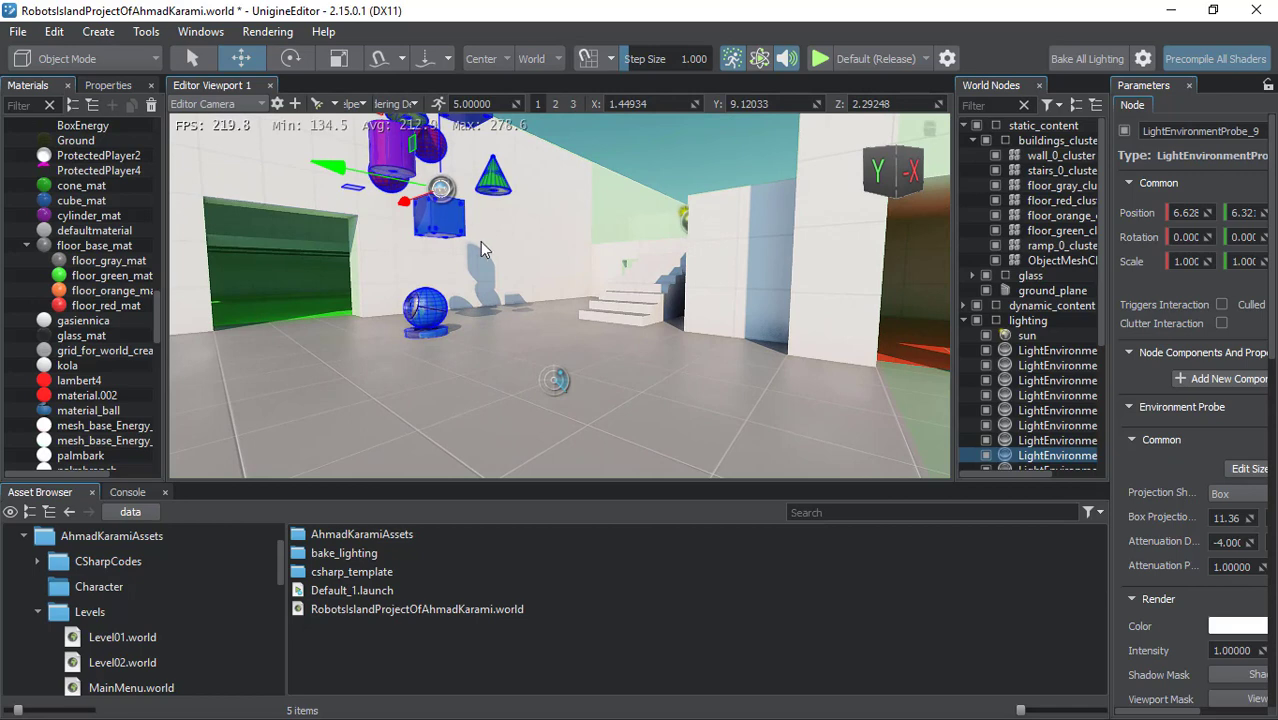
click(558, 380)
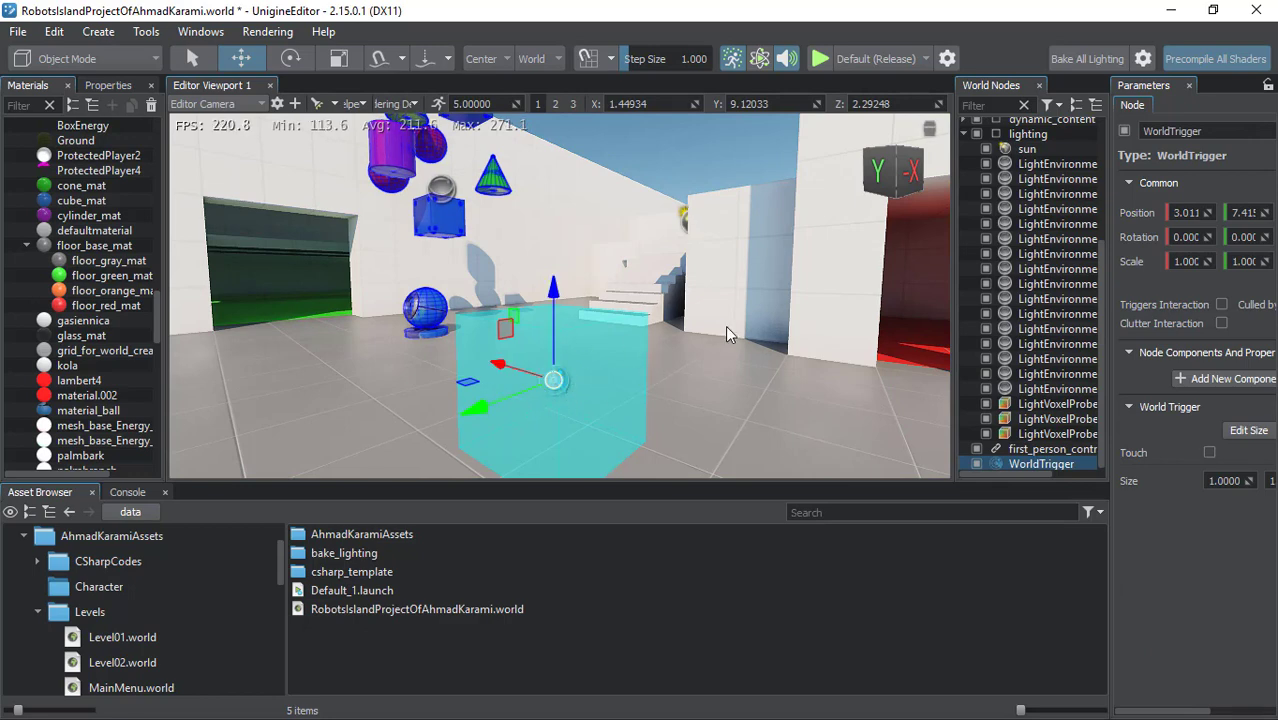
- Lower Icon Visibility Distance from 500 to 5.5, then orbit around the trigger box to check the icons
click(350, 104)
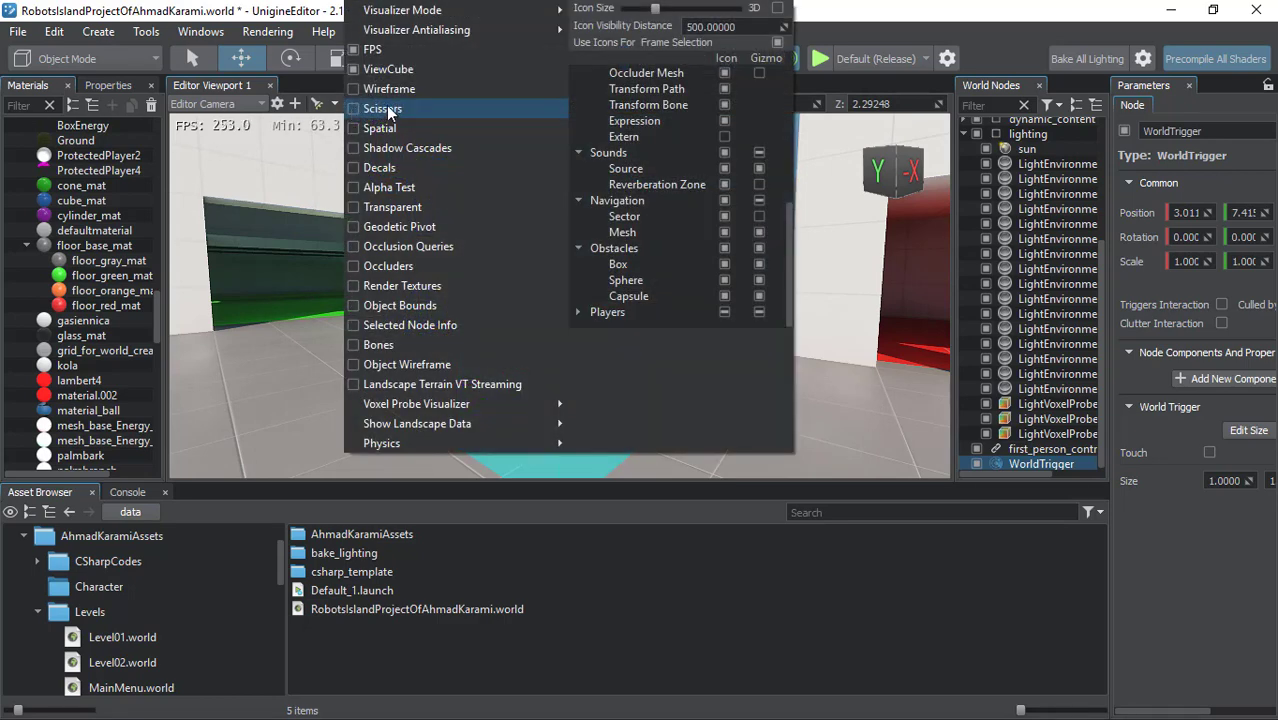
drag(700, 26, 678, 6)
key(Escape)
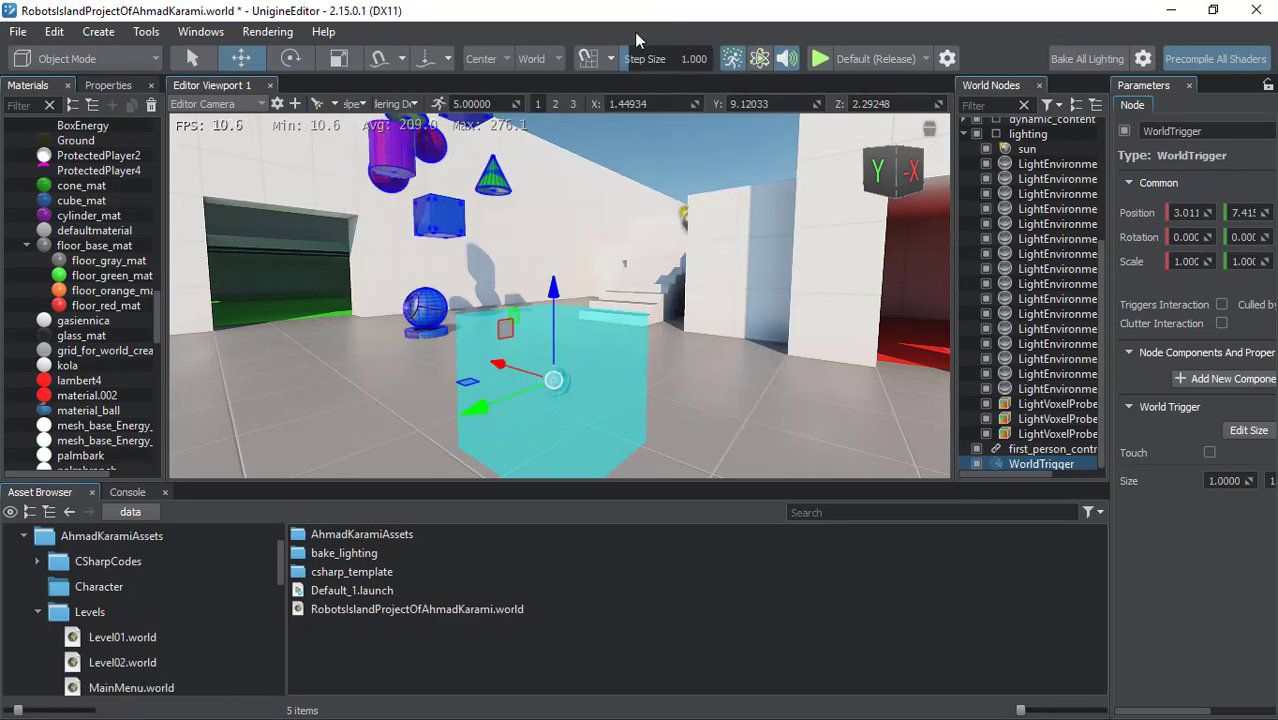
mouse_move(467, 272)
right_down()
mouse_move(472, 314)
mouse_move(420, 329)
right_up()
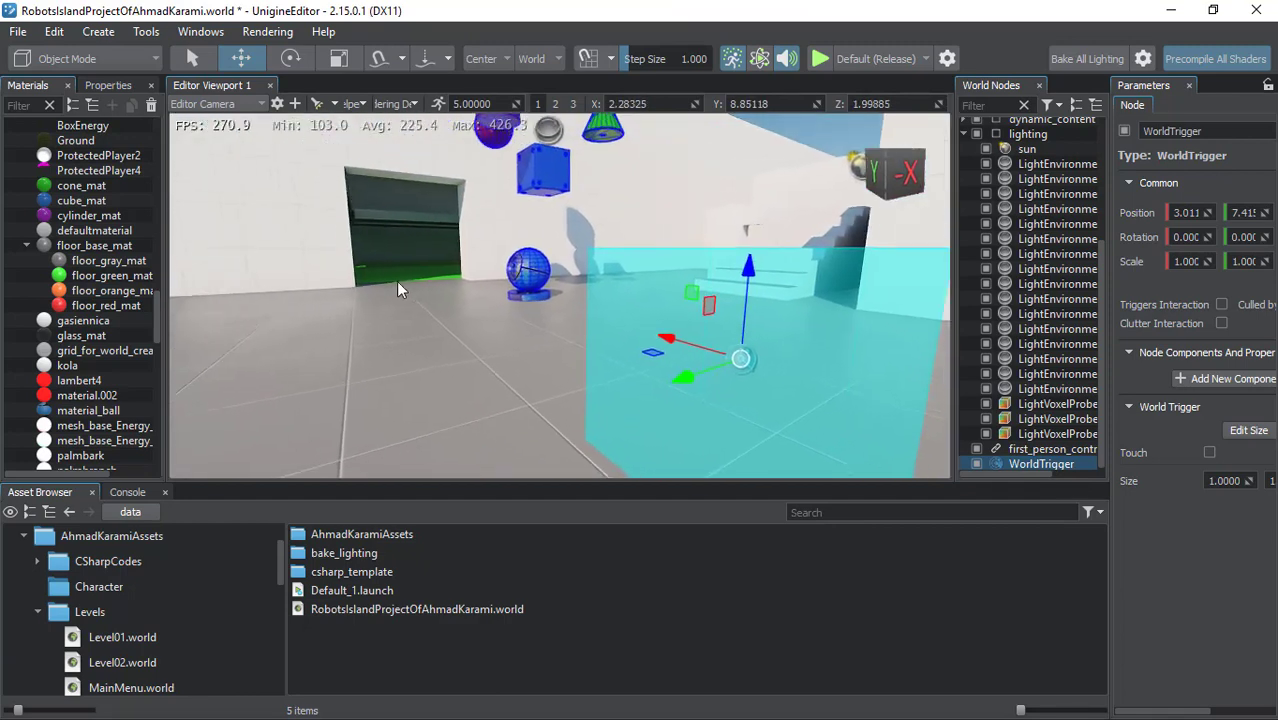
right_drag(420, 329, 359, 257)
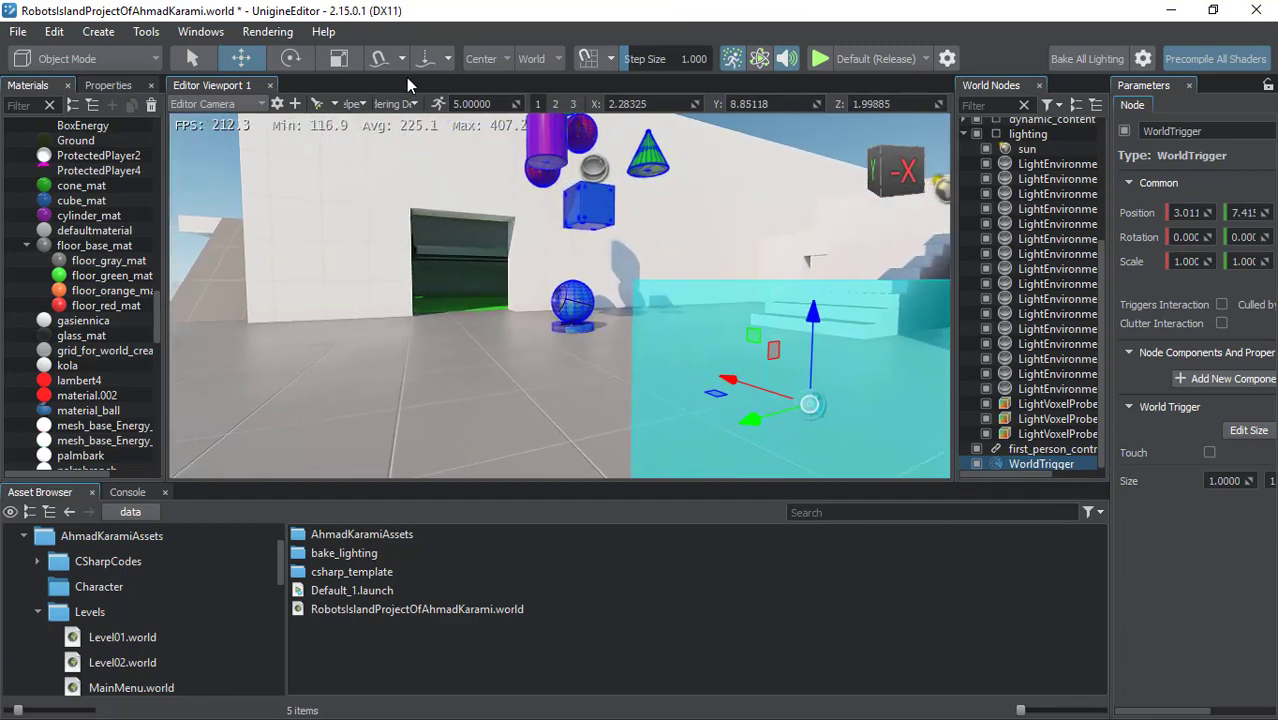
click(349, 105)
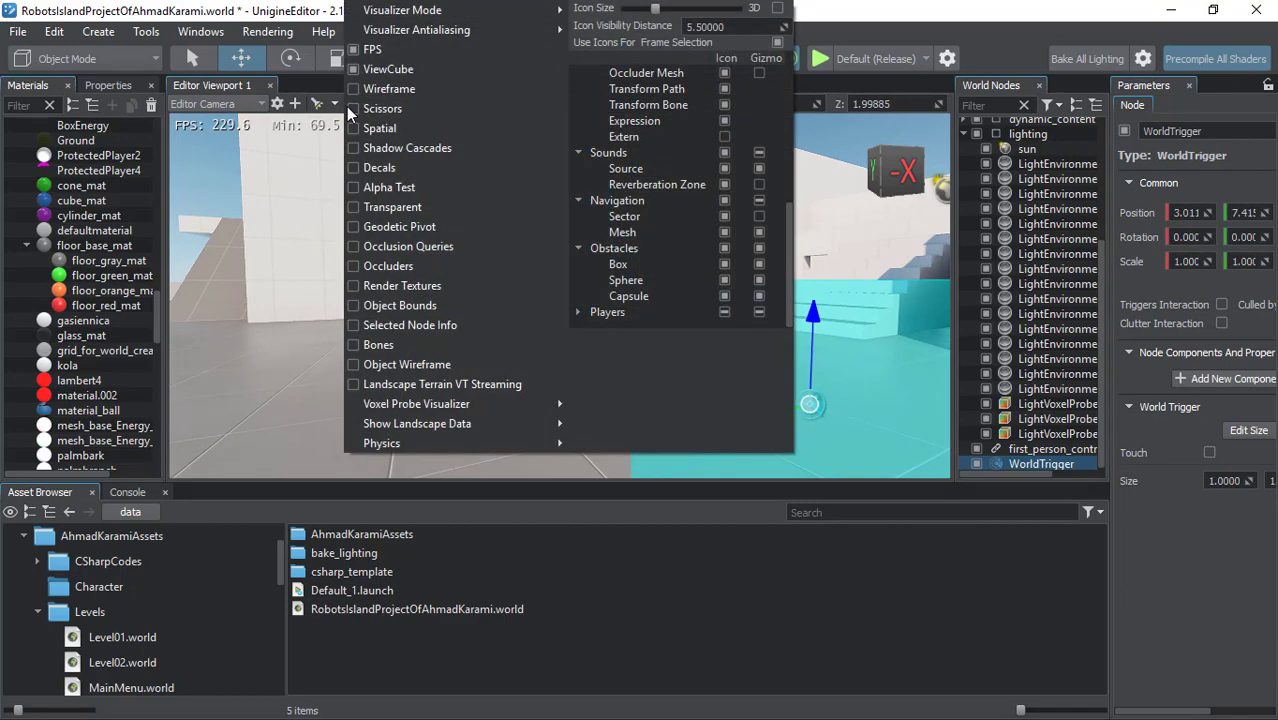
click(277, 257)
mouse_move(729, 263)
right_down()
mouse_move(689, 279)
mouse_move(634, 256)
mouse_move(638, 235)
mouse_move(656, 304)
right_up()
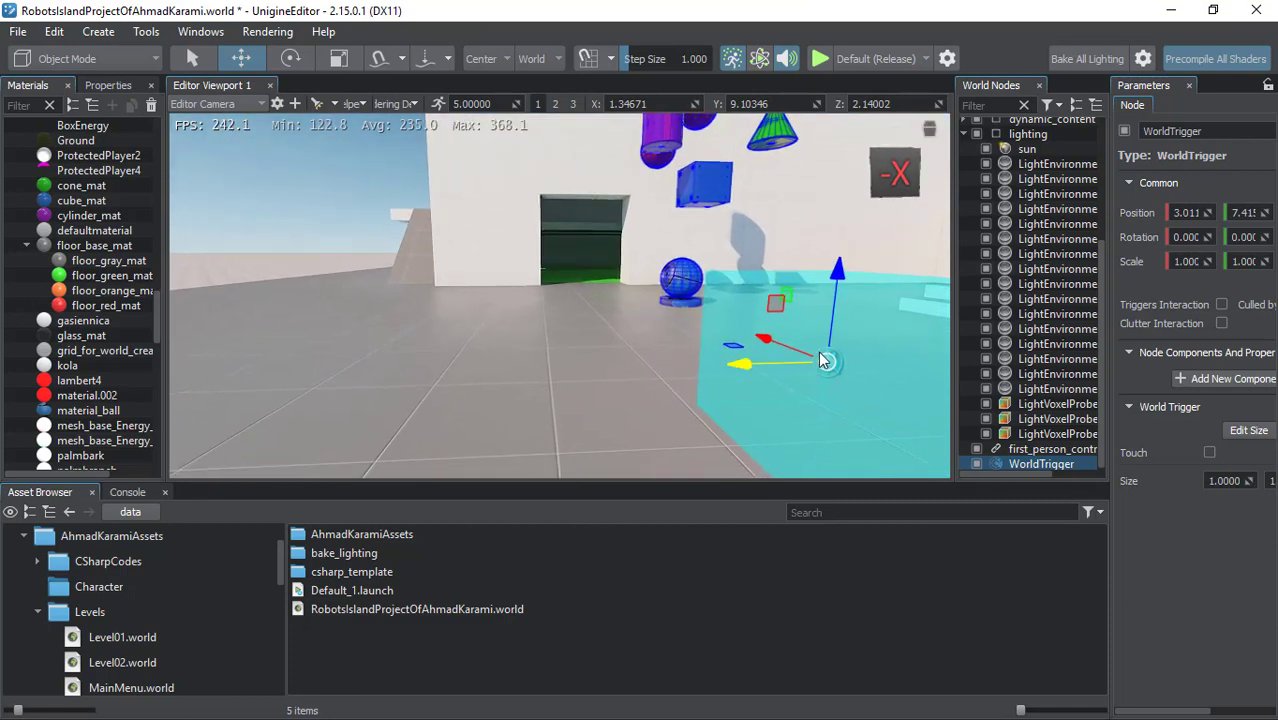
click(351, 105)
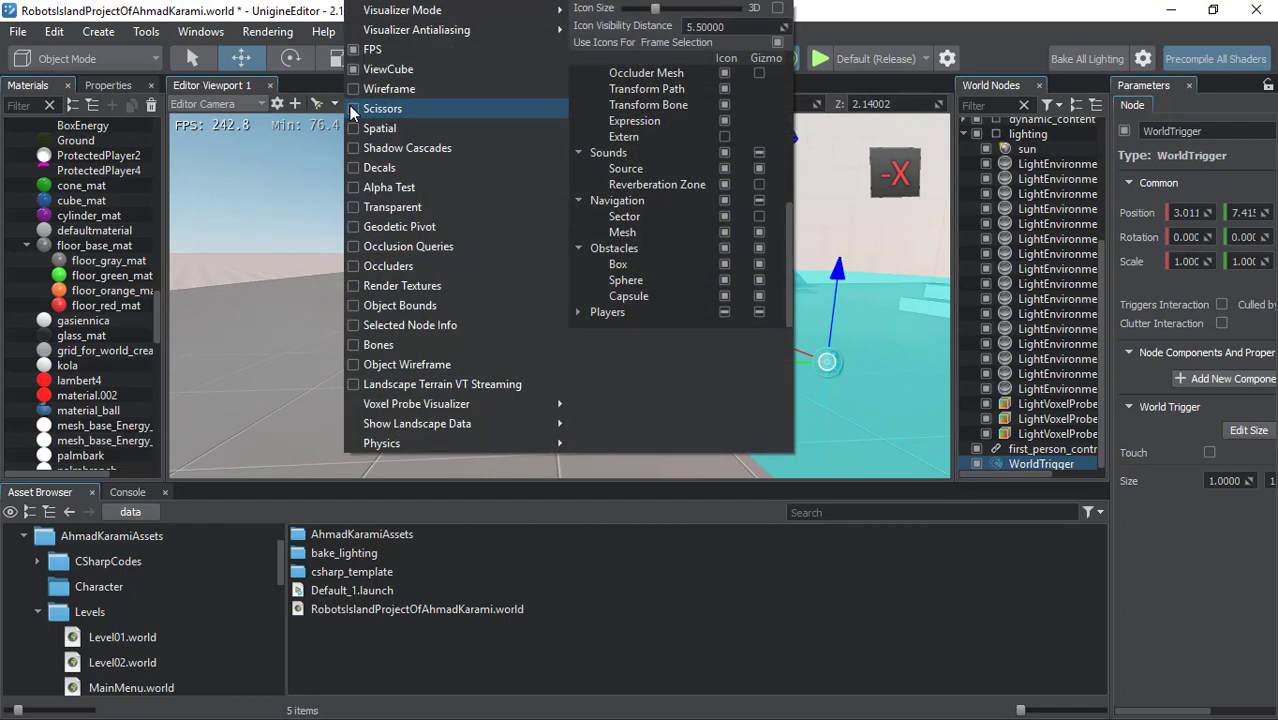
- Increase the helper Icon Size slightly and switch the helper icons to 3D
click(658, 17)
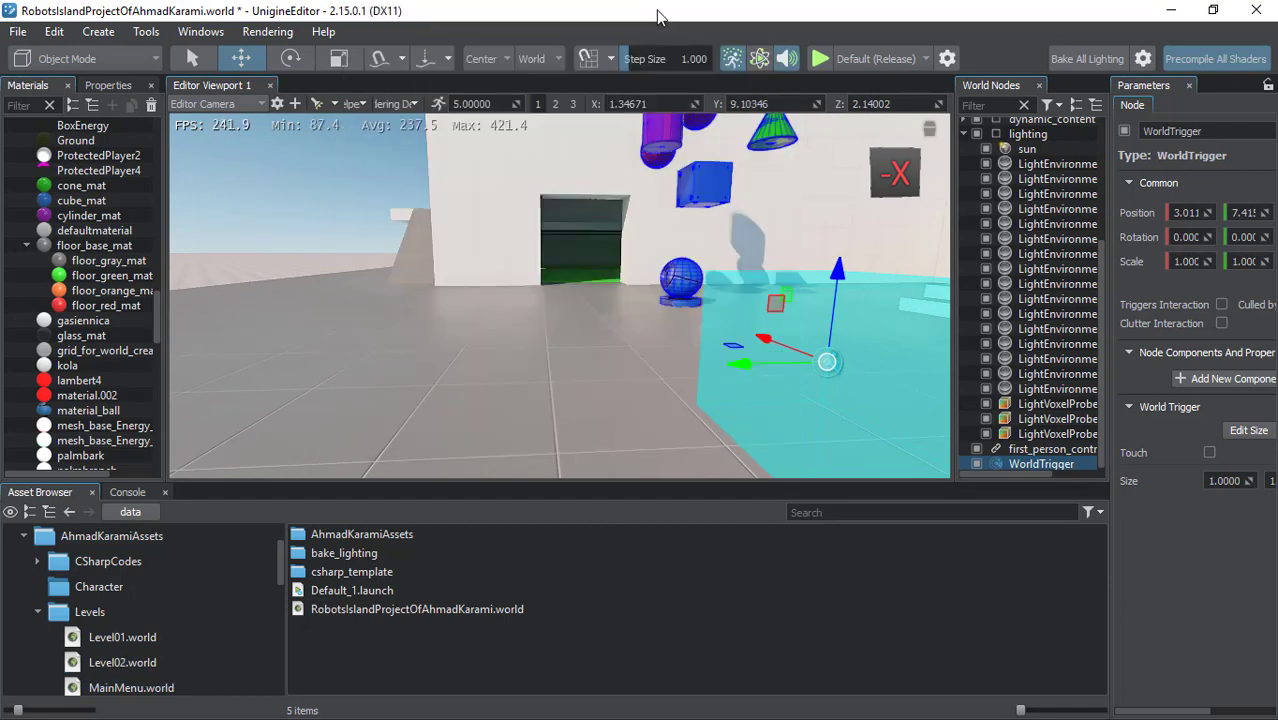
click(340, 110)
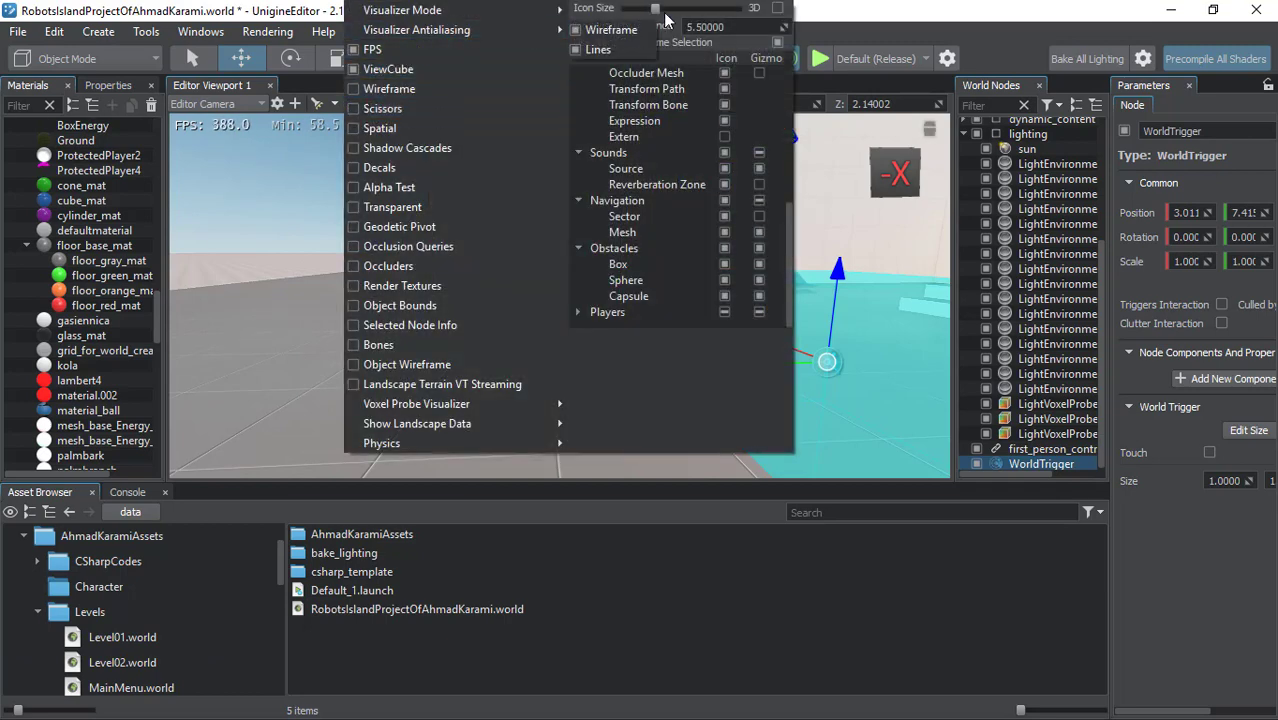
drag(657, 8, 690, 8)
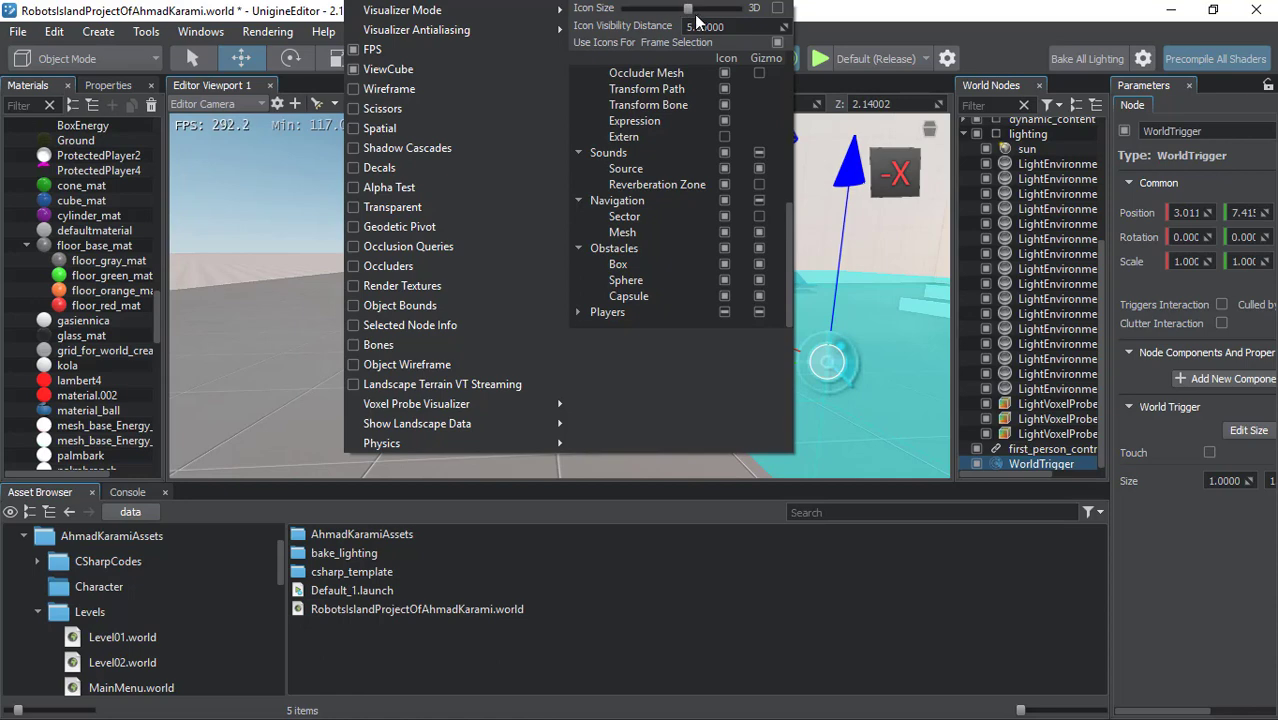
drag(691, 10, 737, 9)
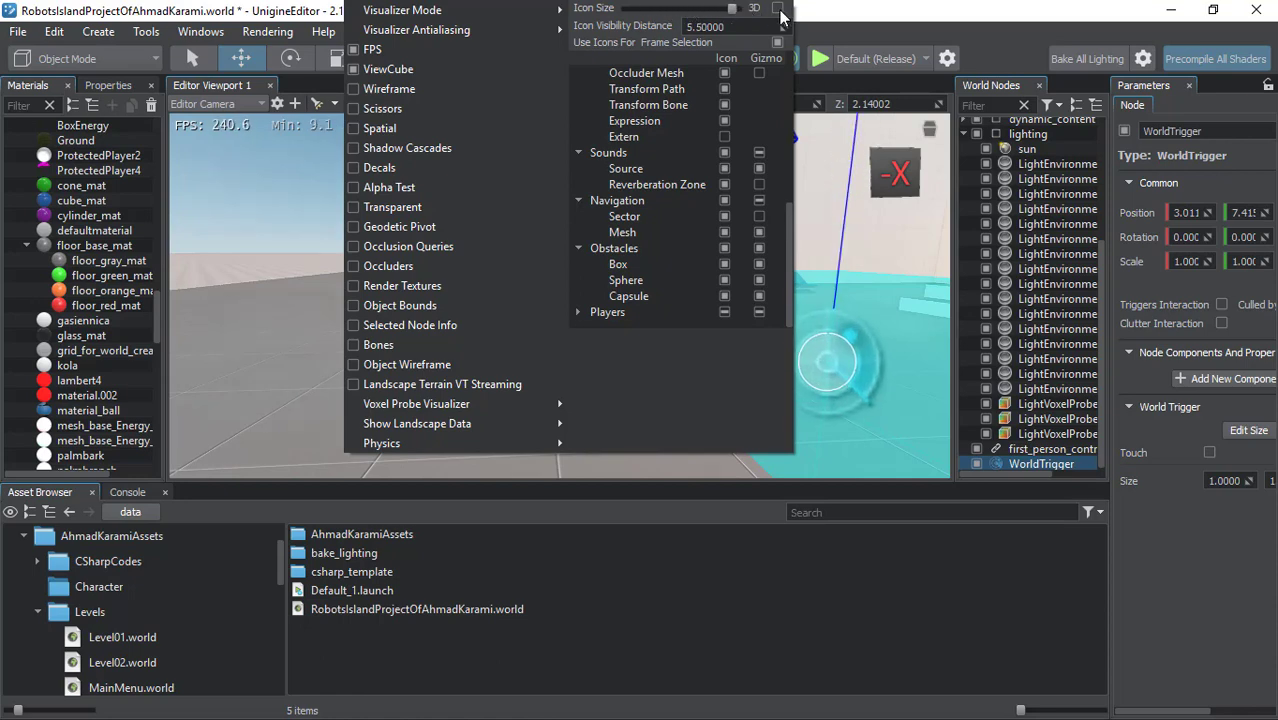
click(779, 9)
drag(735, 10, 699, 10)
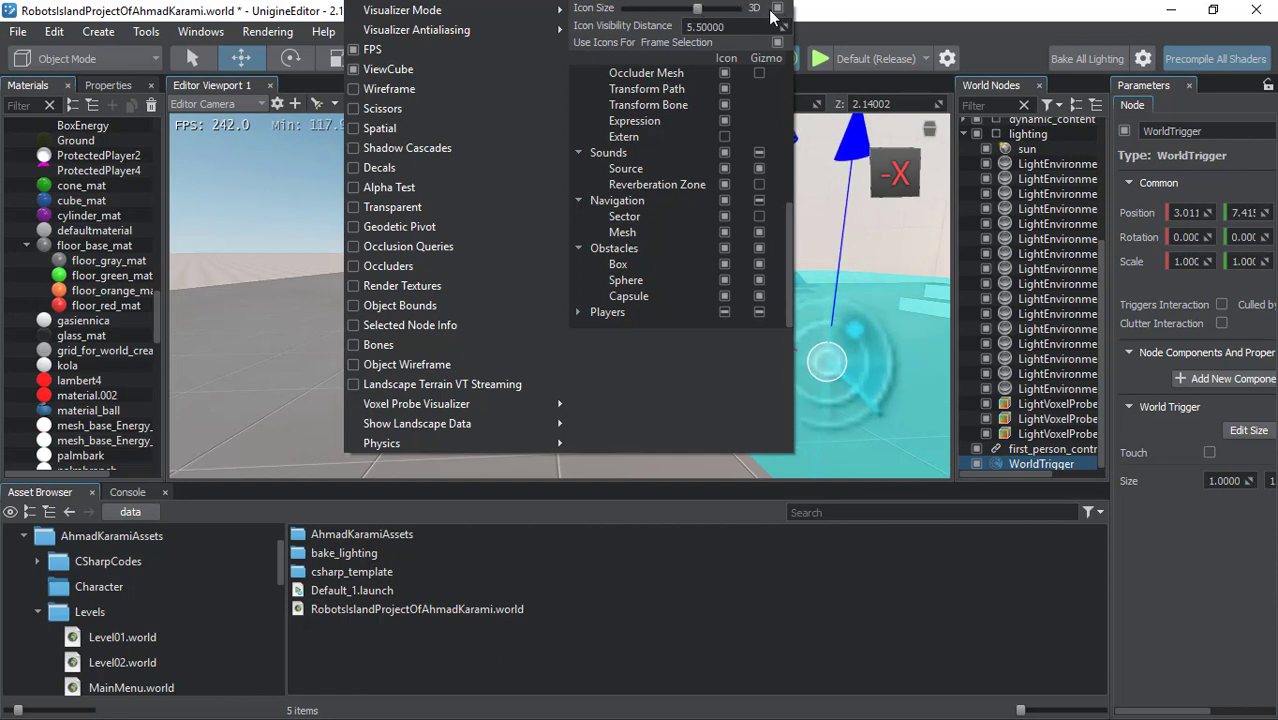
click(777, 9)
click(778, 9)
- Refocus on the WorldTrigger, turn toward the stairs, and select the sun light from its icon
click(853, 335)
key(f)
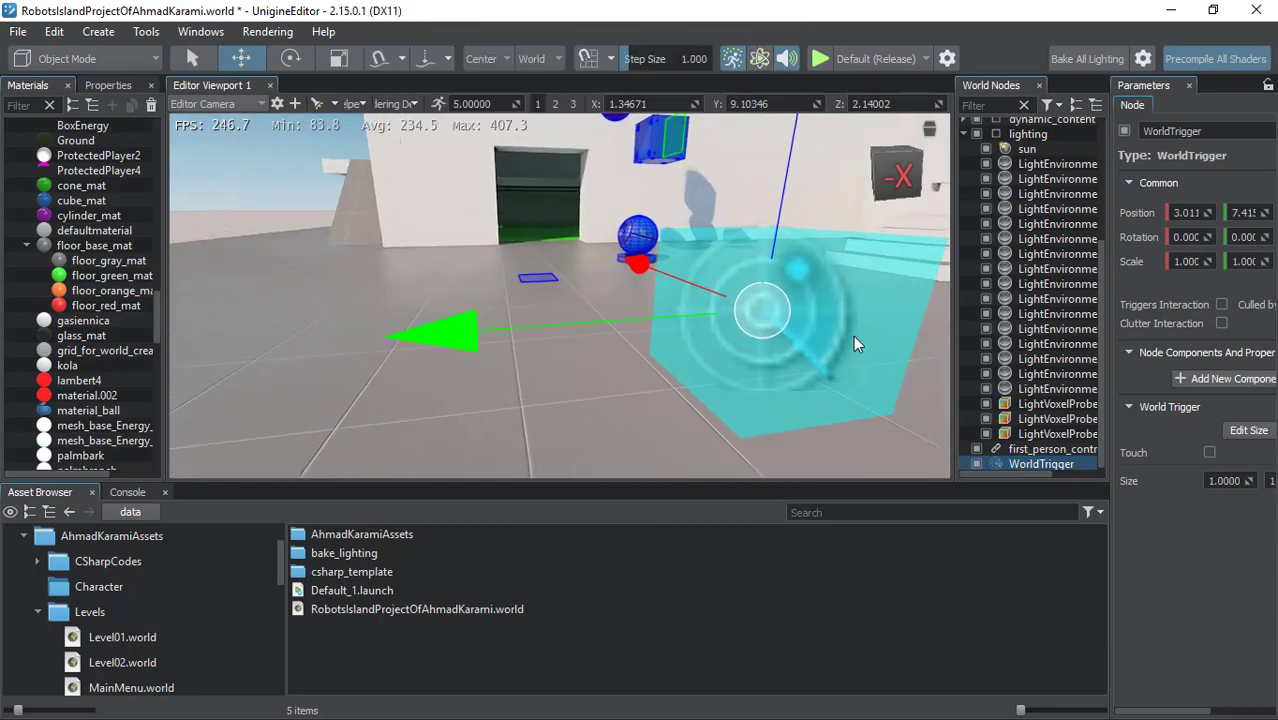
right_drag(907, 342, 900, 210)
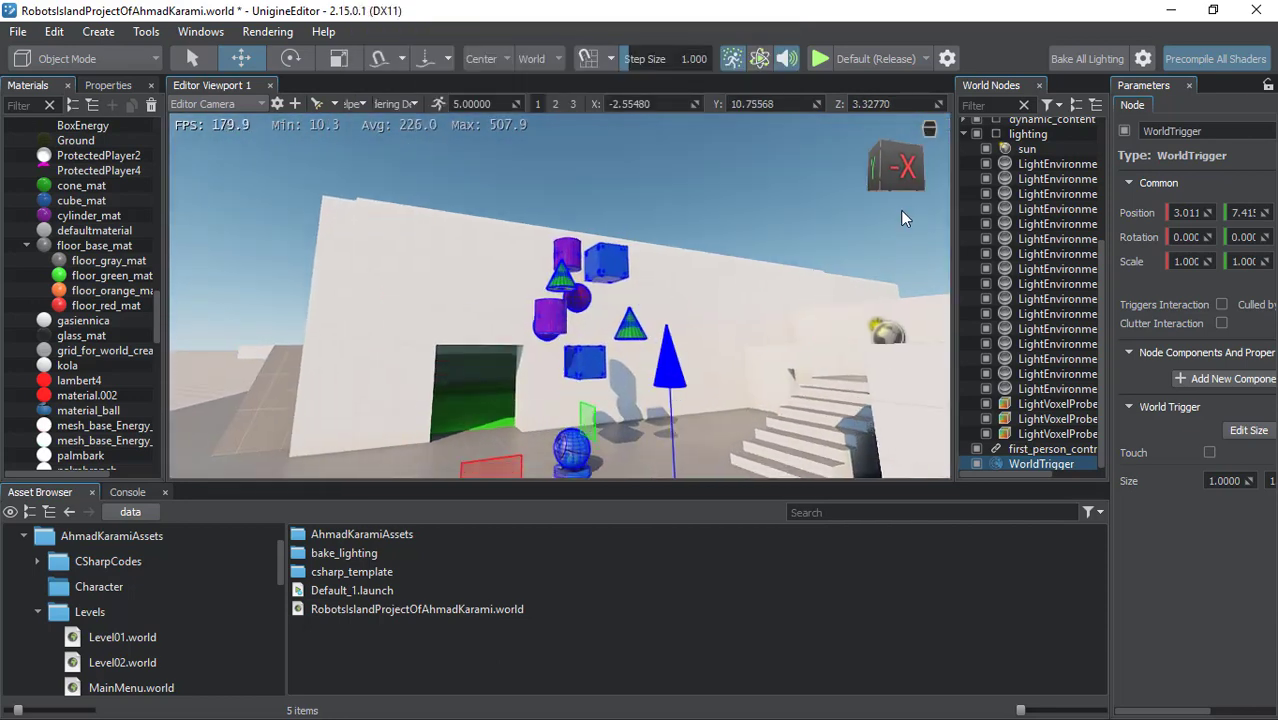
right_drag(808, 286, 643, 258)
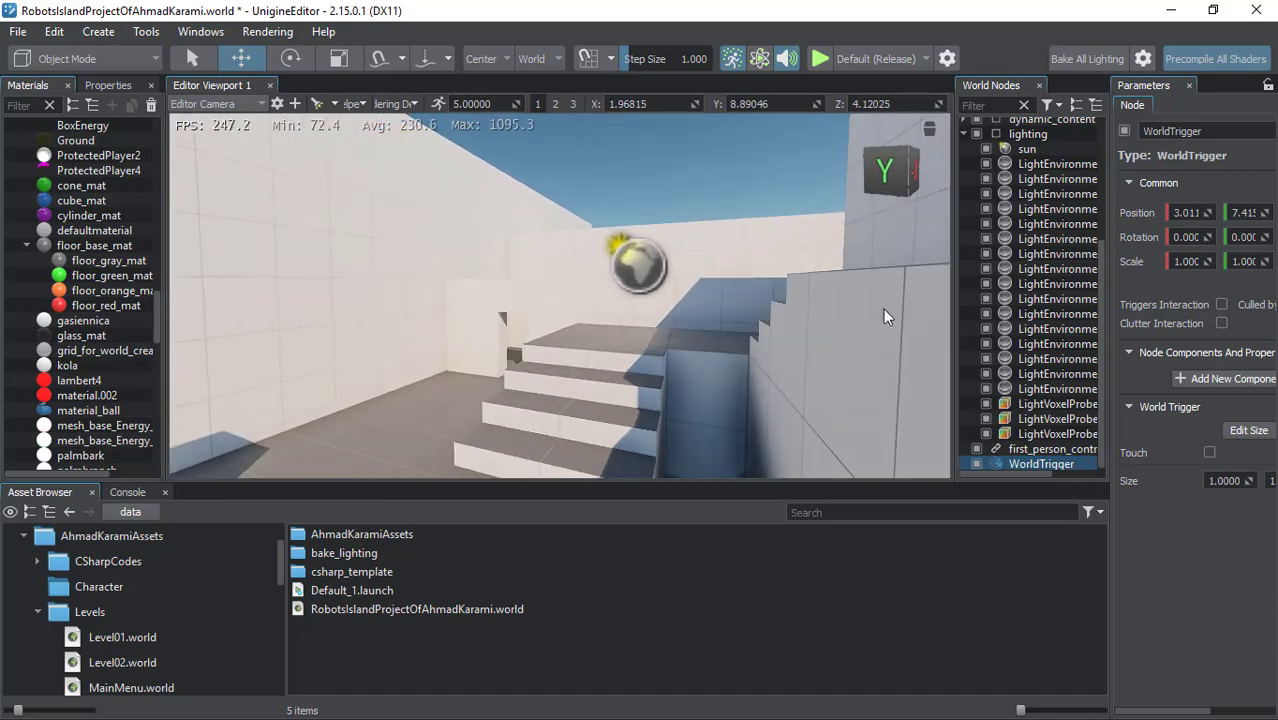
click(643, 258)
mouse_move(617, 327)
right_down()
mouse_move(505, 343)
mouse_move(533, 356)
mouse_move(492, 346)
right_up()
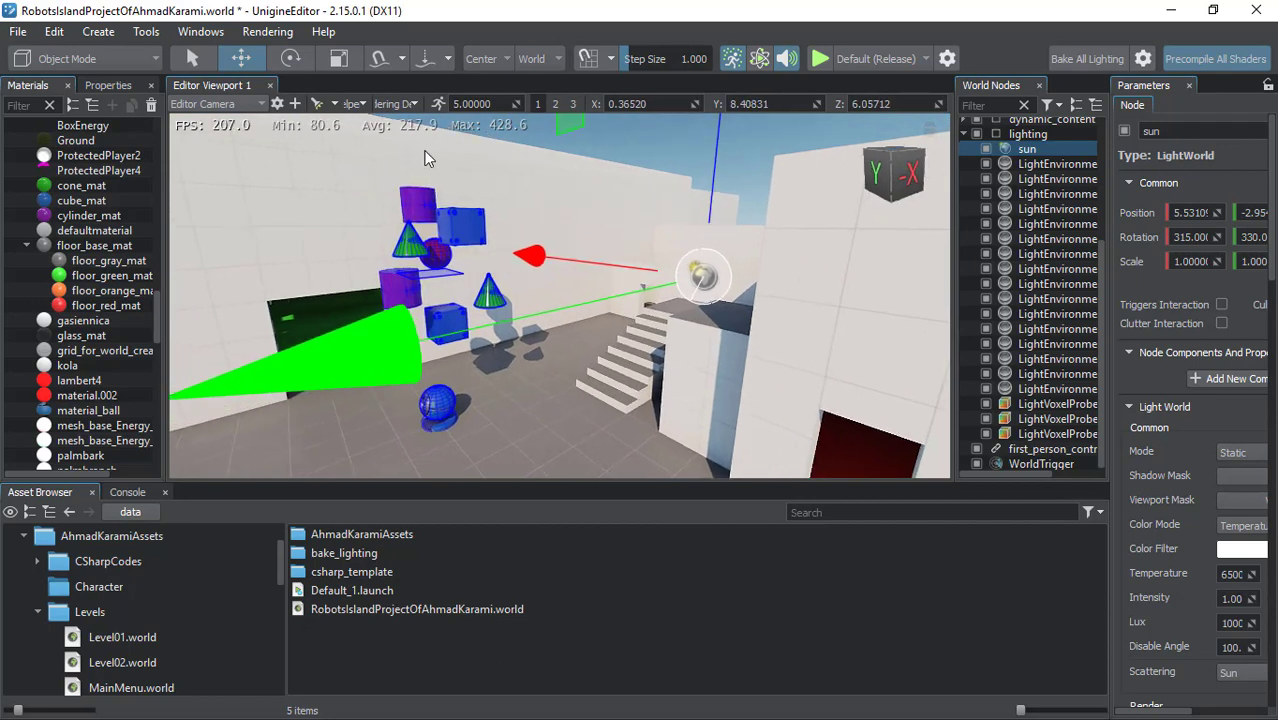
click(352, 104)
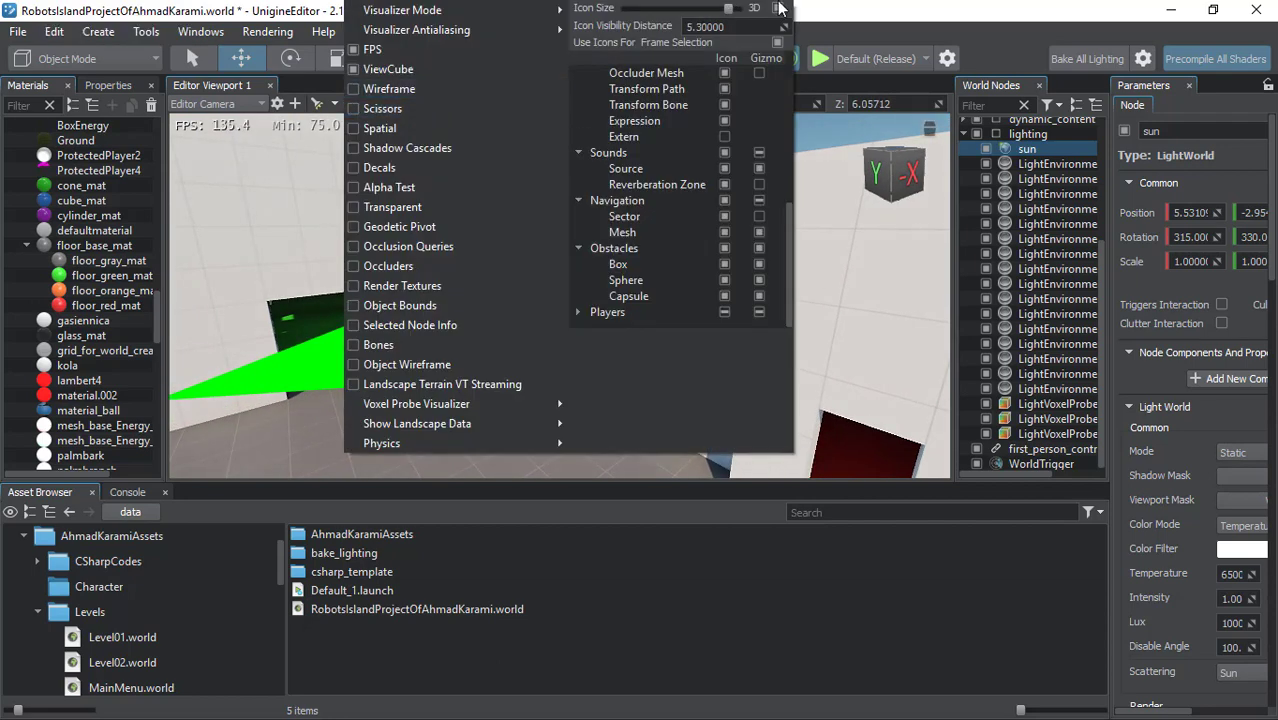
click(779, 8)
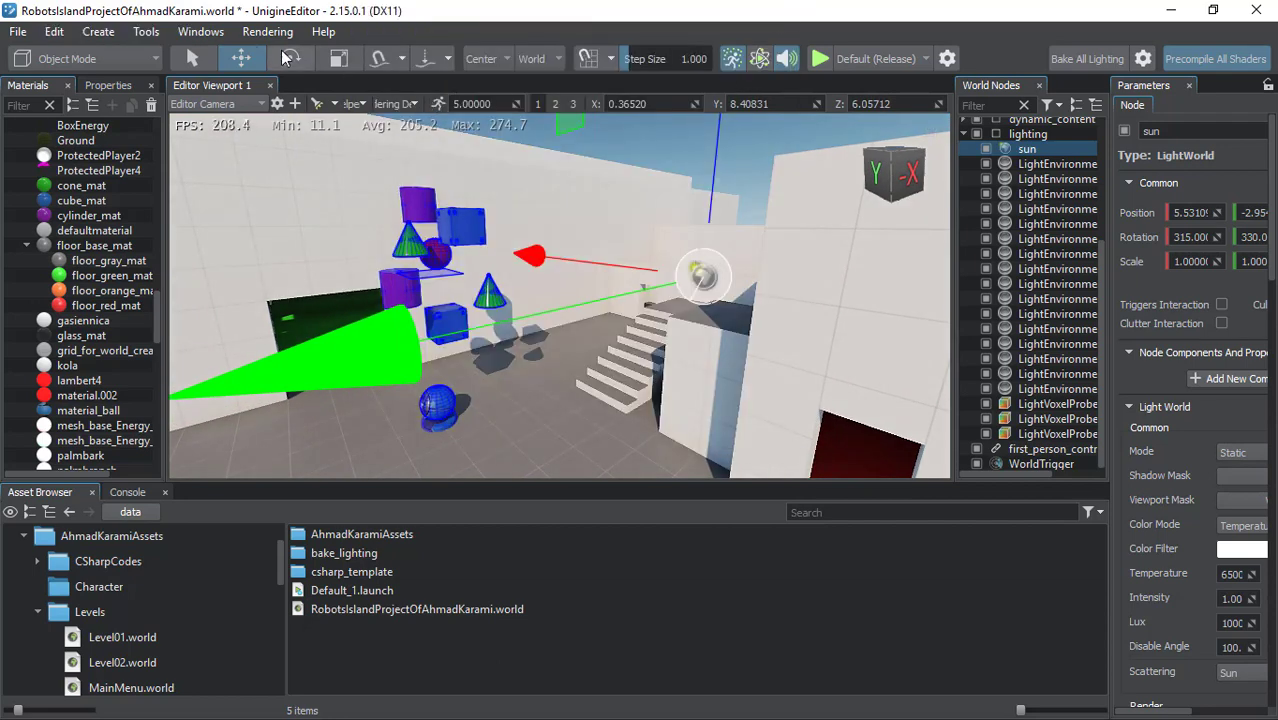
click(350, 104)
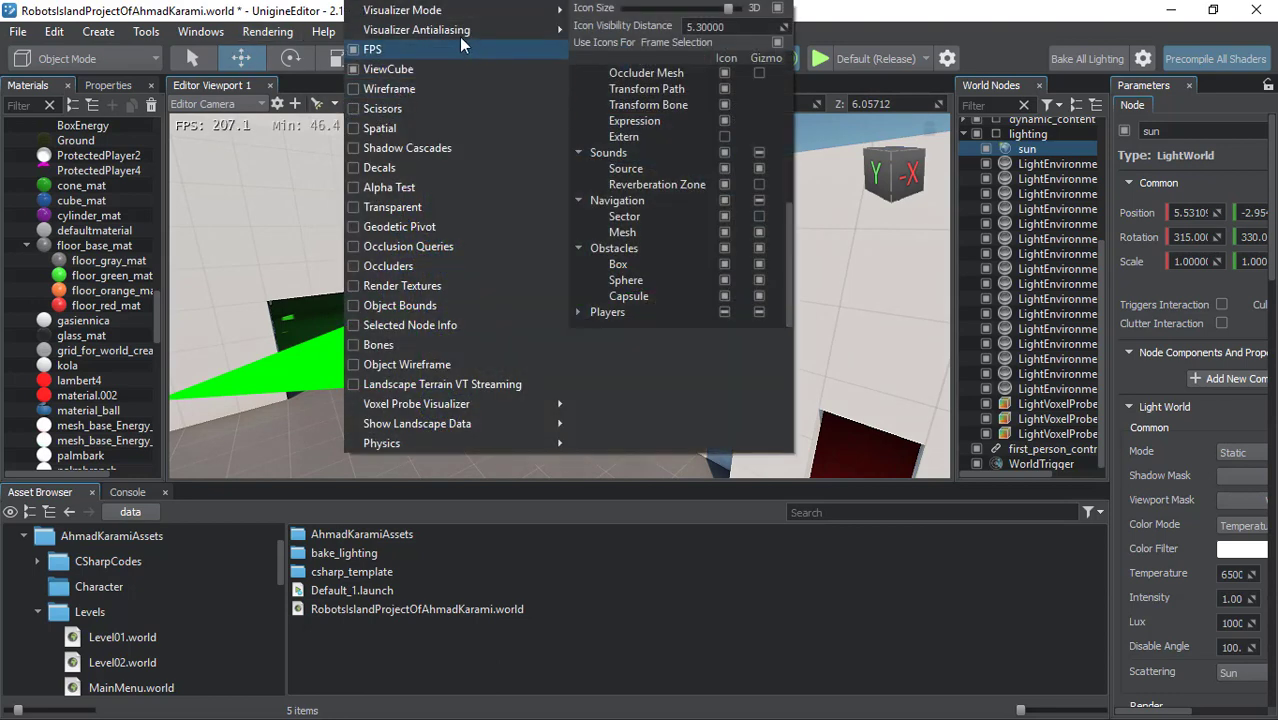
mouse_move(446, 34)
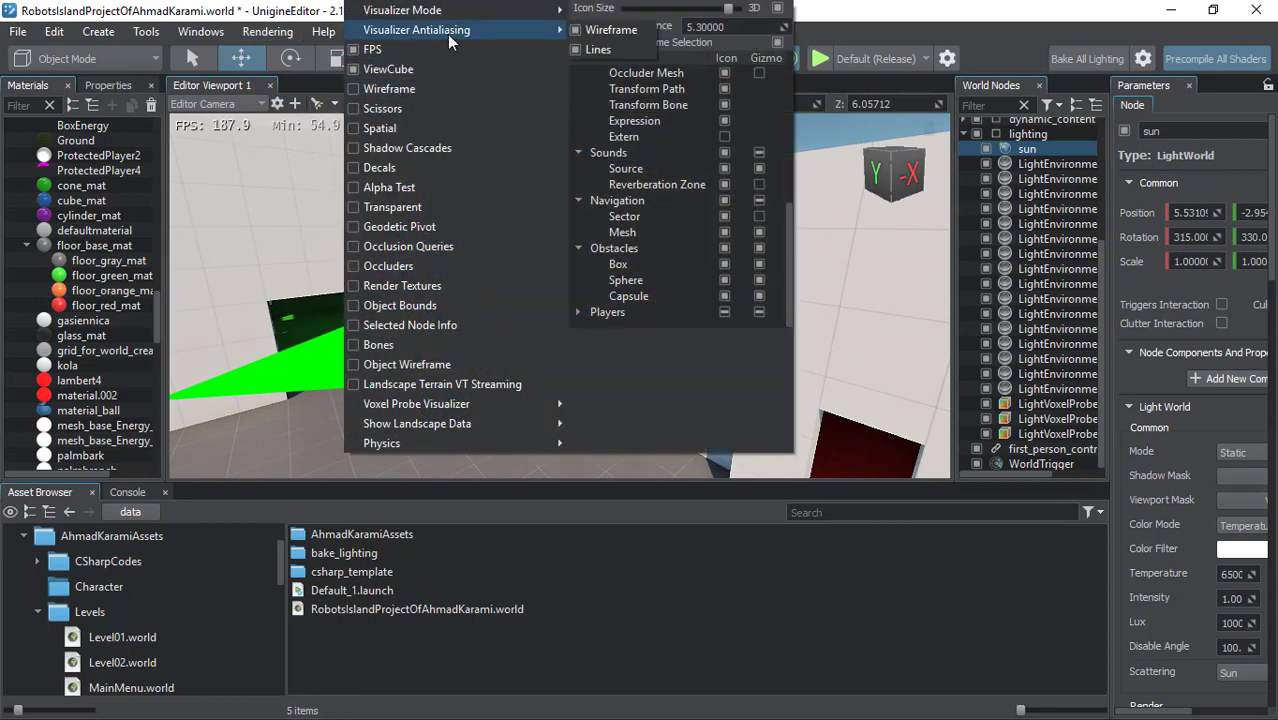
drag(728, 8, 670, 10)
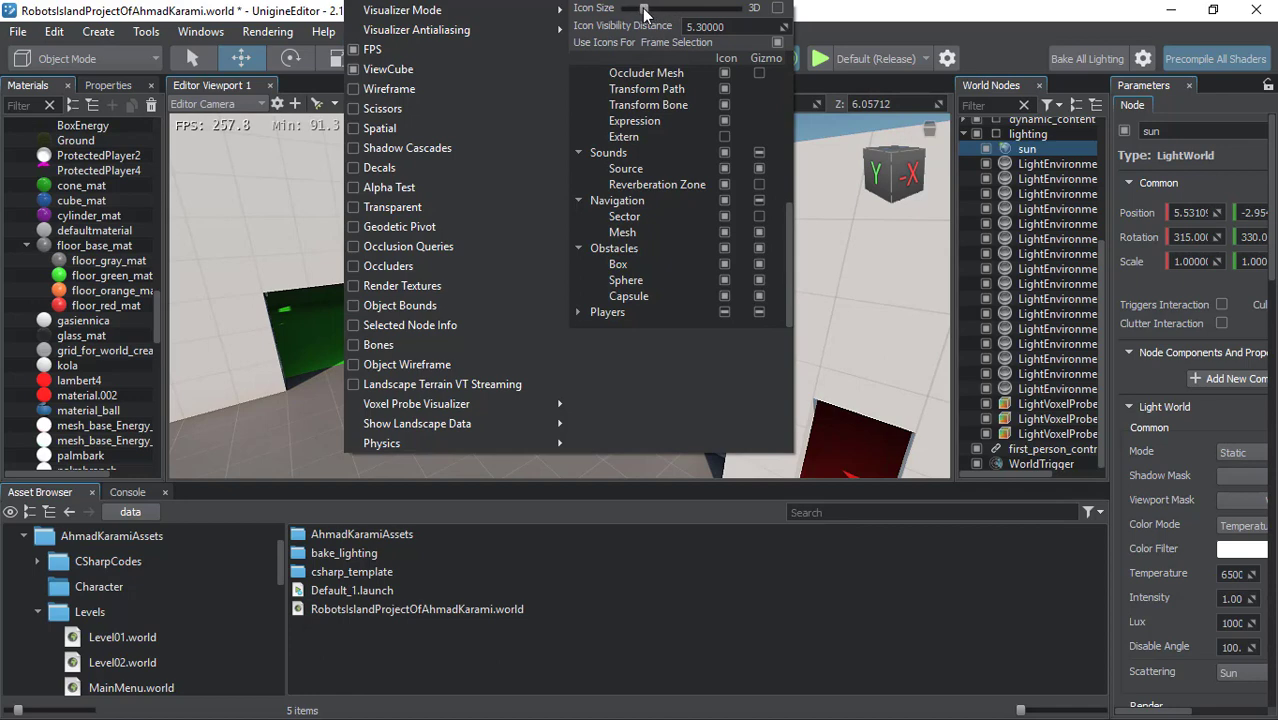
click(798, 244)
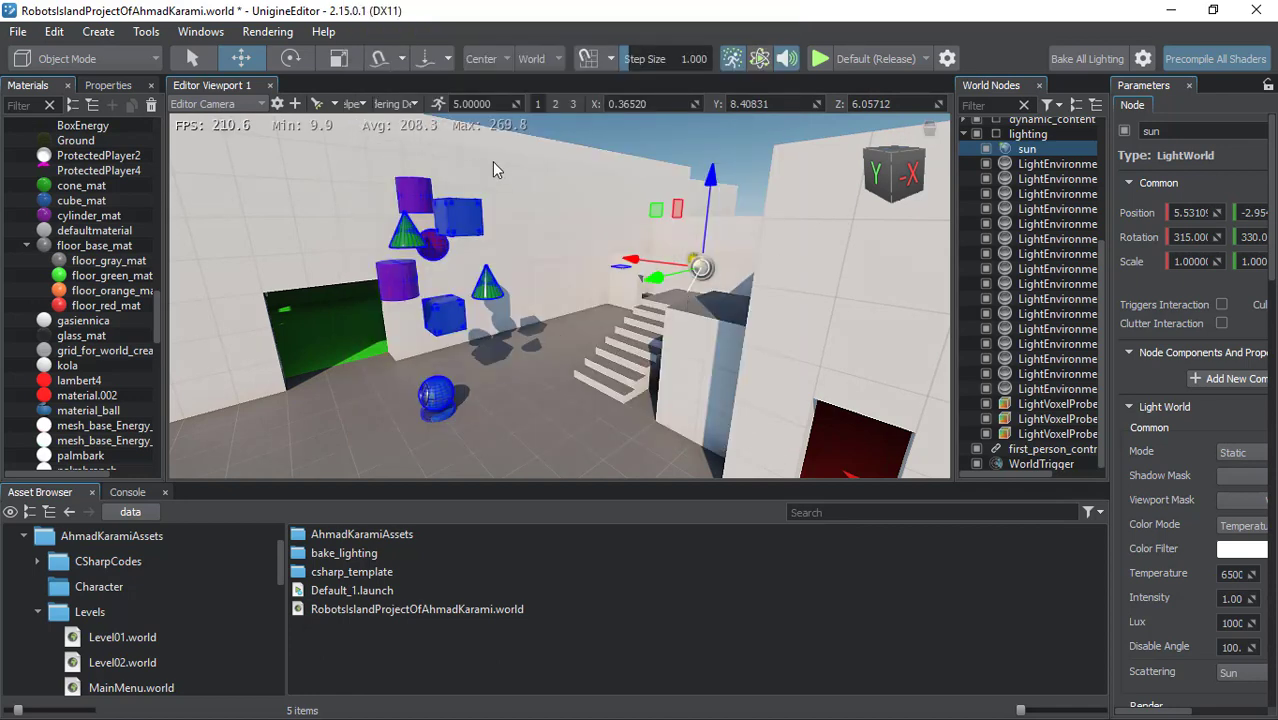
click(350, 104)
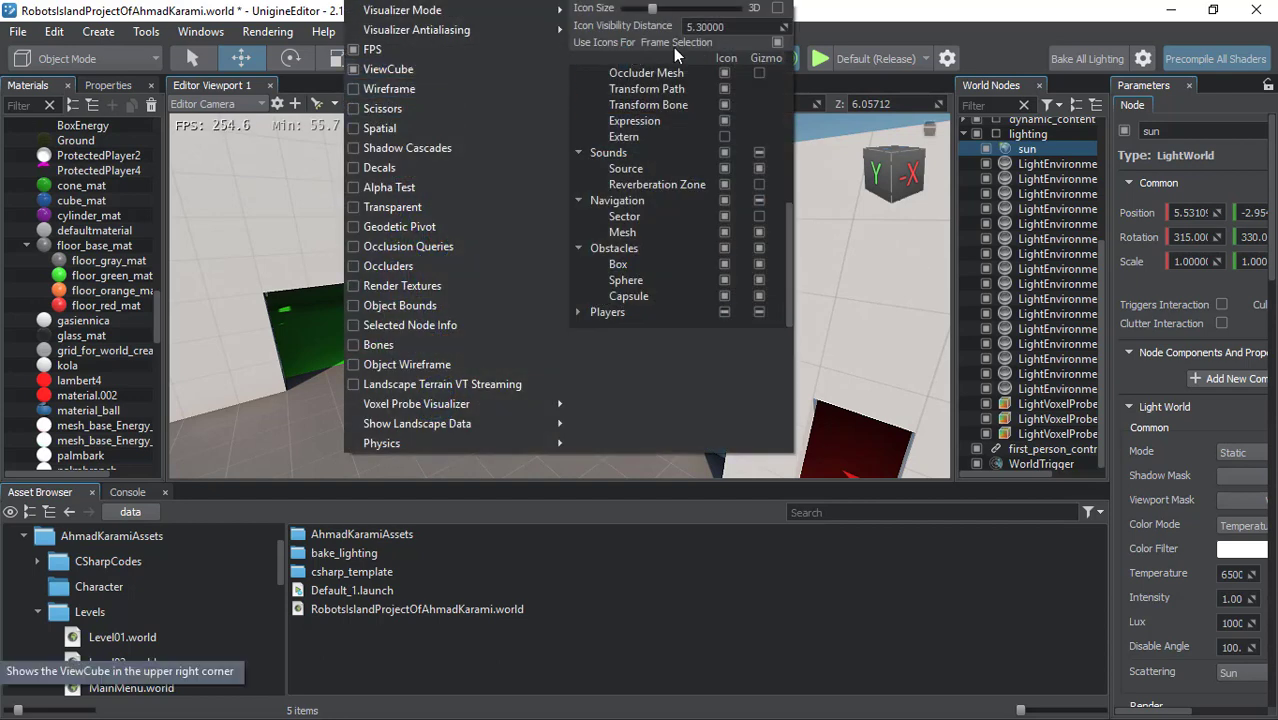
click(636, 32)
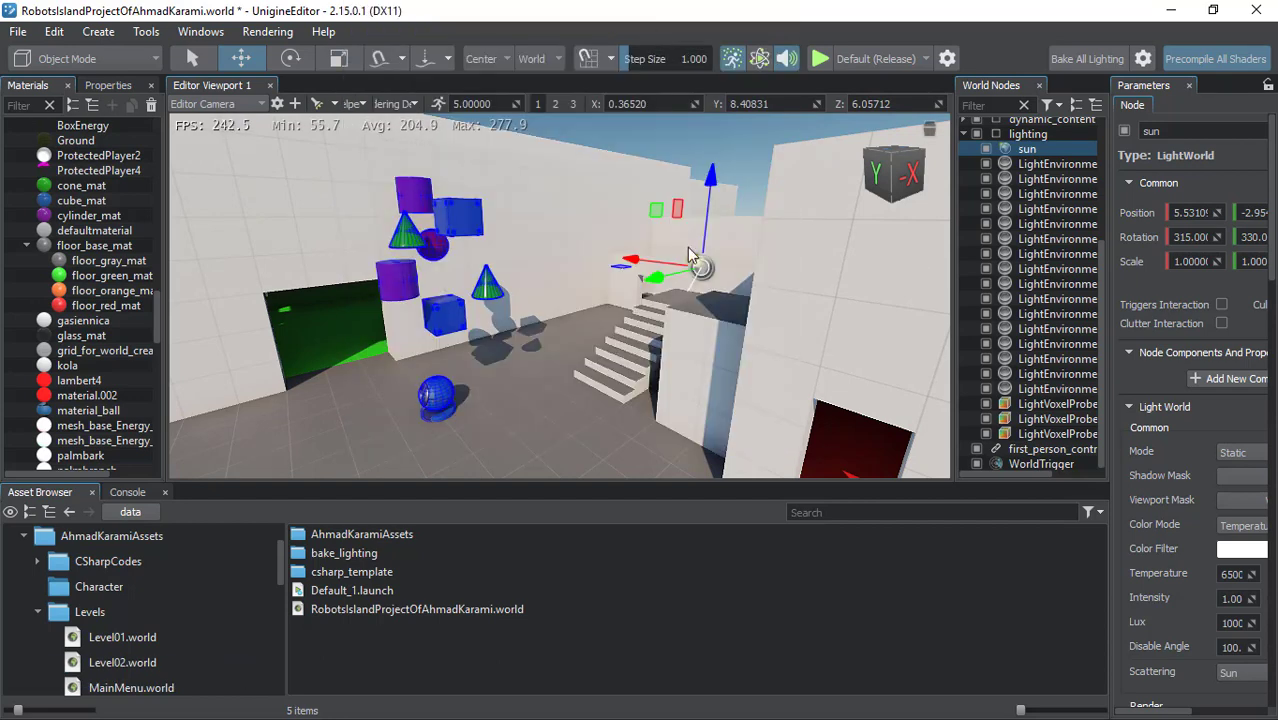
right_drag(687, 247, 458, 194)
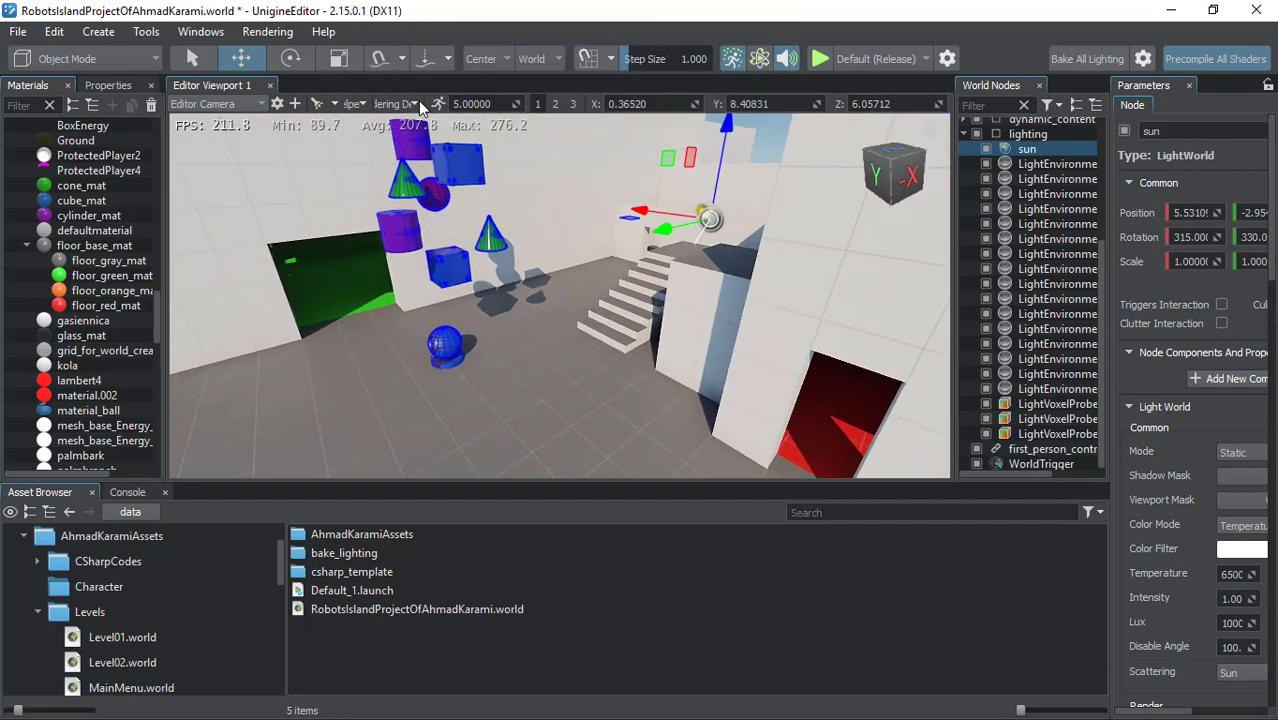
- Check the helper icon visibility distance (5.3), then lower the camera toward the floor's sun icon
click(352, 104)
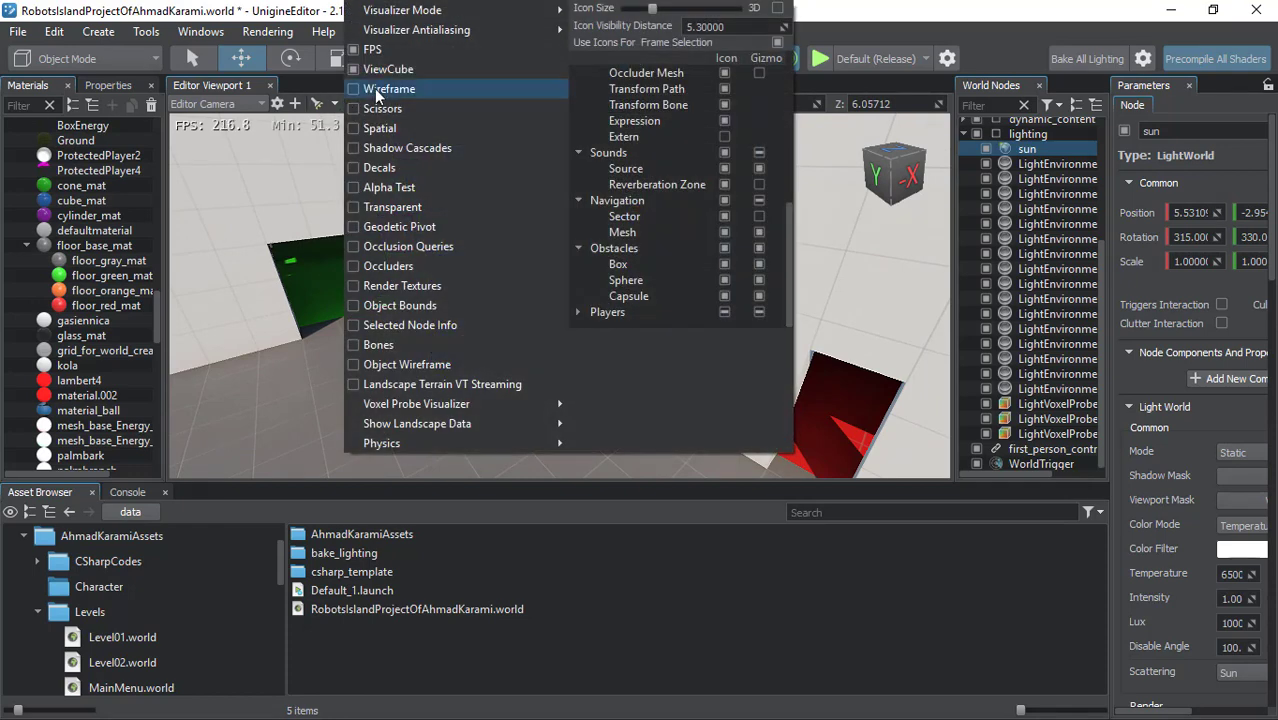
mouse_move(497, 31)
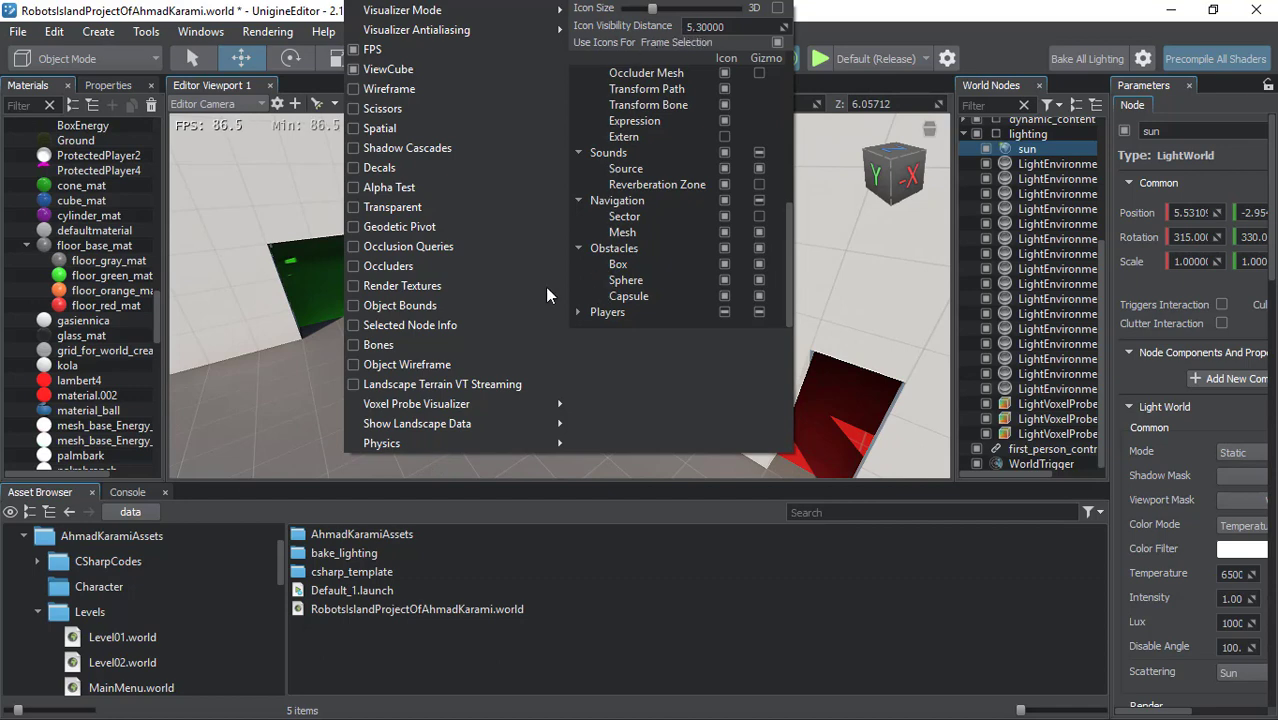
click(686, 213)
scroll(387, 412, up, 3)
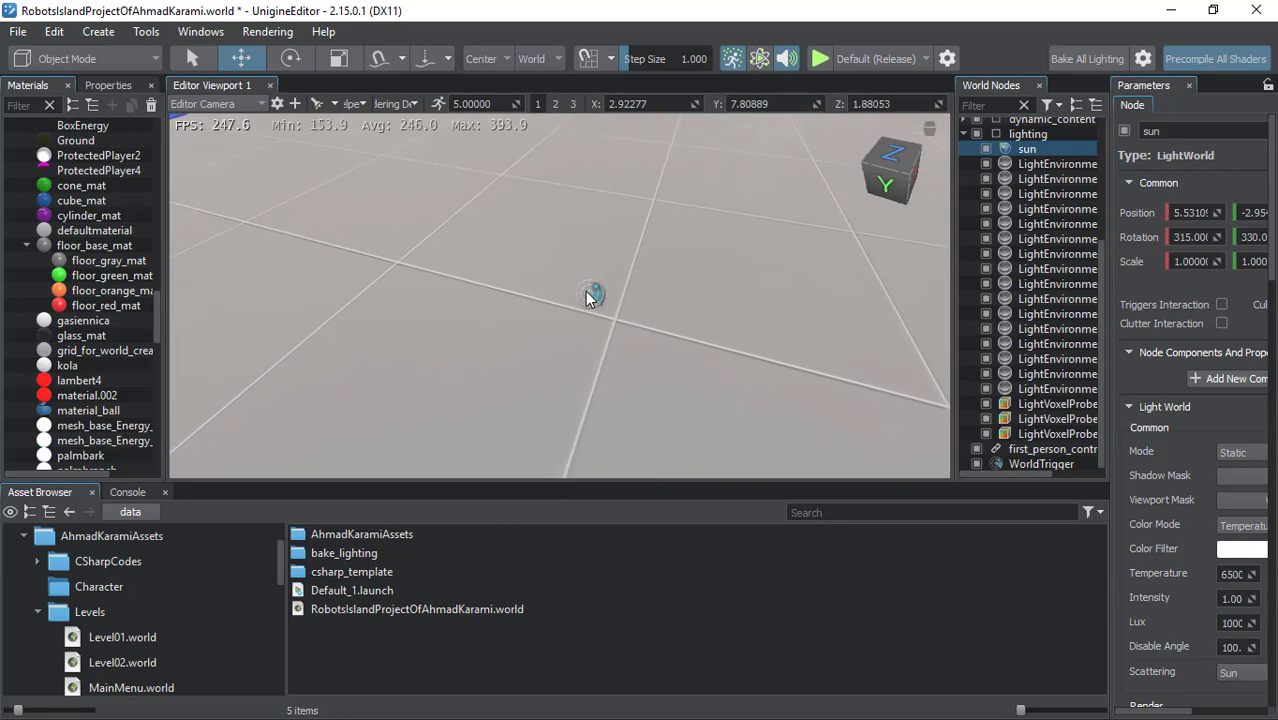
- Orbit the view across the floor around the sun icon, briefly checking the Helpers settings
right_drag(403, 133, 349, 108)
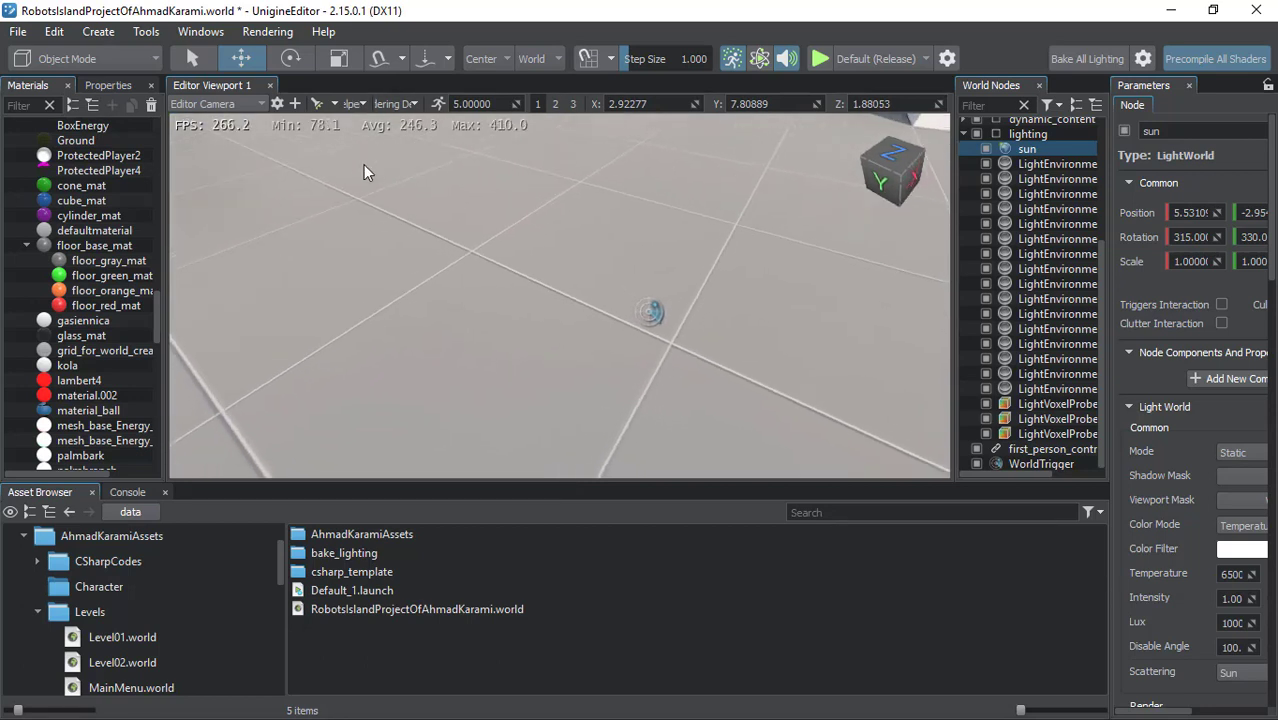
click(352, 105)
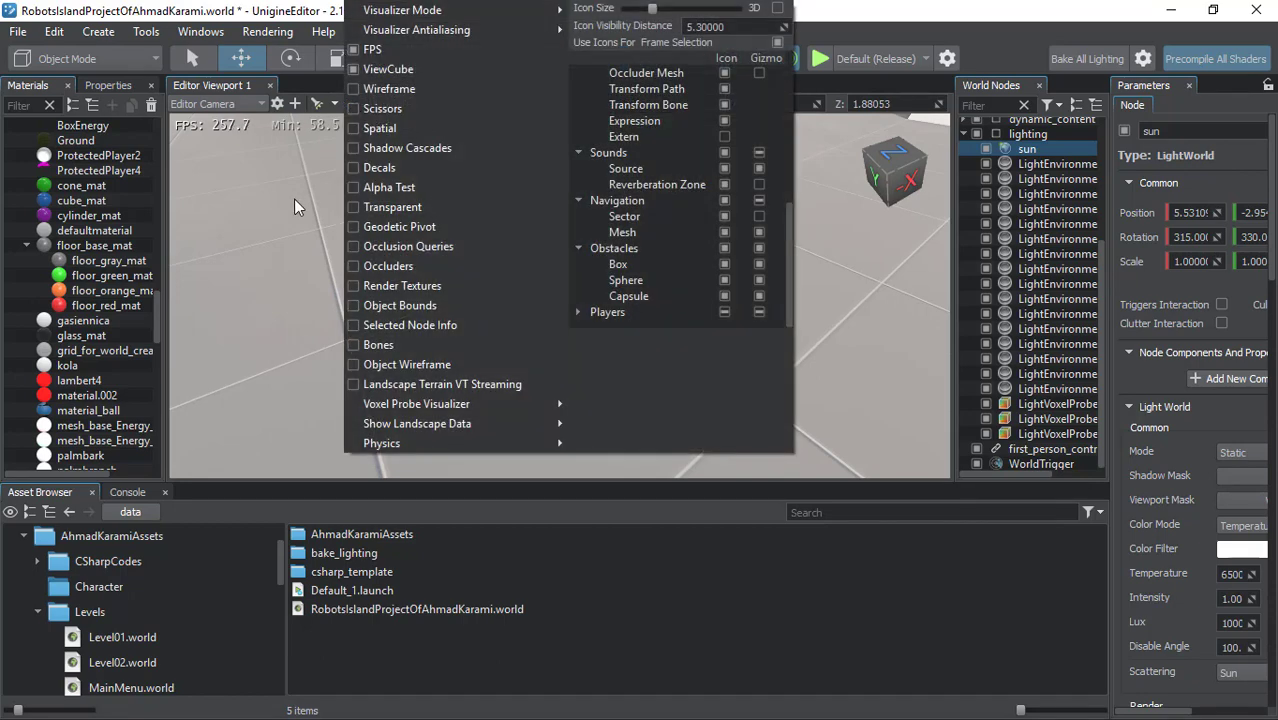
click(268, 260)
right_drag(268, 267, 676, 369)
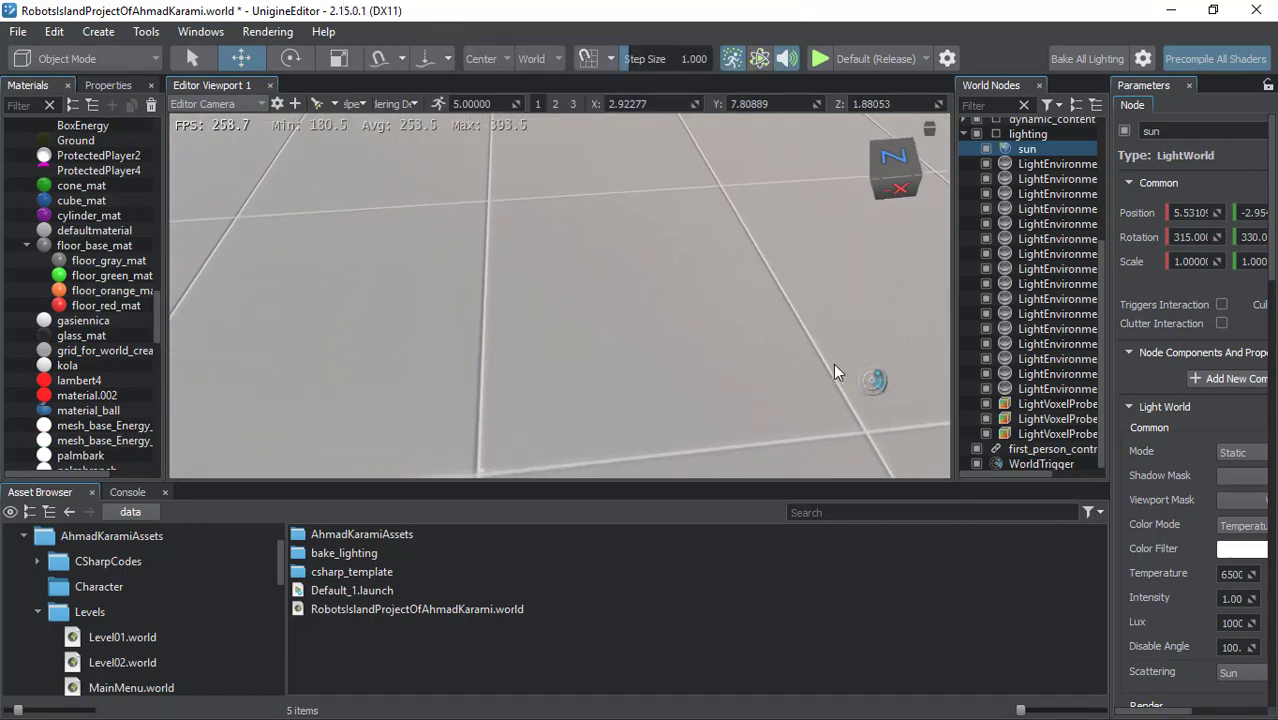
- Collapse the Lights, Worlds, Sounds, Navigation, Obstacles and Players groups in the Helpers settings
click(380, 105)
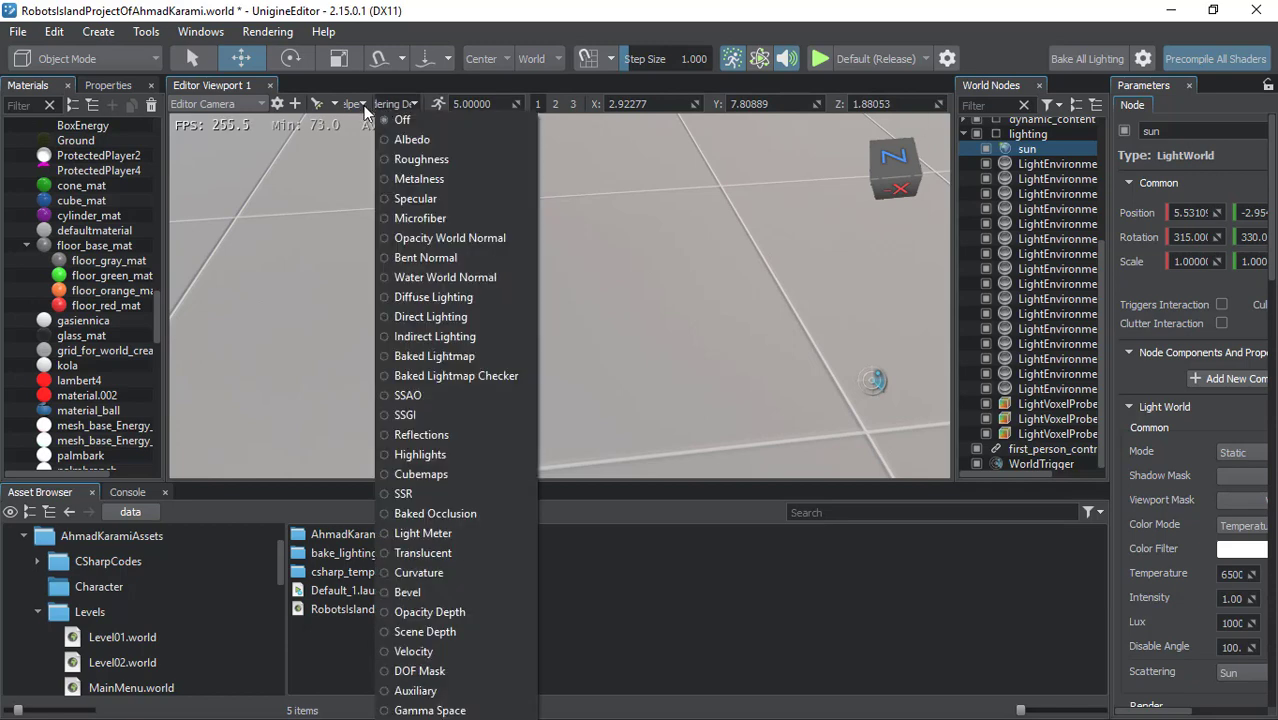
click(361, 103)
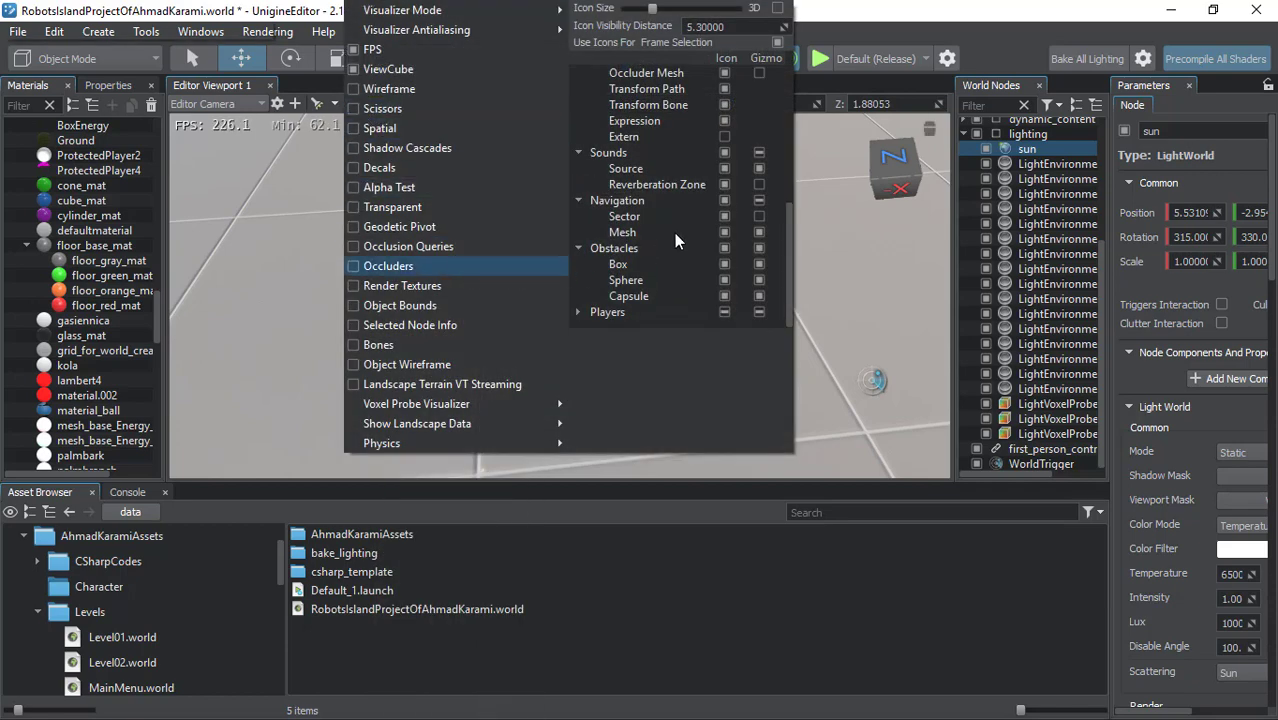
scroll(661, 126, up, 6)
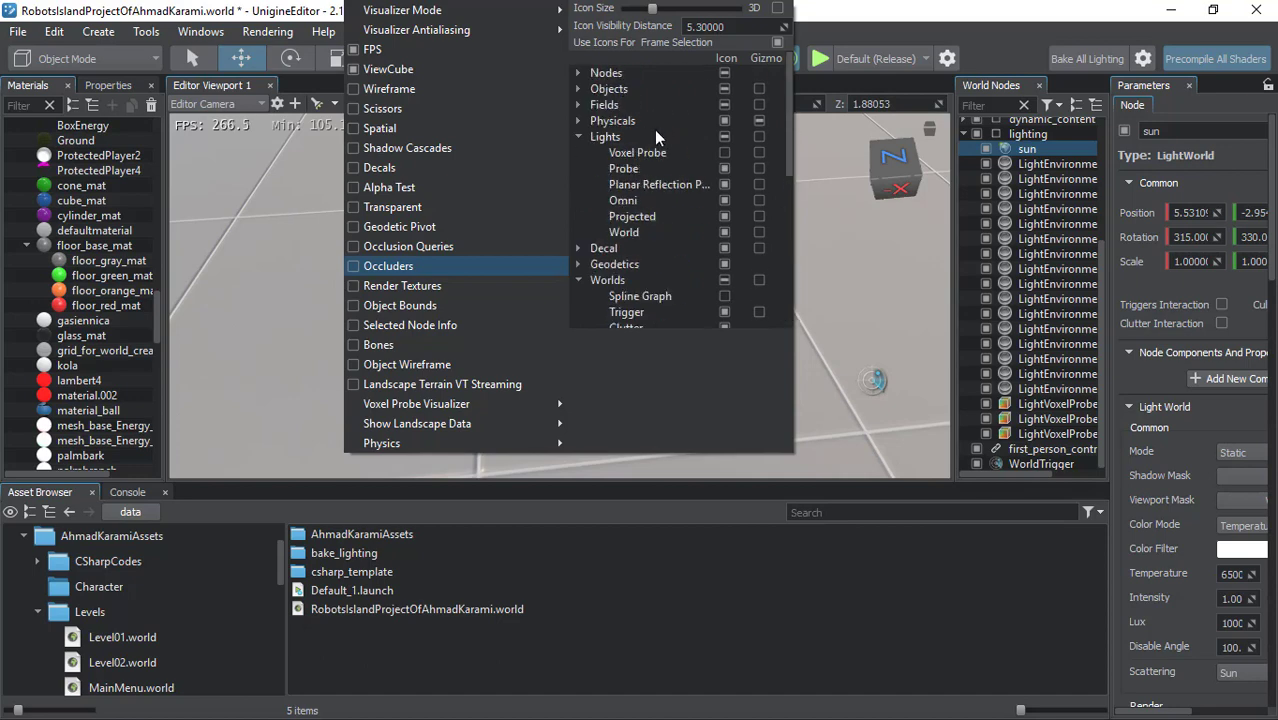
click(577, 136)
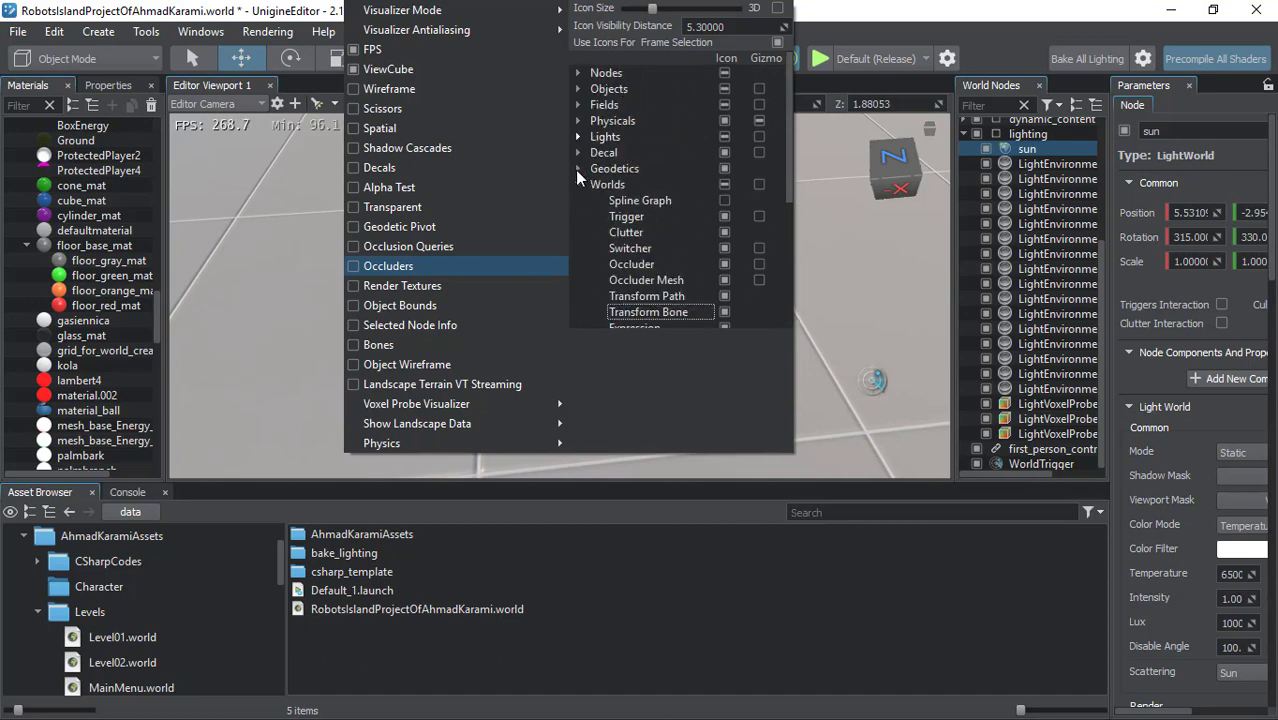
click(578, 184)
click(577, 200)
click(577, 216)
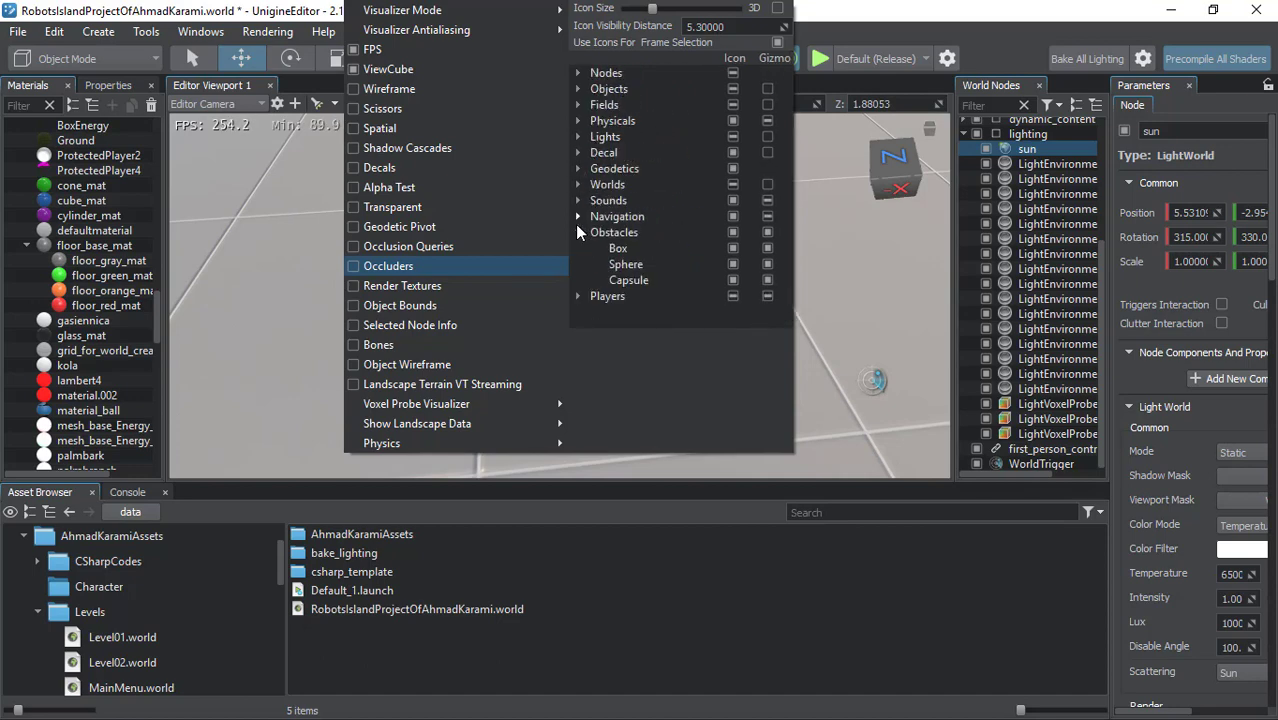
click(577, 232)
click(578, 249)
click(578, 252)
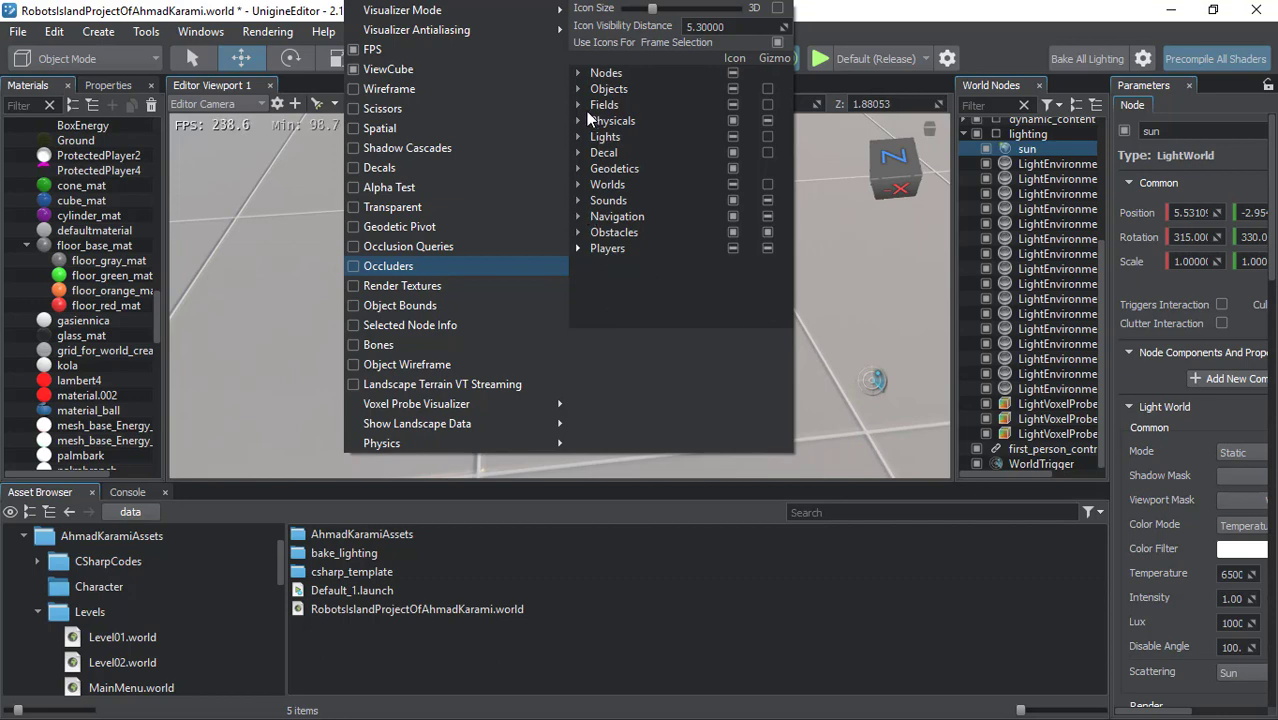
- Expand Worlds and turn Trigger's viewport icons off and back on
click(577, 186)
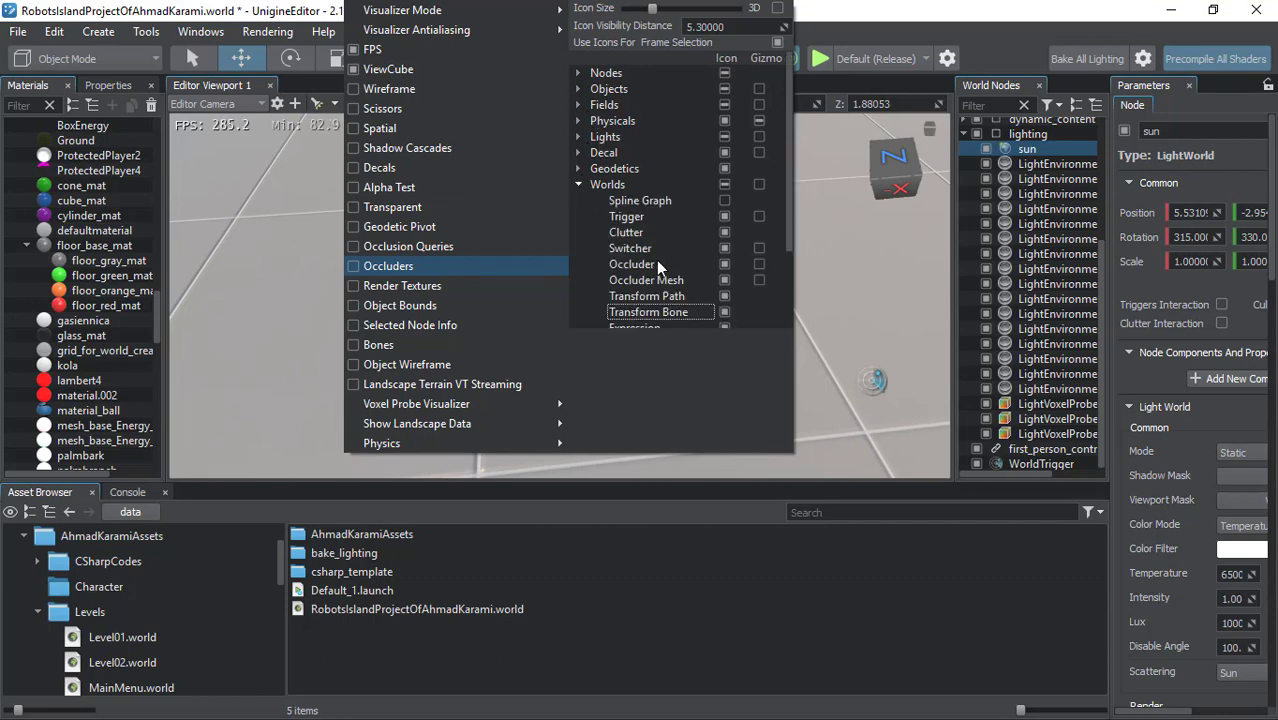
scroll(658, 262, down, 1)
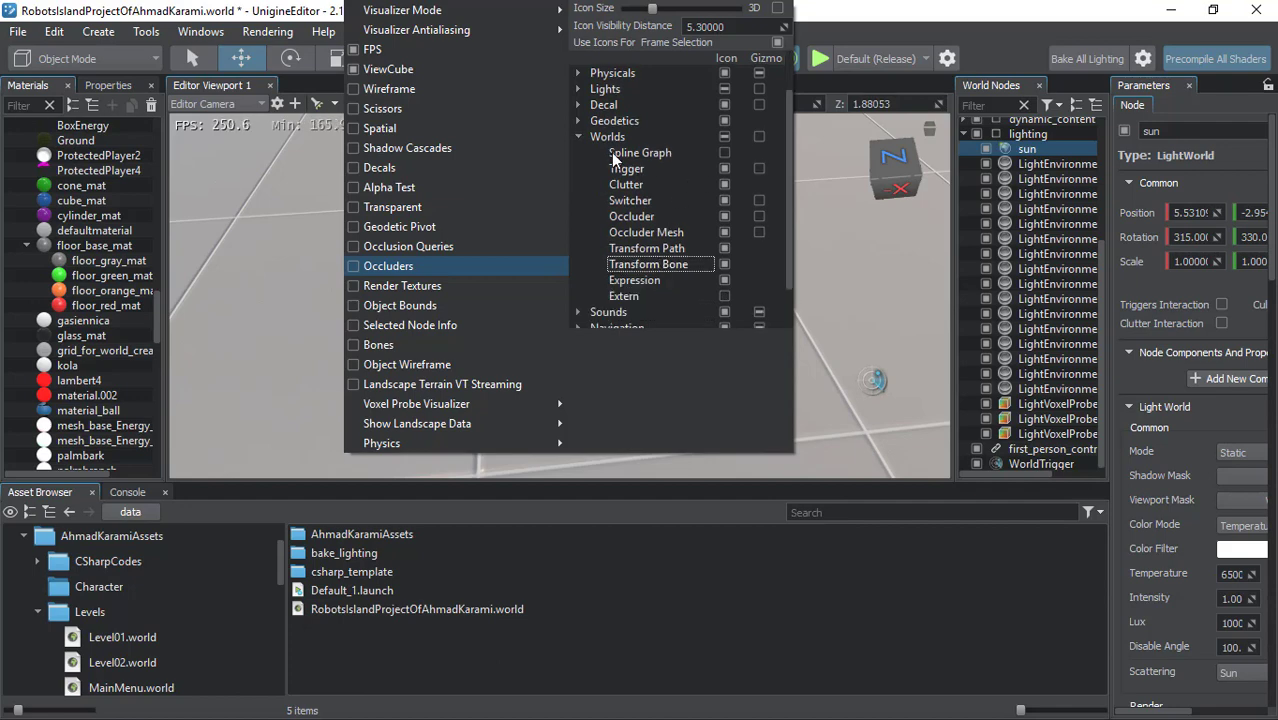
click(724, 168)
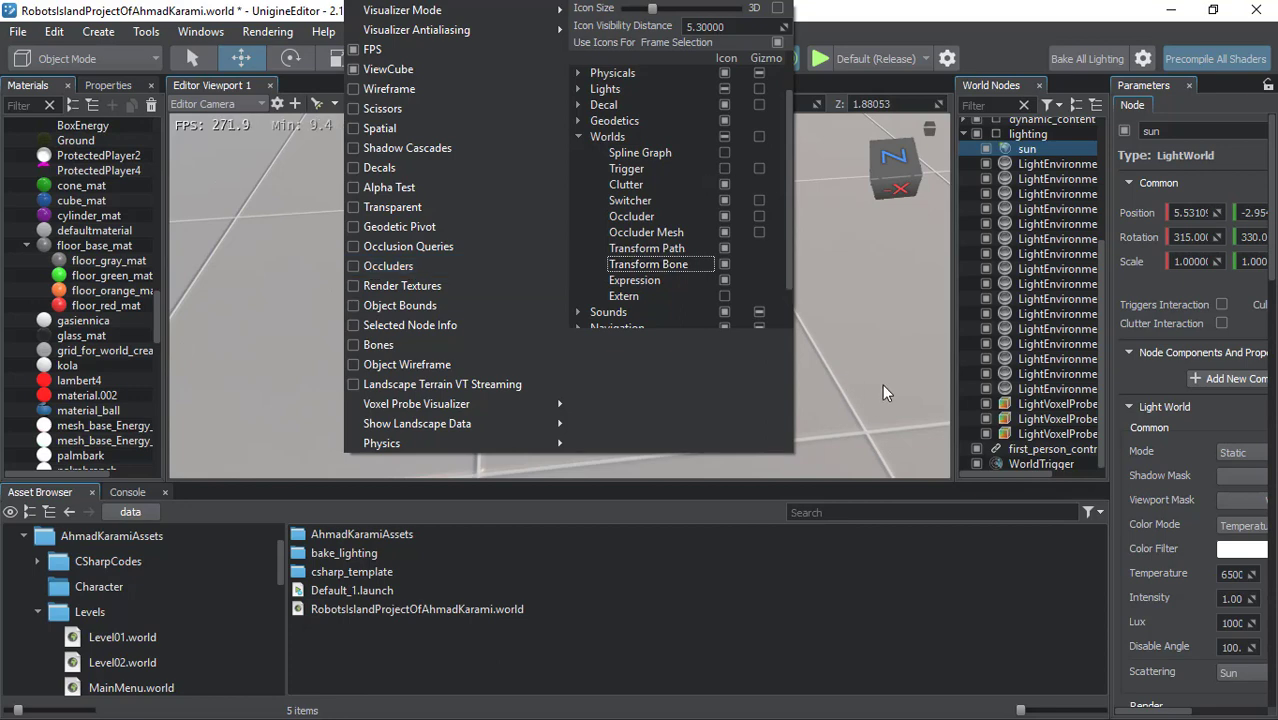
click(725, 168)
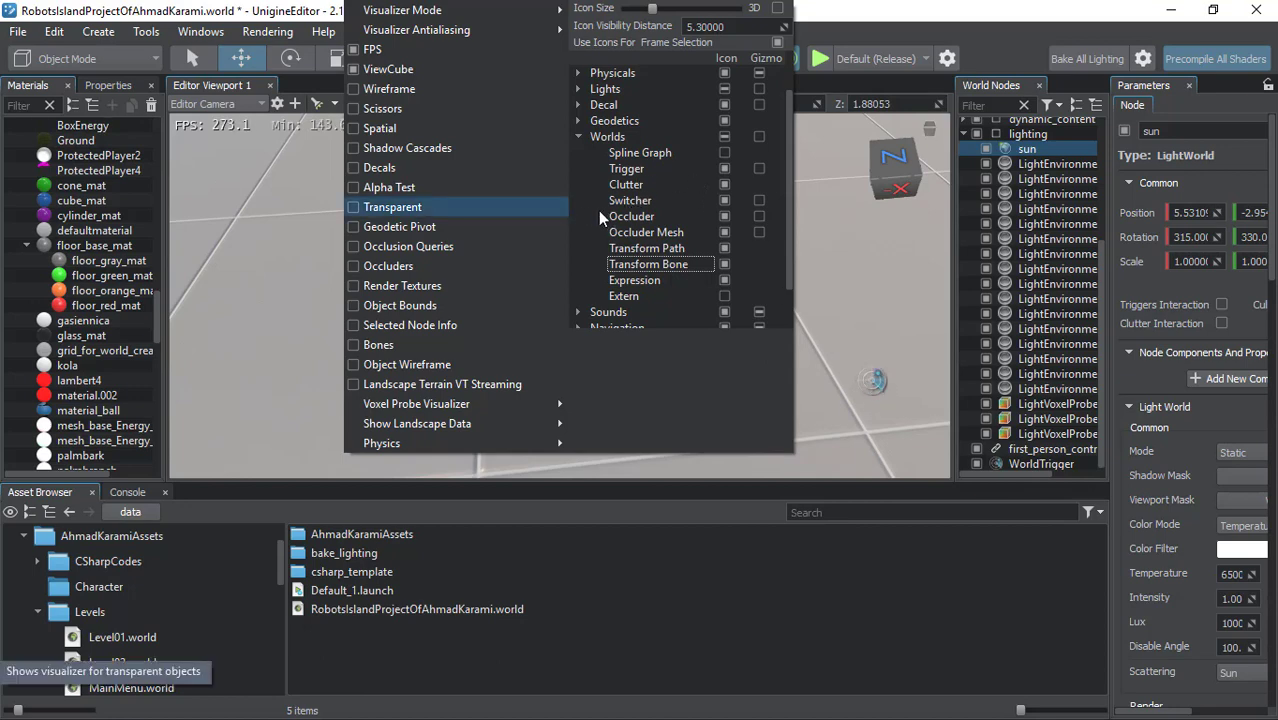
- Collapse Worlds and expand Lights to show the Omni light type
click(581, 136)
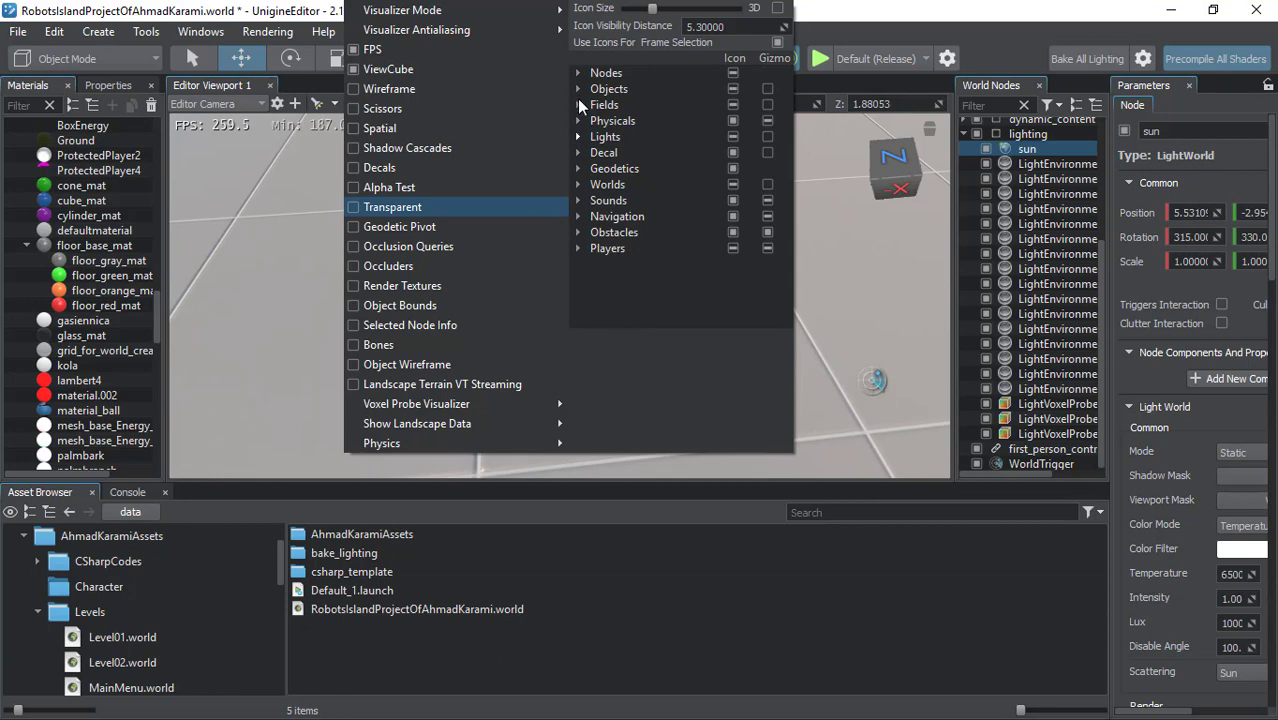
click(577, 136)
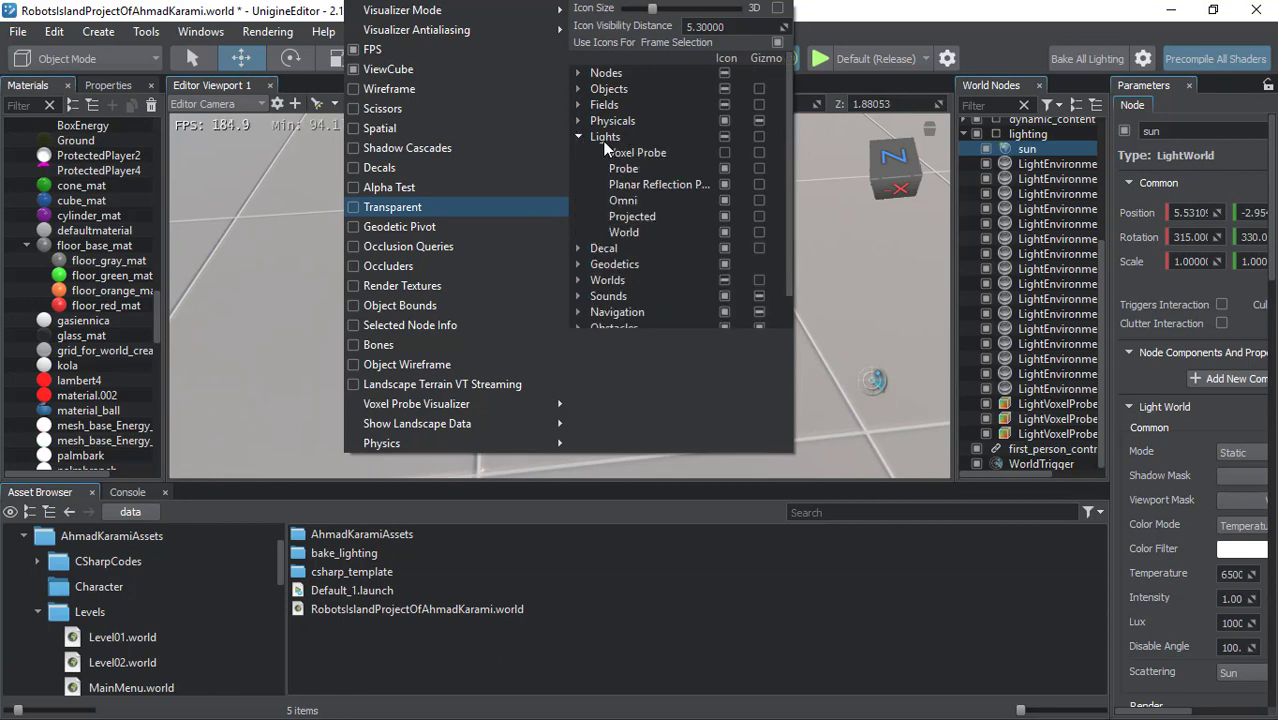
click(622, 200)
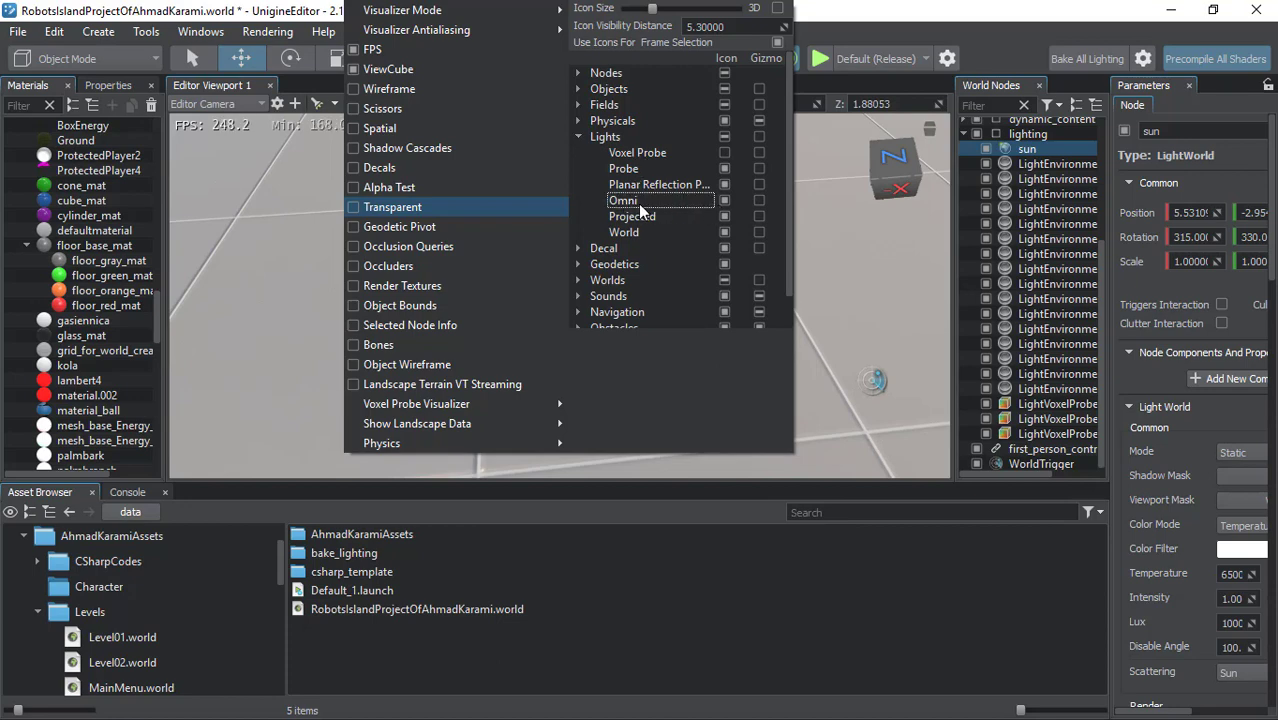
- Add a LightOmni to the scene via Create > Lights > Omni
mouse_move(267, 329)
right_down()
mouse_move(365, 274)
mouse_move(441, 206)
right_up()
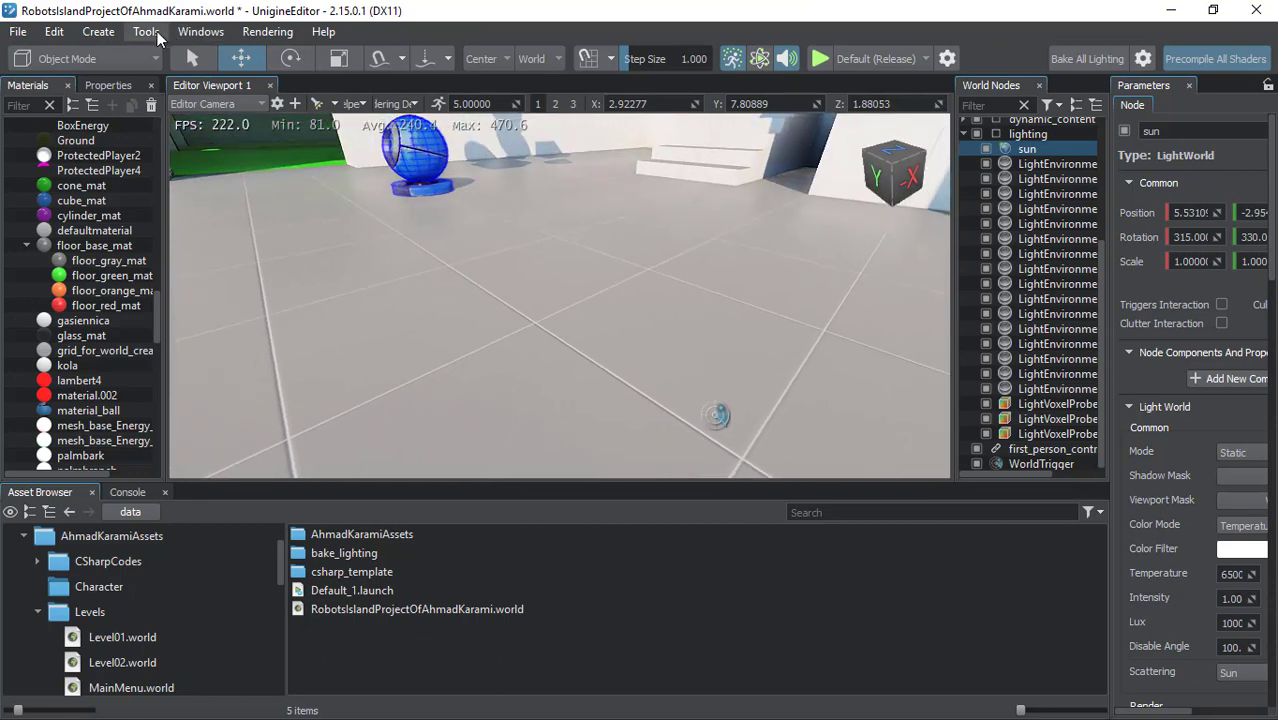
click(98, 31)
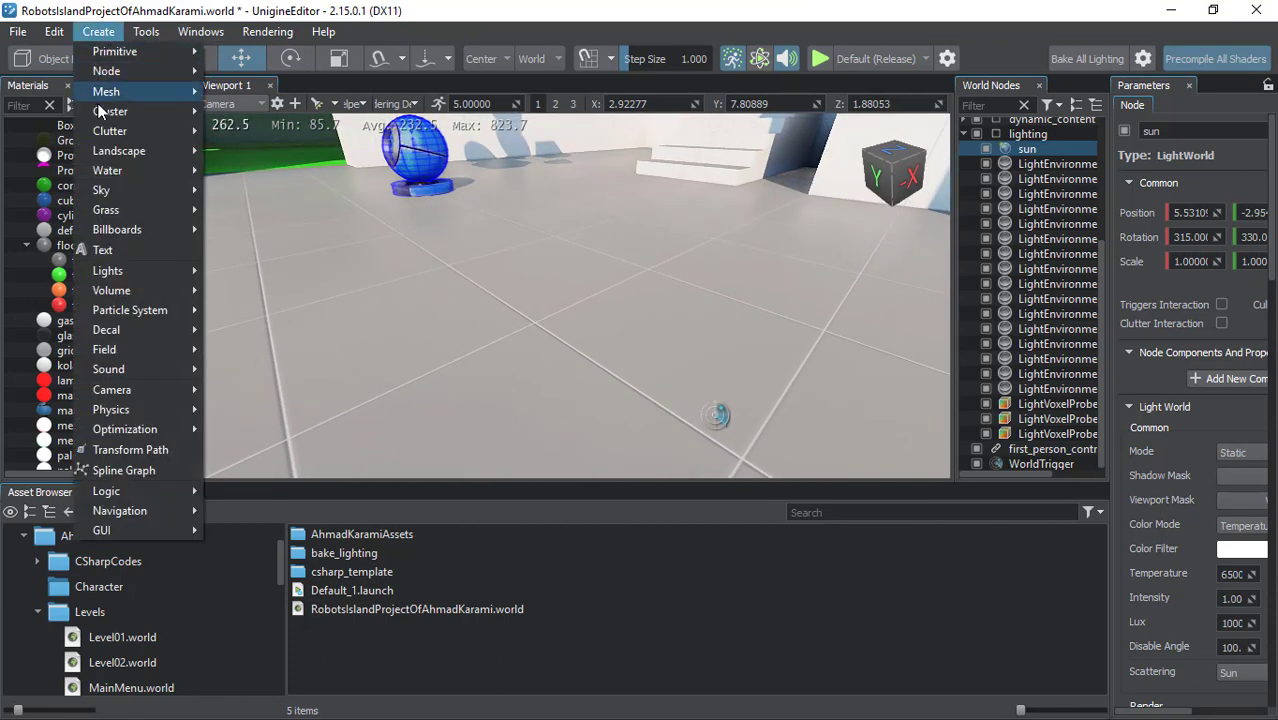
mouse_move(112, 345)
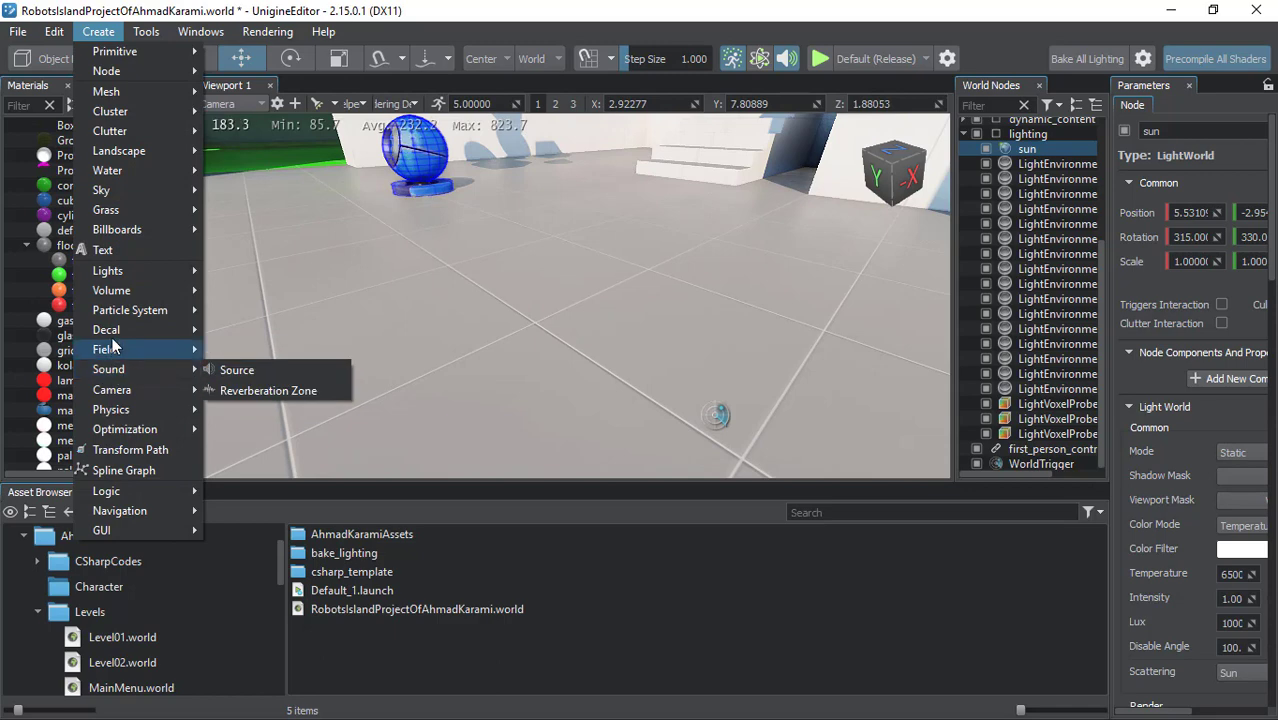
mouse_move(115, 271)
click(262, 298)
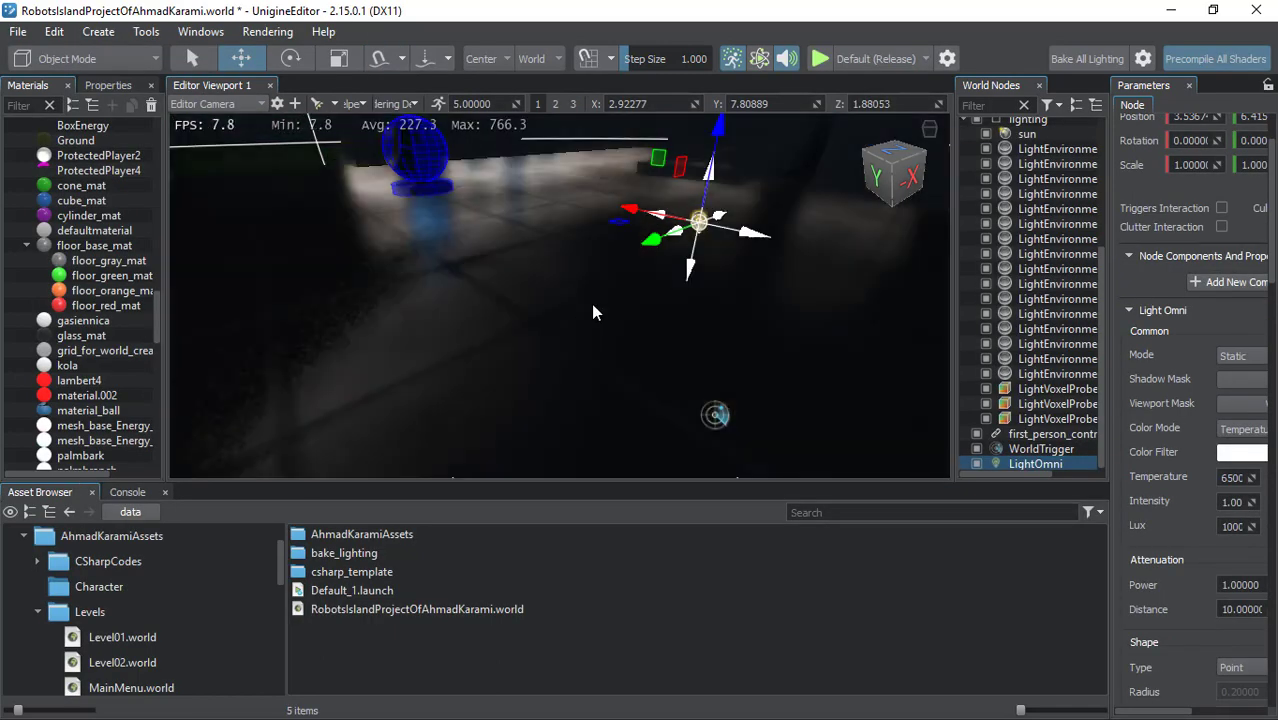
- Select the wall_0_cluster mesh and tilt the view down to the light's bulb icon on the floor
mouse_move(541, 316)
right_down()
mouse_move(653, 257)
mouse_move(562, 281)
right_up()
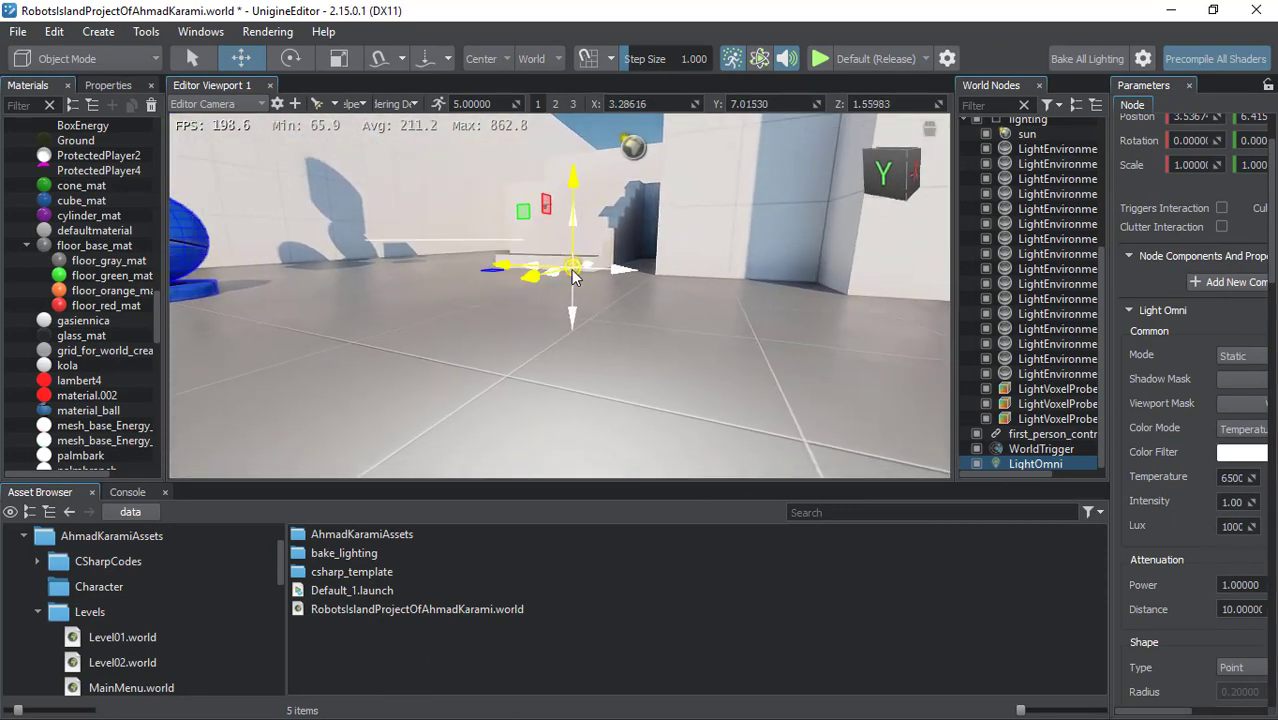
click(670, 262)
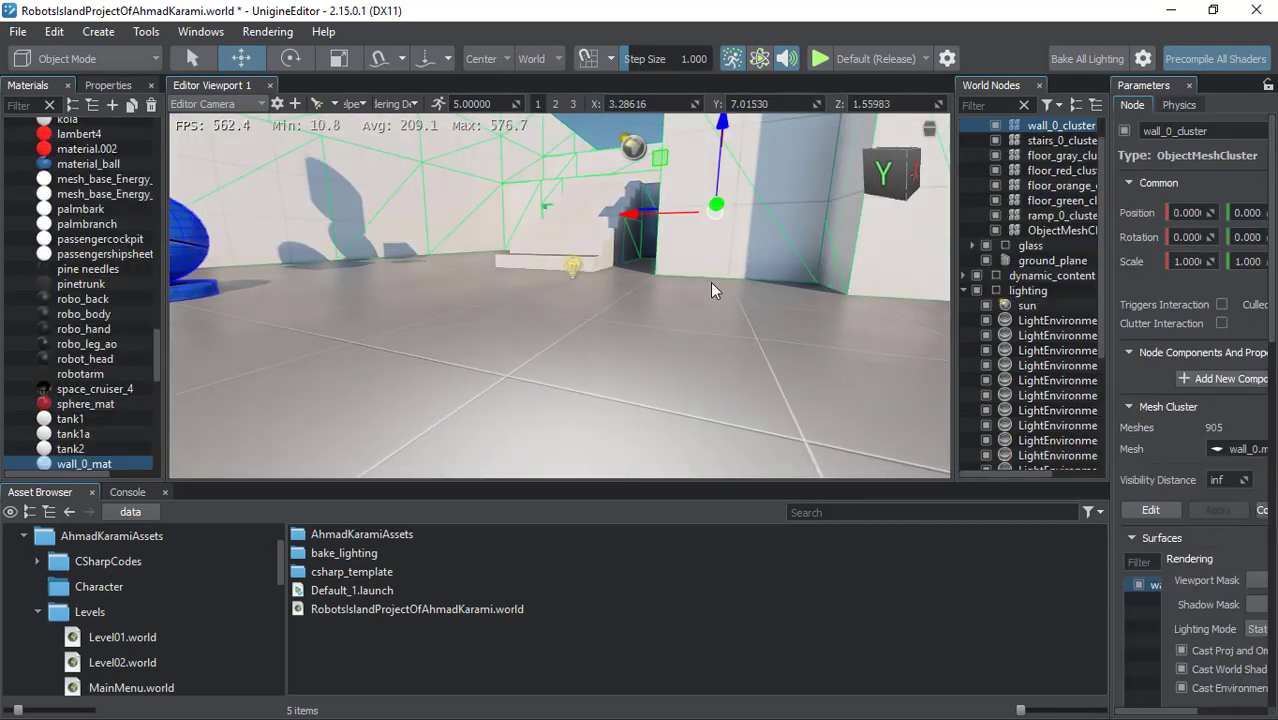
mouse_move(565, 266)
right_down()
mouse_move(400, 361)
mouse_move(272, 410)
right_up()
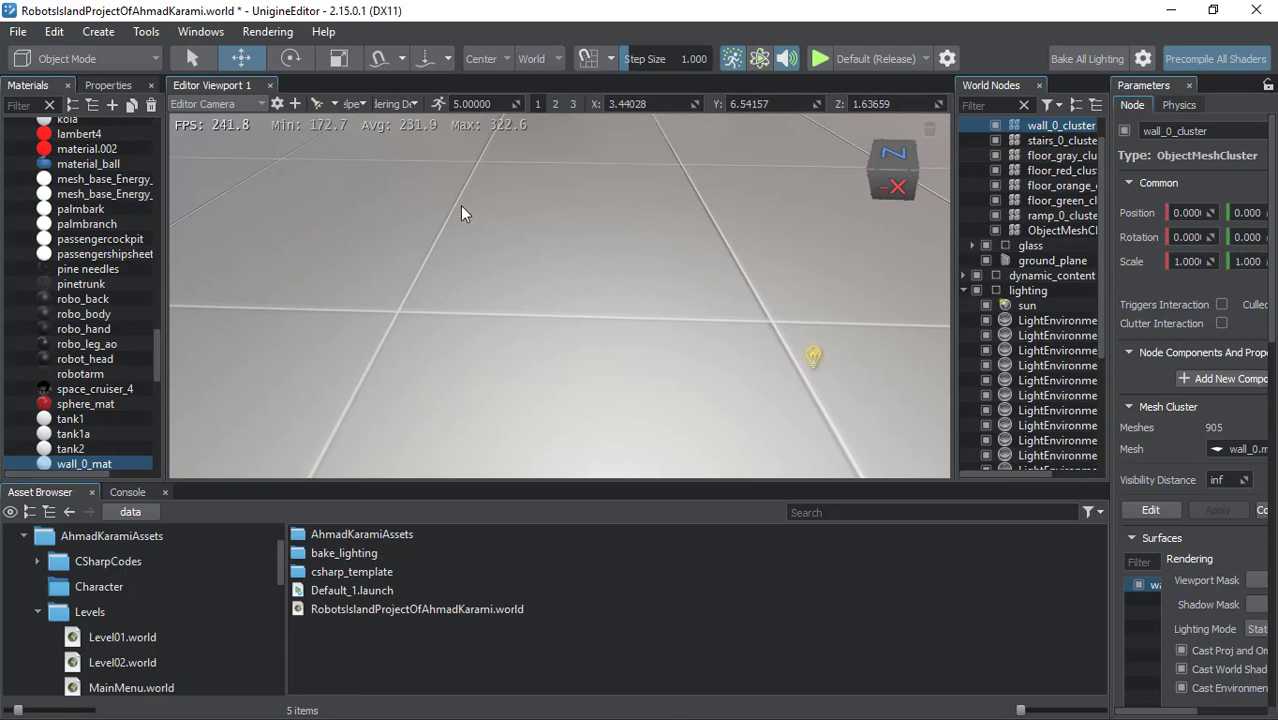
right_drag(460, 205, 422, 204)
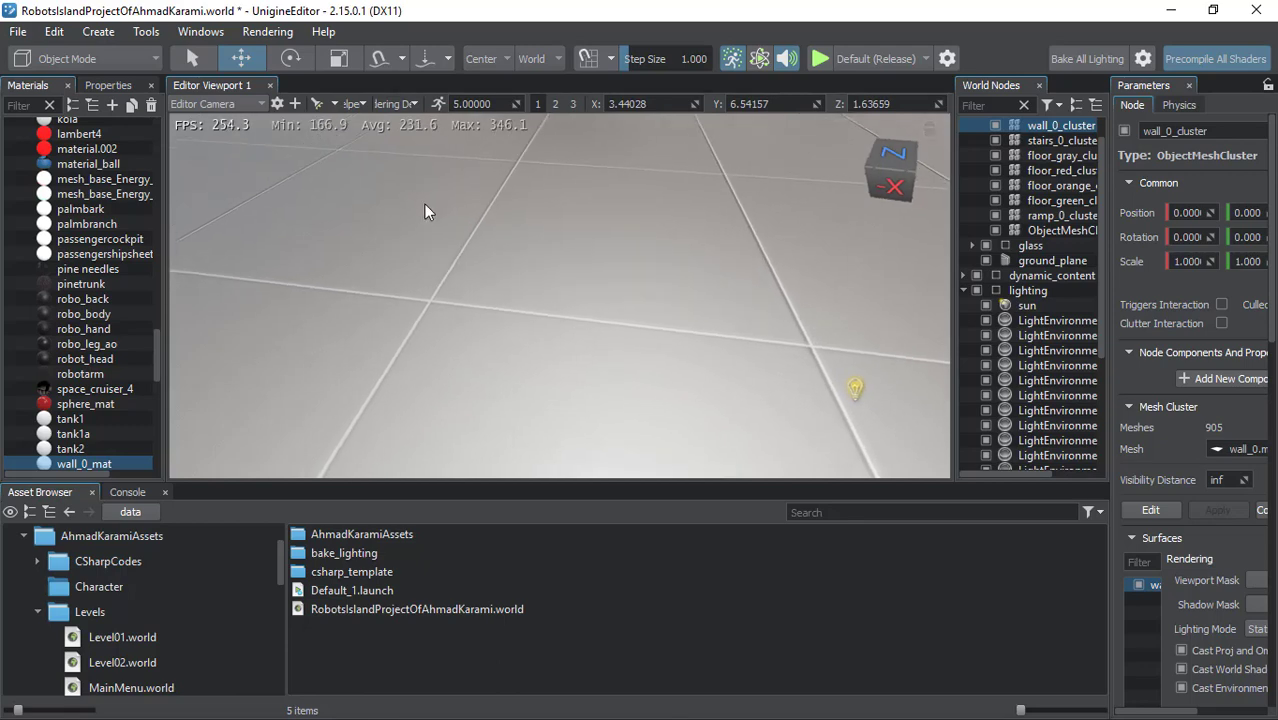
click(344, 105)
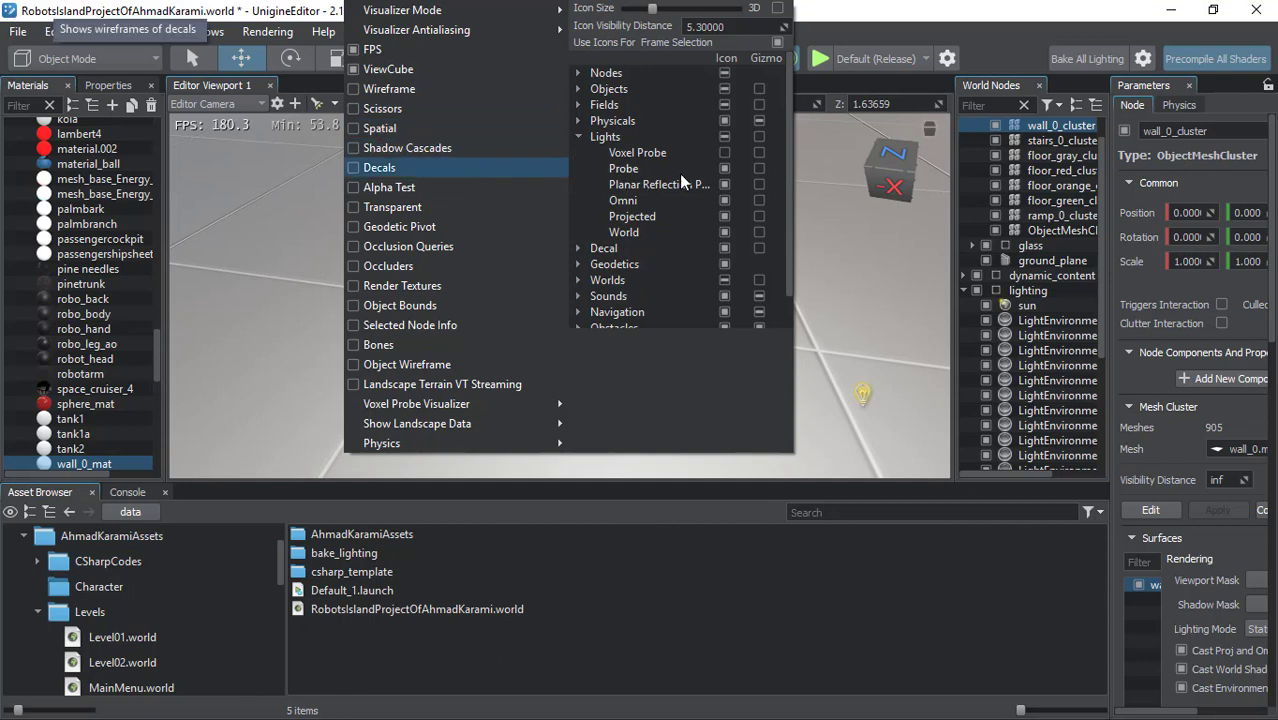
click(630, 203)
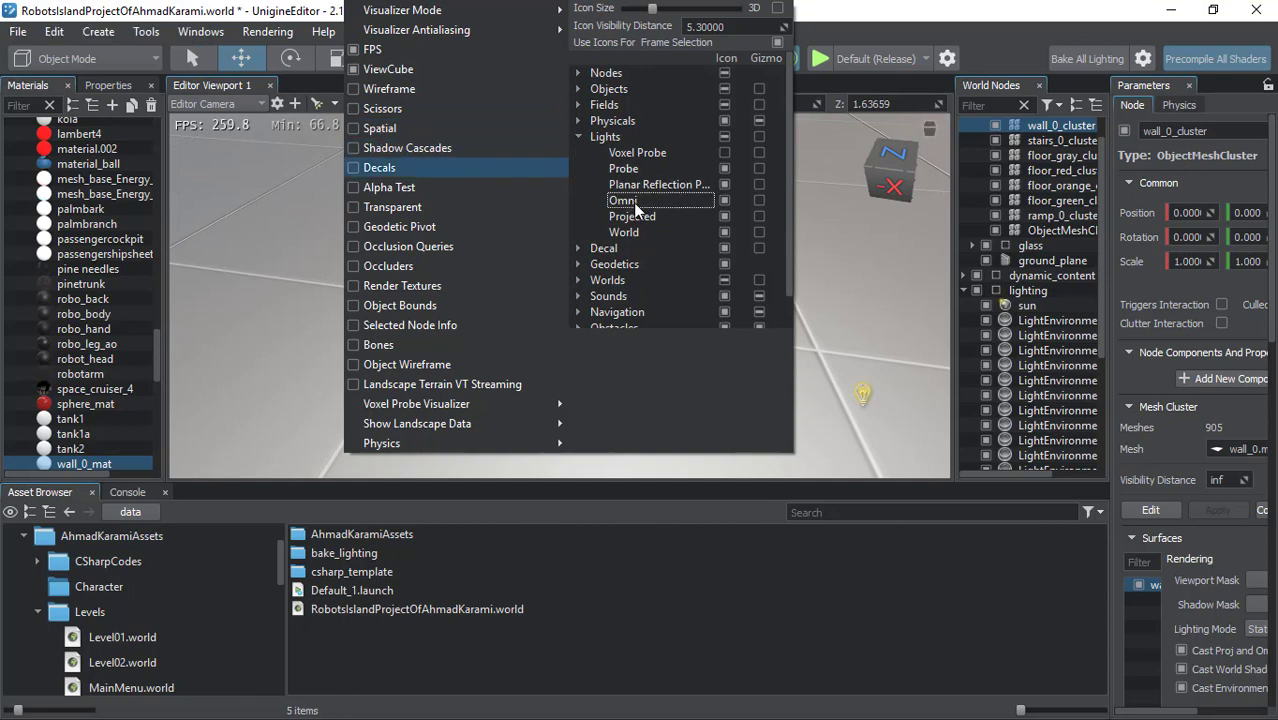
click(725, 200)
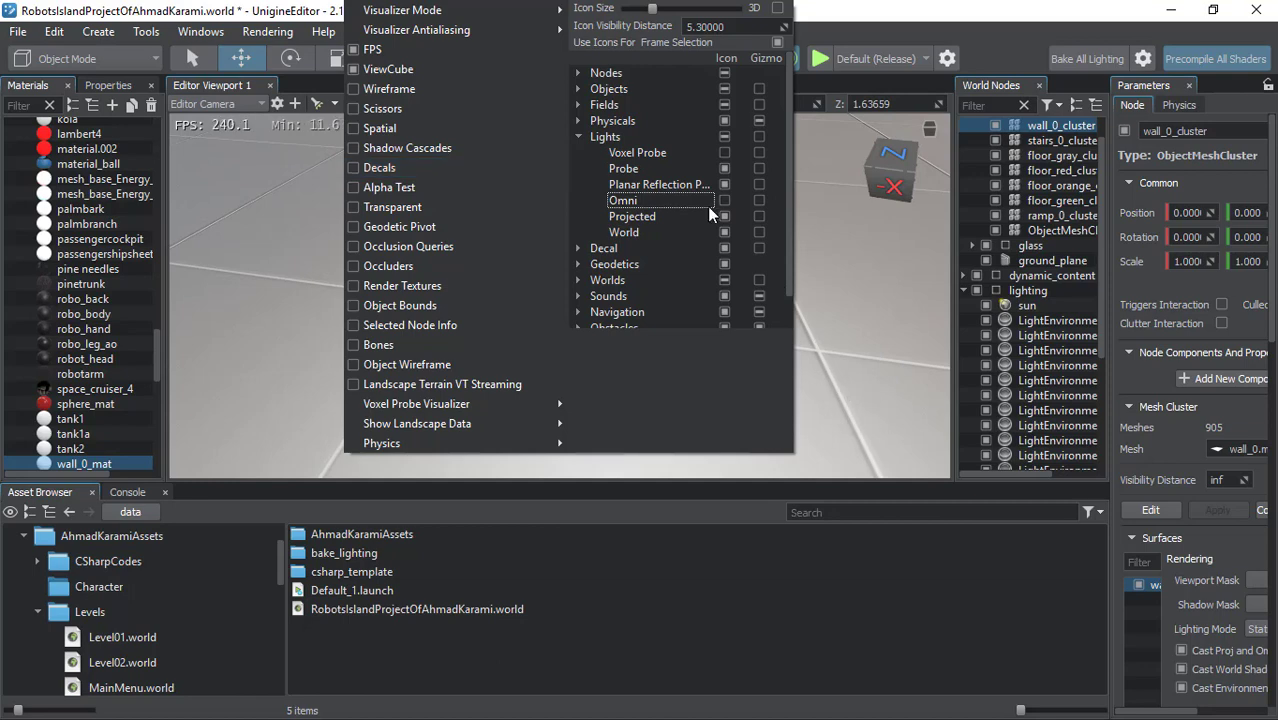
click(724, 200)
click(578, 137)
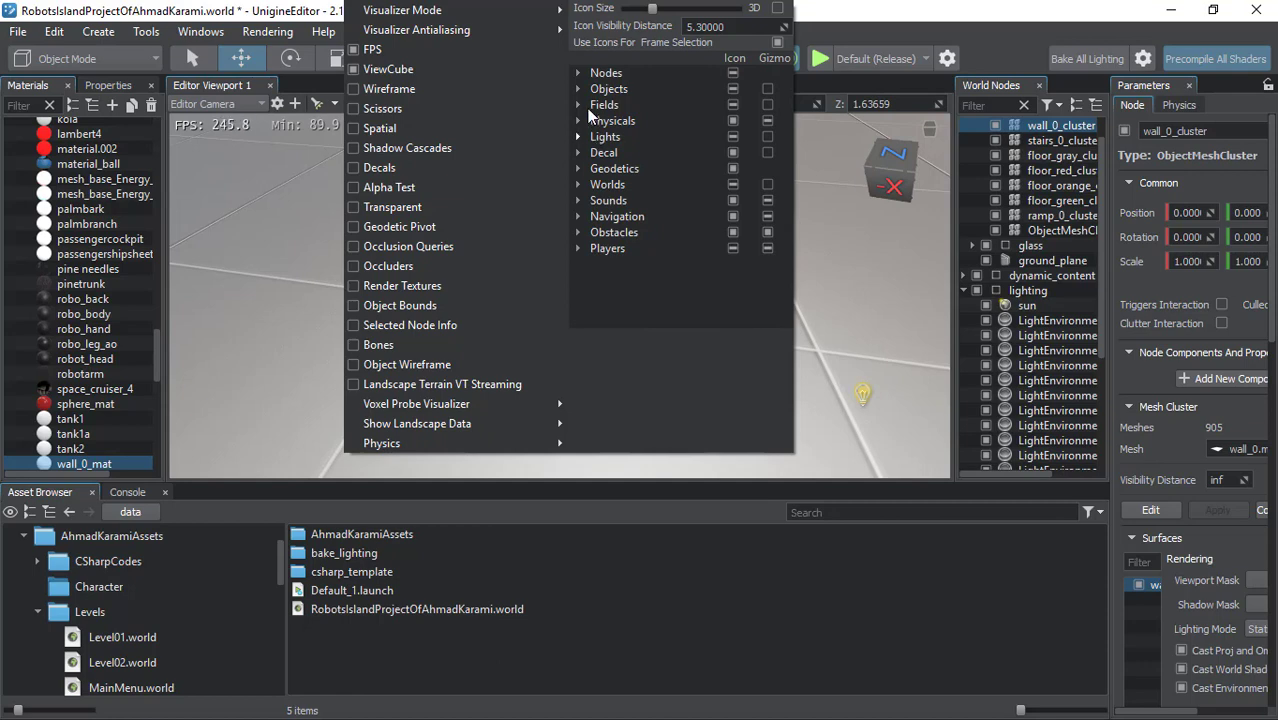
click(578, 105)
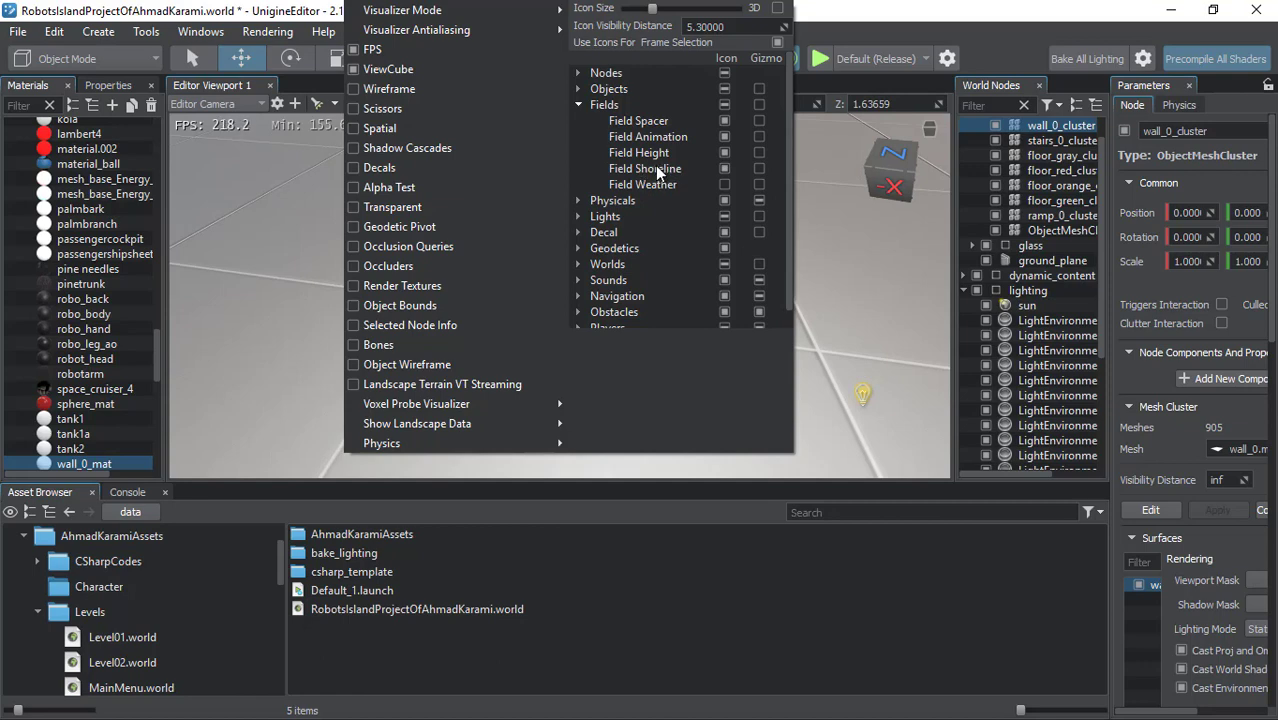
click(578, 104)
click(578, 200)
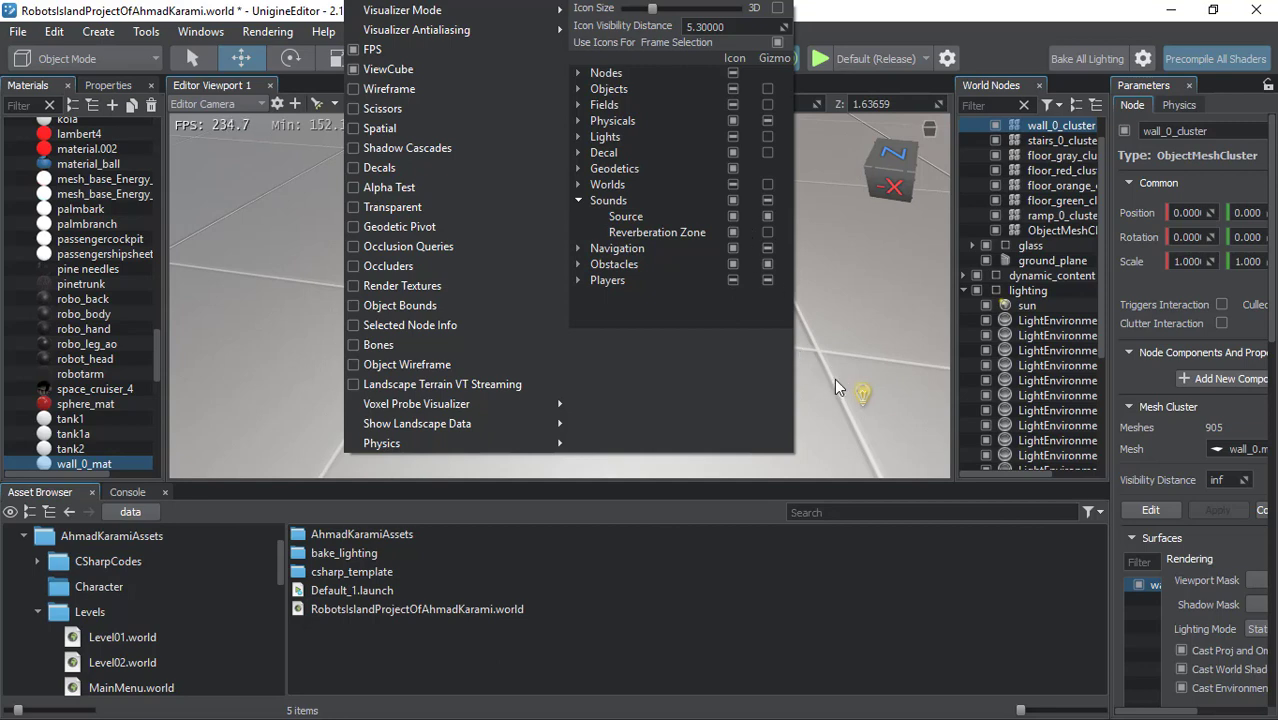
click(577, 200)
click(578, 216)
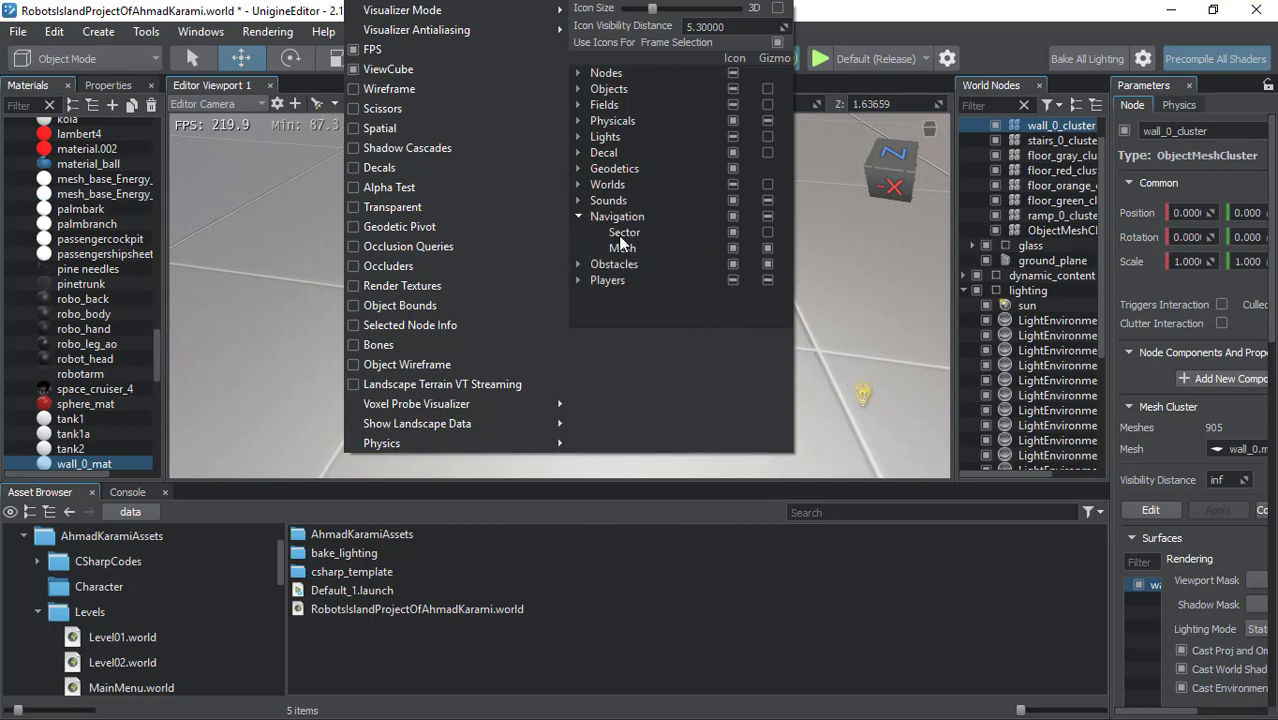
click(578, 216)
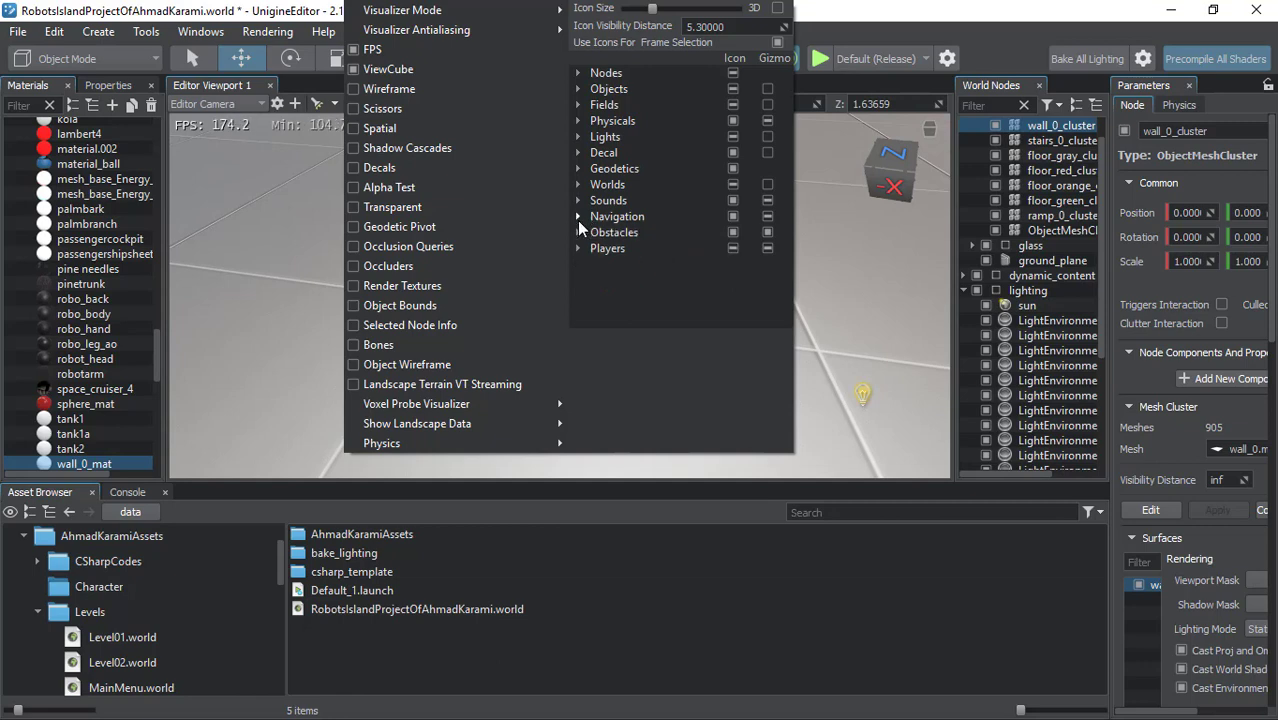
click(577, 217)
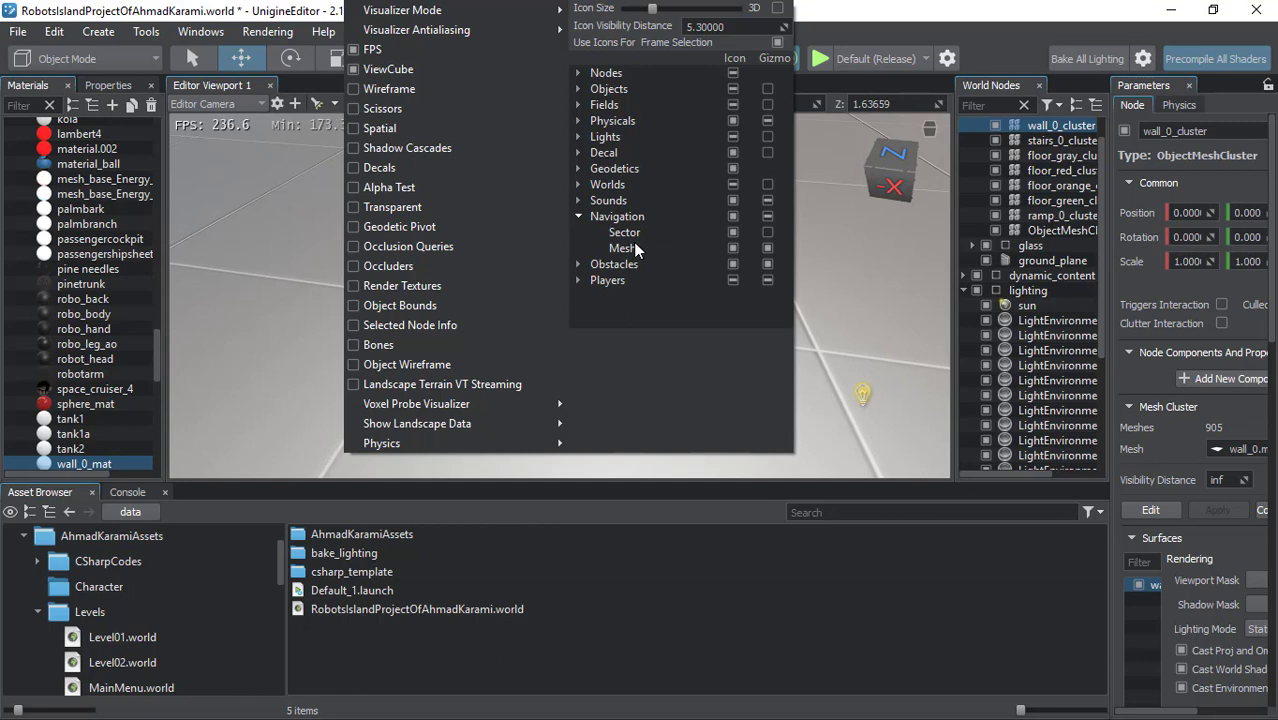
click(578, 216)
click(578, 232)
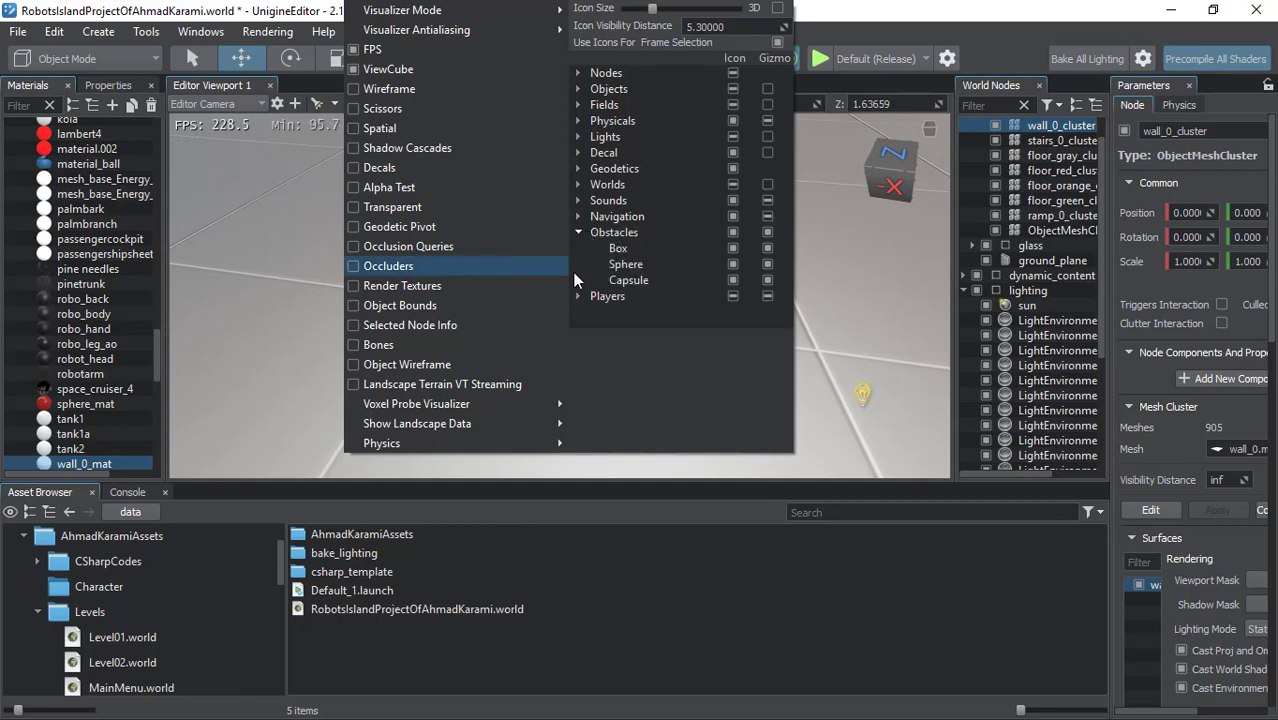
click(577, 232)
click(579, 248)
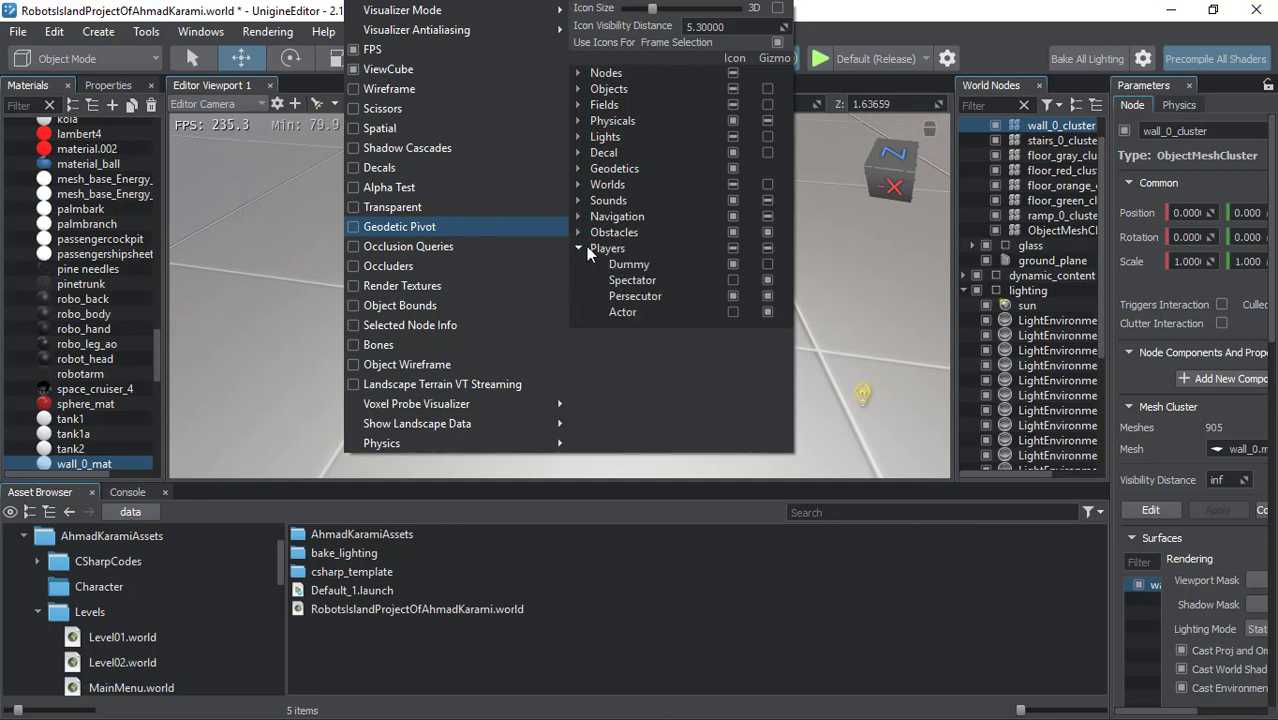
click(578, 247)
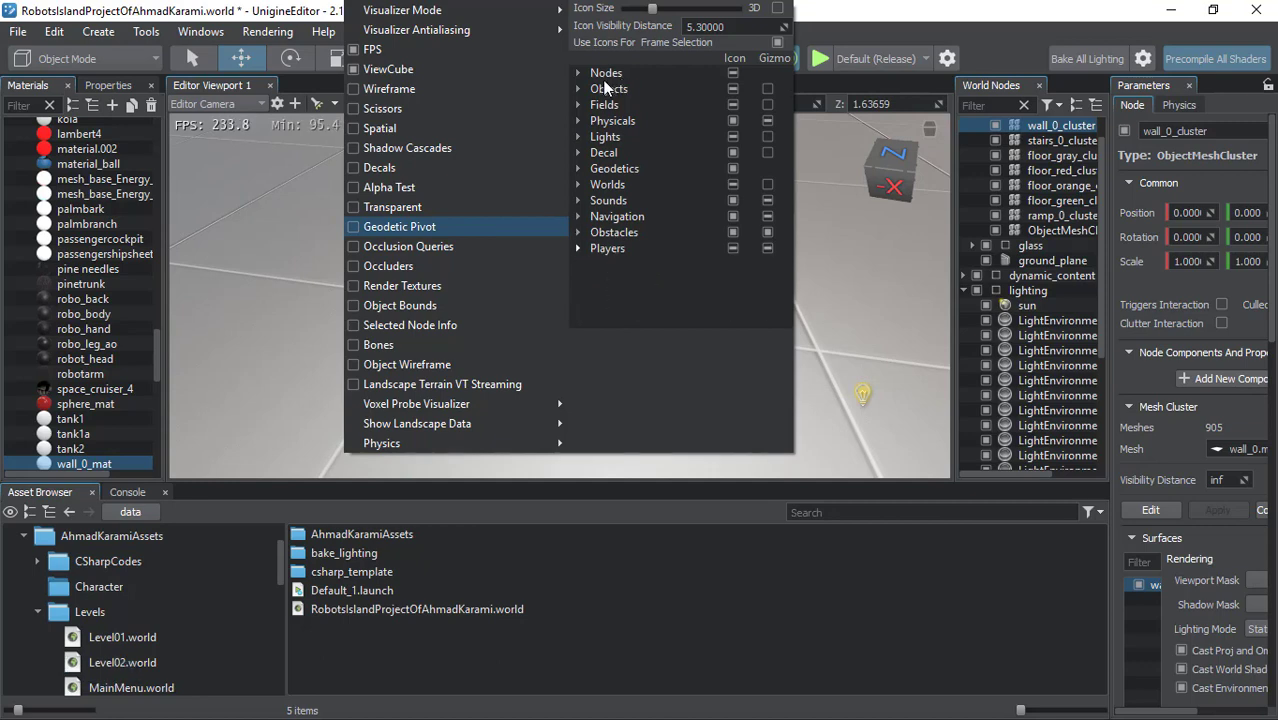
click(578, 139)
click(578, 139)
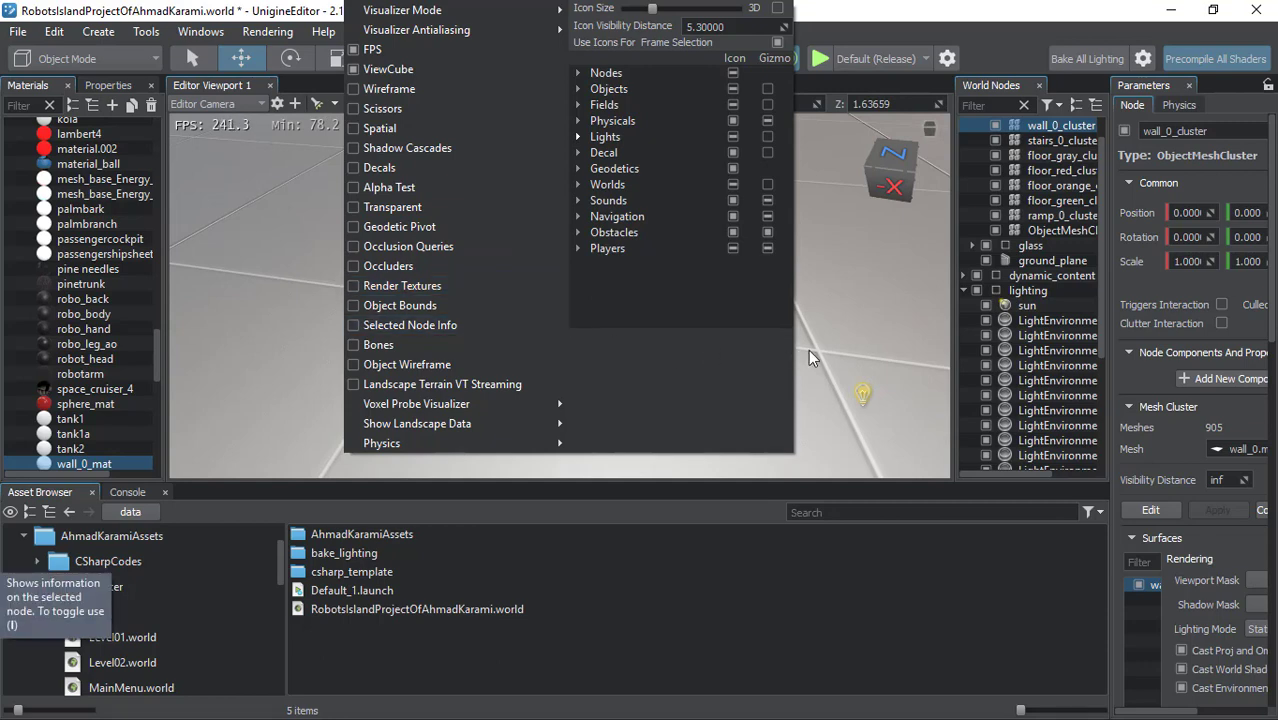
- Close the icon settings and select the new omni light, checking the WorldTrigger beside it
mouse_move(816, 401)
right_down()
mouse_move(906, 417)
mouse_move(891, 407)
right_up()
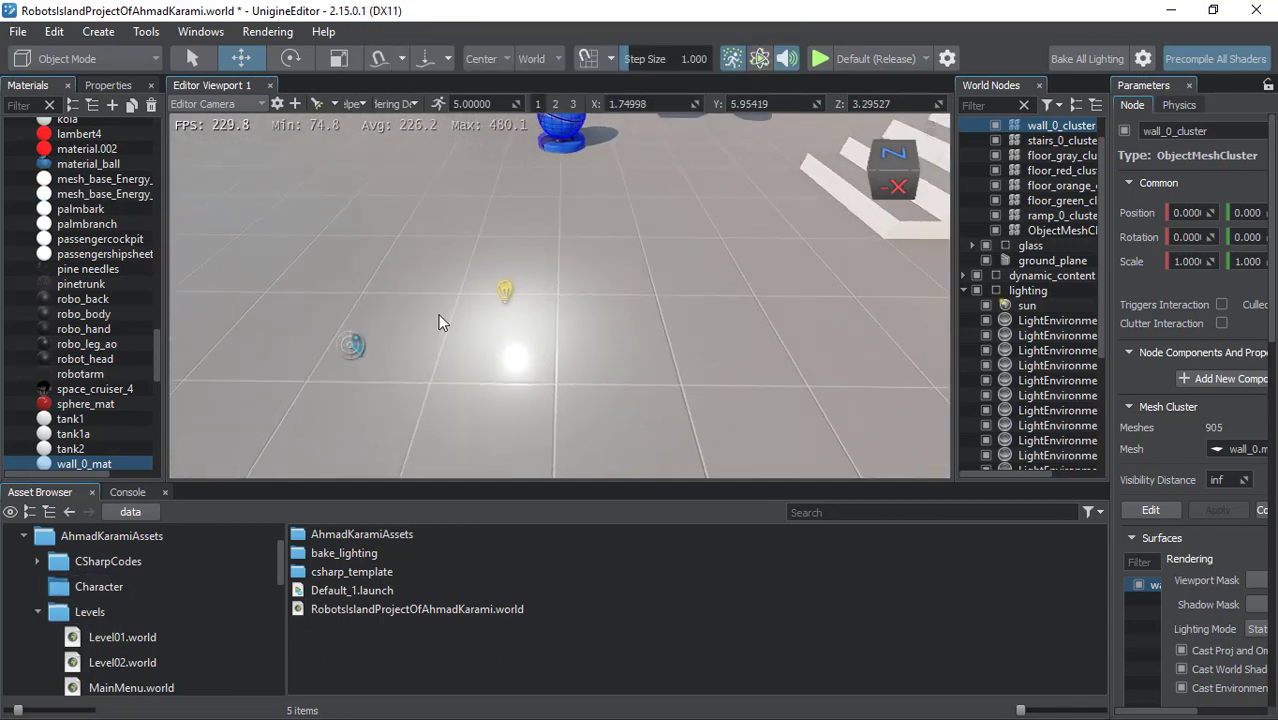
drag(343, 266, 598, 377)
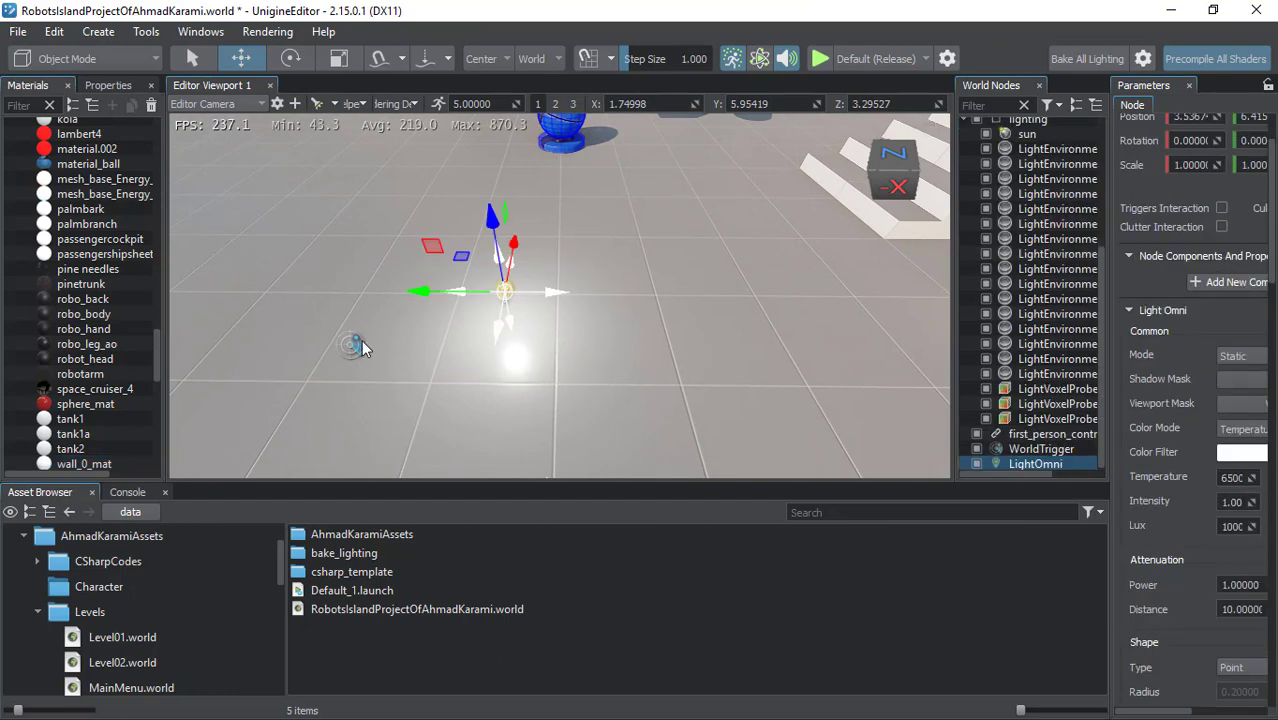
click(362, 342)
click(507, 298)
- Bring the stairs into view and frame the WorldTrigger with F
right_drag(444, 343, 910, 265)
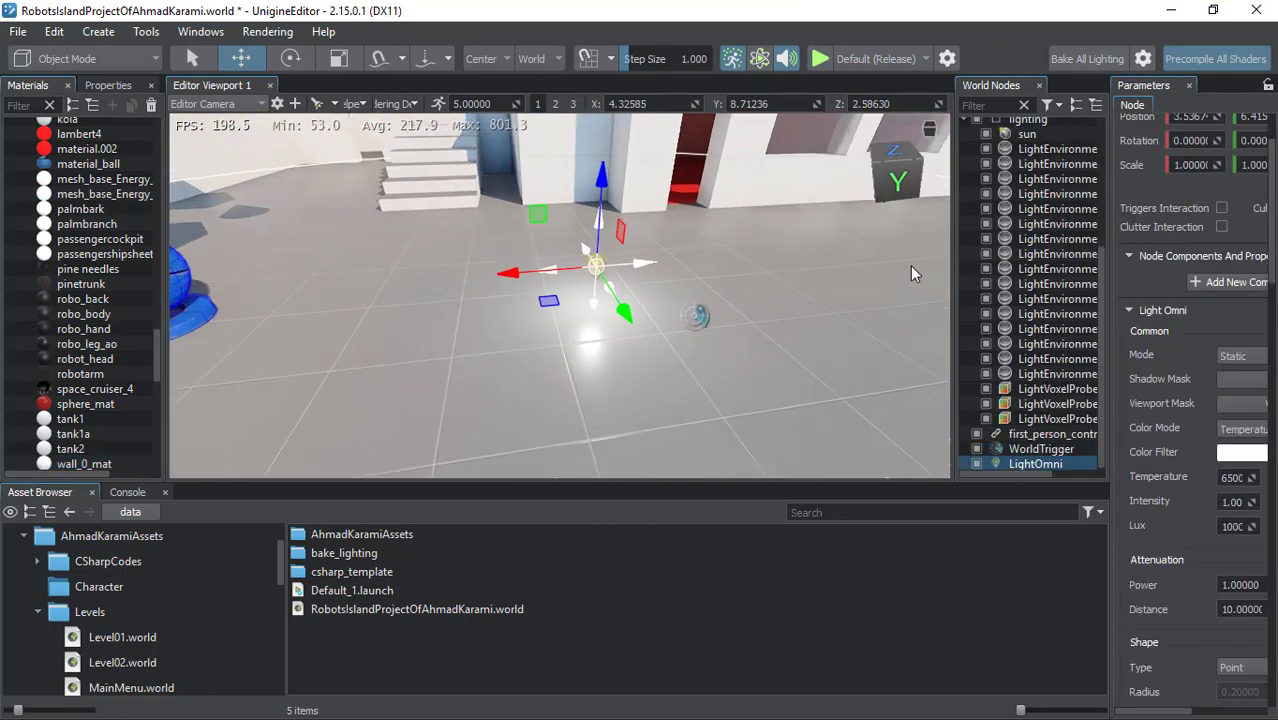
middle_drag(910, 265, 430, 283)
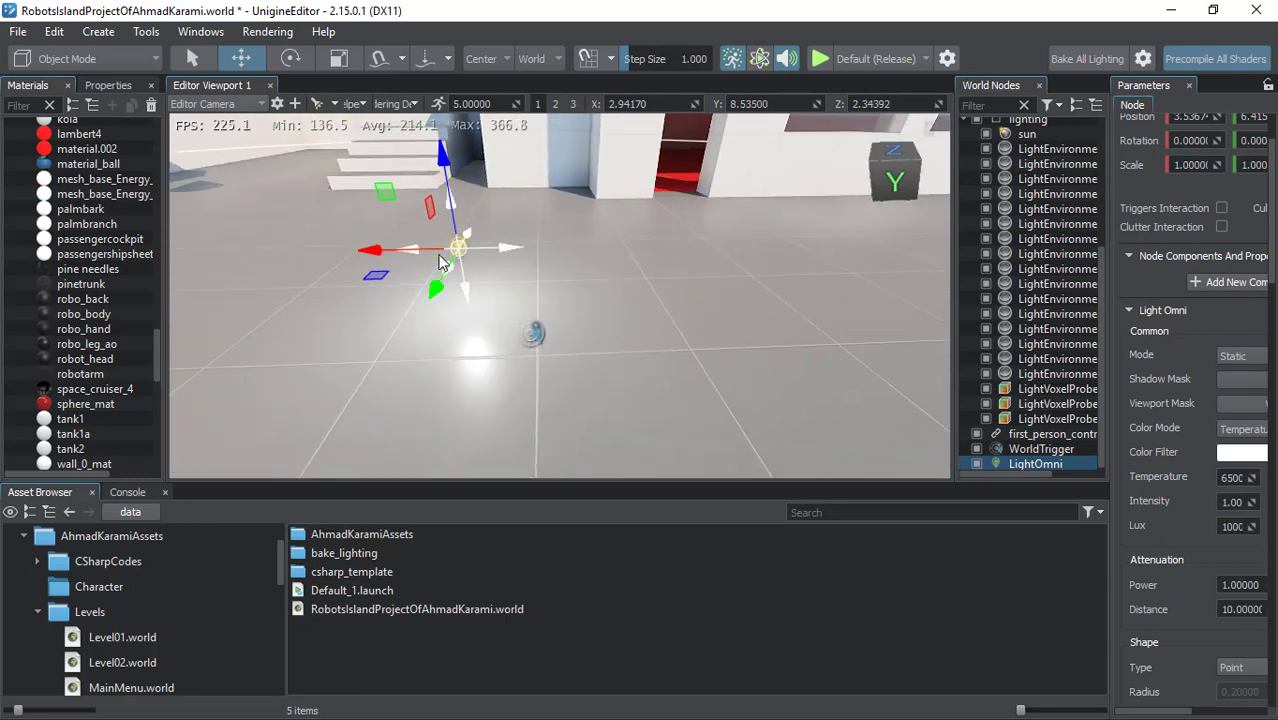
click(531, 333)
key(f)
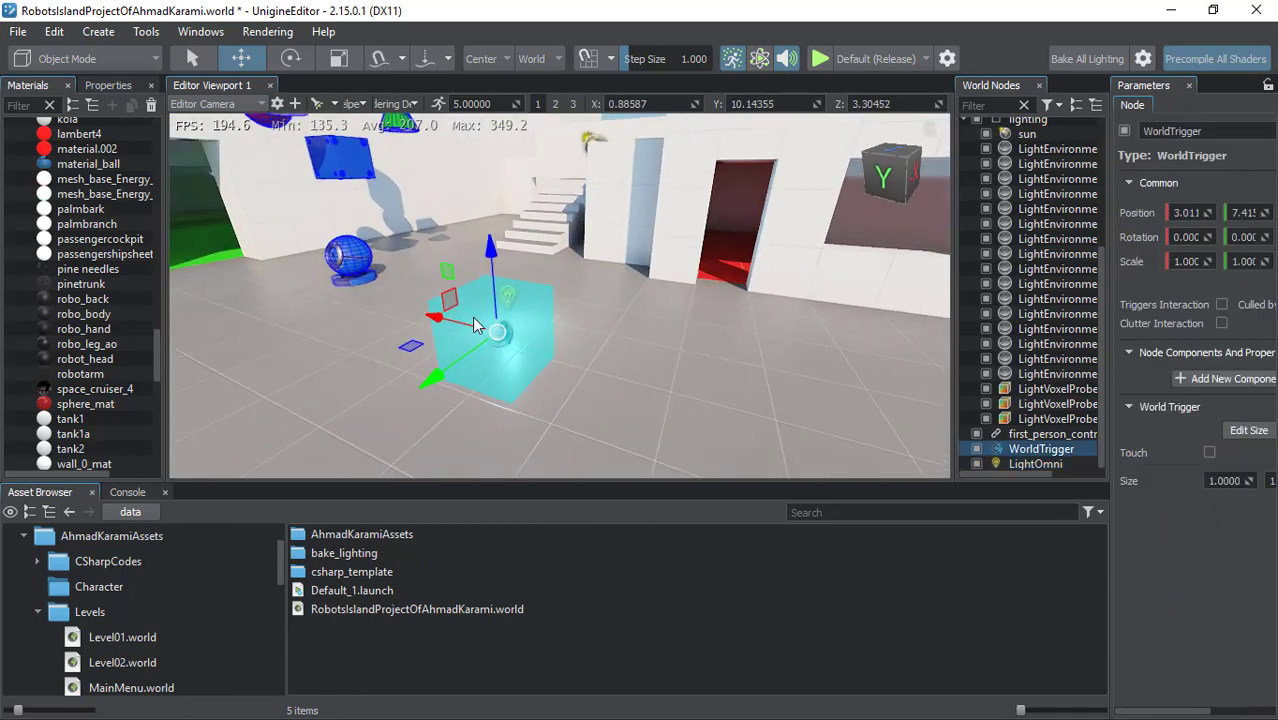
- Fly toward the stairs, alternating selection between the WorldTrigger and the omni light
click(604, 339)
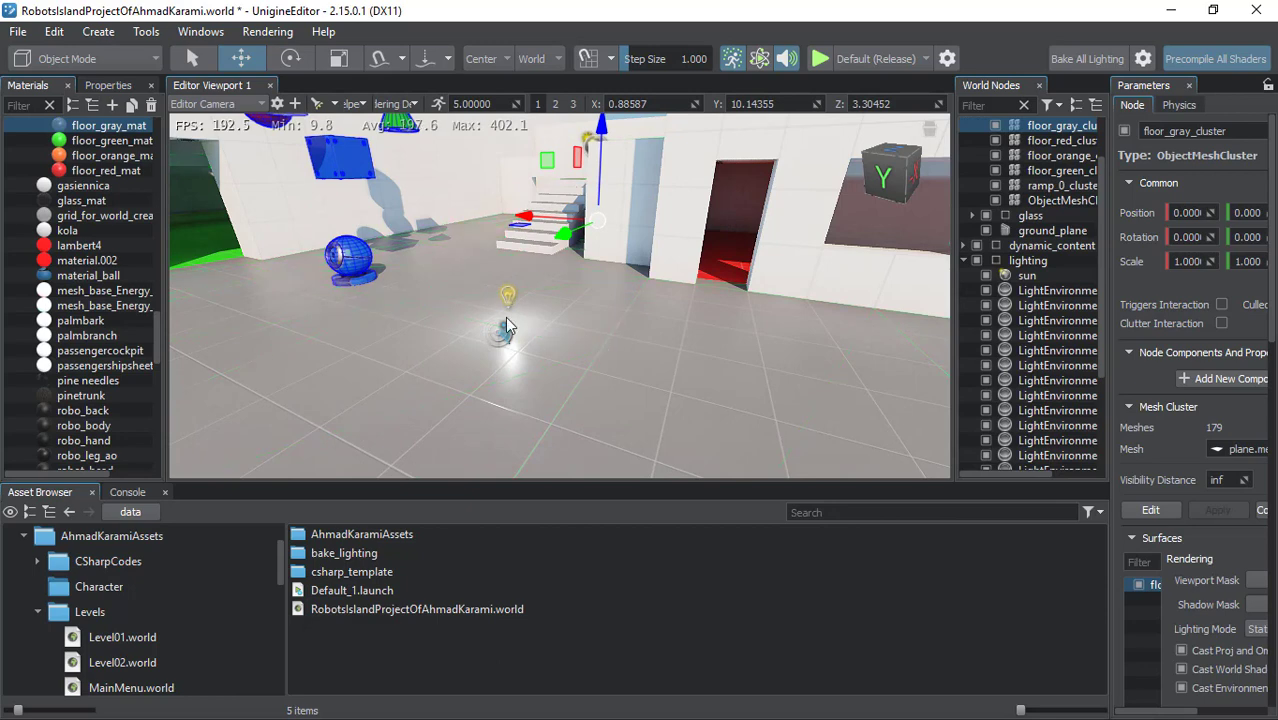
mouse_move(506, 342)
right_down()
mouse_move(668, 314)
mouse_move(442, 286)
mouse_move(560, 299)
right_up()
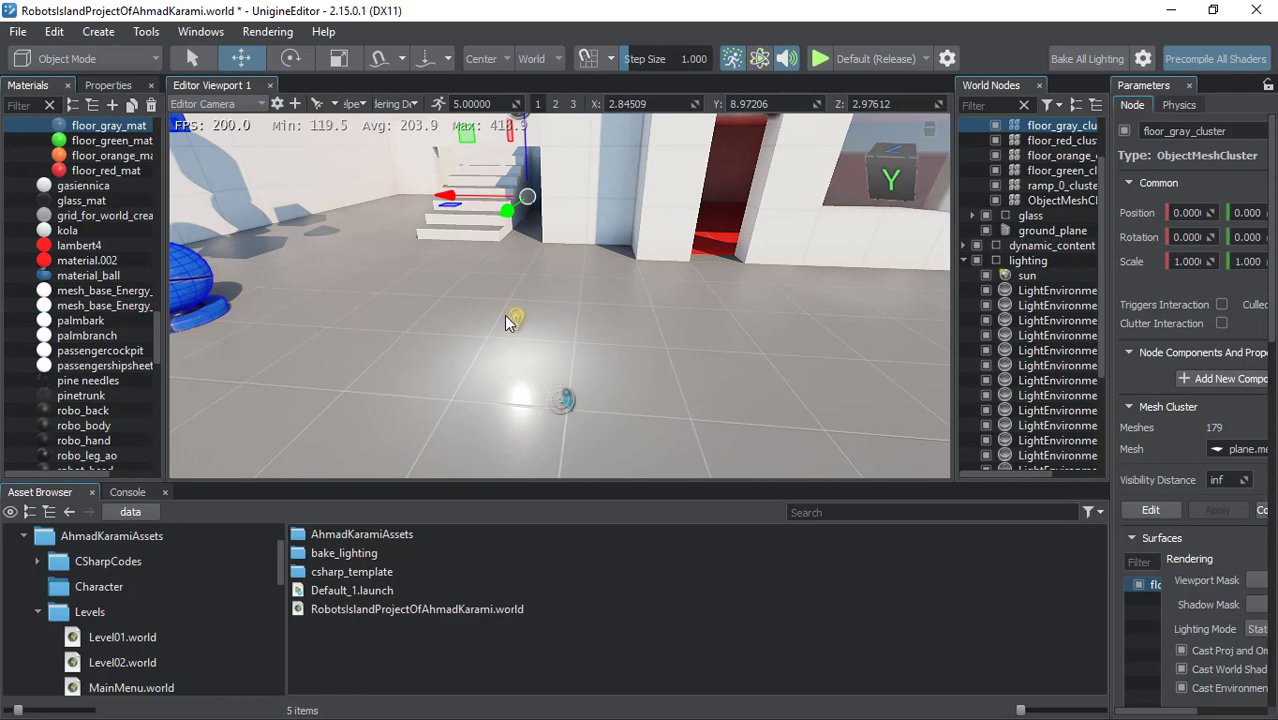
click(515, 317)
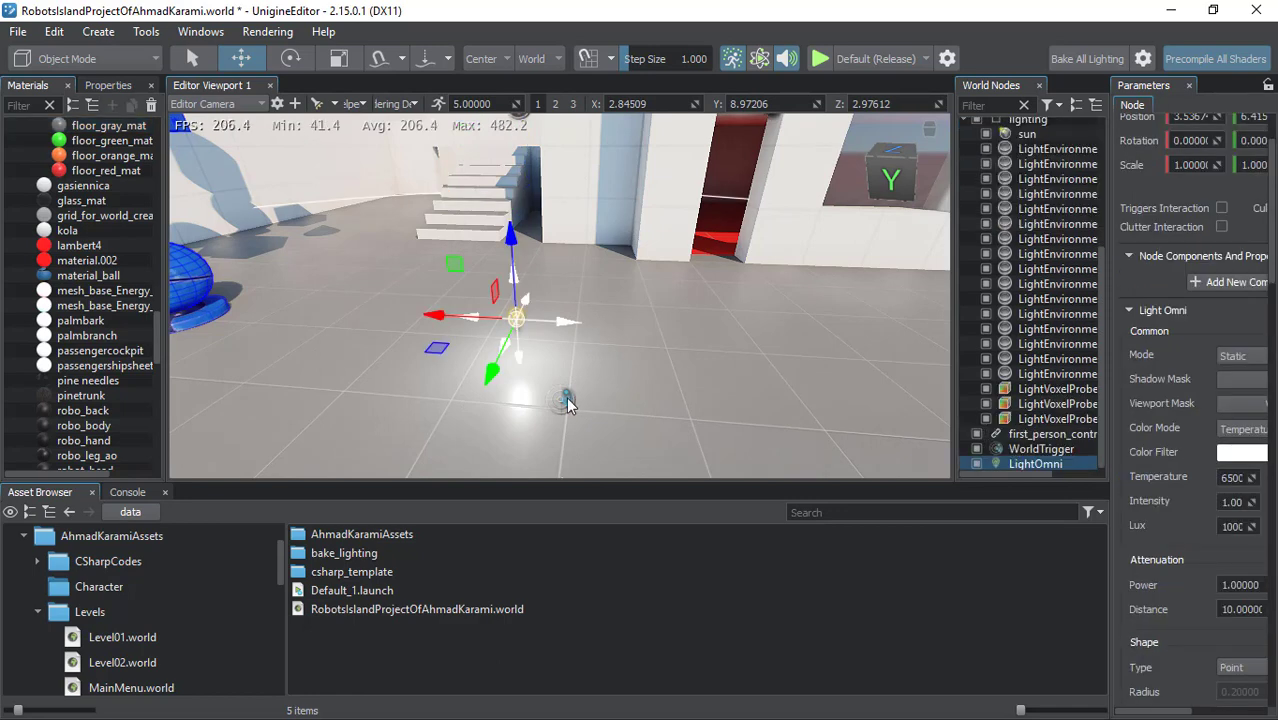
click(565, 400)
right_drag(427, 349, 560, 335)
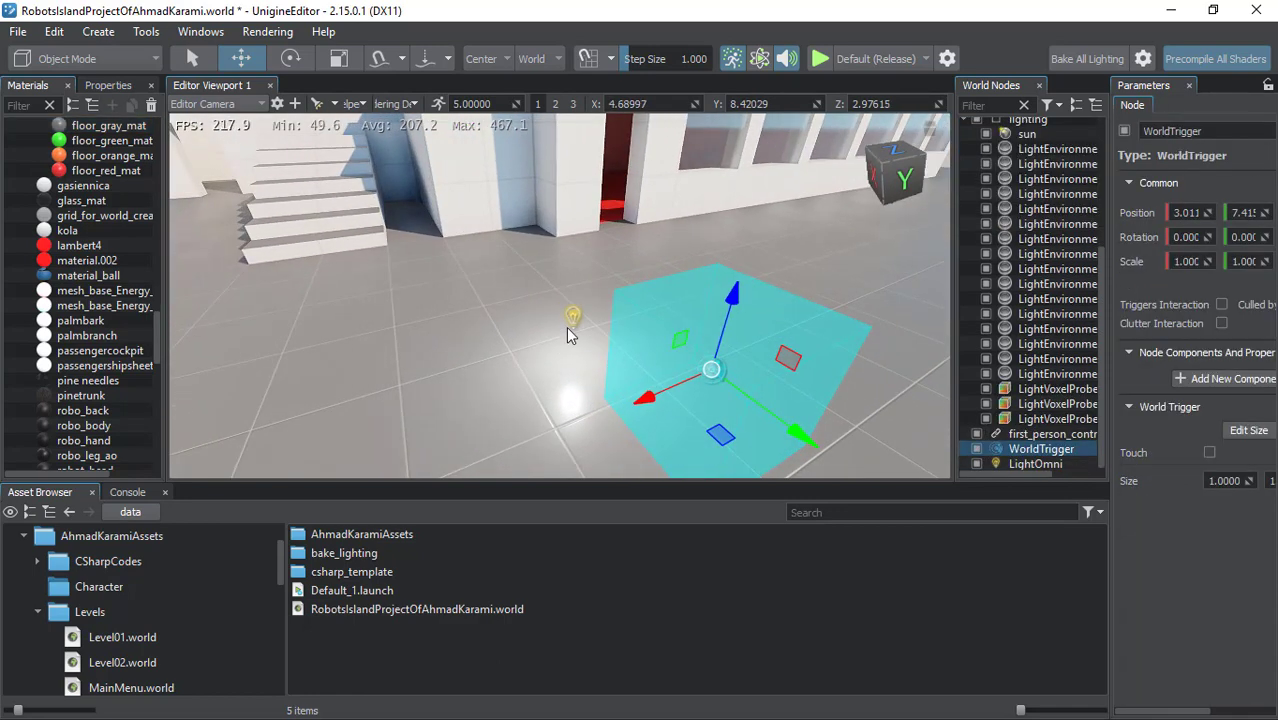
click(572, 318)
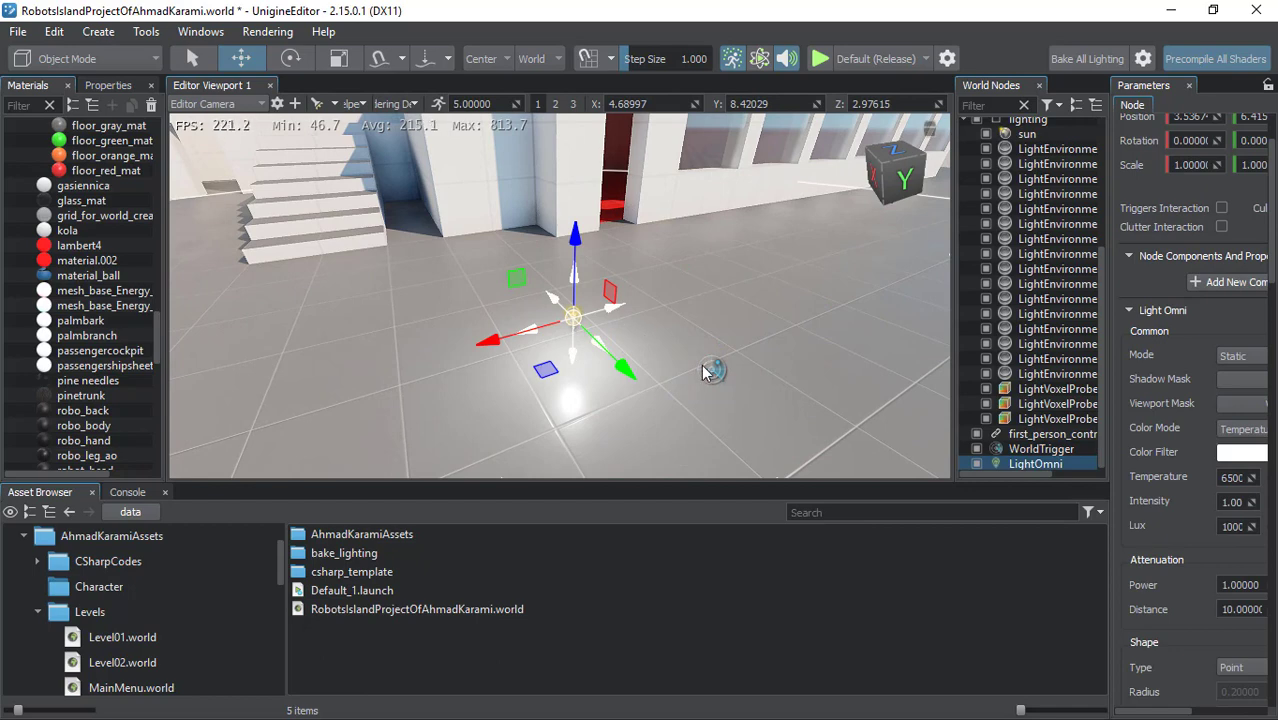
click(713, 371)
click(572, 318)
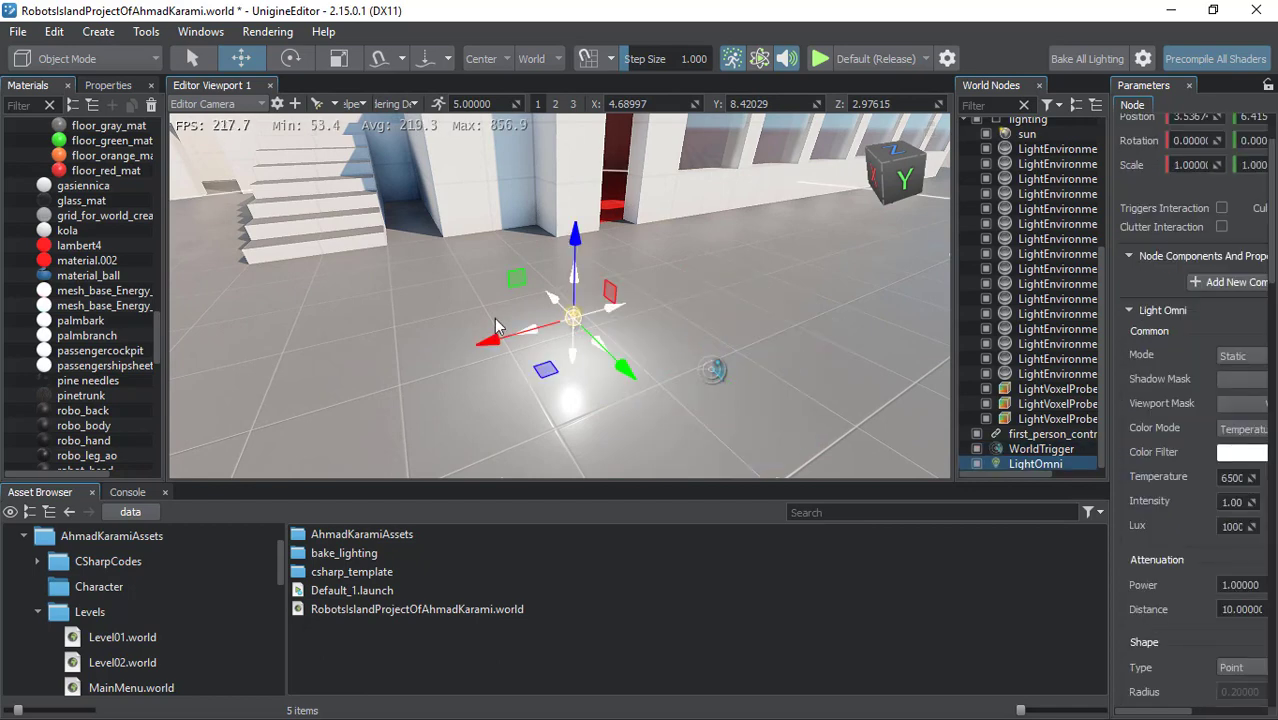
click(349, 104)
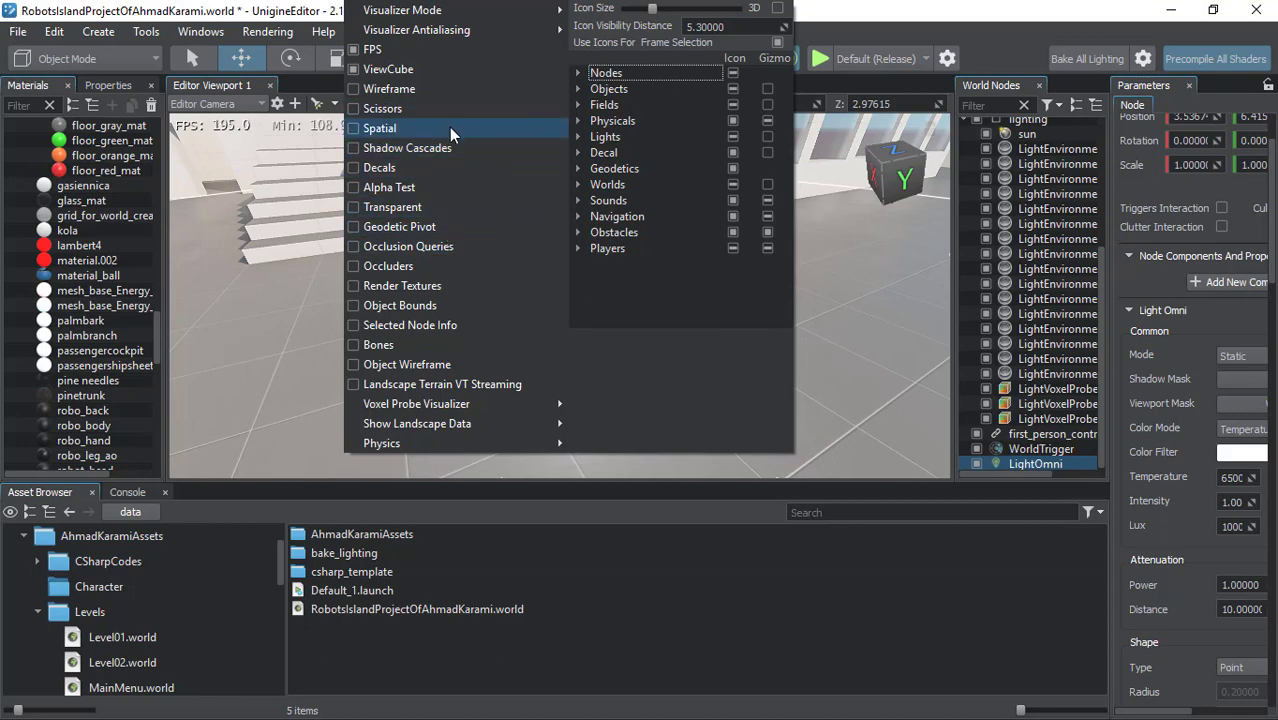
click(324, 10)
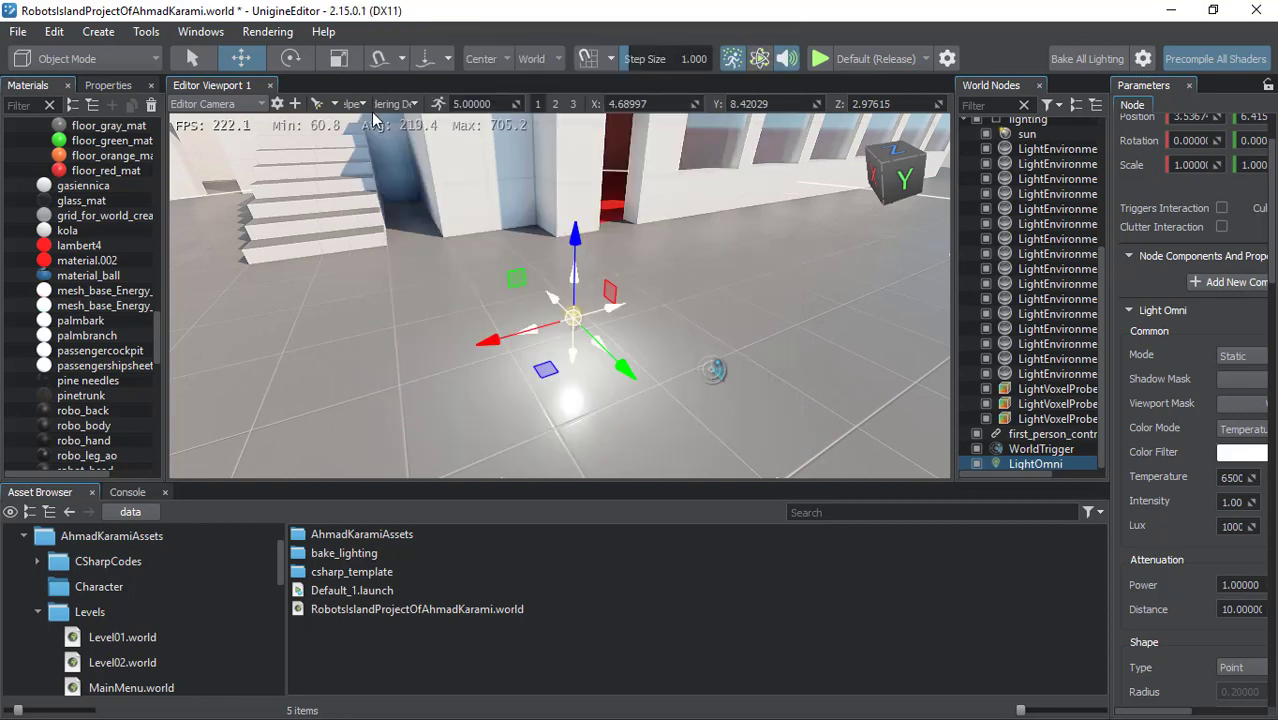